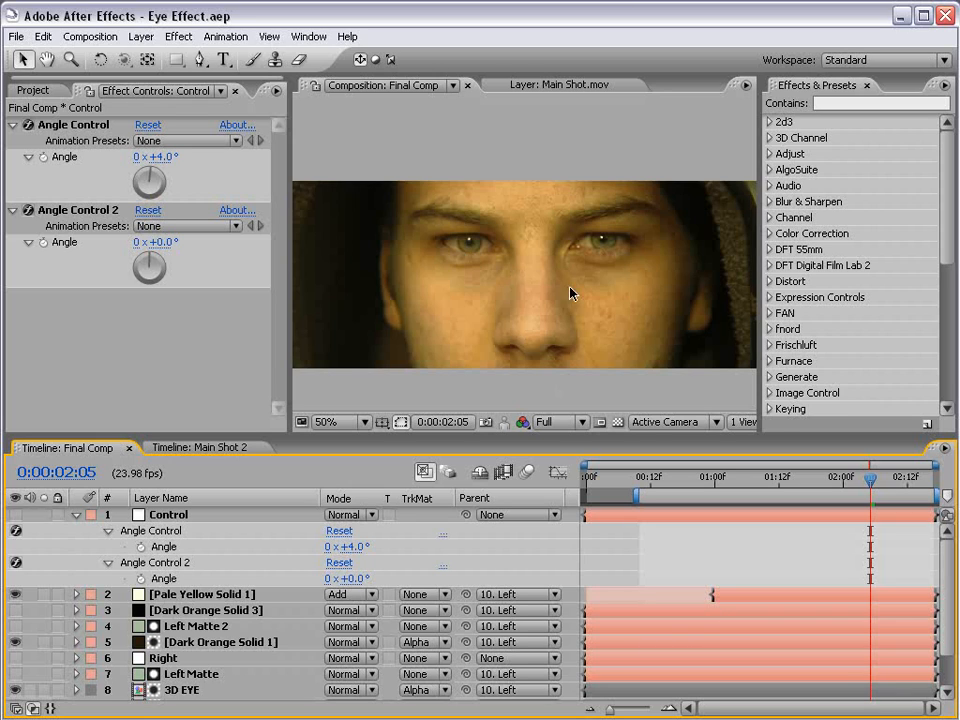
Step: Set the Control layer's first Angle Control to 32° and Angle Control 2 to 15°
{"action": "left_click", "coordinate": [623, 558]}
{"action": "scroll", "coordinate": [540, 250], "scroll_direction": "up", "scroll_amount": 1}
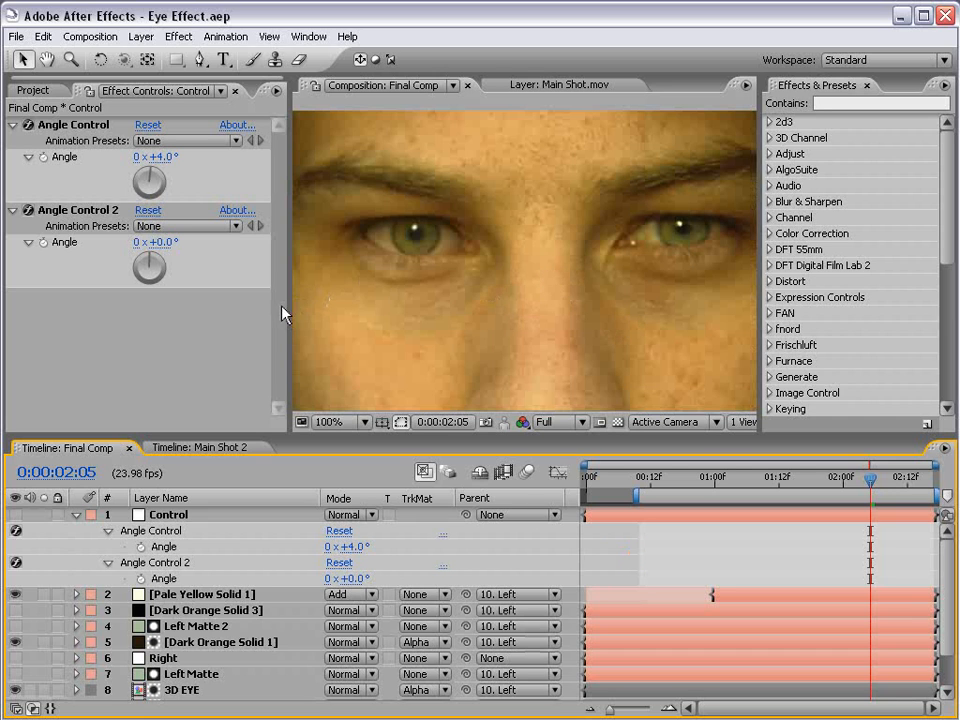
{"action": "left_click_drag", "start_coordinate": [284, 314], "coordinate": [188, 314]}
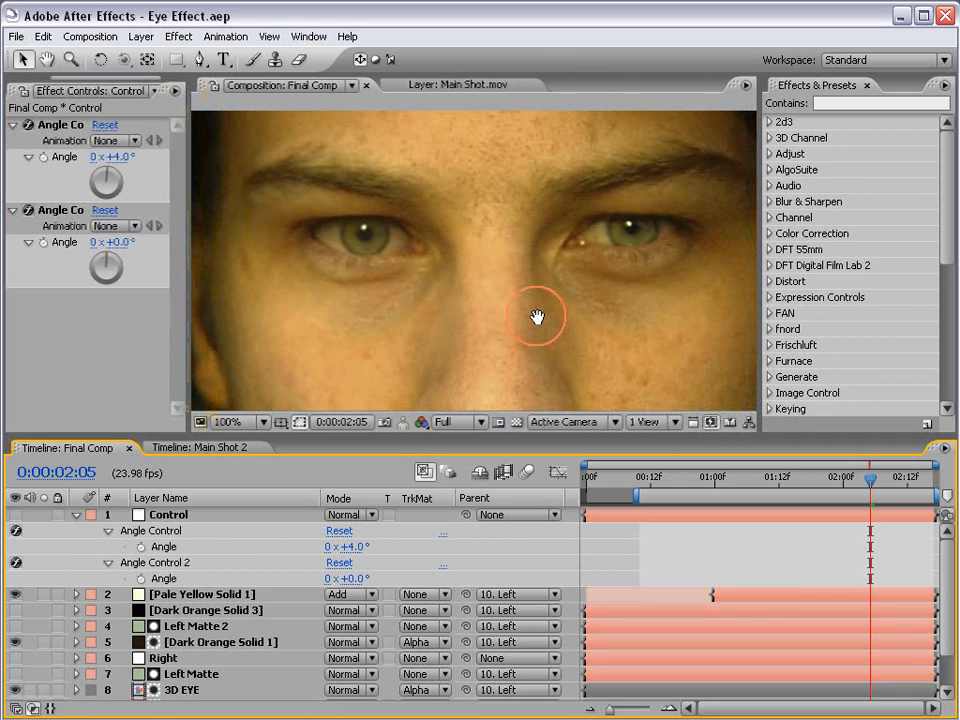
{"action": "left_click_drag", "start_coordinate": [537, 317], "coordinate": [525, 298]}
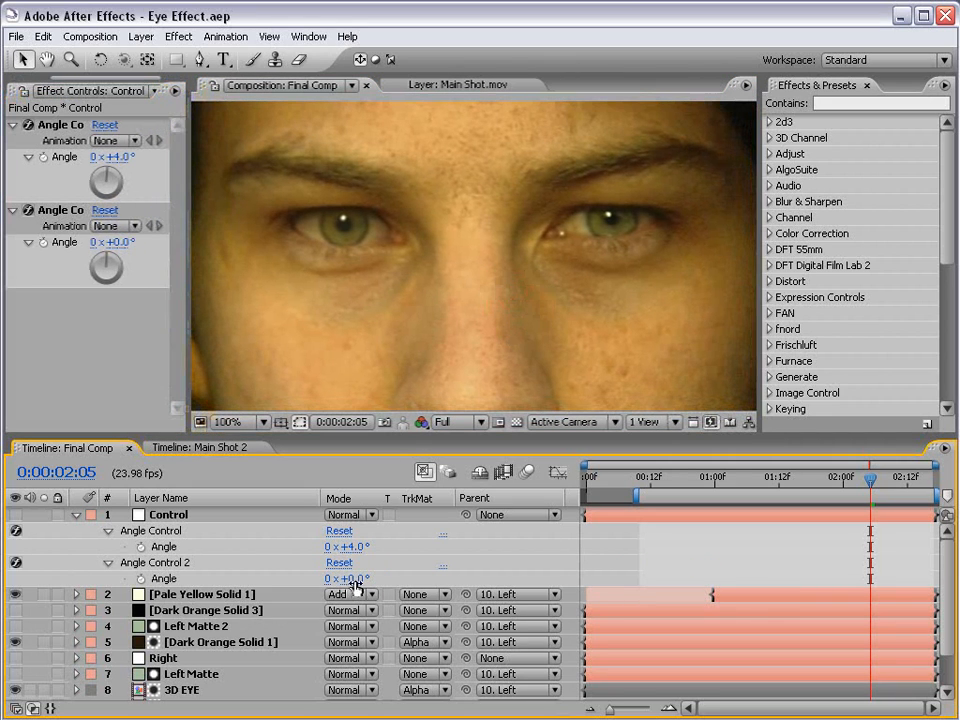
{"action": "left_click_drag", "start_coordinate": [355, 584], "coordinate": [386, 578]}
{"action": "key", "text": "ctrl+z"}
{"action": "left_click", "coordinate": [696, 561]}
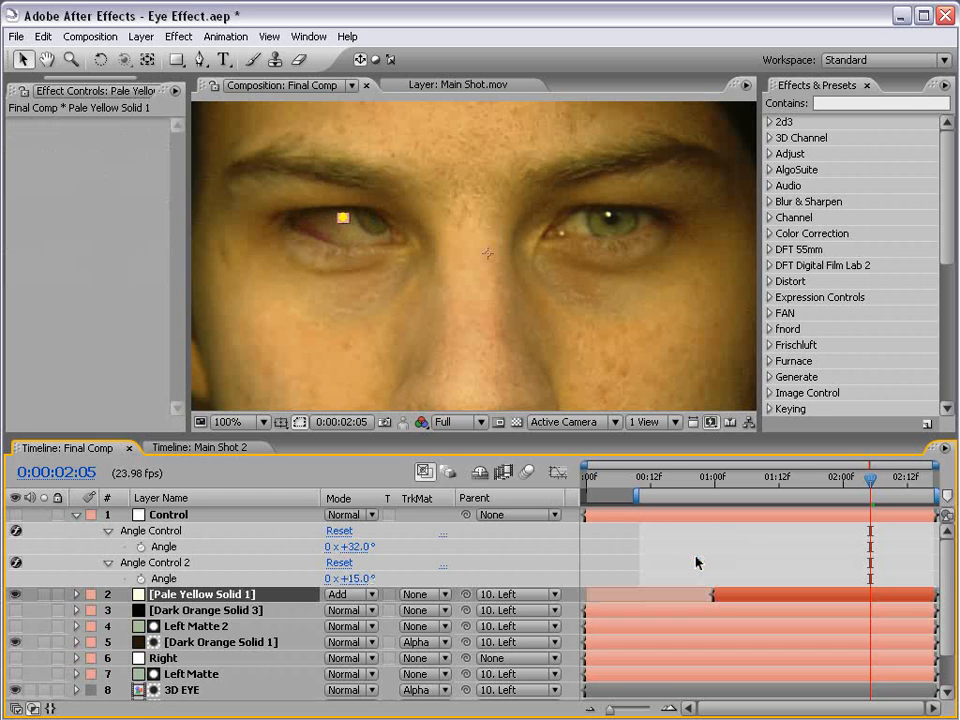
{"action": "left_click", "coordinate": [695, 559]}
{"action": "key", "text": "KP_0"}
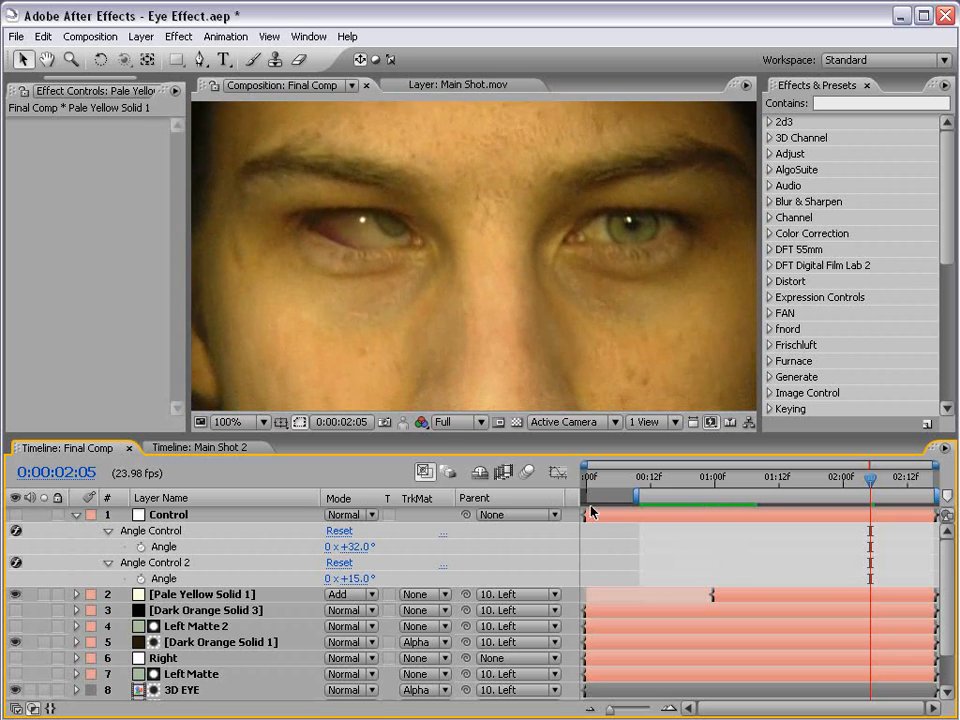
Step: Set the Control layer's first Angle Control to 6° and Angle Control 2 to 23°
{"action": "mouse_move", "coordinate": [354, 579]}
{"action": "left_mouse_down"}
{"action": "mouse_move", "coordinate": [357, 553]}
{"action": "mouse_move", "coordinate": [340, 548]}
{"action": "mouse_move", "coordinate": [365, 578]}
{"action": "left_mouse_up"}
{"action": "key", "text": "space"}
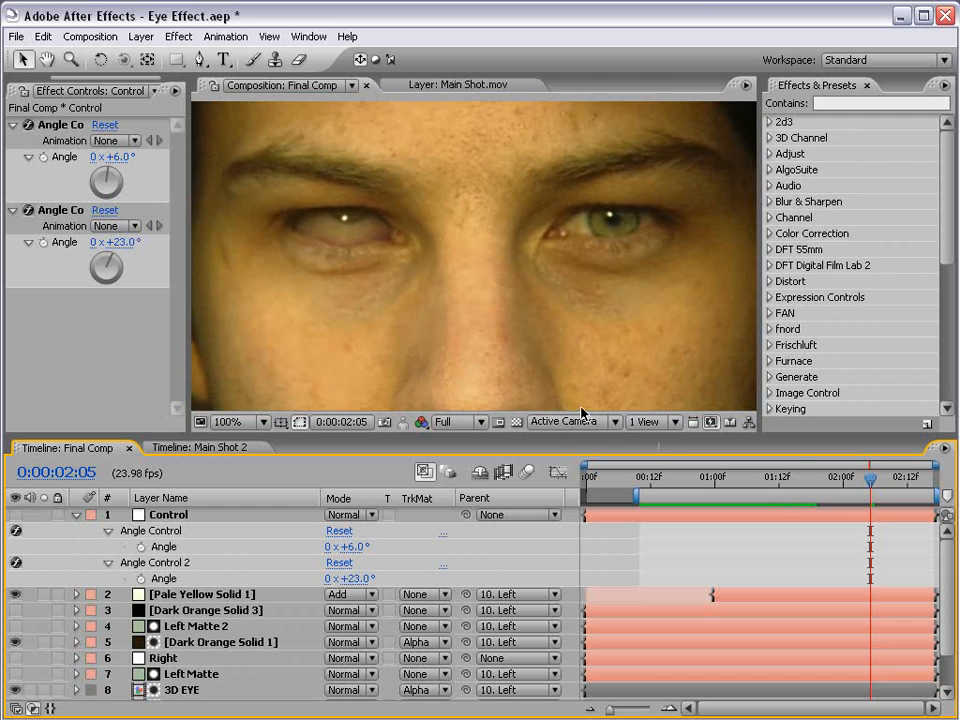
{"action": "scroll", "coordinate": [481, 358], "scroll_direction": "down", "scroll_amount": 2}
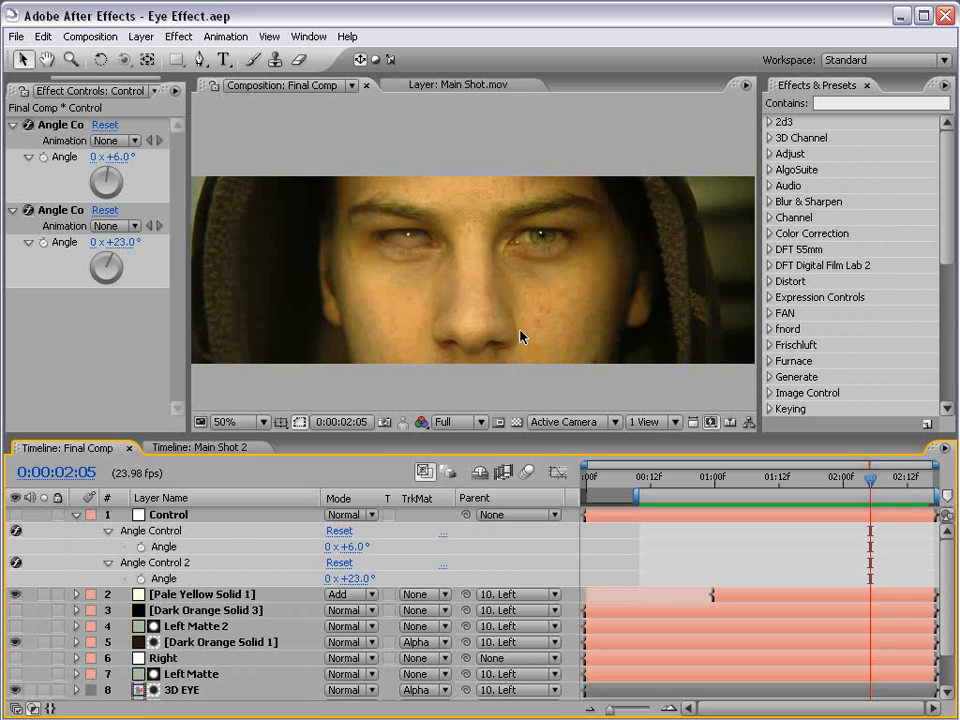
Step: Collapse the Control layer's properties and open the 3D EYE precomp to examine its eye texture up close
{"action": "left_click", "coordinate": [77, 515]}
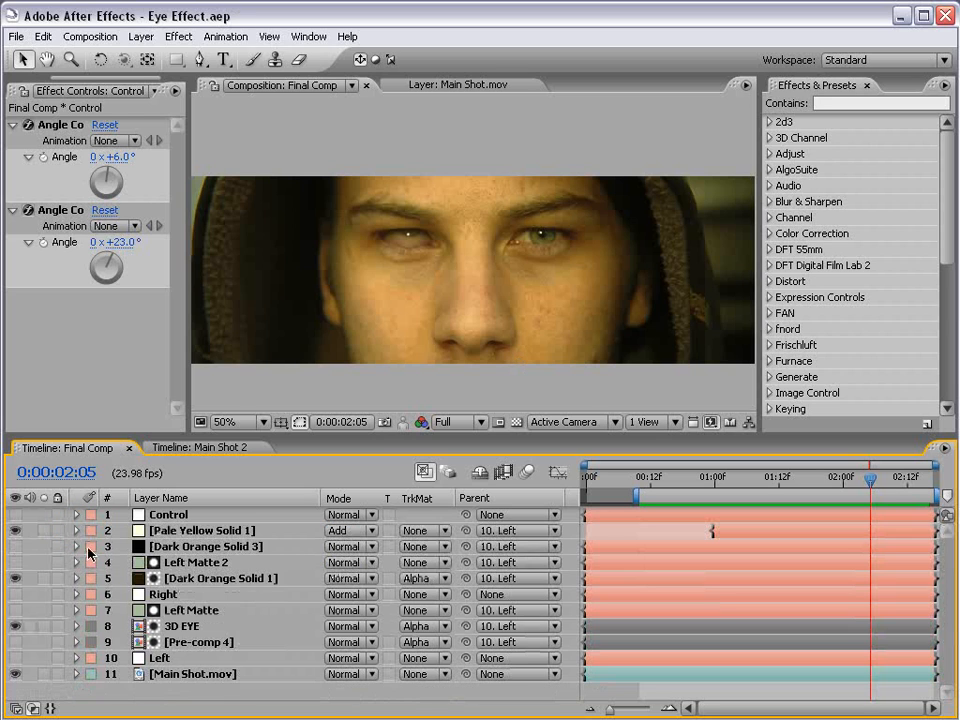
{"action": "left_click", "coordinate": [185, 628]}
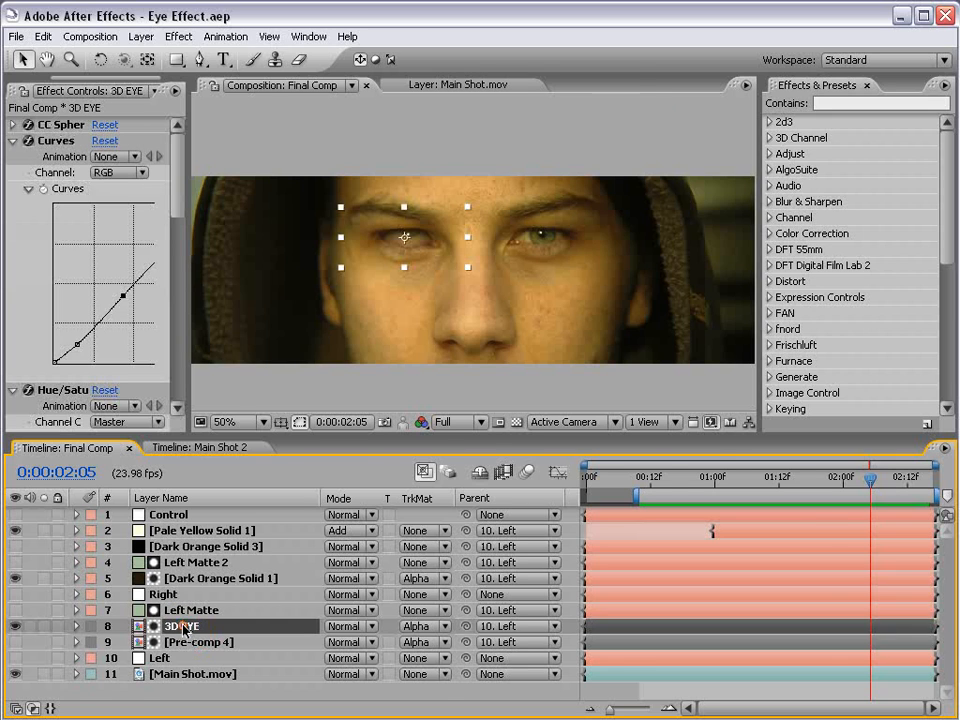
{"action": "double_click", "coordinate": [185, 628]}
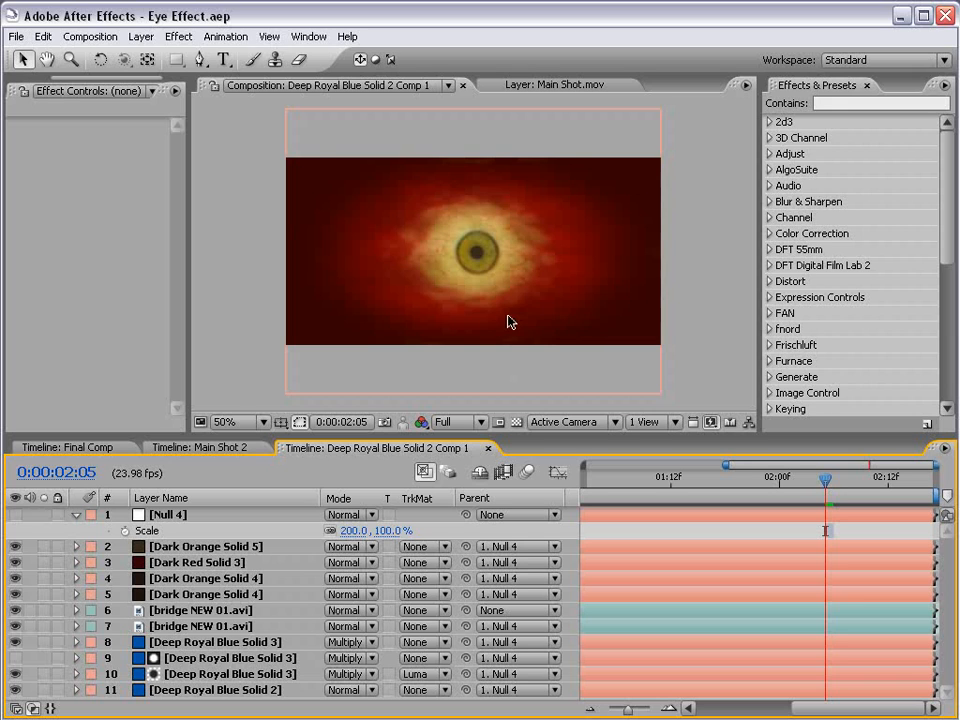
{"action": "key", "text": "period"}
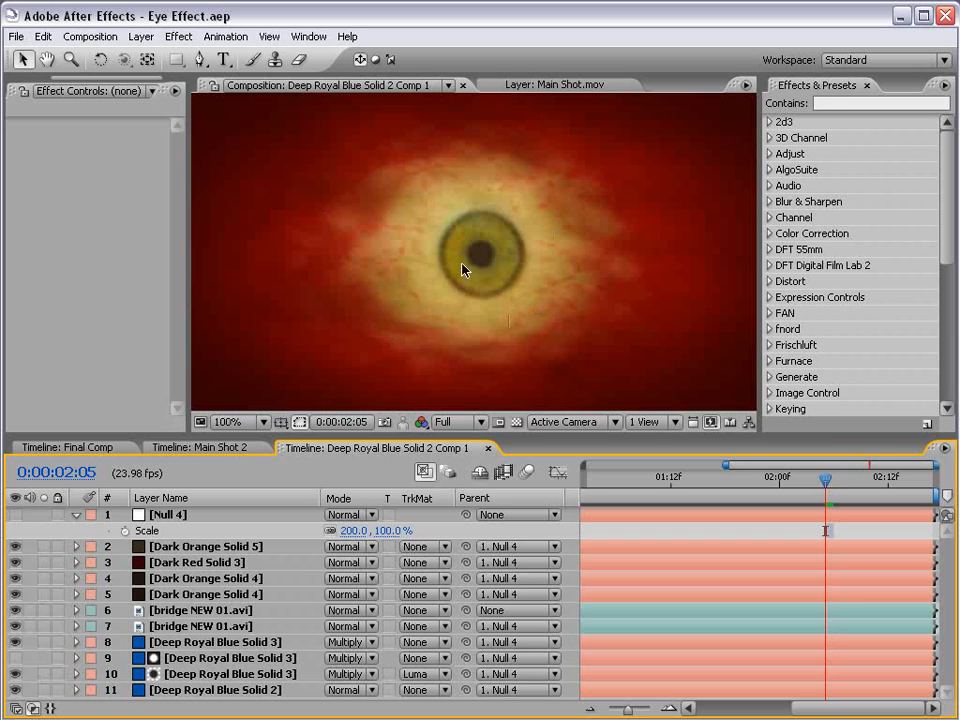
{"action": "key", "text": "comma"}
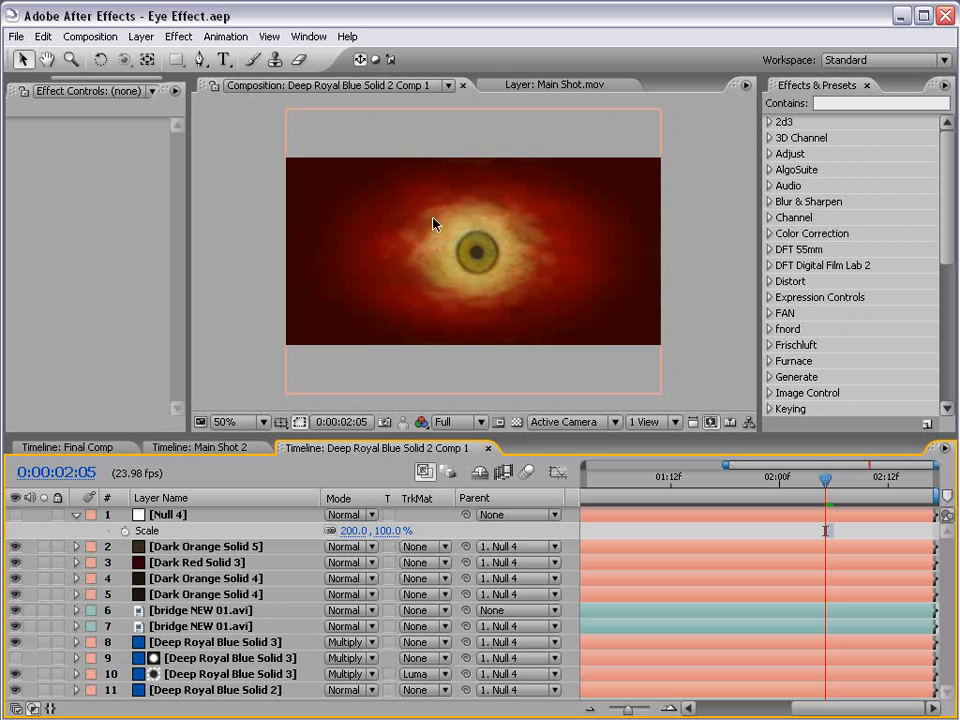
Step: Switch to the Main Shot 2 composition and bring up the project's list of footage and comps
{"action": "left_click", "coordinate": [215, 448]}
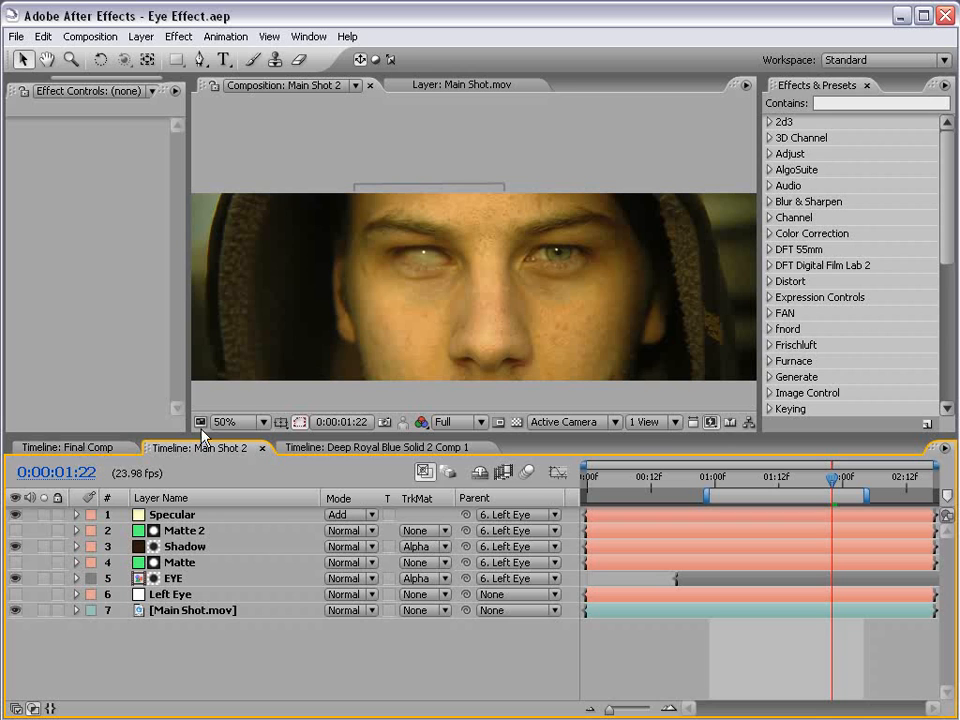
{"action": "key", "text": "h"}
{"action": "left_click_drag", "start_coordinate": [555, 362], "coordinate": [540, 321]}
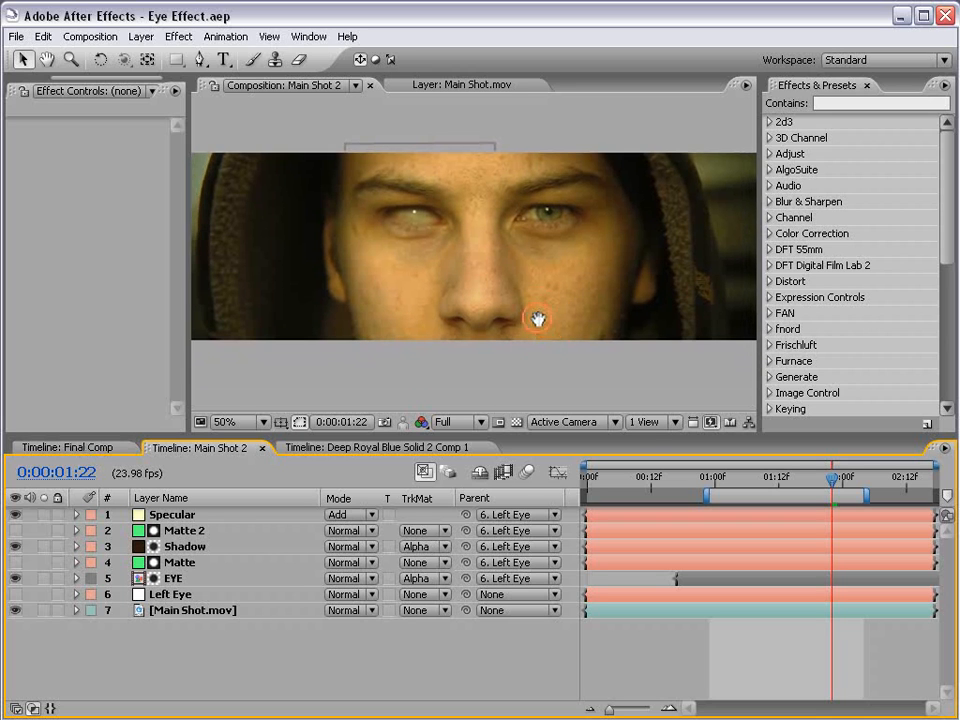
{"action": "left_click_drag", "start_coordinate": [69, 78], "coordinate": [9, 80]}
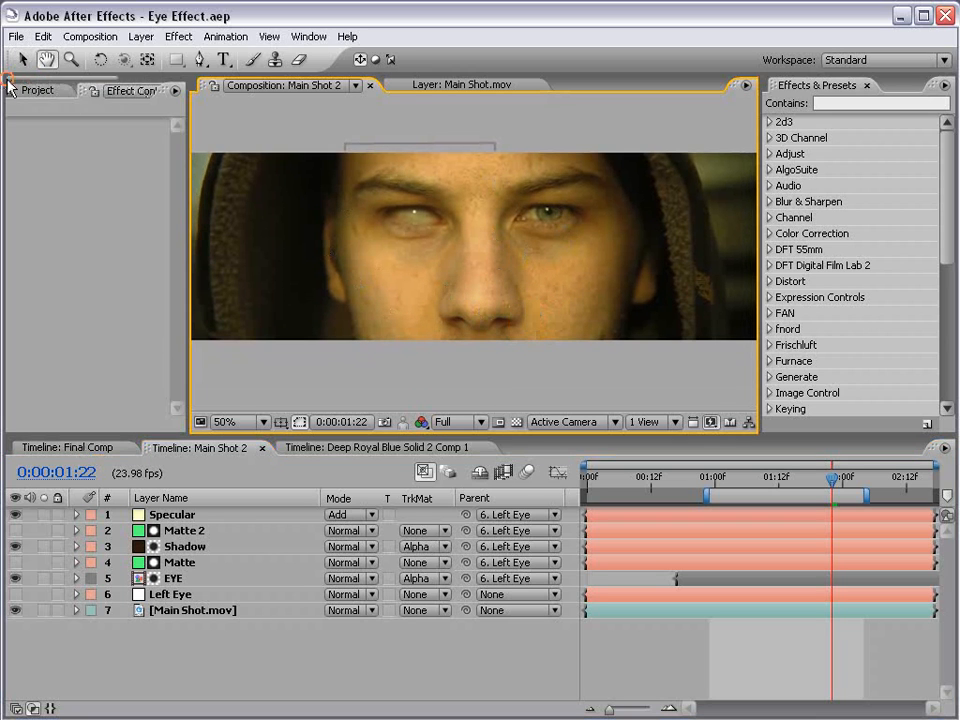
{"action": "left_click", "coordinate": [29, 94]}
{"action": "left_click", "coordinate": [663, 665]}
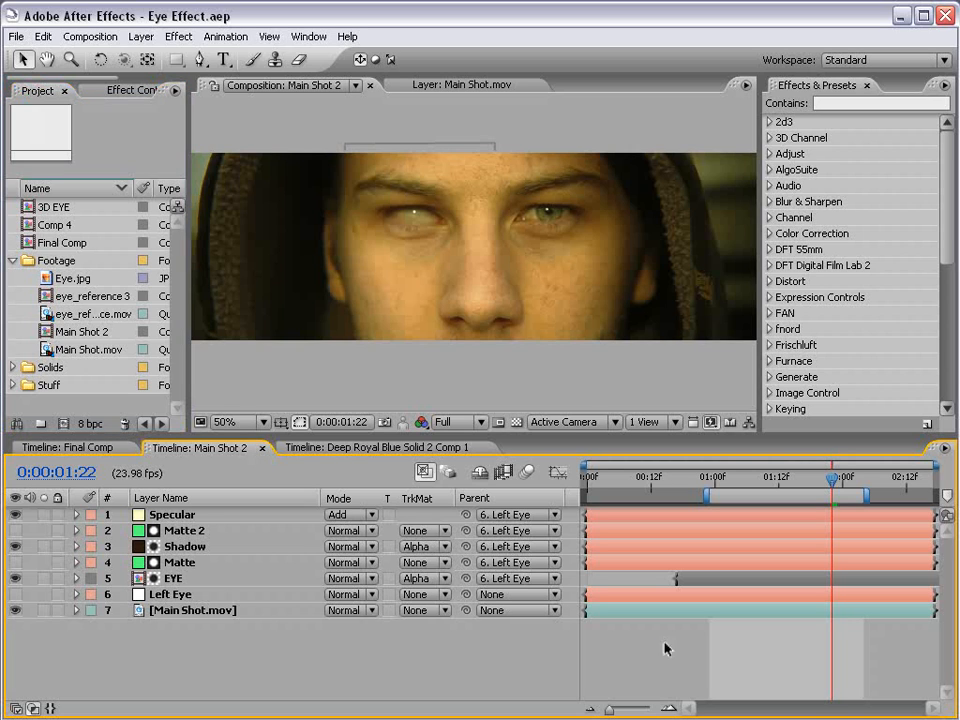
Step: Create a new 800 × 400 square-pixel composition at 23.98 fps with a duration of 0:00:03:04
{"action": "left_click", "coordinate": [90, 37]}
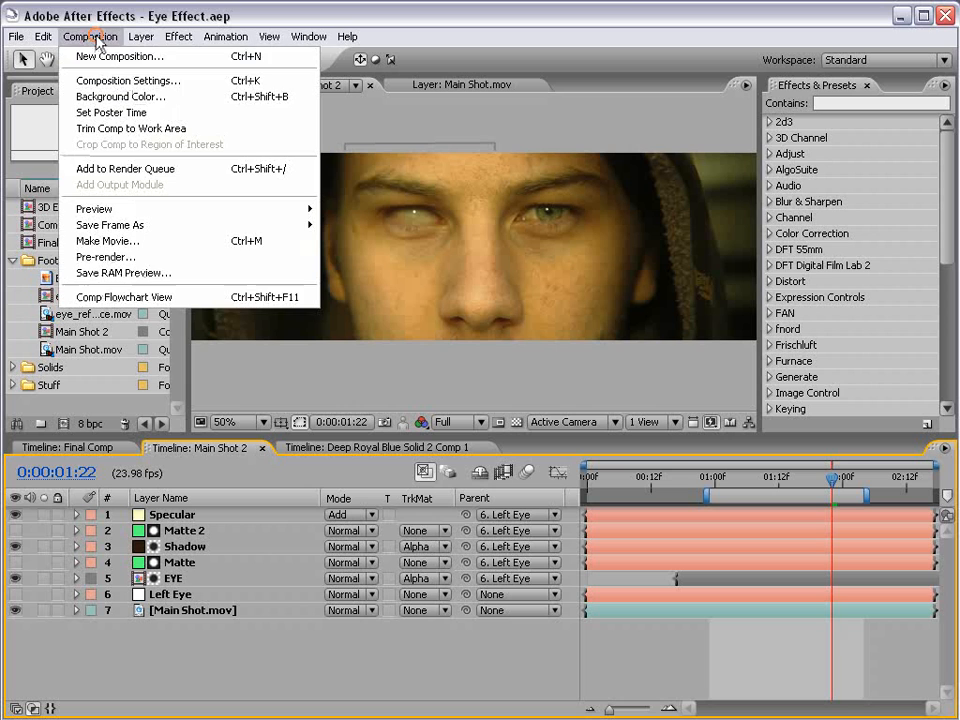
{"action": "left_click", "coordinate": [106, 57]}
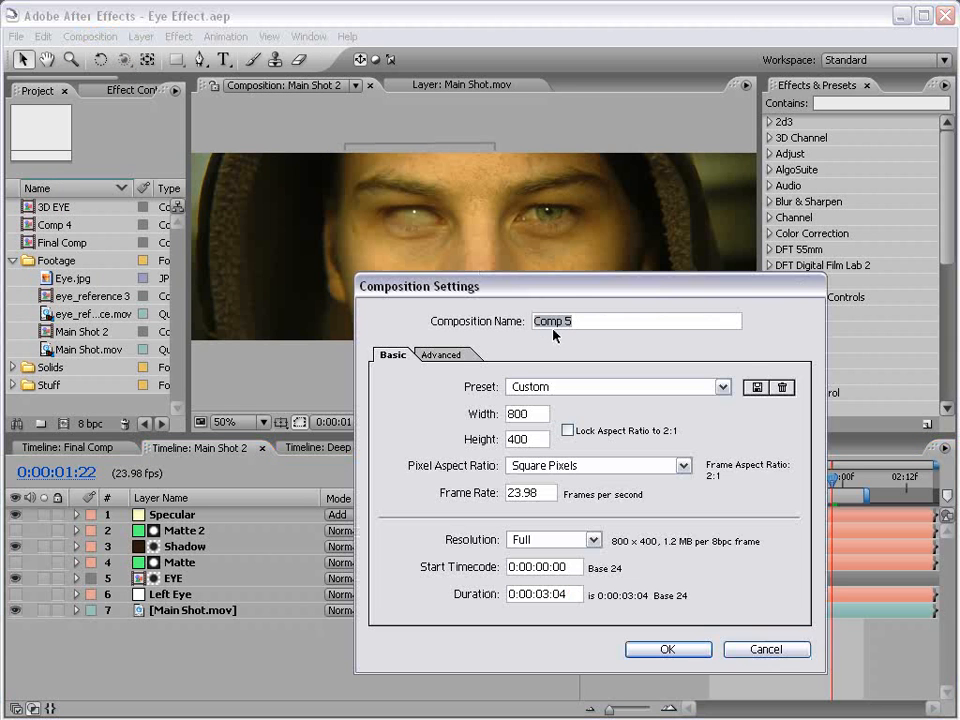
{"action": "left_click_drag", "start_coordinate": [559, 287], "coordinate": [439, 259]}
{"action": "key", "text": "Tab"}
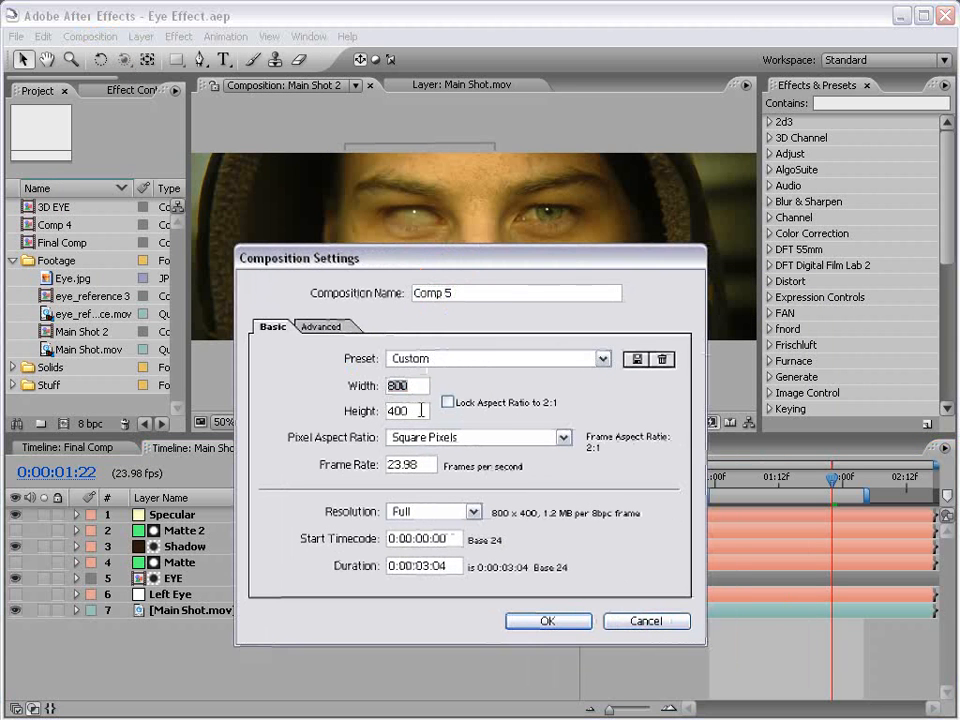
{"action": "key", "text": "Tab"}
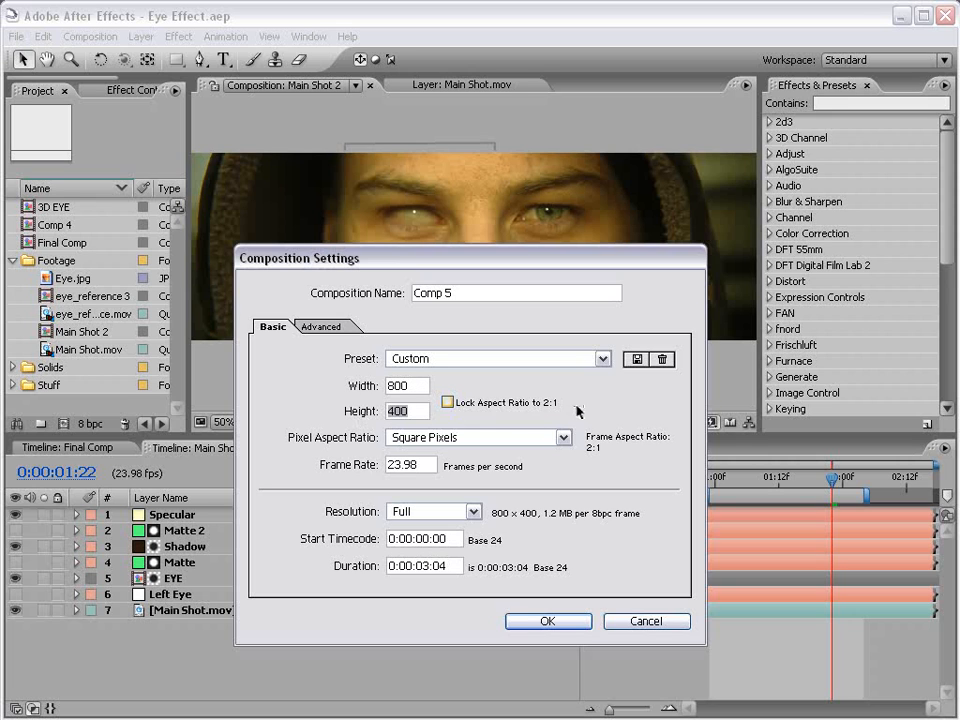
{"action": "left_click", "coordinate": [546, 621]}
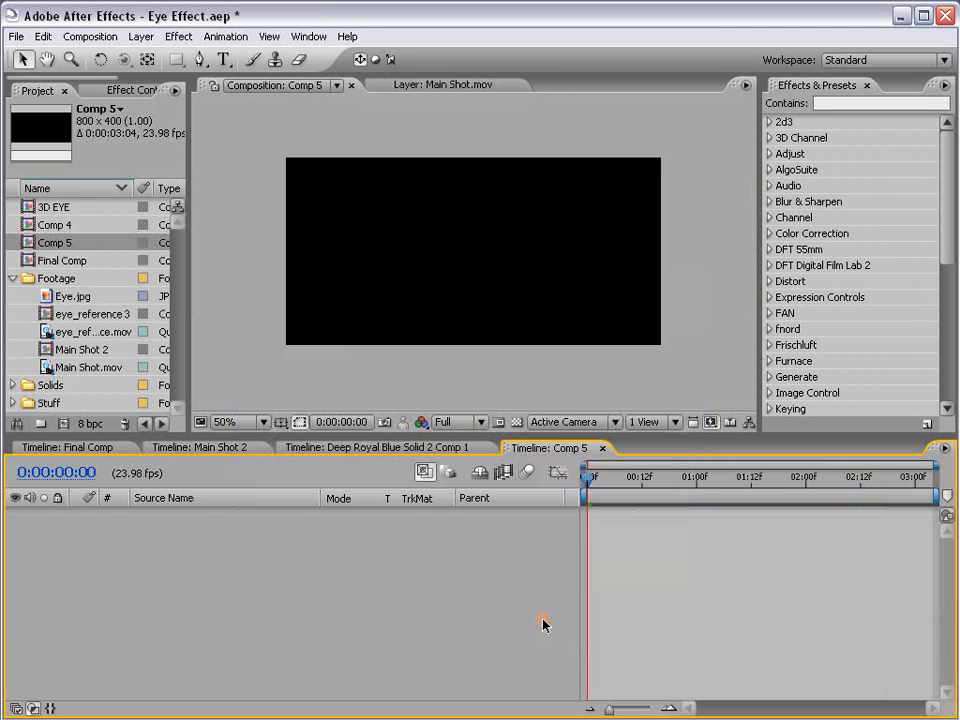
Step: Add an 800 × 400 solid layer in the pale gray-yellow colour BCB692 to the new composition
{"action": "left_click", "coordinate": [141, 37]}
{"action": "mouse_move", "coordinate": [150, 57]}
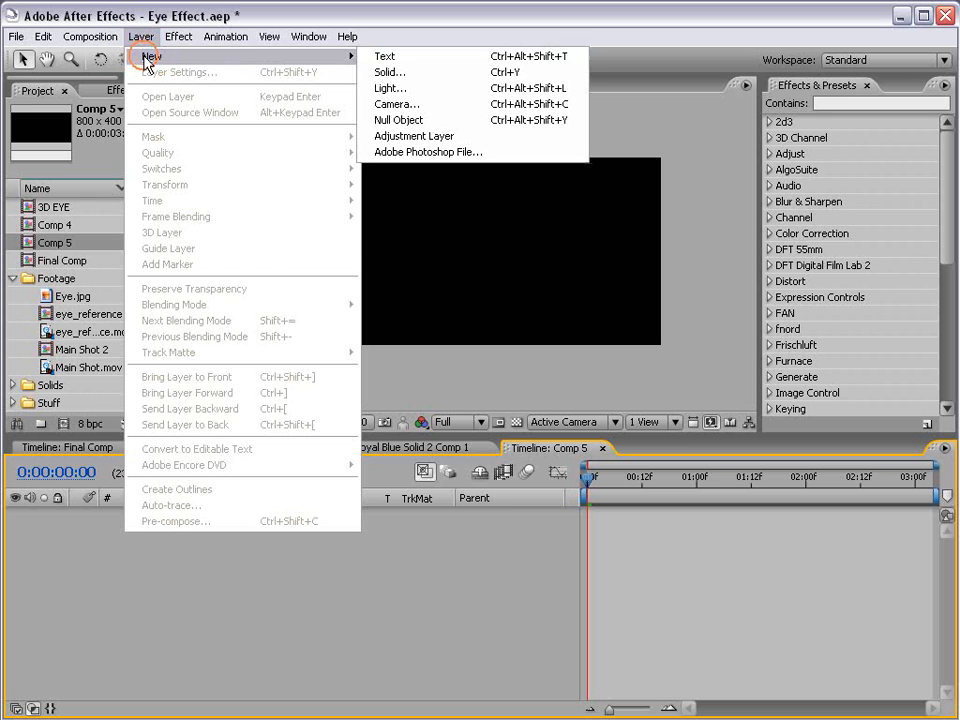
{"action": "left_click", "coordinate": [447, 77]}
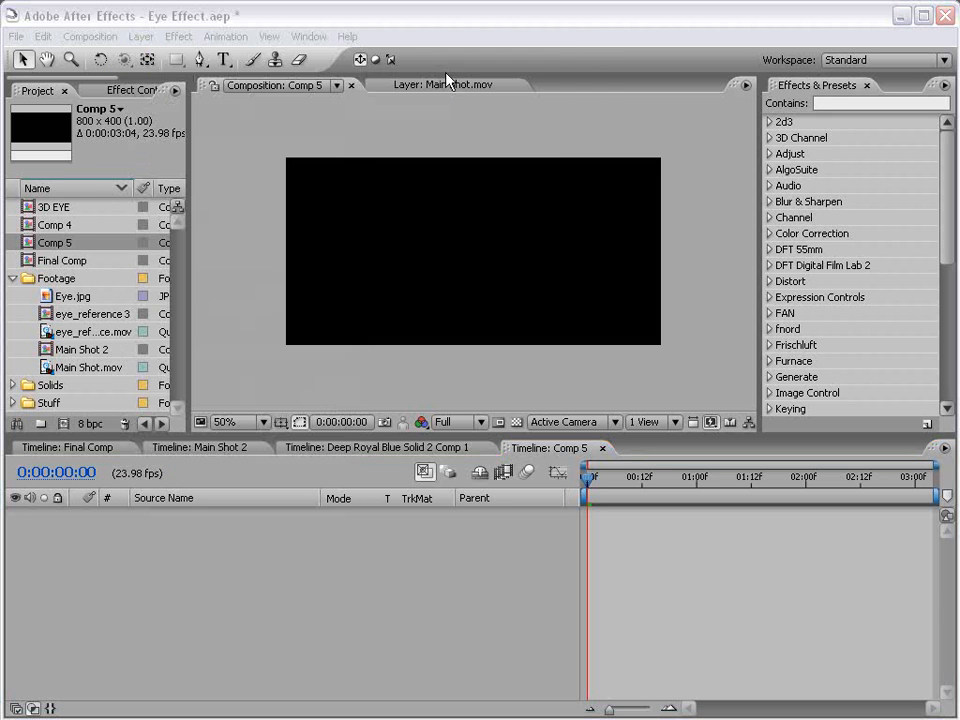
{"action": "left_click", "coordinate": [336, 484]}
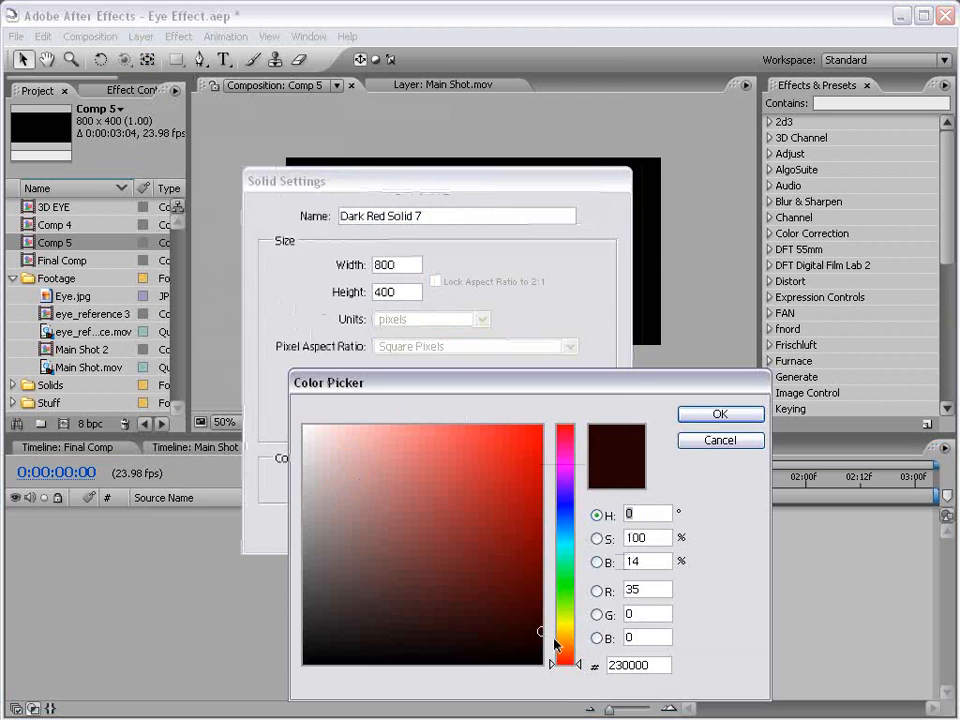
{"action": "left_click", "coordinate": [575, 645]}
{"action": "left_click_drag", "start_coordinate": [575, 645], "coordinate": [557, 630]}
{"action": "left_click", "coordinate": [336, 461]}
{"action": "left_click", "coordinate": [370, 468]}
{"action": "mouse_move", "coordinate": [366, 467]}
{"action": "left_mouse_down"}
{"action": "mouse_move", "coordinate": [347, 486]}
{"action": "mouse_move", "coordinate": [356, 488]}
{"action": "left_mouse_up"}
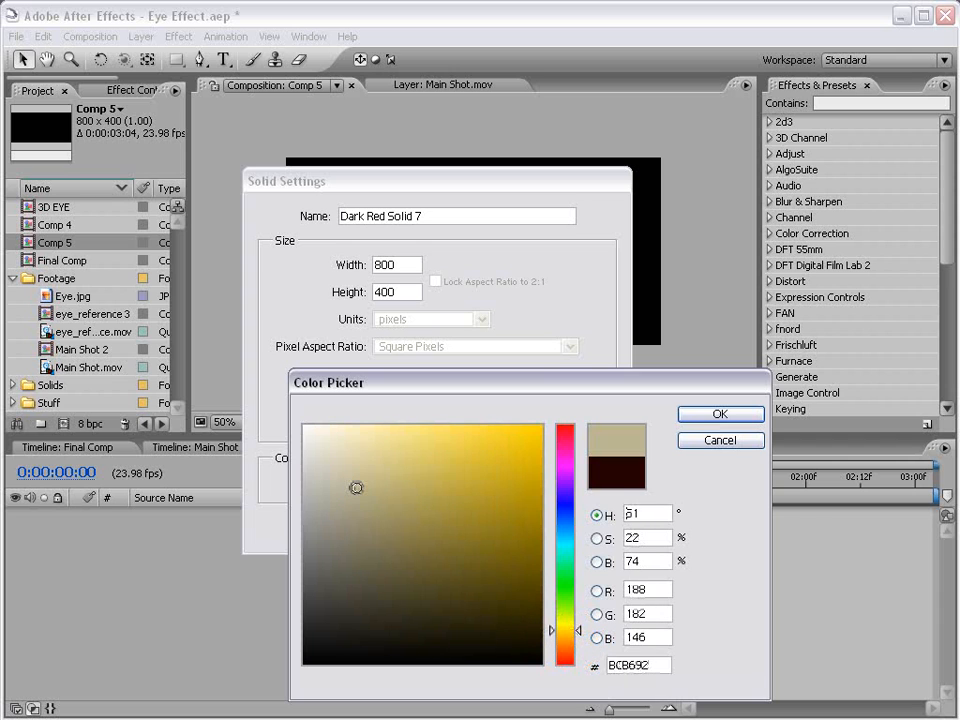
{"action": "left_click", "coordinate": [719, 415]}
{"action": "left_click", "coordinate": [459, 532]}
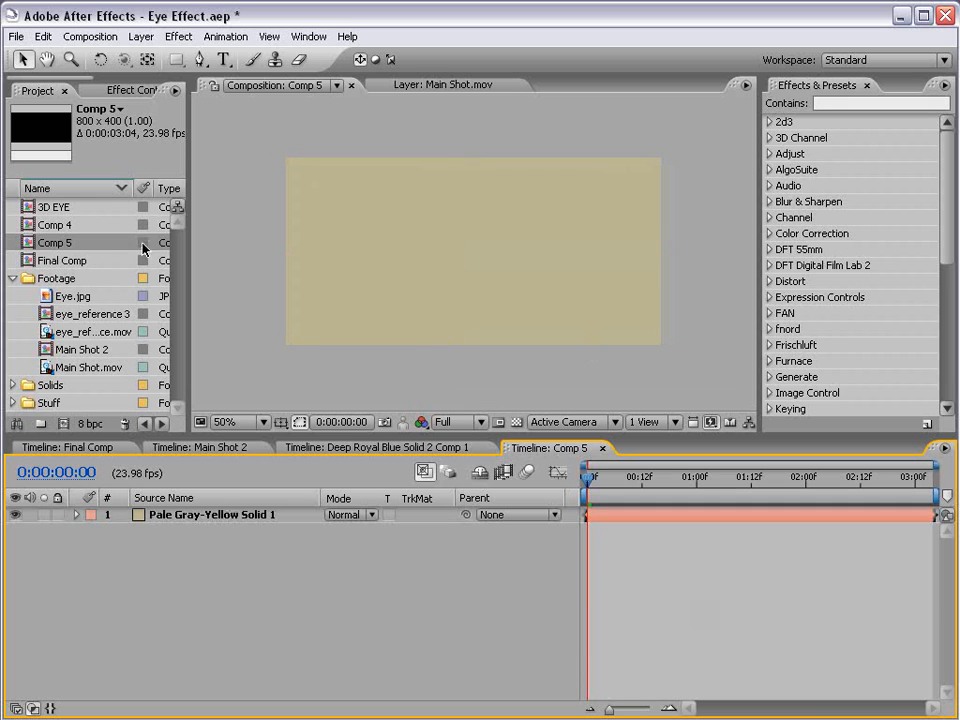
Step: Add the Eye.jpg footage to the composition as a layer above the pale solid
{"action": "left_click", "coordinate": [50, 297]}
{"action": "left_click_drag", "start_coordinate": [45, 300], "coordinate": [484, 257]}
{"action": "key", "text": "slash"}
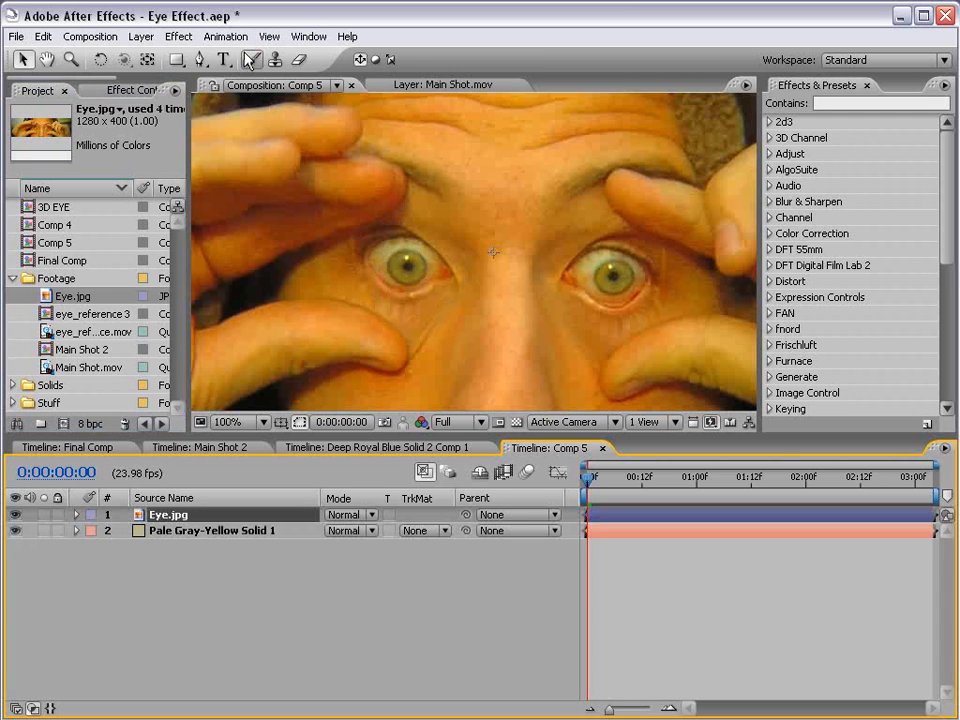
Step: Draw an elliptical mask on the Eye.jpg layer around the iris of the eye on the photo's left side
{"action": "scroll", "coordinate": [392, 265], "scroll_direction": "up", "scroll_amount": 2}
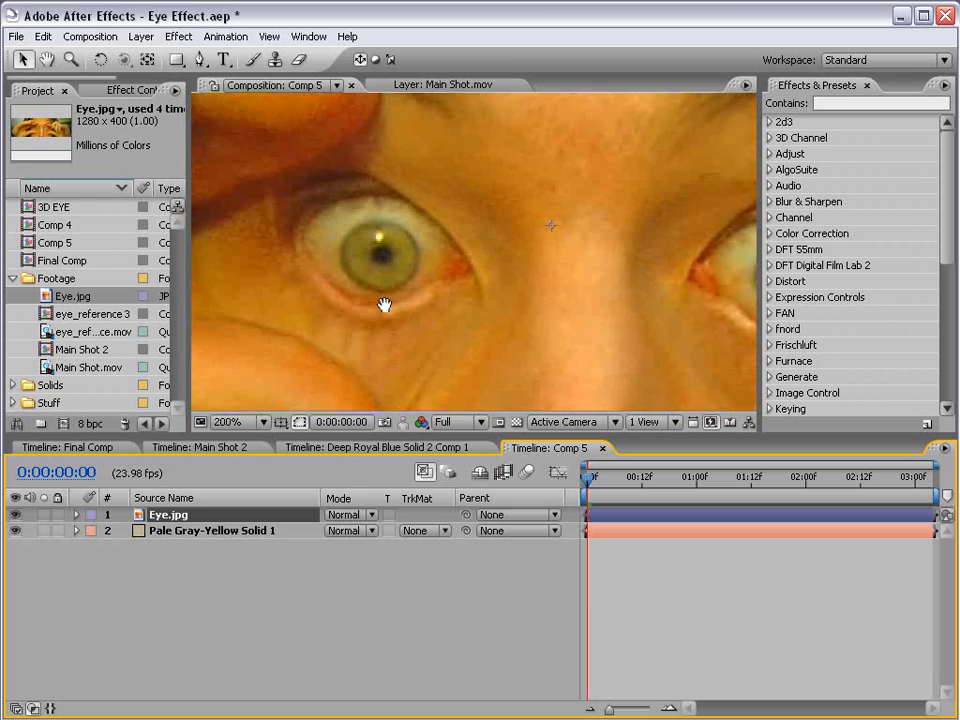
{"action": "left_click", "coordinate": [176, 60]}
{"action": "left_click_drag", "start_coordinate": [176, 60], "coordinate": [281, 82]}
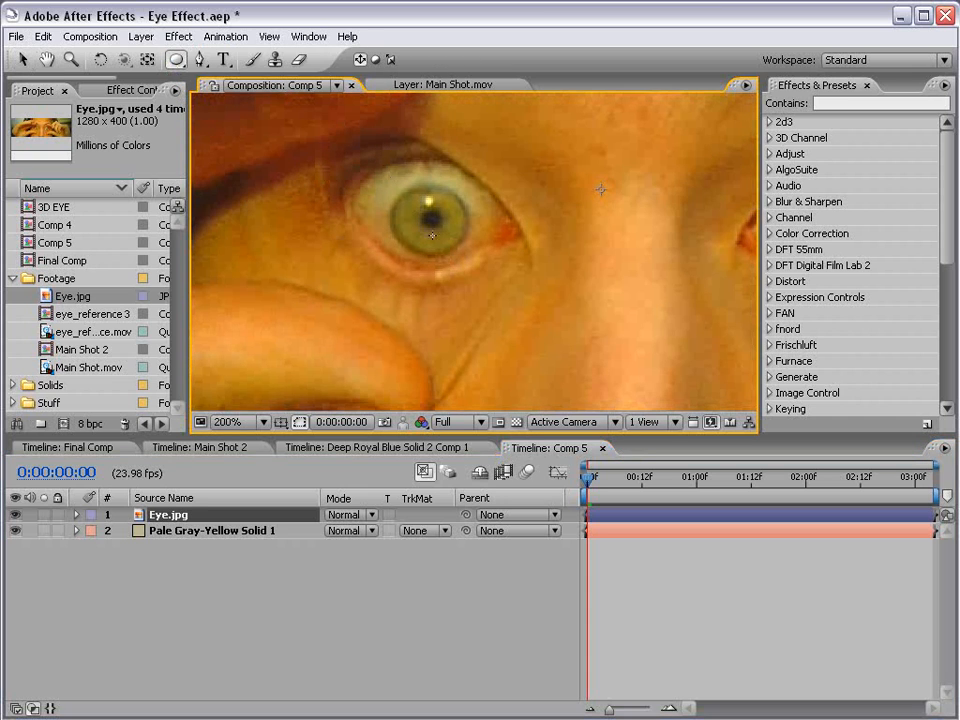
{"action": "left_click_drag", "start_coordinate": [430, 217], "coordinate": [467, 253]}
{"action": "key", "text": "v"}
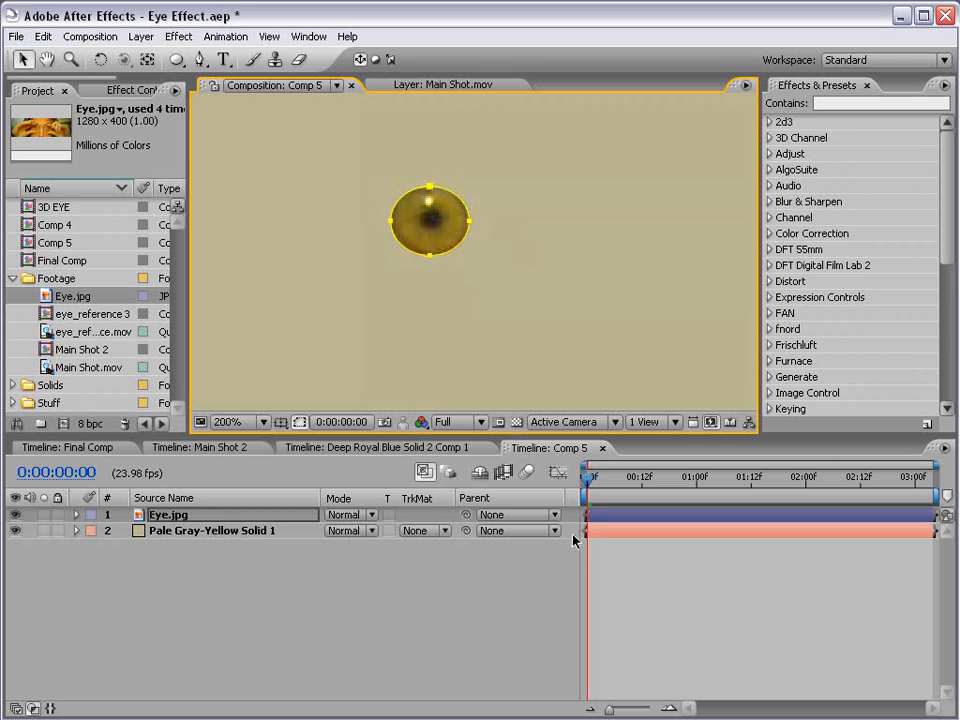
{"action": "left_click", "coordinate": [607, 478]}
Step: Show the title/action-safe guides over the whole composition frame
{"action": "key", "text": "comma"}
{"action": "key", "text": "comma"}
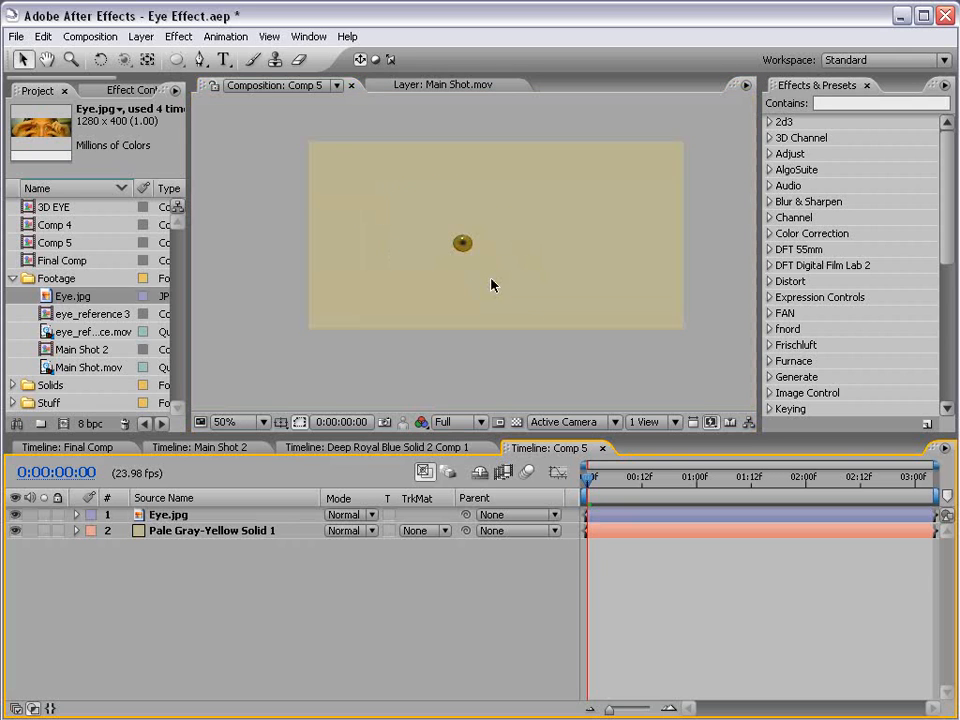
{"action": "key", "text": "apostrophe"}
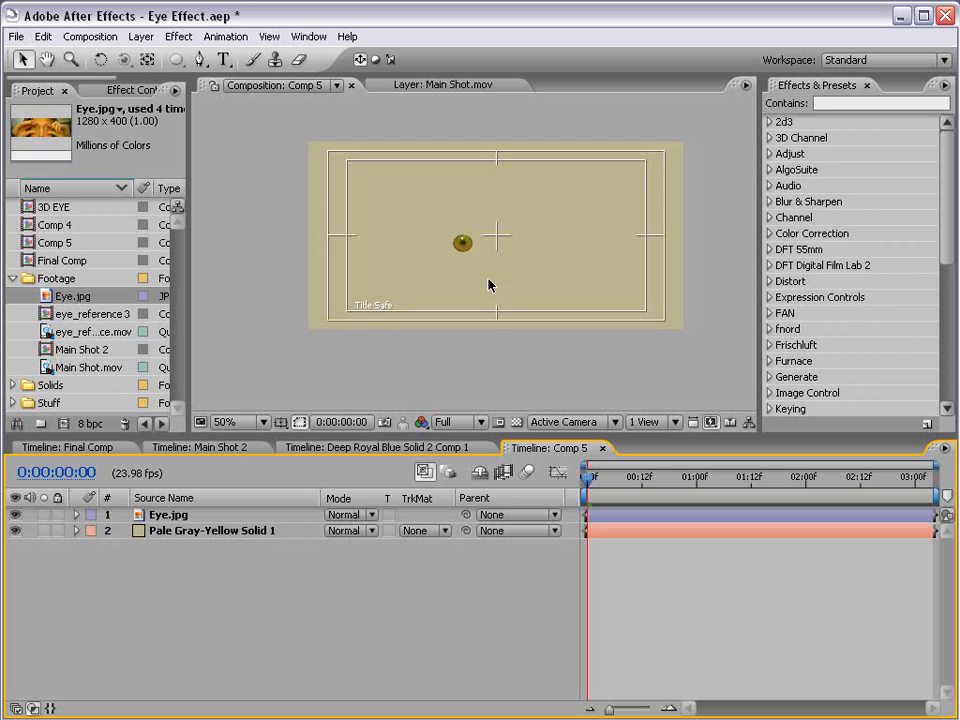
{"action": "key", "text": "apostrophe"}
{"action": "key", "text": "apostrophe"}
{"action": "left_click", "coordinate": [281, 422]}
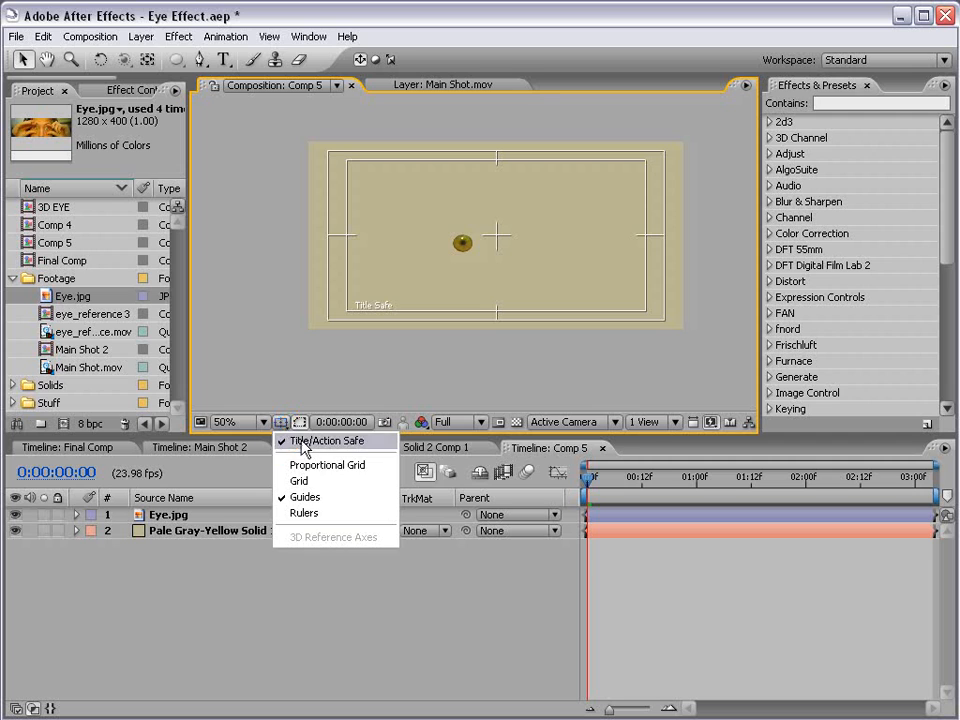
Step: Centre the masked iris of the Eye.jpg layer on the composition's crosshair and move the layer's anchor point onto the pupil
{"action": "left_click", "coordinate": [658, 517]}
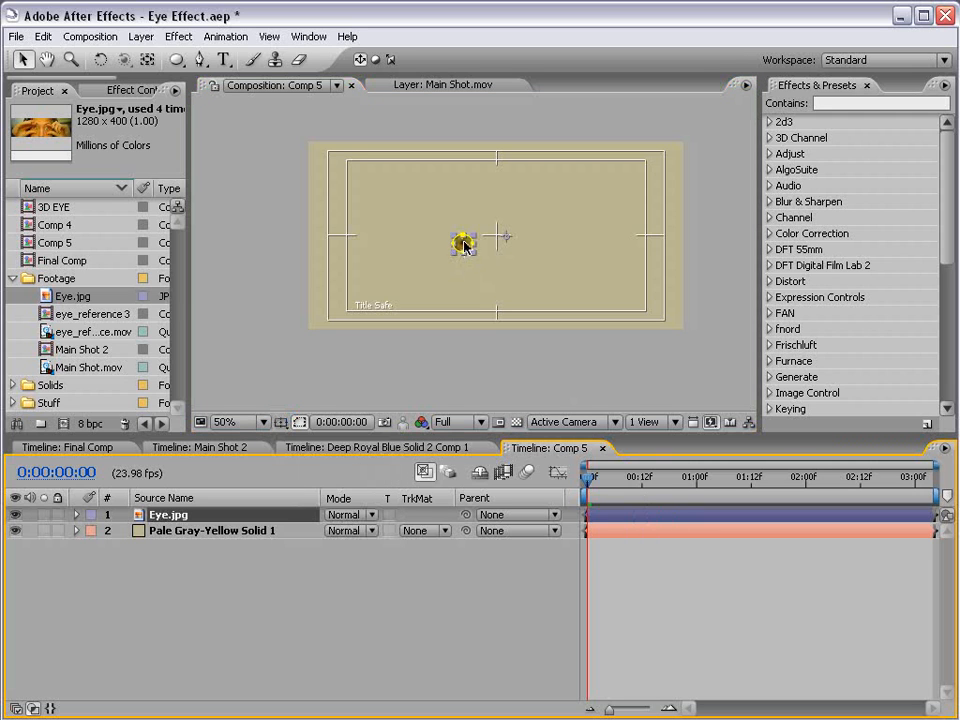
{"action": "scroll", "coordinate": [495, 235], "scroll_direction": "up", "scroll_amount": 2}
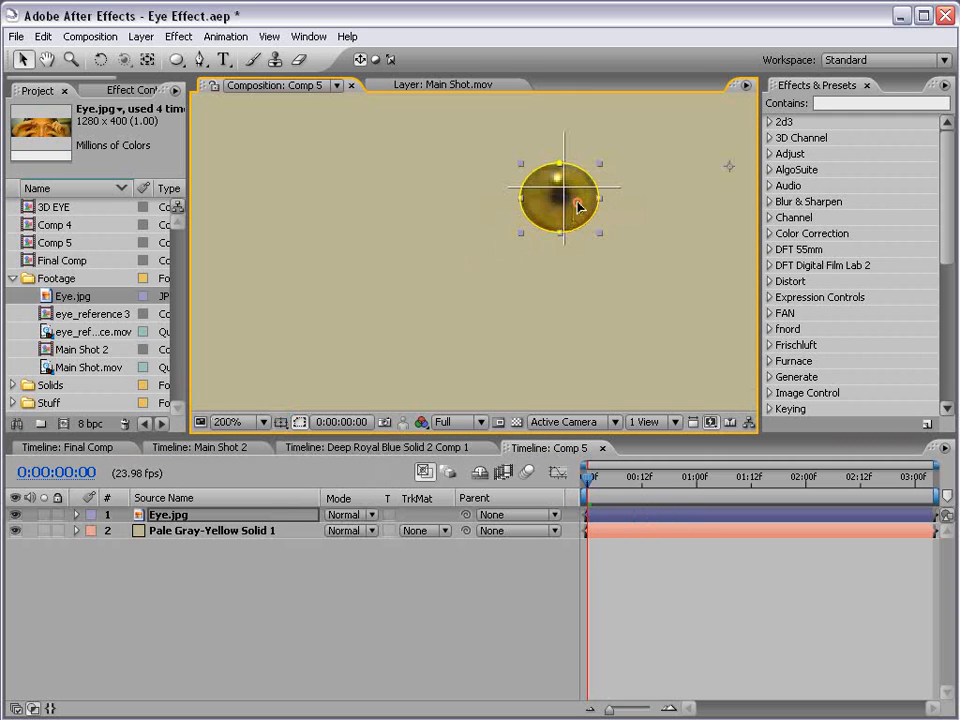
{"action": "left_click_drag", "start_coordinate": [578, 206], "coordinate": [582, 198]}
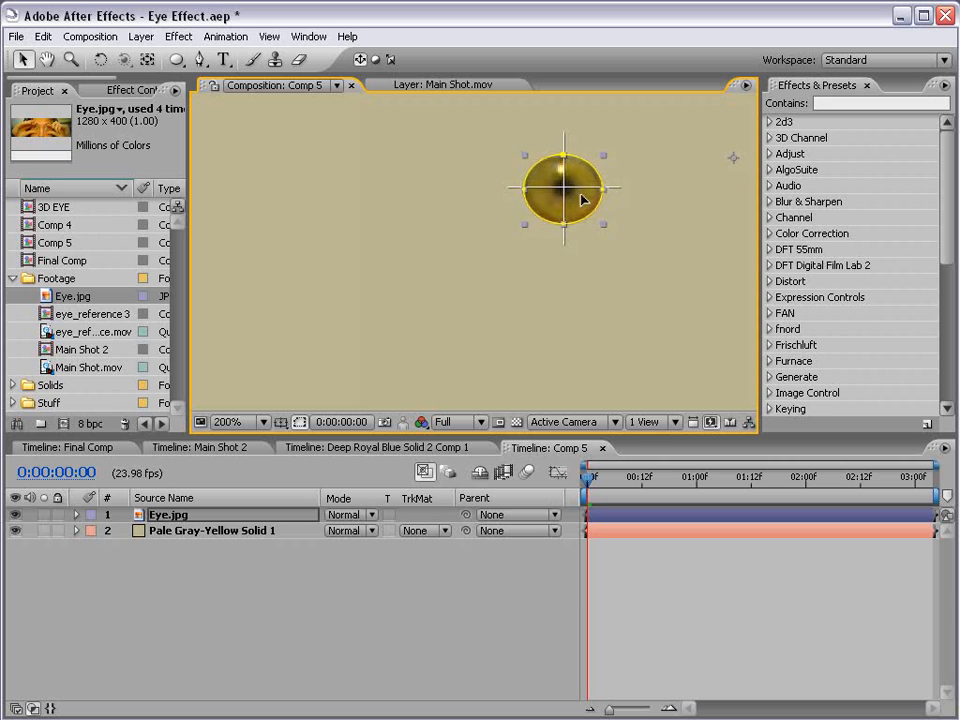
{"action": "left_click", "coordinate": [148, 61]}
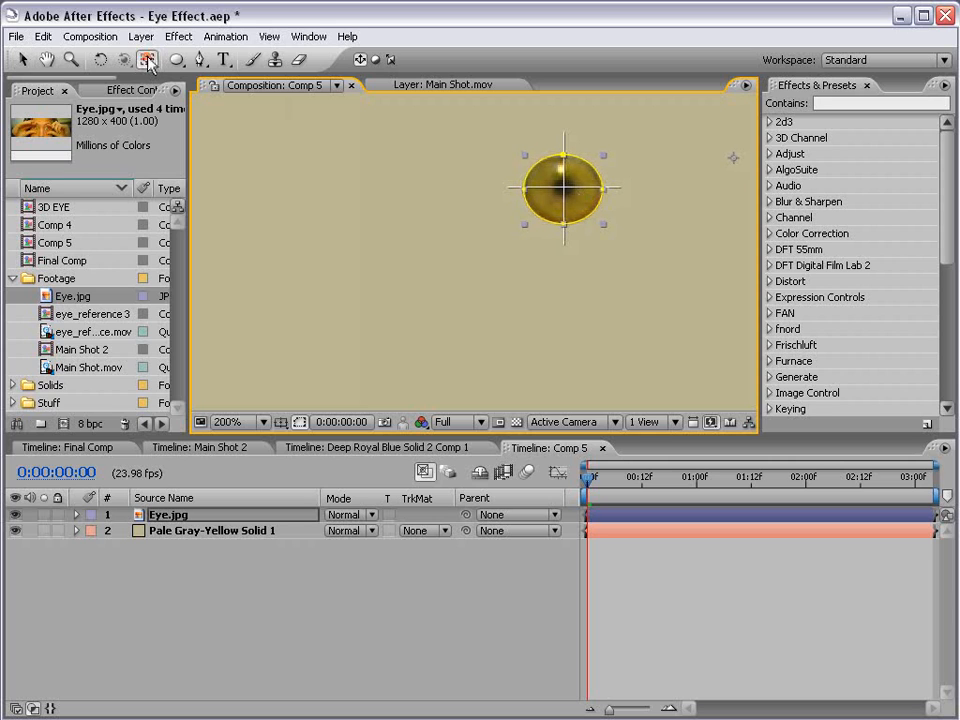
{"action": "left_click_drag", "start_coordinate": [668, 179], "coordinate": [566, 186]}
{"action": "left_click", "coordinate": [591, 597]}
{"action": "key", "text": "comma"}
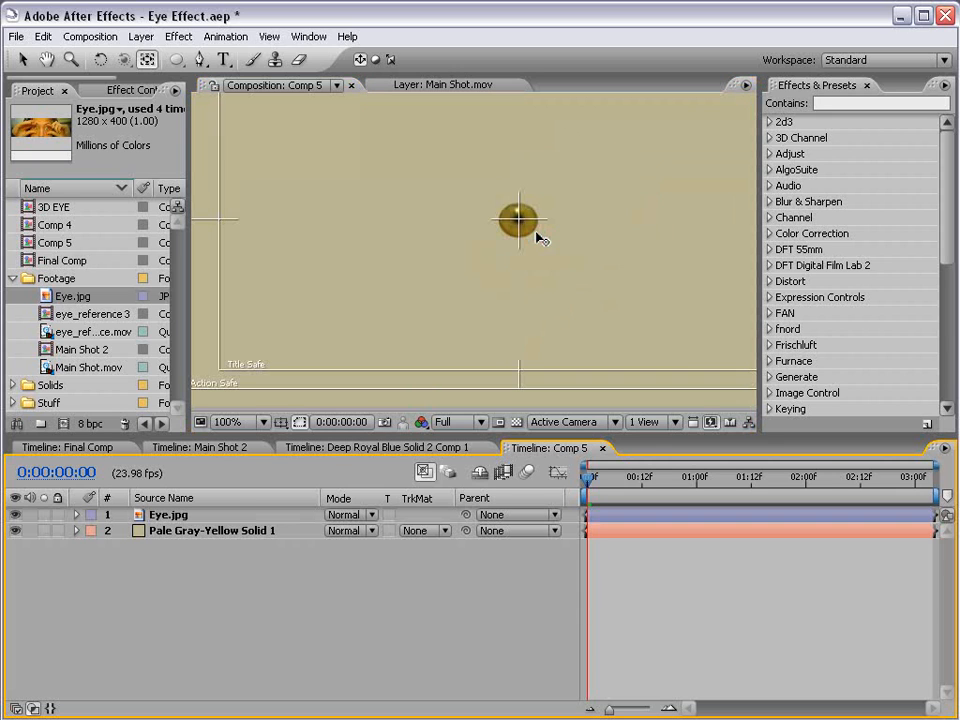
Step: Scale the Eye.jpg layer uniformly to 221% and hide the title/action-safe guides
{"action": "left_click", "coordinate": [168, 515]}
{"action": "key", "text": "s"}
{"action": "left_click_drag", "start_coordinate": [349, 530], "coordinate": [470, 530]}
{"action": "left_click", "coordinate": [674, 617]}
{"action": "key", "text": "comma"}
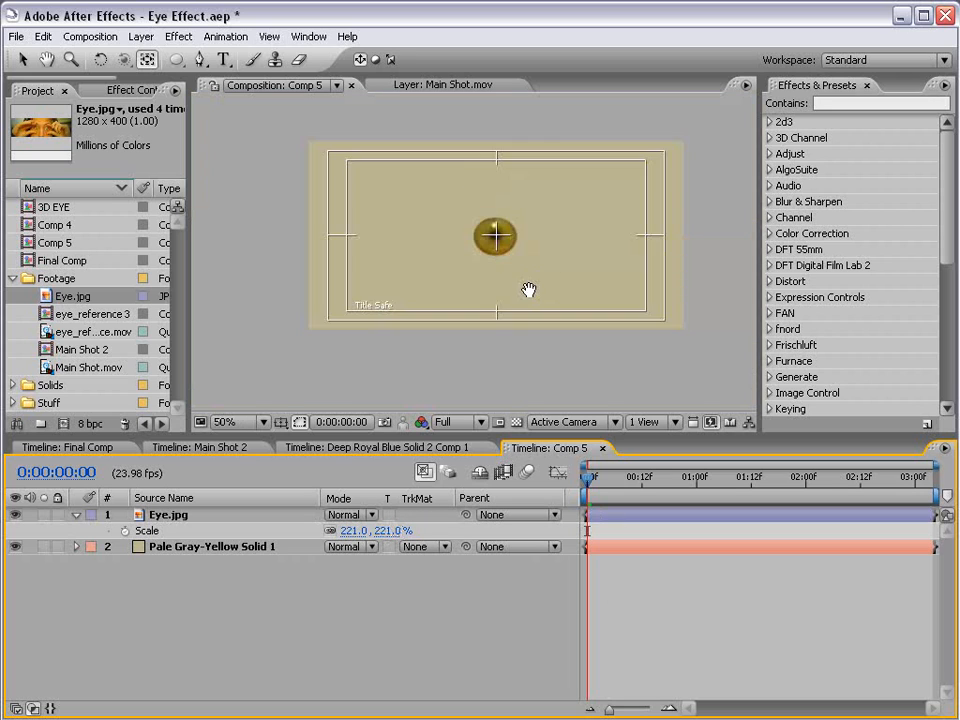
{"action": "left_click", "coordinate": [422, 404]}
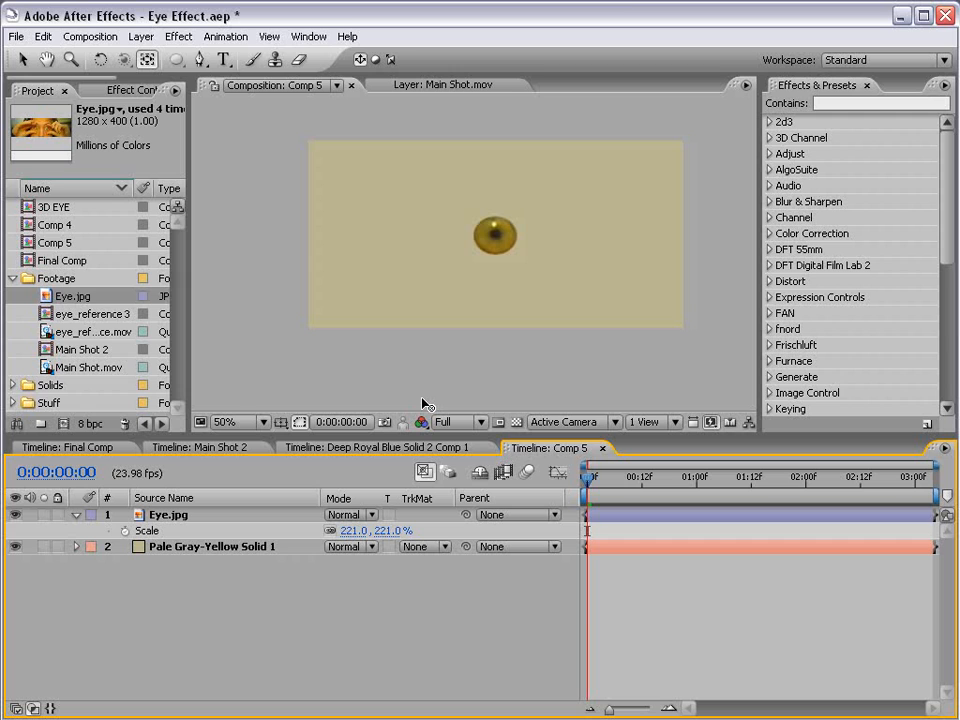
Step: Add an 800 × 400 solid layer in the deep red colour 480000 above the iris layer
{"action": "left_click", "coordinate": [141, 36]}
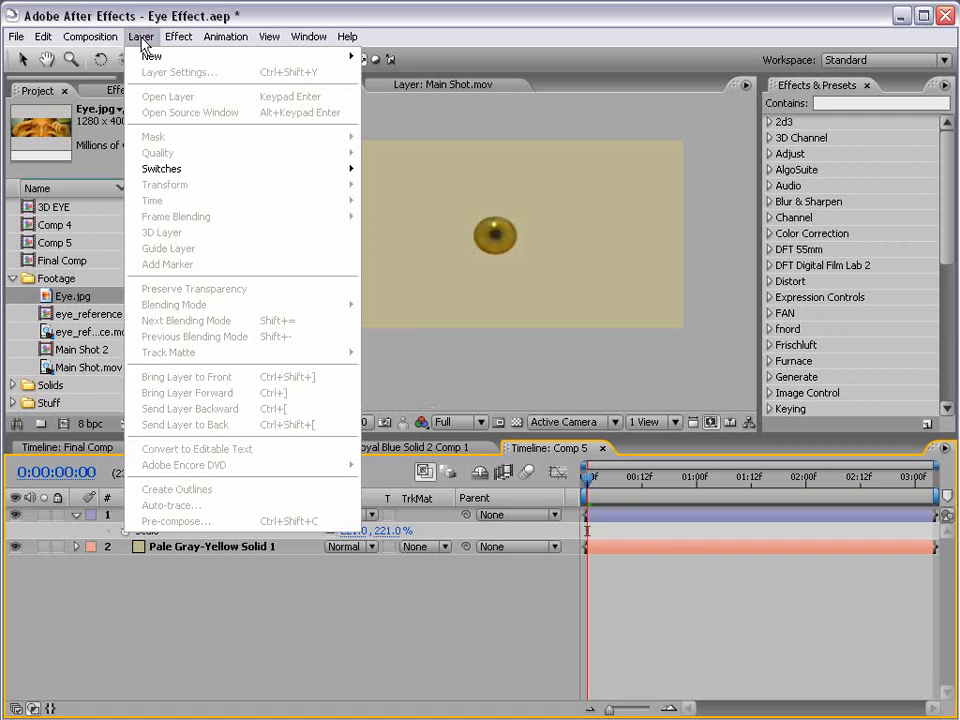
{"action": "mouse_move", "coordinate": [150, 57]}
{"action": "left_click", "coordinate": [414, 72]}
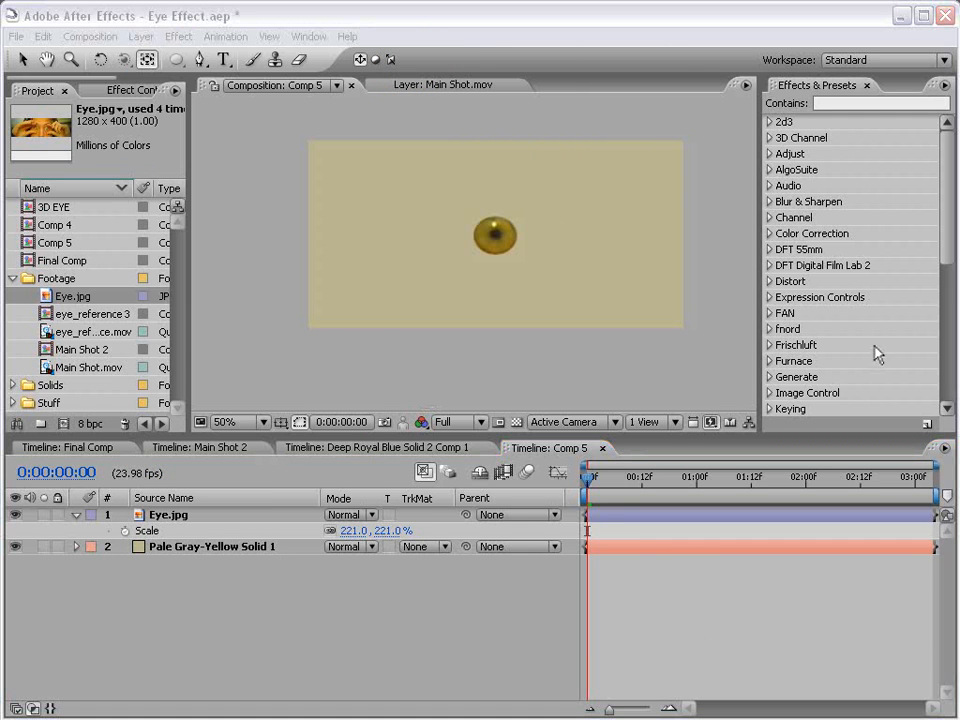
{"action": "left_click", "coordinate": [336, 537]}
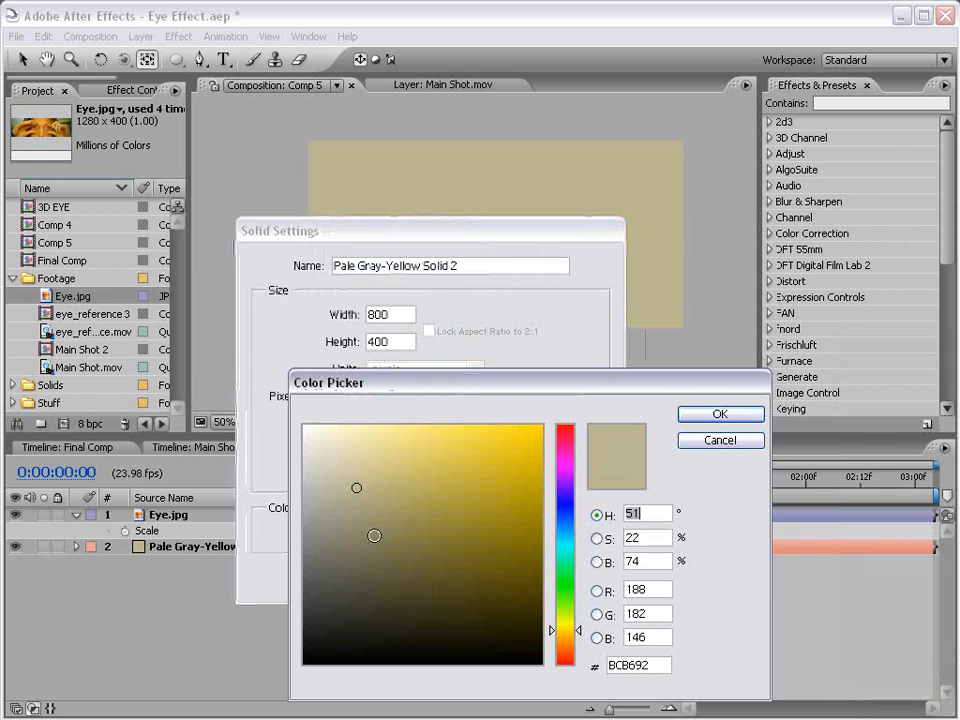
{"action": "left_click_drag", "start_coordinate": [570, 458], "coordinate": [553, 675]}
{"action": "left_click", "coordinate": [542, 598]}
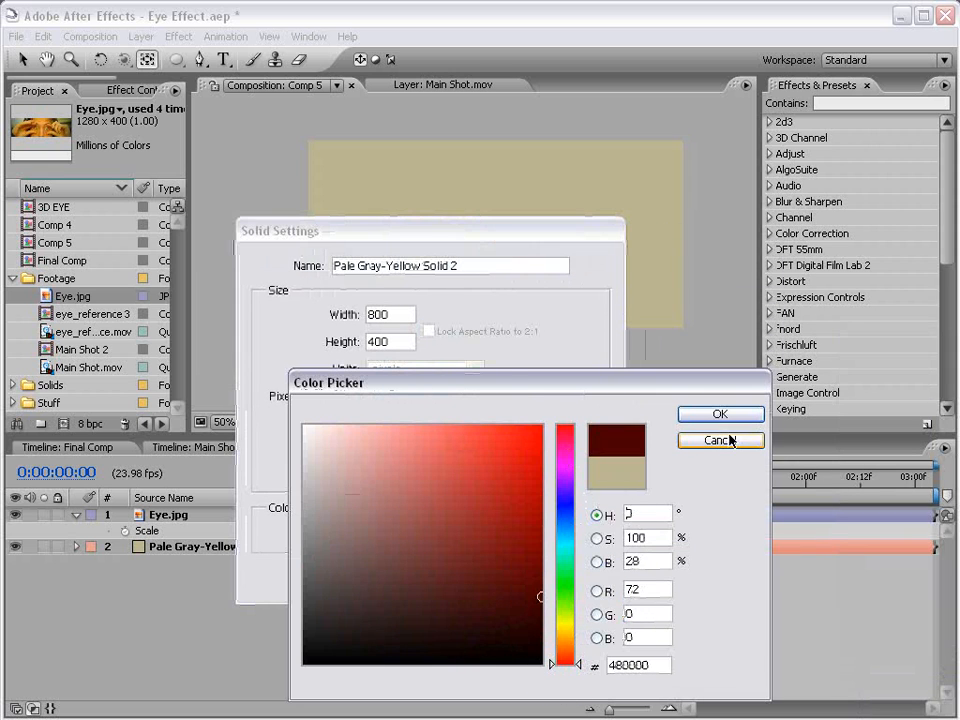
{"action": "left_click", "coordinate": [720, 413]}
{"action": "left_click", "coordinate": [465, 578]}
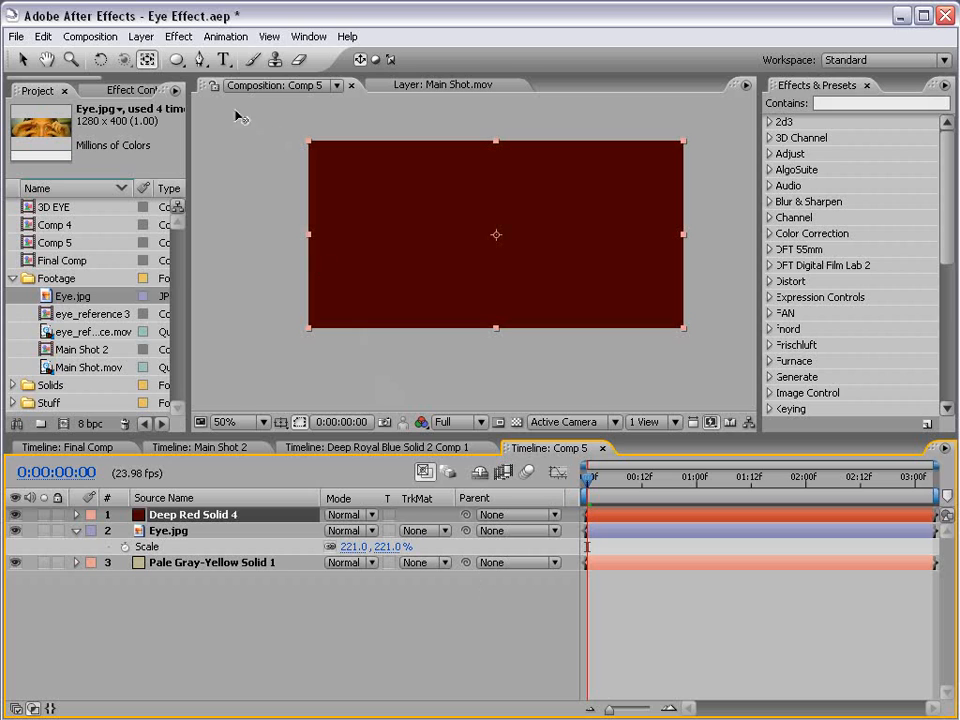
Step: Draw a circular mask outward from the centre of the deep red solid, spanning most of its height
{"action": "left_click", "coordinate": [176, 61]}
{"action": "left_click_drag", "start_coordinate": [176, 61], "coordinate": [223, 88]}
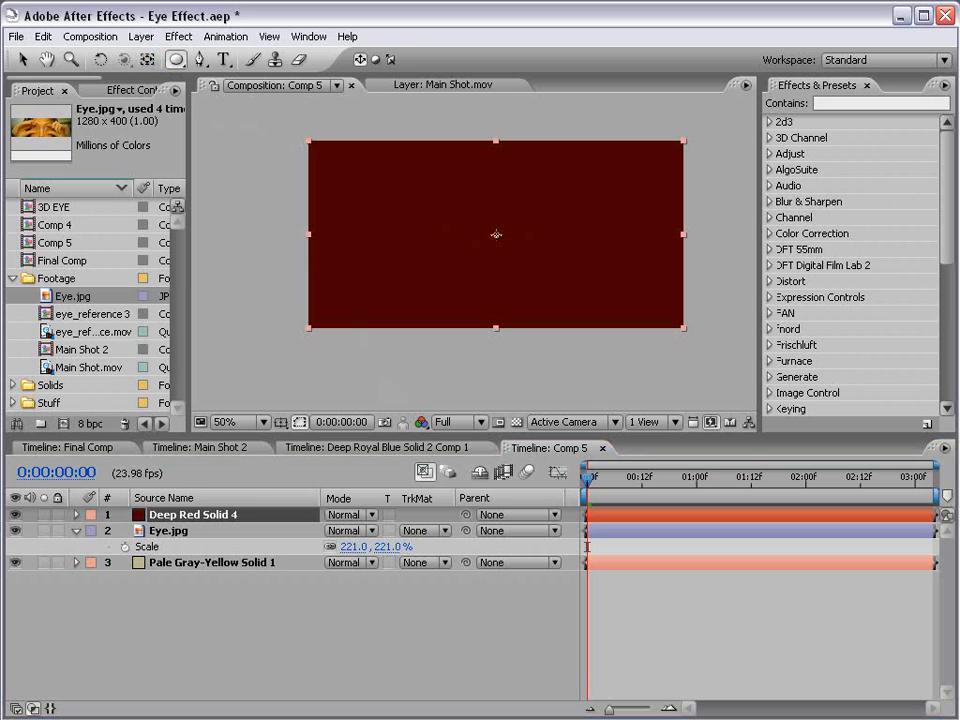
{"action": "left_click_drag", "start_coordinate": [496, 235], "coordinate": [571, 316]}
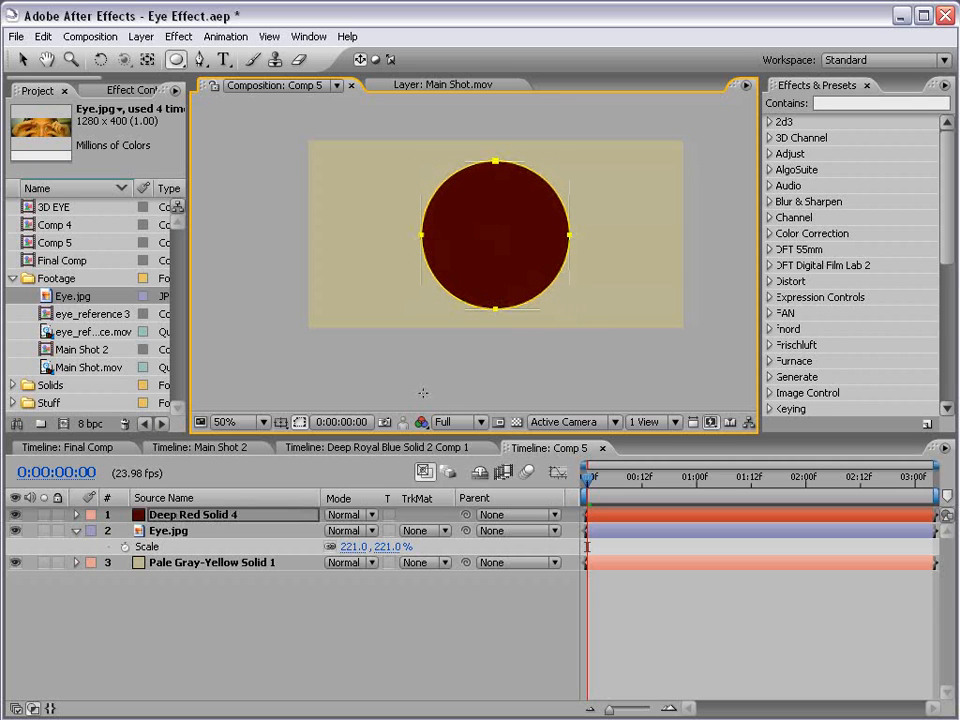
Step: Set the deep red solid's mask to Subtract with a 103-pixel feather and collapse the expanded layer properties
{"action": "key", "text": "m"}
{"action": "key", "text": "m"}
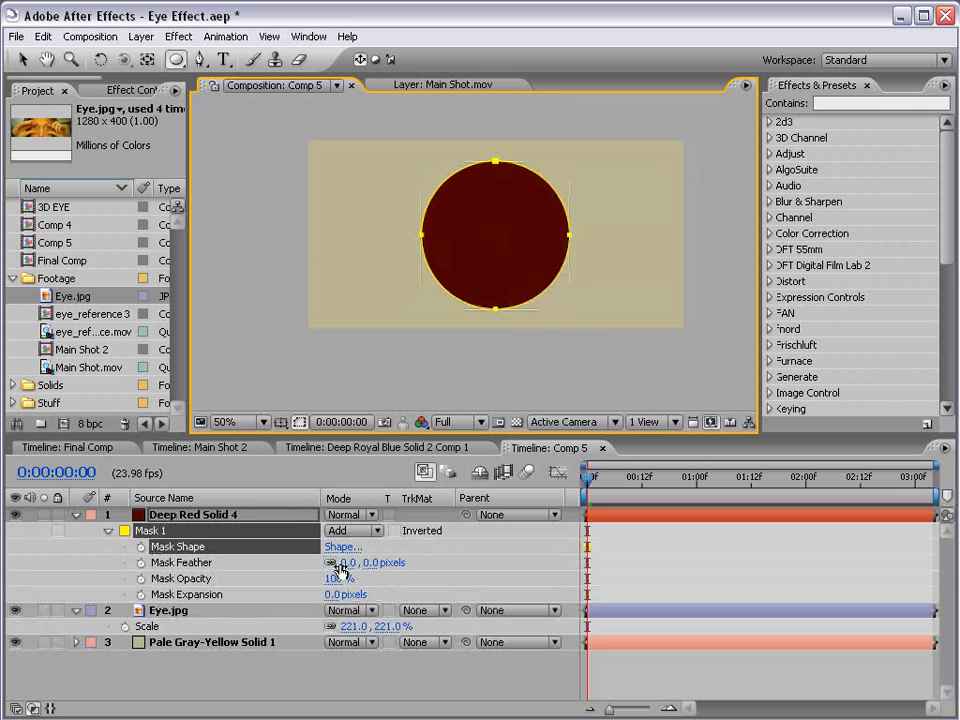
{"action": "left_click", "coordinate": [352, 531]}
{"action": "left_click", "coordinate": [370, 546]}
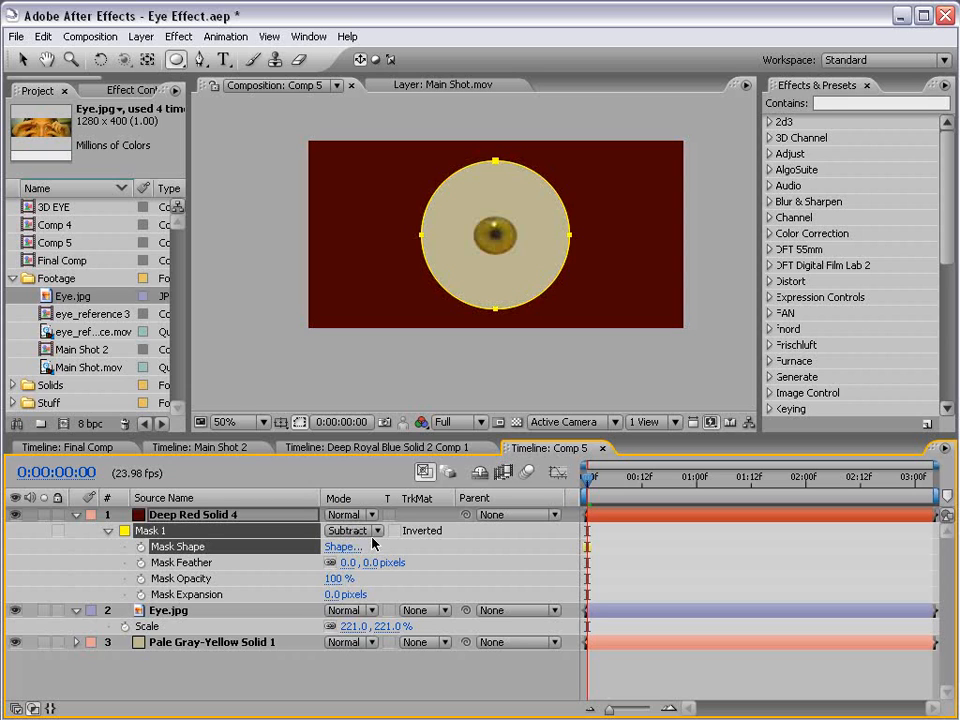
{"action": "left_click_drag", "start_coordinate": [348, 563], "coordinate": [454, 557]}
{"action": "left_click", "coordinate": [671, 568]}
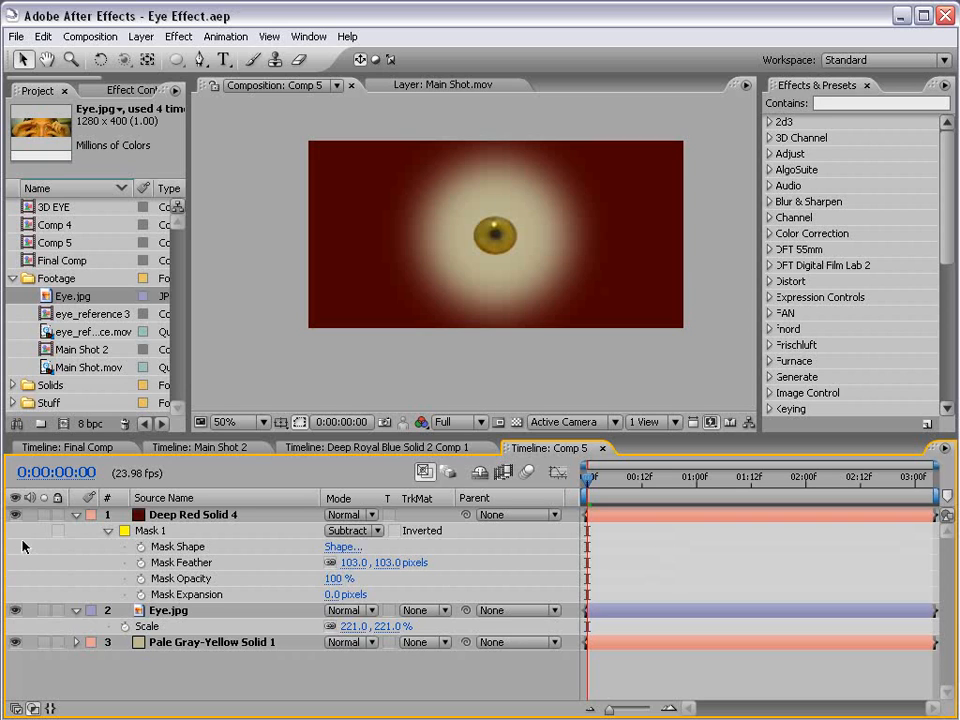
{"action": "left_click", "coordinate": [77, 515]}
{"action": "left_click", "coordinate": [77, 530]}
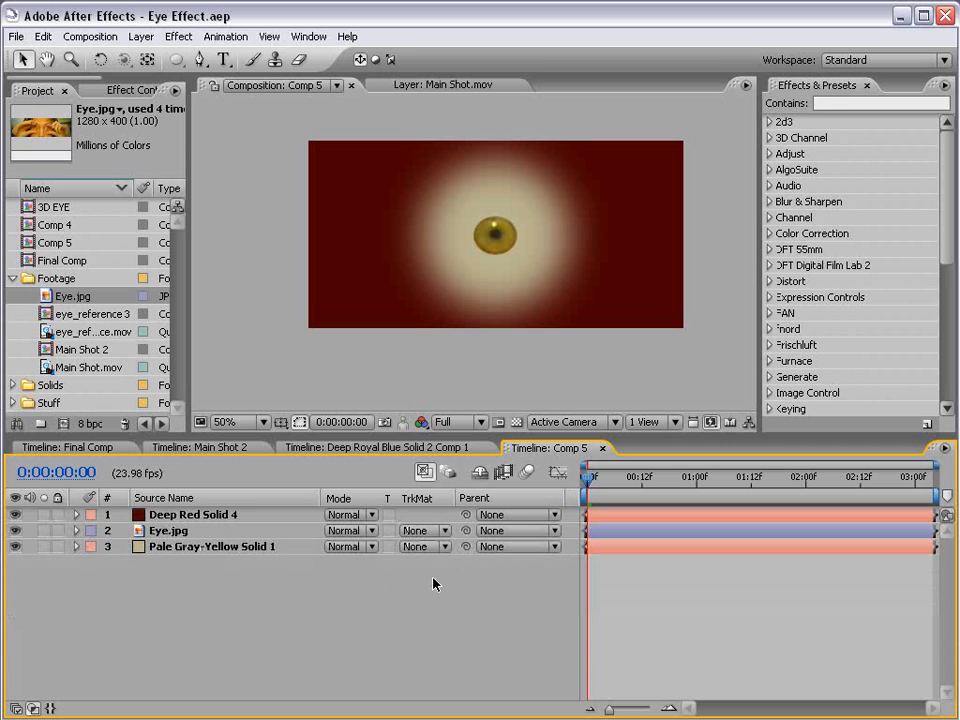
Step: Add a new solid layer named "veins" on top of the composition
{"action": "left_click", "coordinate": [142, 37]}
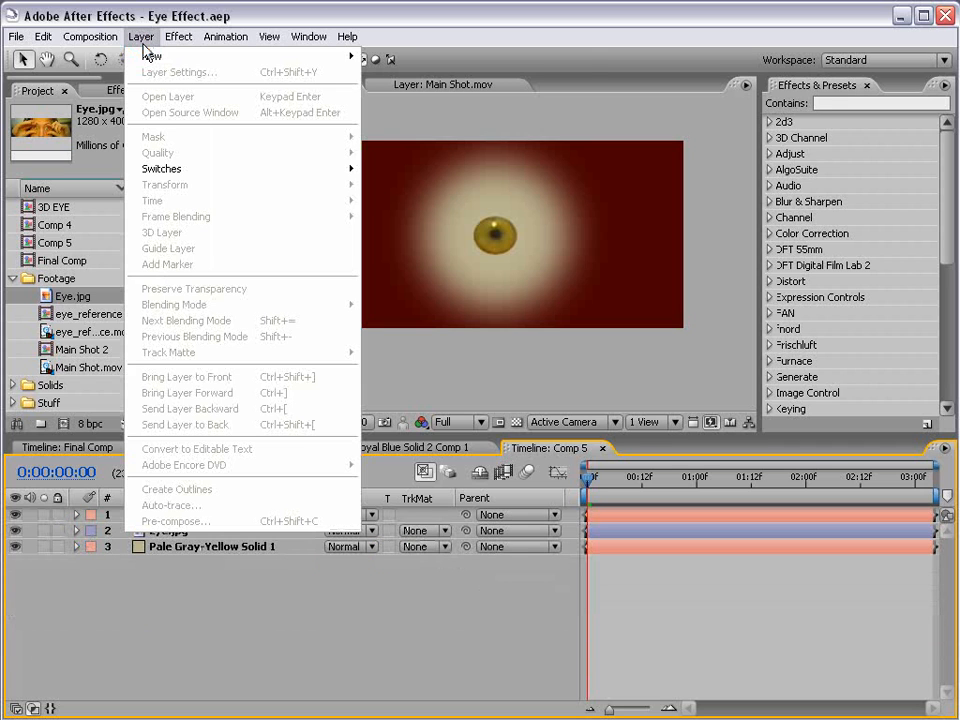
{"action": "mouse_move", "coordinate": [148, 57]}
{"action": "left_click", "coordinate": [428, 76]}
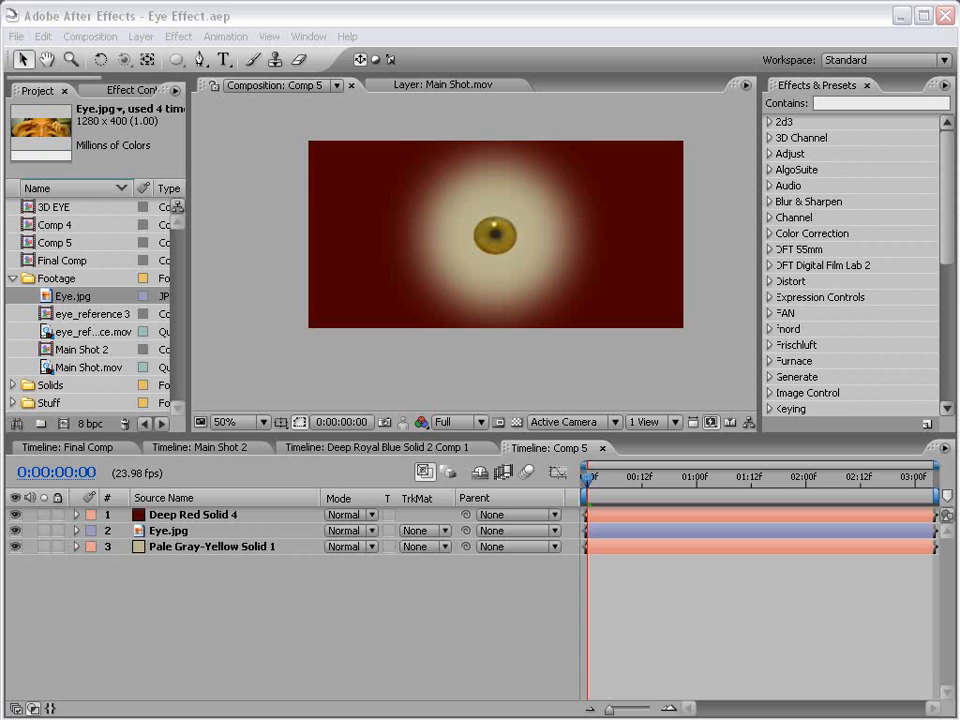
{"action": "type", "text": "veins"}
{"action": "key", "text": "Return"}
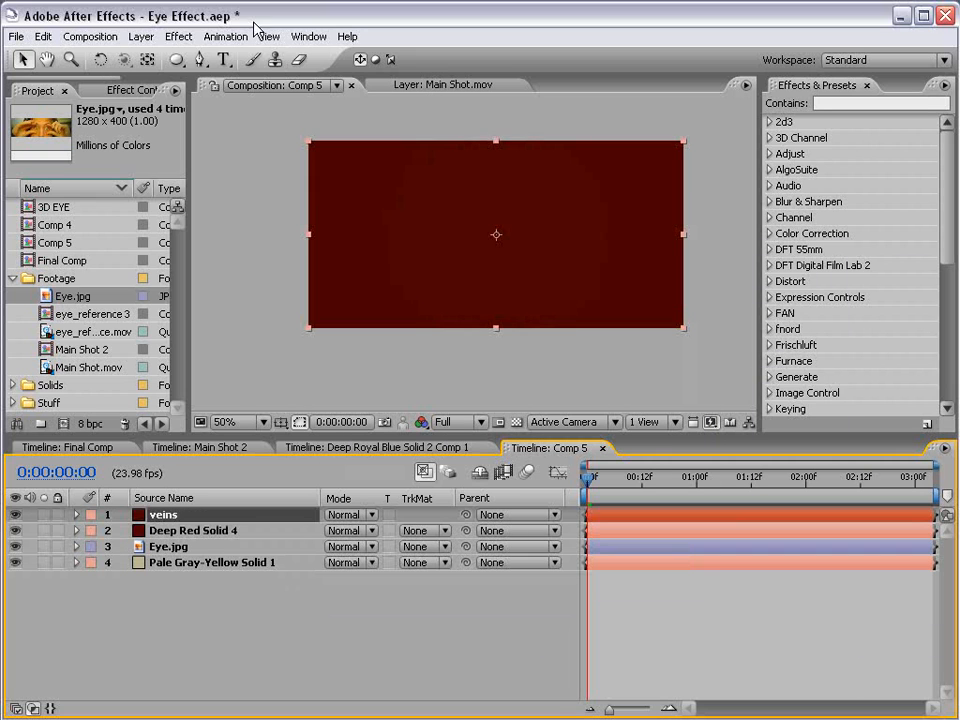
Step: Apply the Fractal Noise effect to the veins layer
{"action": "left_click", "coordinate": [190, 38]}
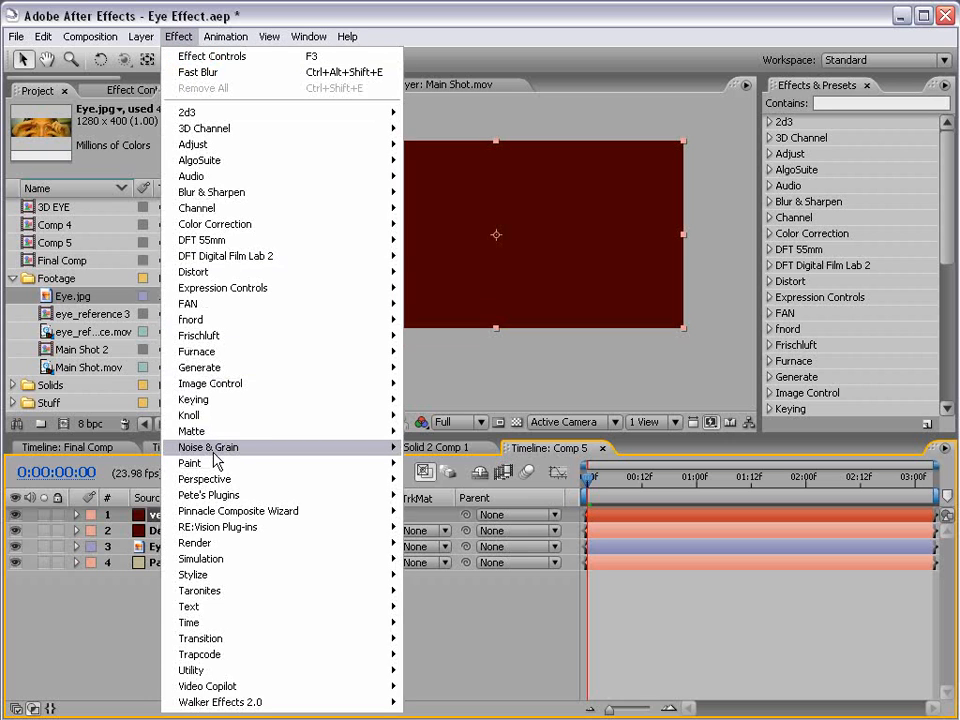
{"action": "mouse_move", "coordinate": [215, 457]}
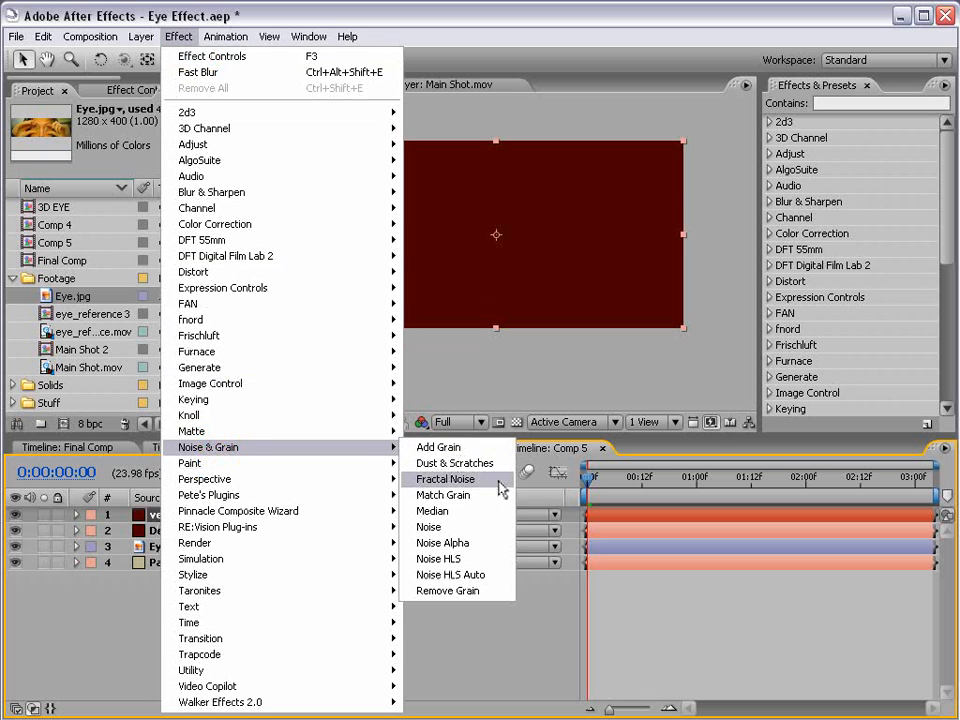
{"action": "left_click", "coordinate": [446, 479]}
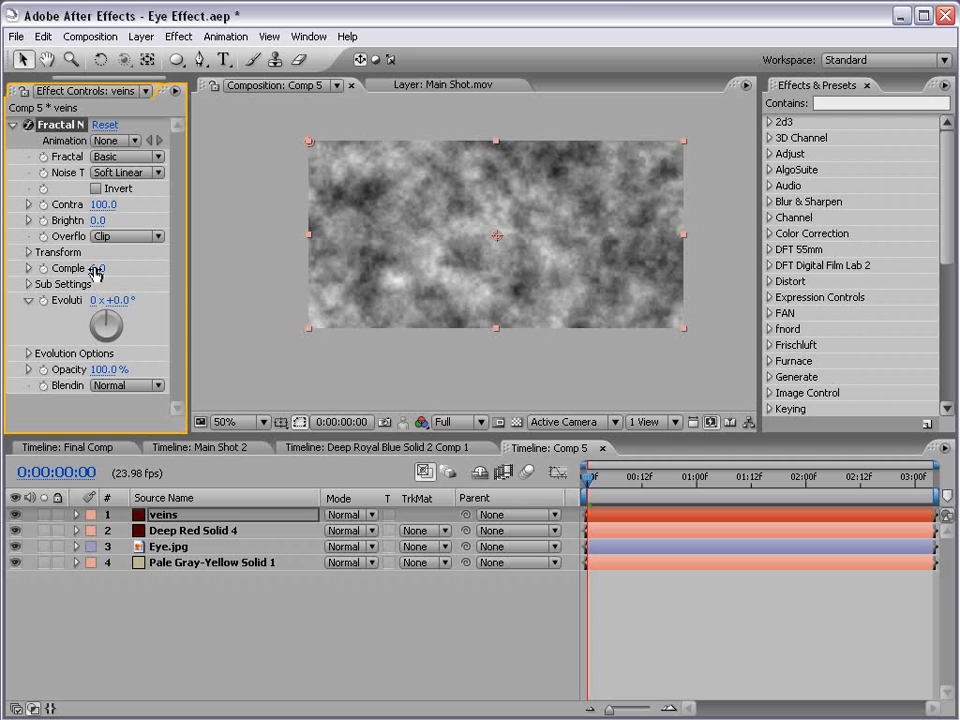
Step: Set the Fractal Noise scale to 39, contrast to 207 and brightness to -43
{"action": "left_click_drag", "start_coordinate": [190, 281], "coordinate": [302, 290]}
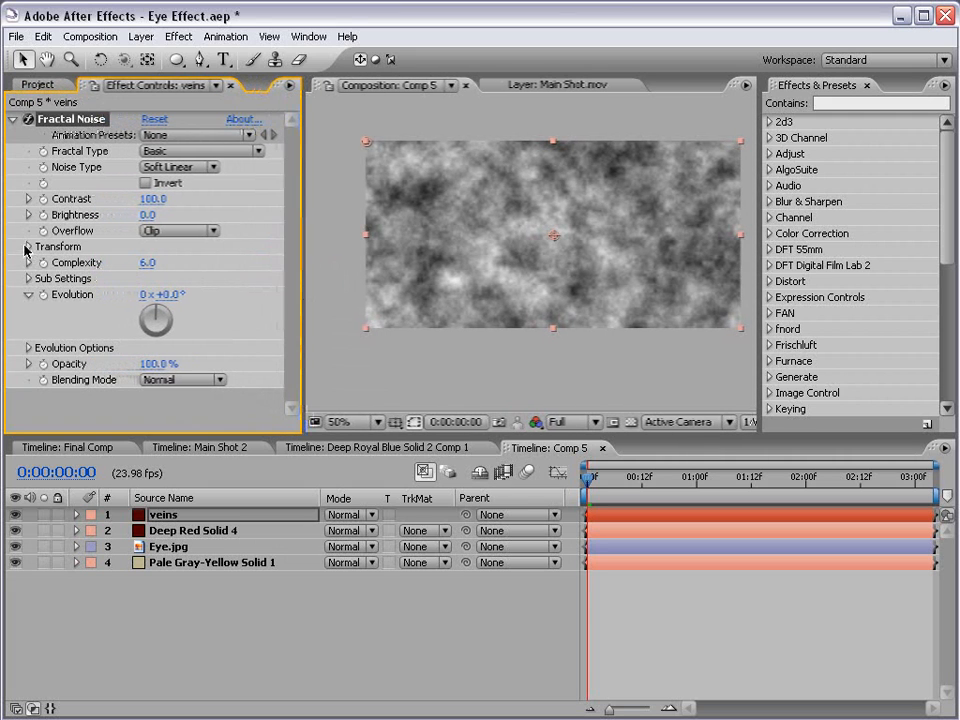
{"action": "left_click", "coordinate": [27, 247]}
{"action": "left_click", "coordinate": [44, 295]}
{"action": "left_click_drag", "start_coordinate": [104, 320], "coordinate": [78, 320]}
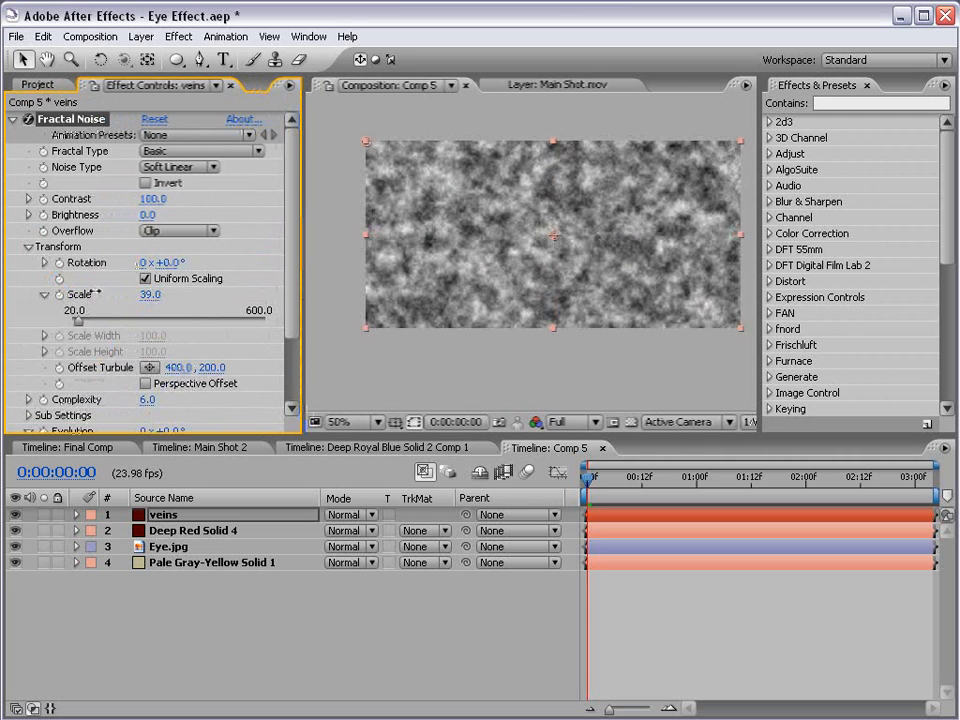
{"action": "left_click_drag", "start_coordinate": [150, 199], "coordinate": [253, 198]}
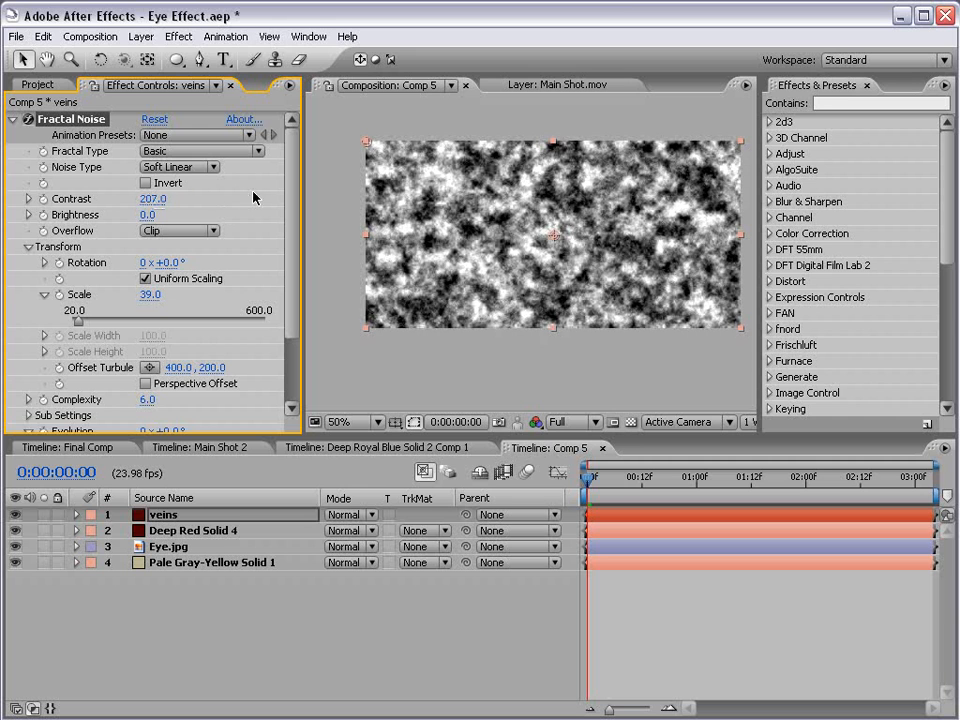
{"action": "left_click_drag", "start_coordinate": [148, 215], "coordinate": [109, 215]}
{"action": "scroll", "coordinate": [516, 245], "scroll_direction": "up", "scroll_amount": 2}
{"action": "scroll", "coordinate": [520, 252], "scroll_direction": "down", "scroll_amount": 2}
Step: Find CC Vector Blur by searching for "vect", apply it to the veins layer and set its amount to 13
{"action": "left_click", "coordinate": [844, 104]}
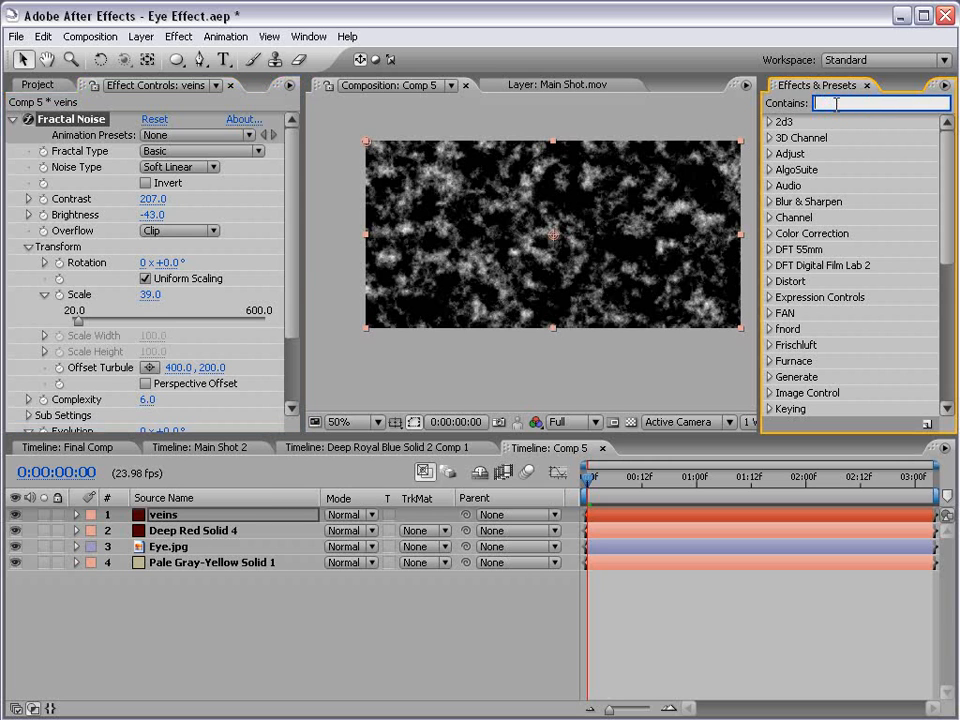
{"action": "type", "text": "vect"}
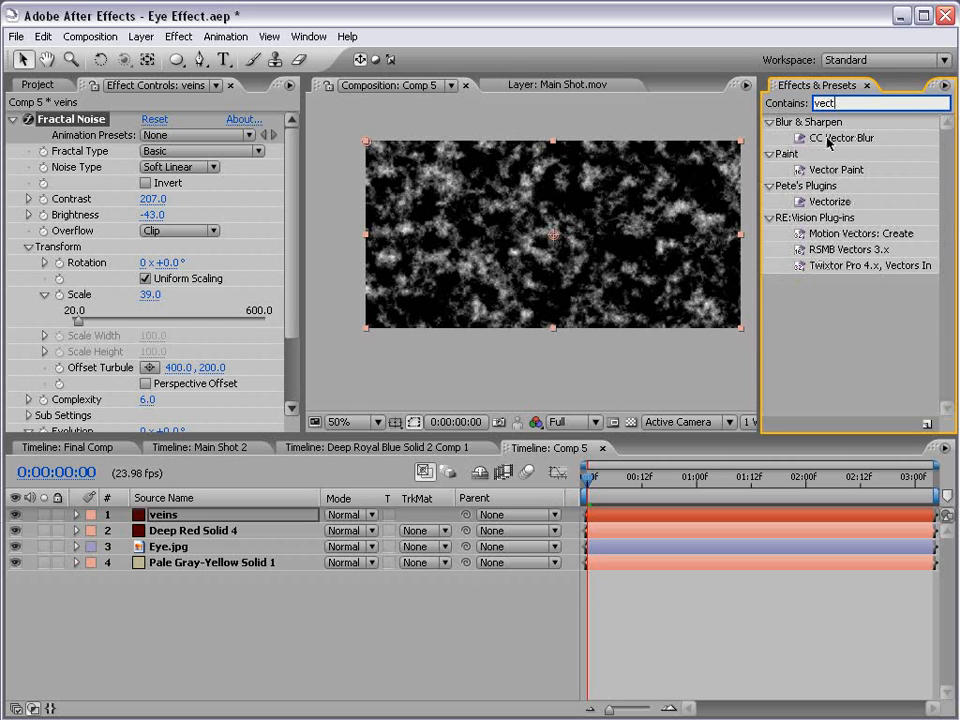
{"action": "left_click", "coordinate": [828, 140]}
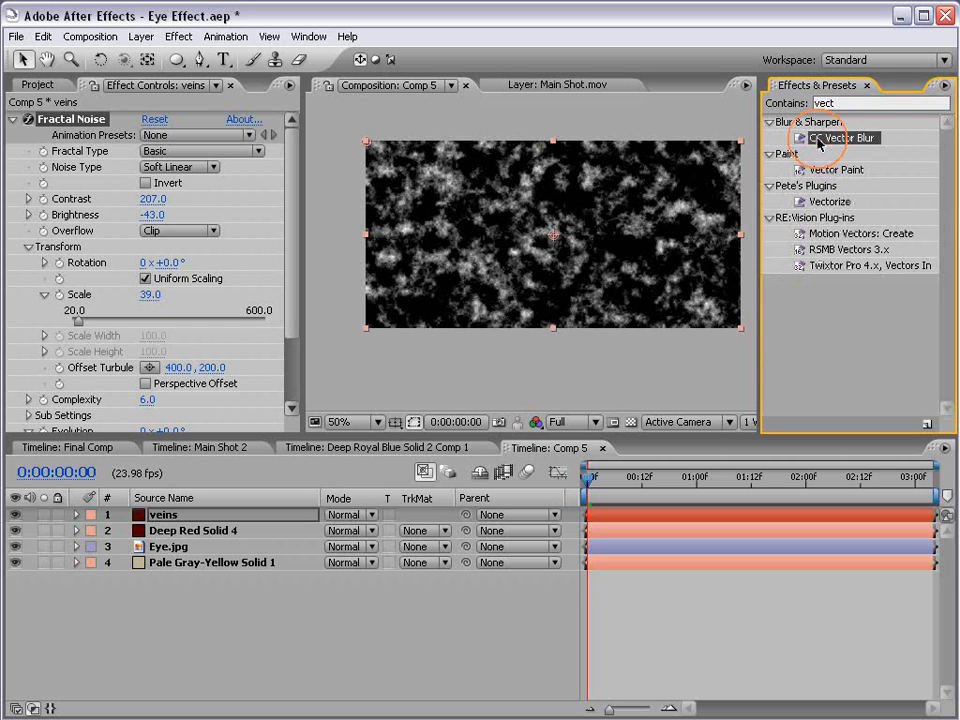
{"action": "mouse_move", "coordinate": [826, 140]}
{"action": "left_mouse_down"}
{"action": "mouse_move", "coordinate": [740, 148]}
{"action": "mouse_move", "coordinate": [550, 245]}
{"action": "mouse_move", "coordinate": [543, 238]}
{"action": "left_mouse_up"}
{"action": "key", "text": "period"}
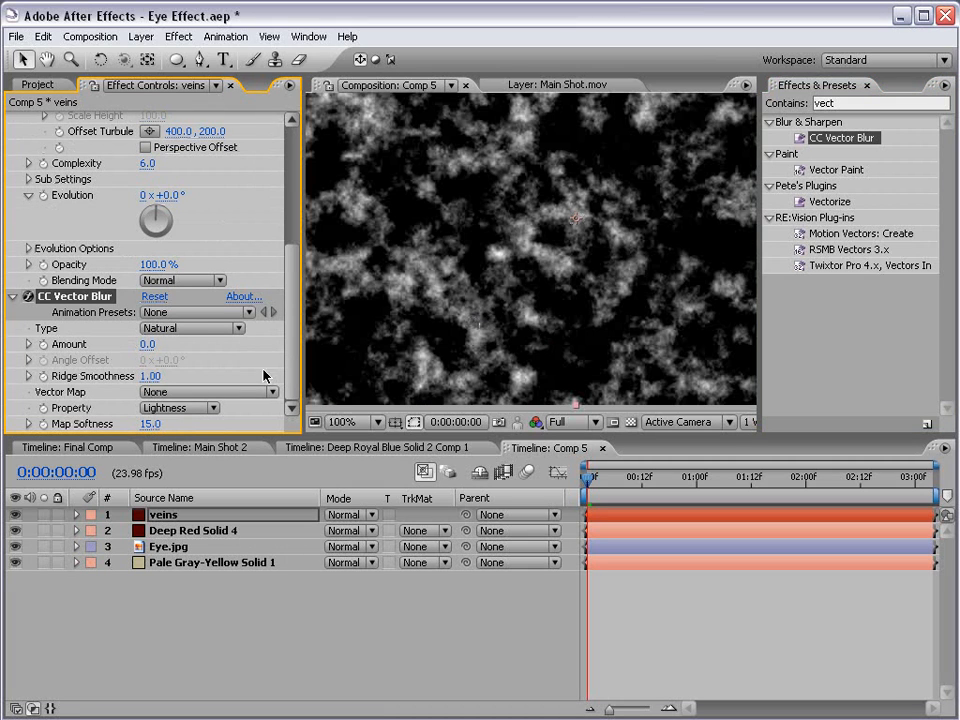
{"action": "left_click_drag", "start_coordinate": [149, 344], "coordinate": [158, 344]}
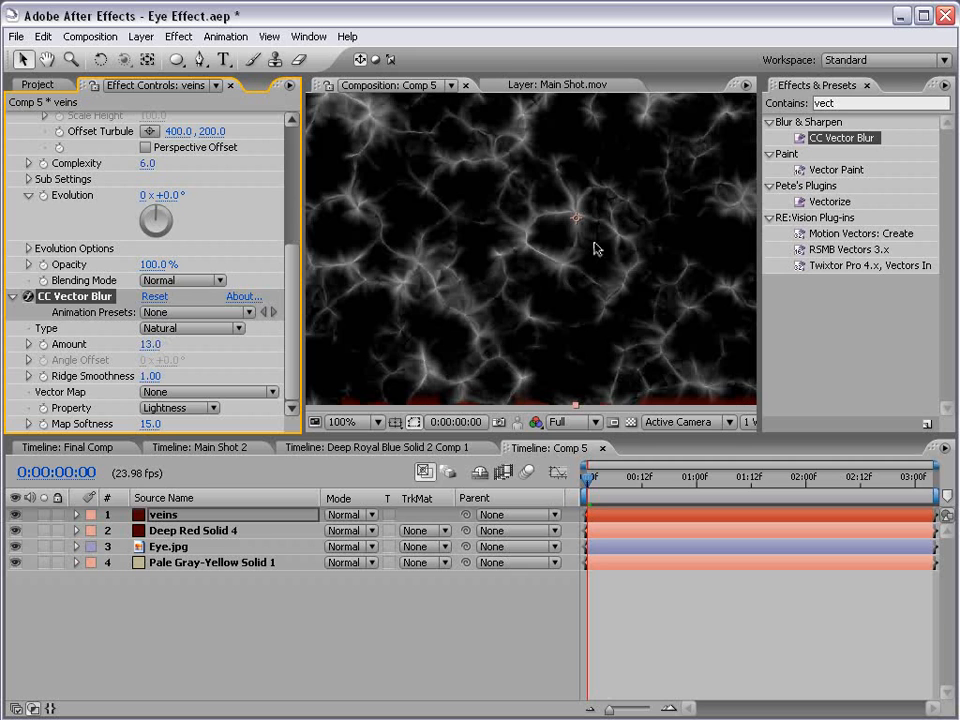
Step: Reduce the Fractal Noise scale on the veins layer to 24 for a finer vein pattern
{"action": "left_click_drag", "start_coordinate": [289, 303], "coordinate": [294, 285]}
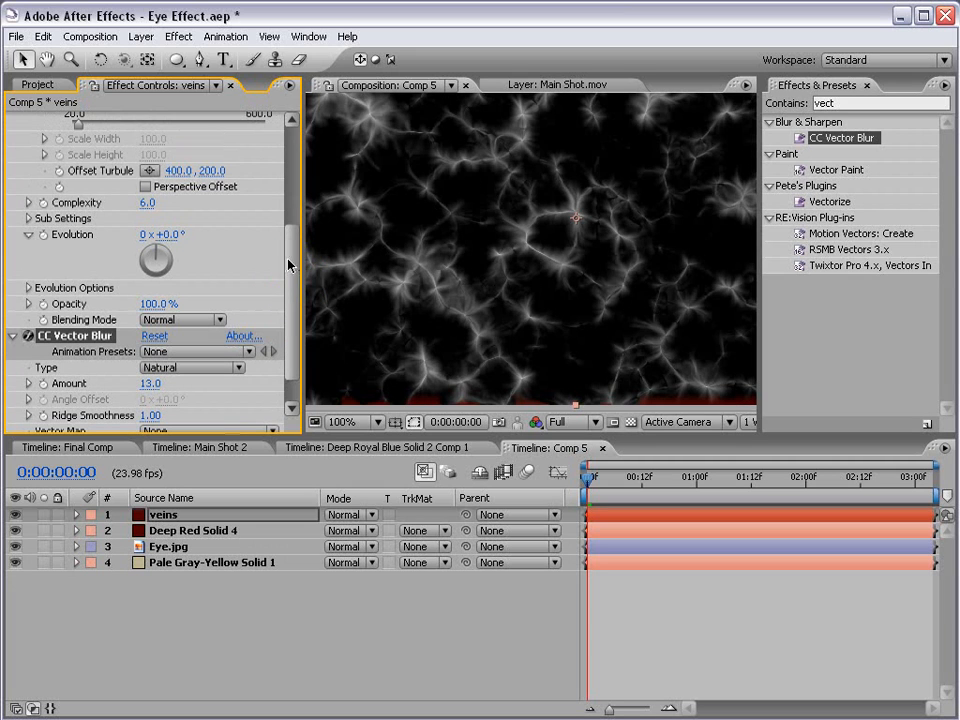
{"action": "scroll", "coordinate": [72, 120], "scroll_direction": "up", "scroll_amount": 3}
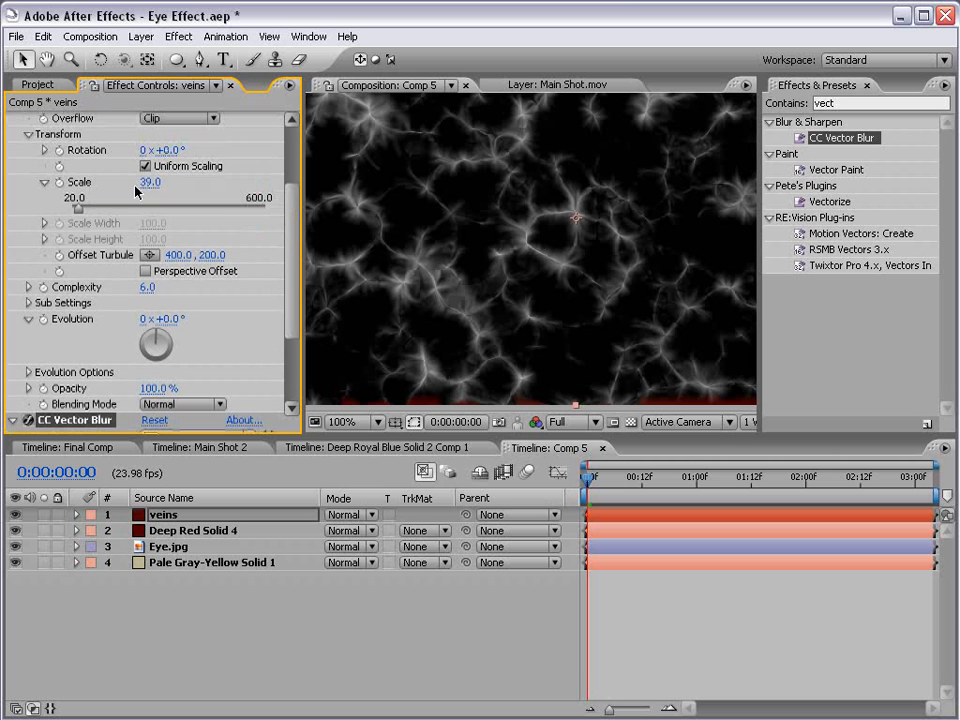
{"action": "left_click_drag", "start_coordinate": [142, 182], "coordinate": [145, 182]}
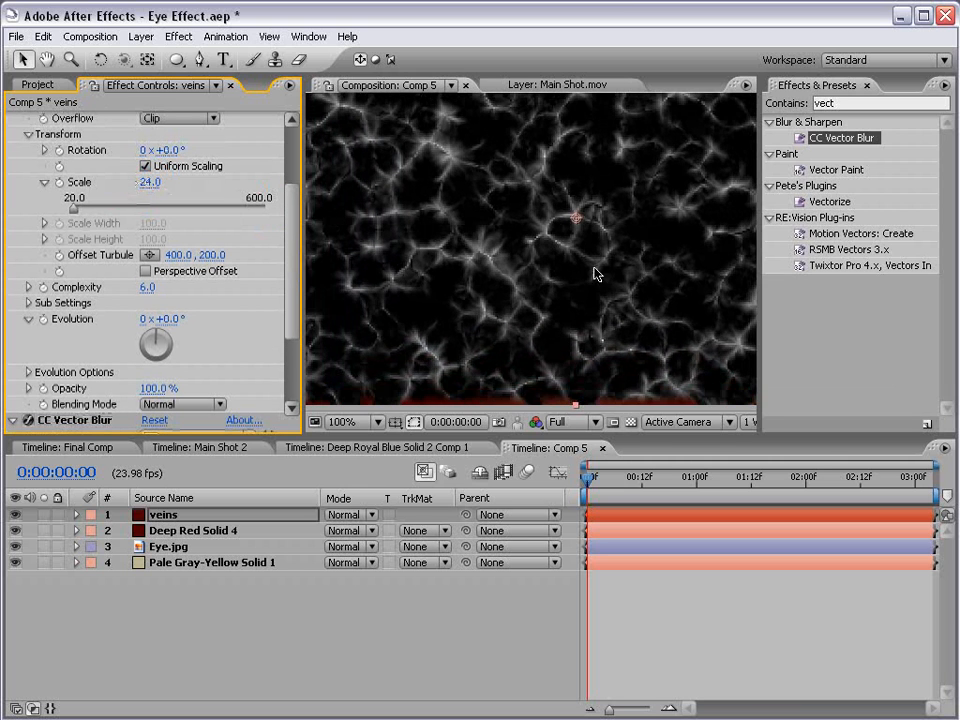
Step: Reduce the Fractal Noise scale on the veins layer to 14 for an even finer vein pattern
{"action": "key", "text": "comma"}
{"action": "key", "text": "period"}
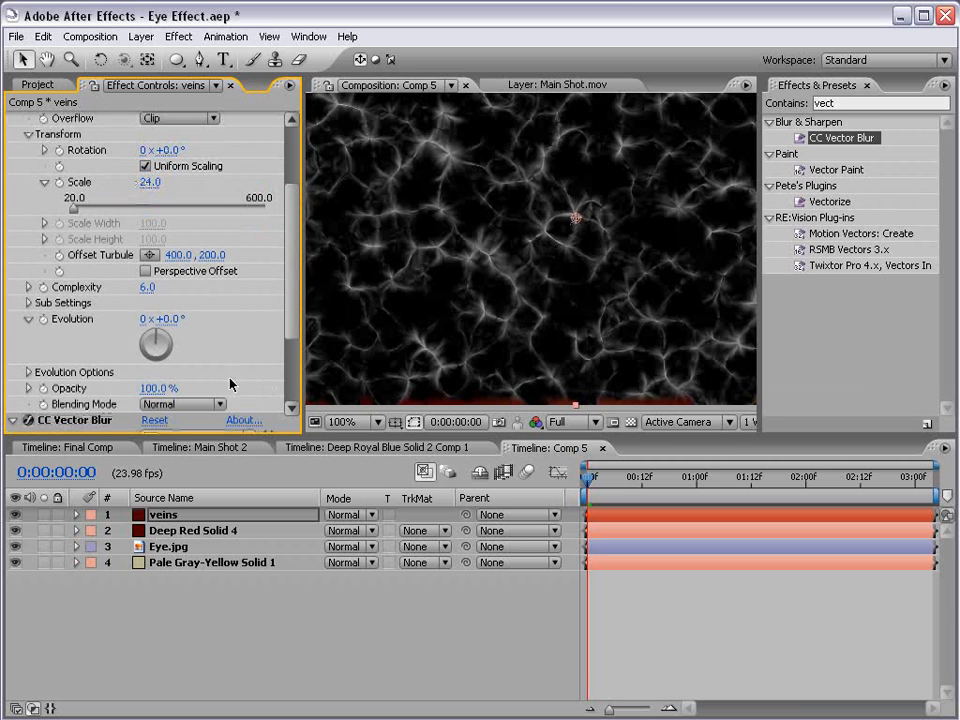
{"action": "left_click_drag", "start_coordinate": [143, 182], "coordinate": [142, 182]}
{"action": "left_click", "coordinate": [680, 606]}
{"action": "scroll", "coordinate": [604, 296], "scroll_direction": "down", "scroll_amount": 1}
{"action": "scroll", "coordinate": [600, 310], "scroll_direction": "up", "scroll_amount": 1}
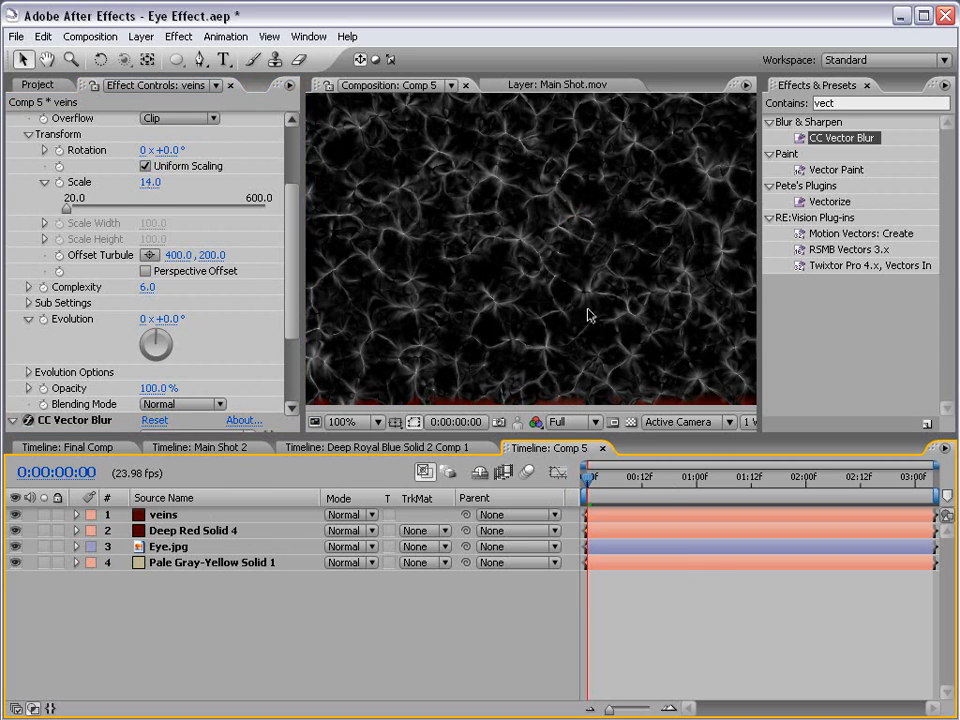
Step: Create a new 800 by 400 pixel solid layer and change its color from dark red to bright red
{"action": "left_click", "coordinate": [140, 36]}
{"action": "mouse_move", "coordinate": [175, 62]}
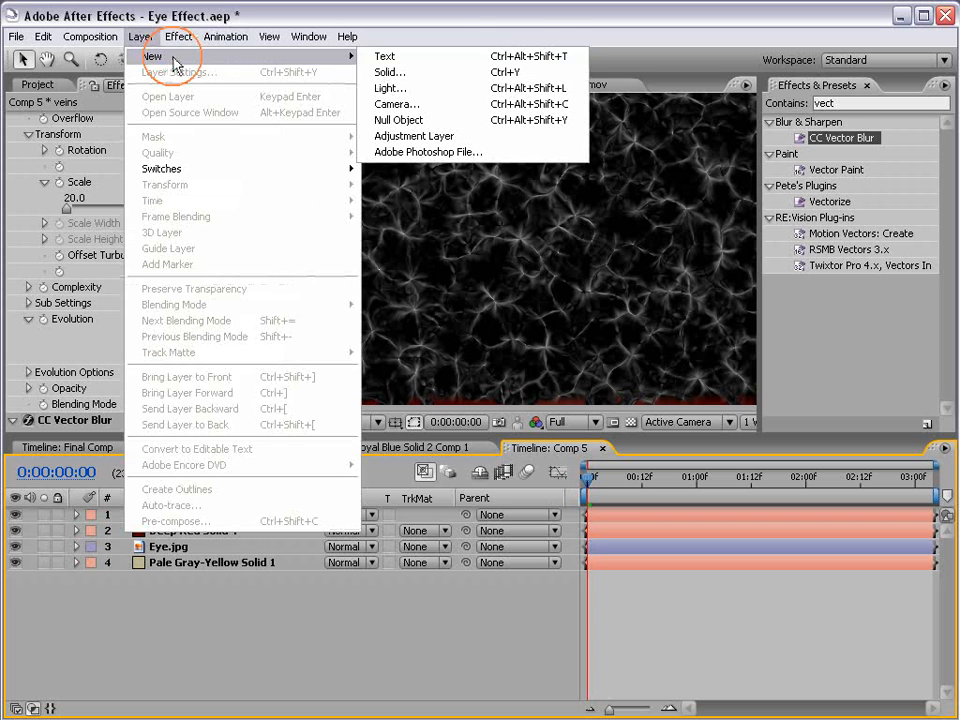
{"action": "left_click", "coordinate": [390, 73]}
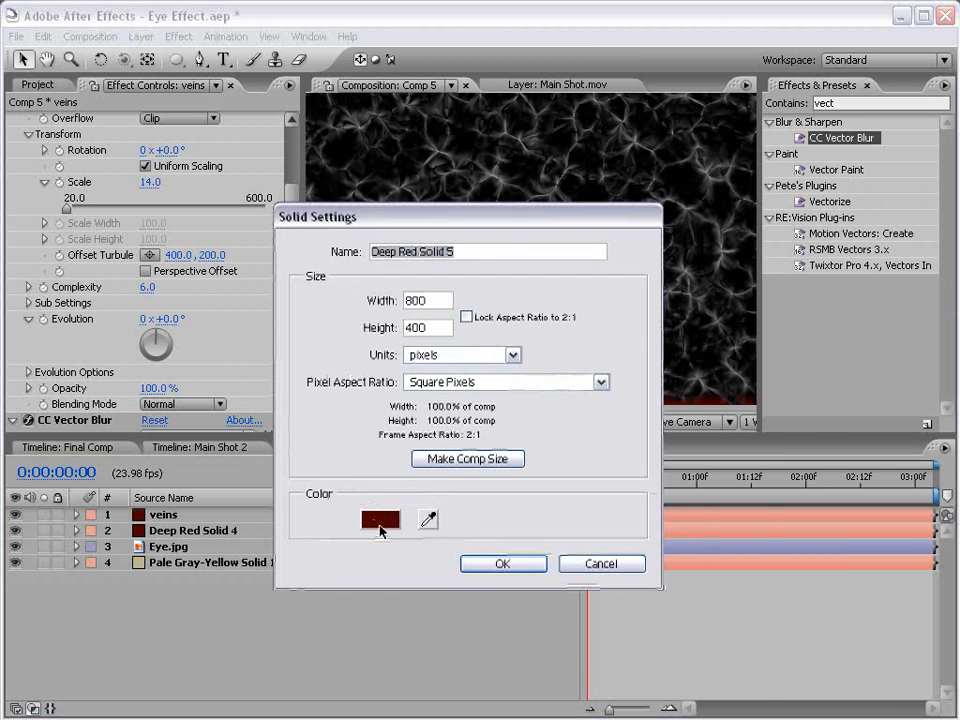
{"action": "left_click", "coordinate": [380, 526]}
{"action": "left_click_drag", "start_coordinate": [537, 508], "coordinate": [565, 485]}
{"action": "left_click", "coordinate": [741, 414]}
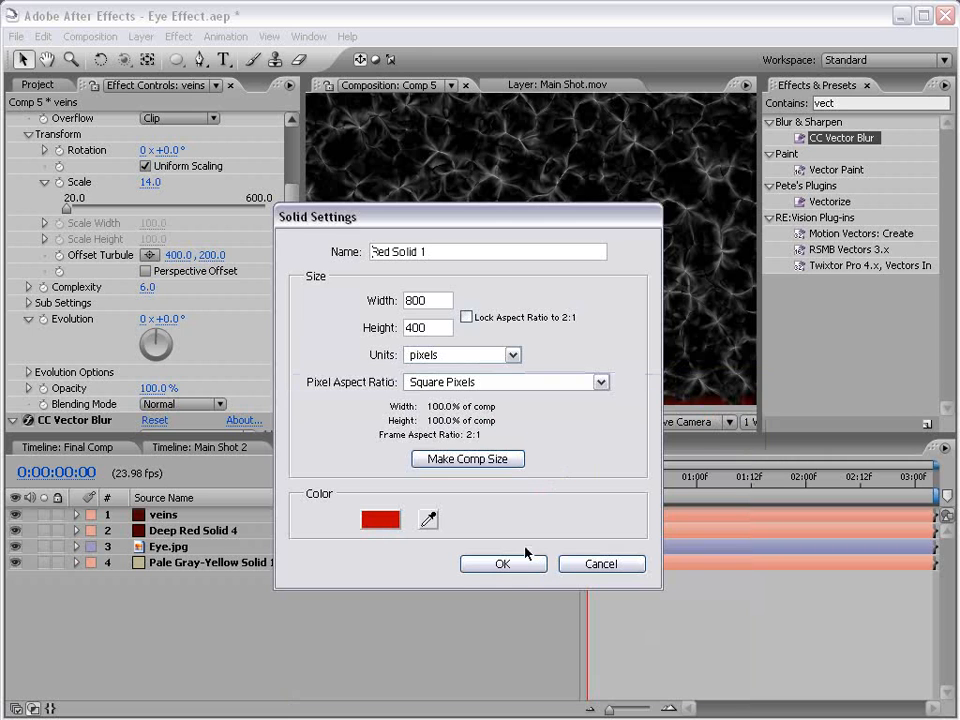
{"action": "left_click", "coordinate": [522, 563]}
{"action": "left_click", "coordinate": [669, 615]}
Step: Place the red solid directly beneath the veins layer and set its track matte to Luma Matte "veins"
{"action": "left_click", "coordinate": [182, 518]}
{"action": "mouse_move", "coordinate": [182, 518]}
{"action": "left_mouse_down"}
{"action": "mouse_move", "coordinate": [190, 548]}
{"action": "mouse_move", "coordinate": [185, 540]}
{"action": "left_mouse_up"}
{"action": "left_click", "coordinate": [172, 518]}
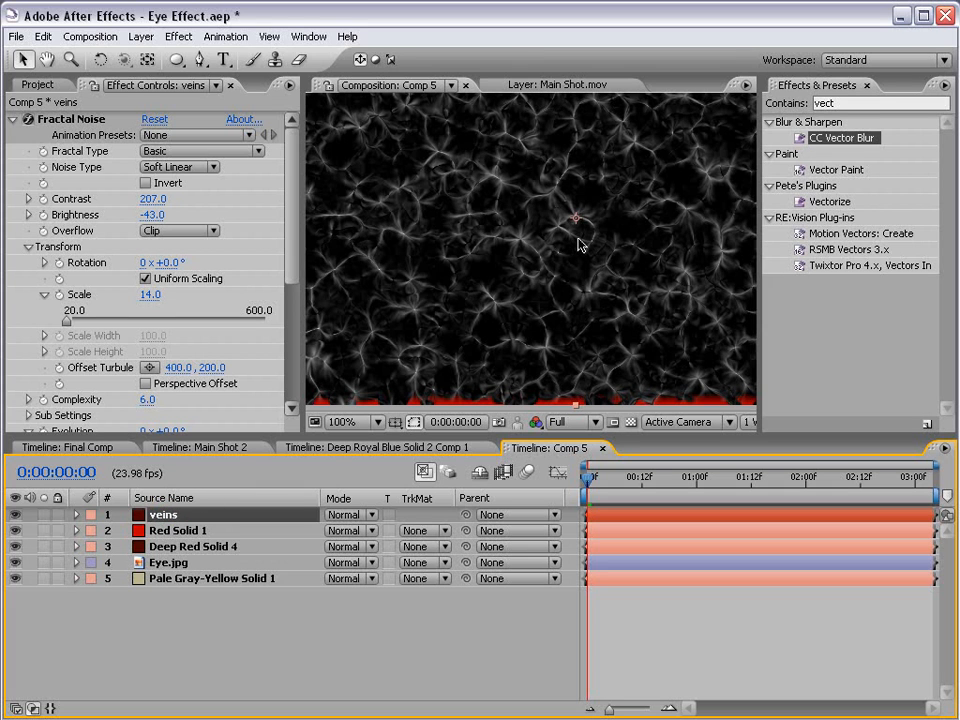
{"action": "left_click", "coordinate": [175, 531]}
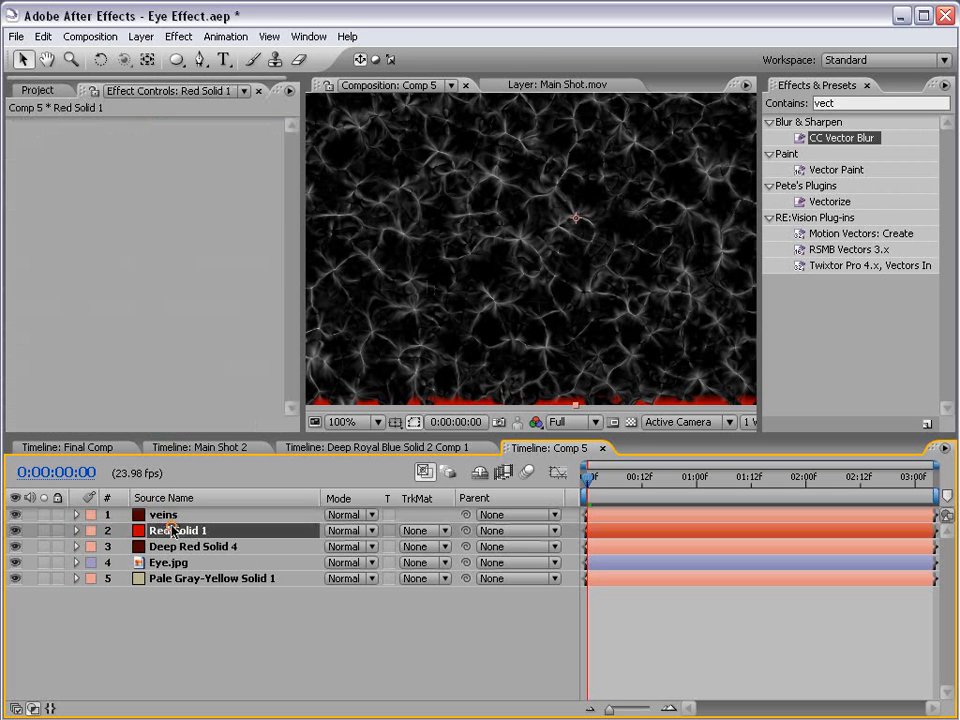
{"action": "left_click", "coordinate": [432, 532]}
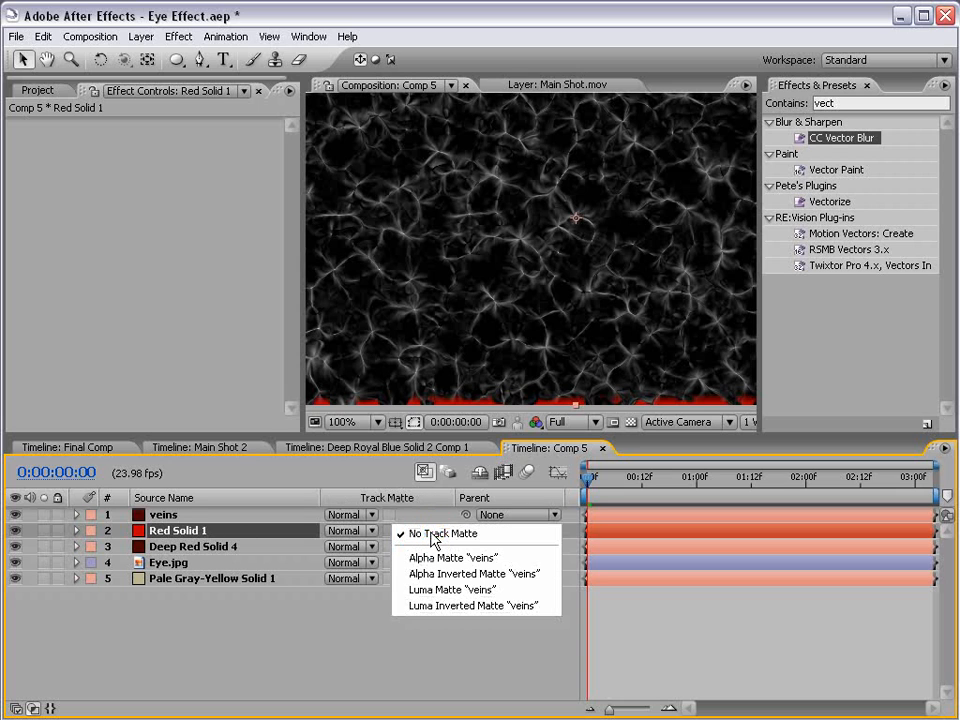
{"action": "left_click", "coordinate": [435, 589]}
{"action": "scroll", "coordinate": [602, 321], "scroll_direction": "down", "scroll_amount": 1}
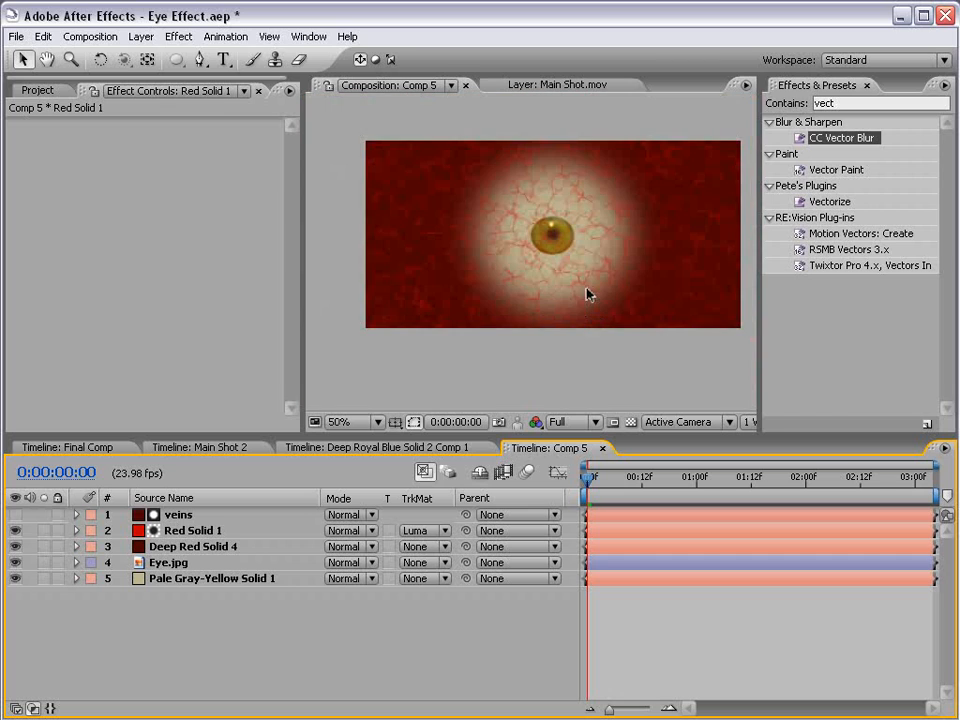
Step: Move the Deep Red Solid 4 layer to the top of the stack, above the veins layer
{"action": "left_click", "coordinate": [180, 547]}
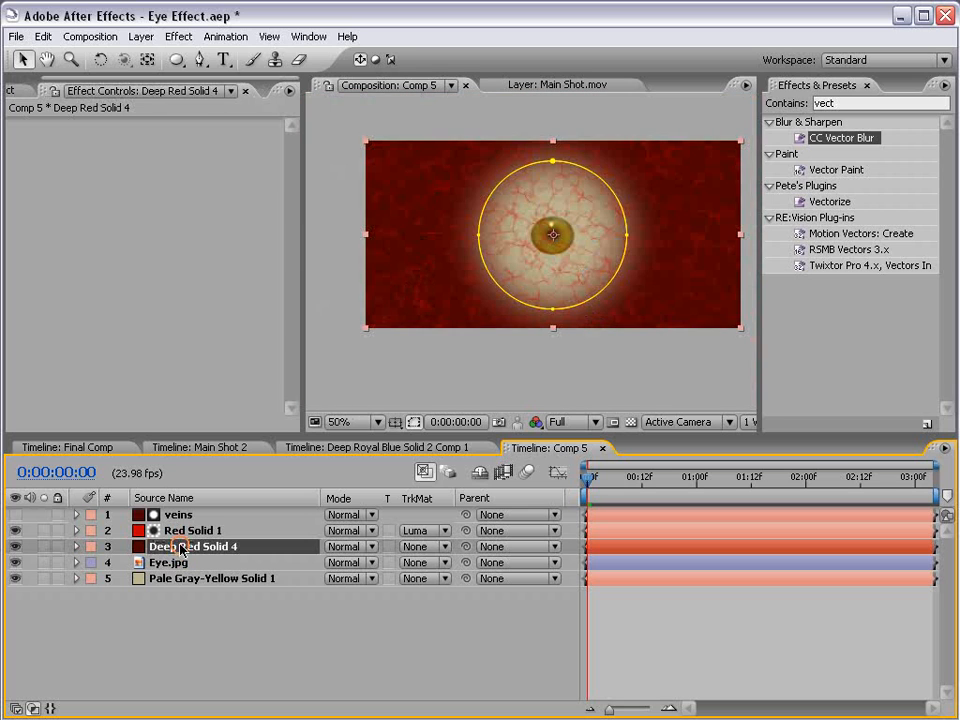
{"action": "left_click_drag", "start_coordinate": [170, 553], "coordinate": [168, 510]}
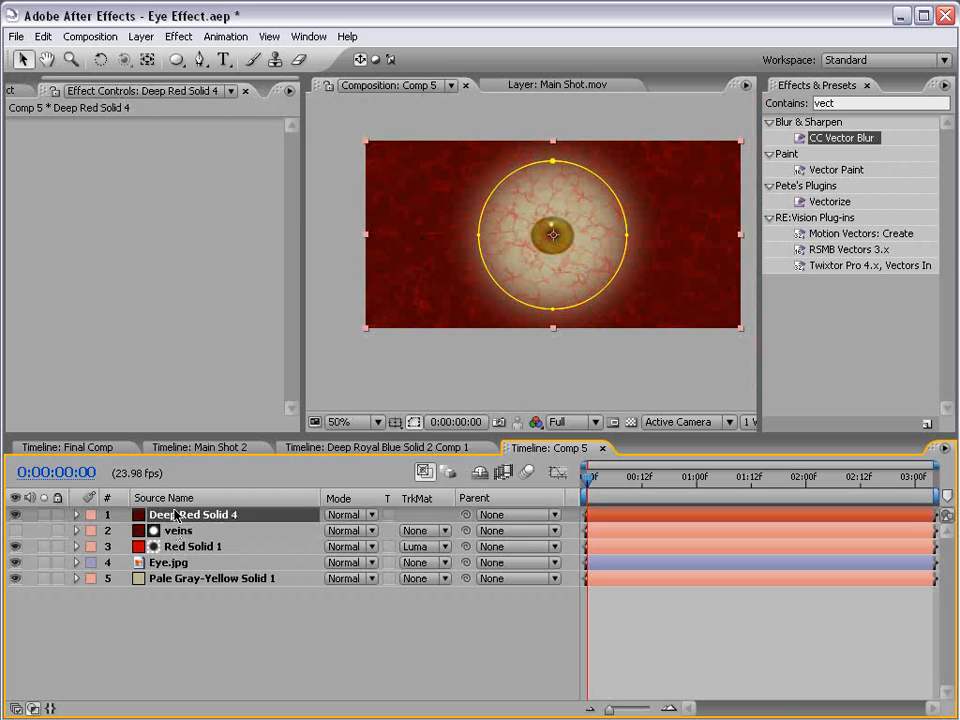
{"action": "left_click", "coordinate": [570, 341]}
{"action": "scroll", "coordinate": [509, 205], "scroll_direction": "up", "scroll_amount": 1}
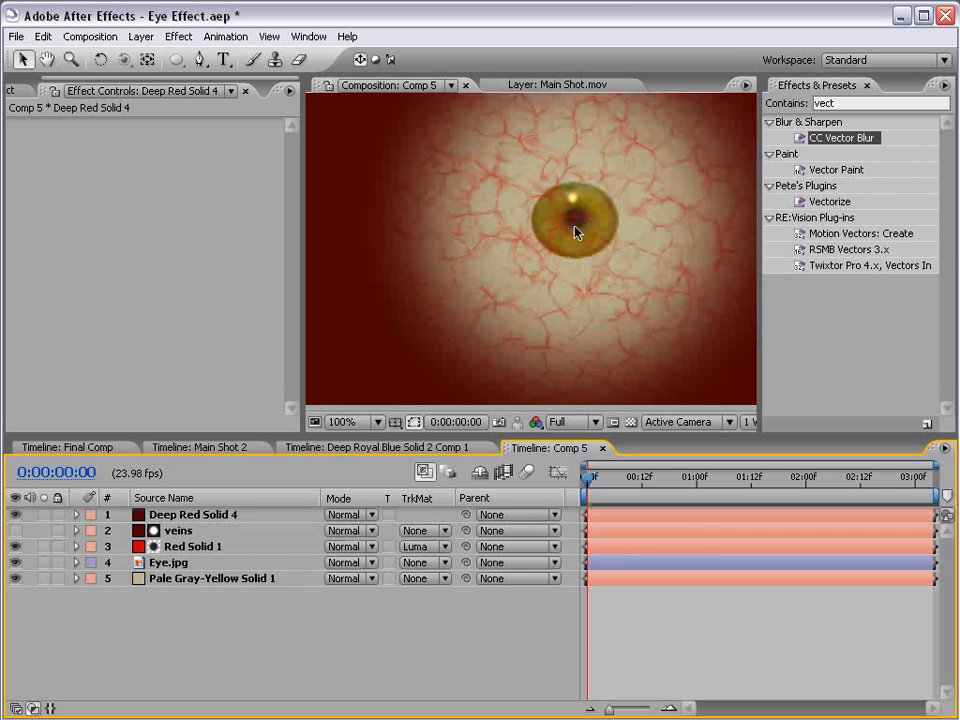
{"action": "scroll", "coordinate": [521, 266], "scroll_direction": "down", "scroll_amount": 2}
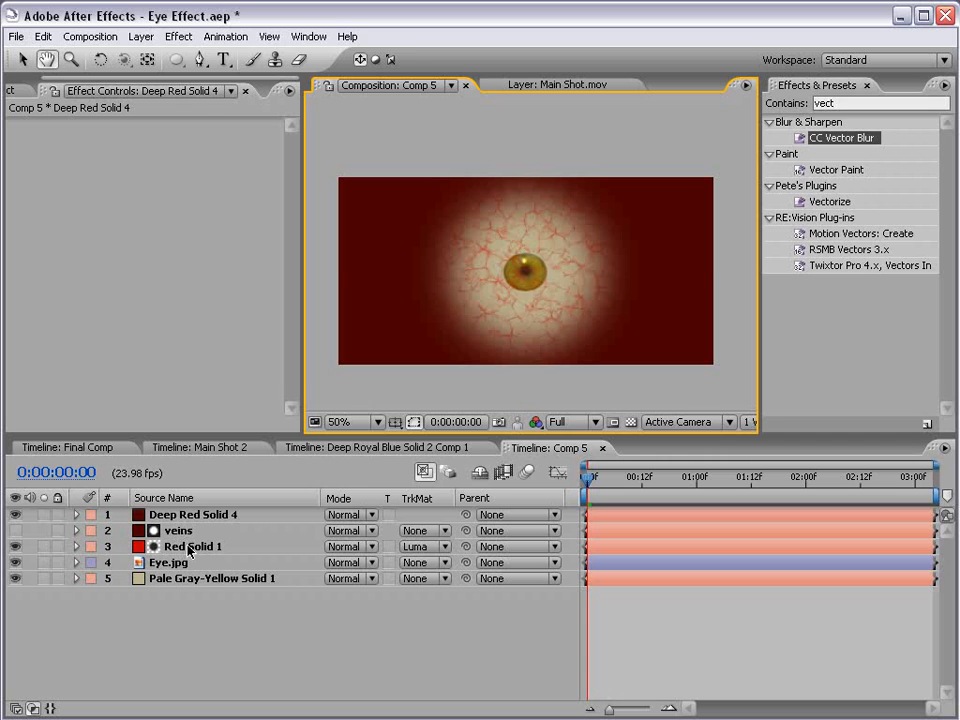
Step: Draw a circular mask on Red Solid 1, centred on the iris and slightly larger than it
{"action": "left_click", "coordinate": [188, 549]}
{"action": "scroll", "coordinate": [531, 250], "scroll_direction": "up", "scroll_amount": 1}
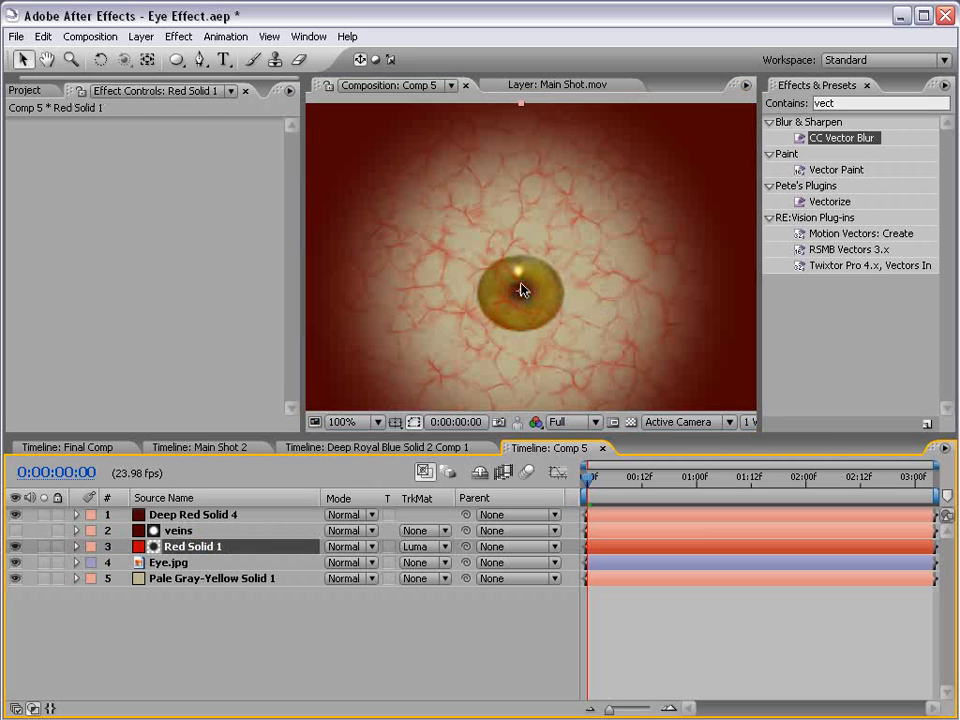
{"action": "left_click_drag", "start_coordinate": [174, 60], "coordinate": [213, 82]}
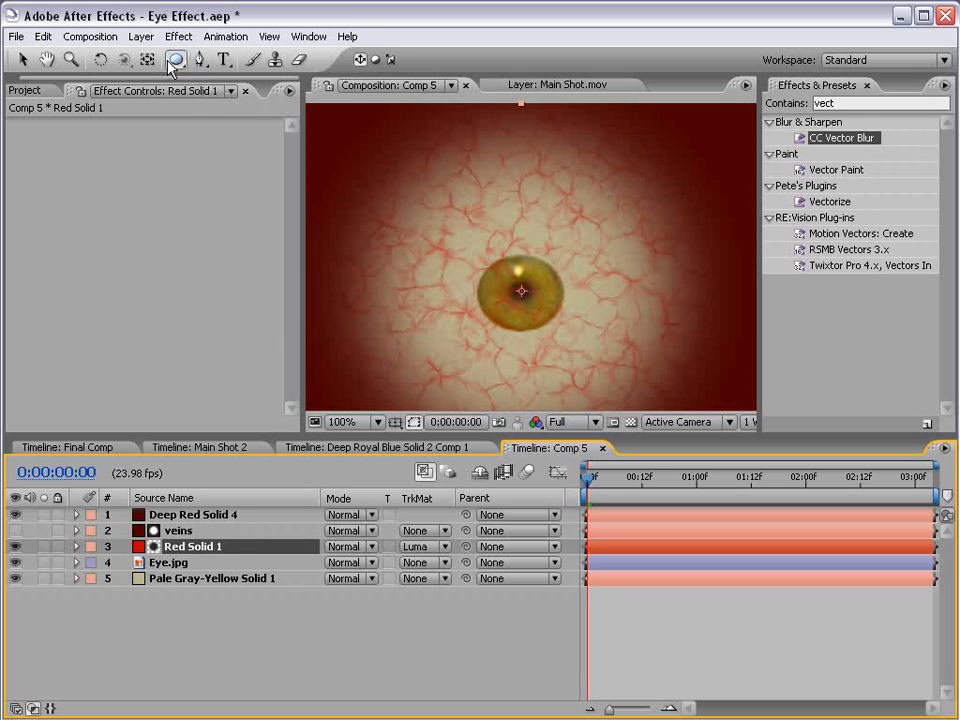
{"action": "left_click_drag", "start_coordinate": [522, 291], "coordinate": [579, 347]}
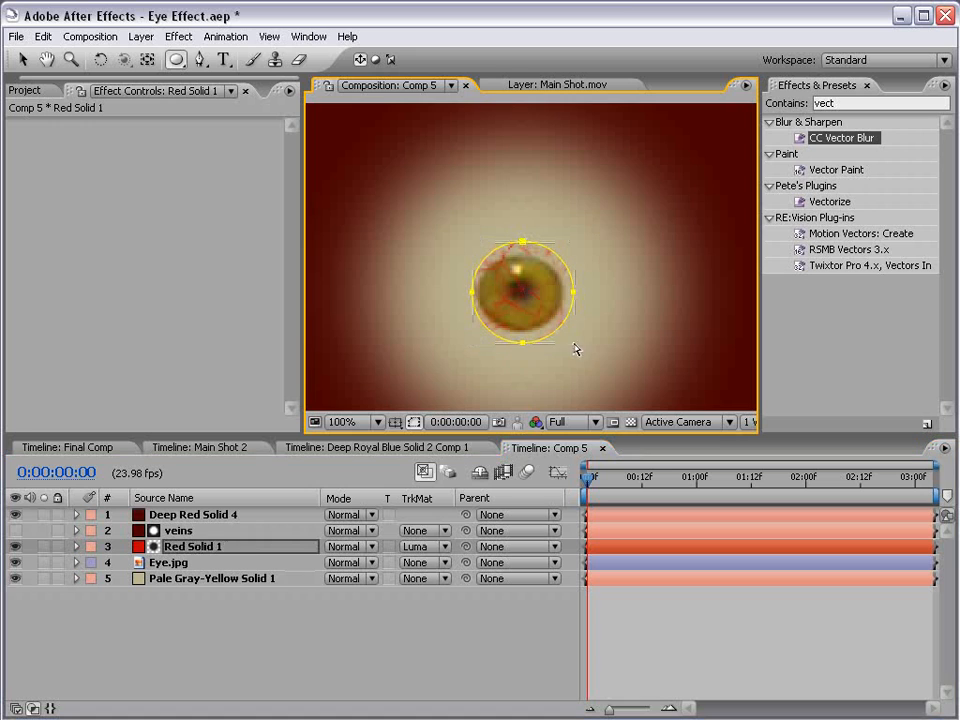
Step: Set the Red Solid 1 mask to Subtract with a 57-pixel feather and a 23-pixel expansion
{"action": "key", "text": "m"}
{"action": "key", "text": "m"}
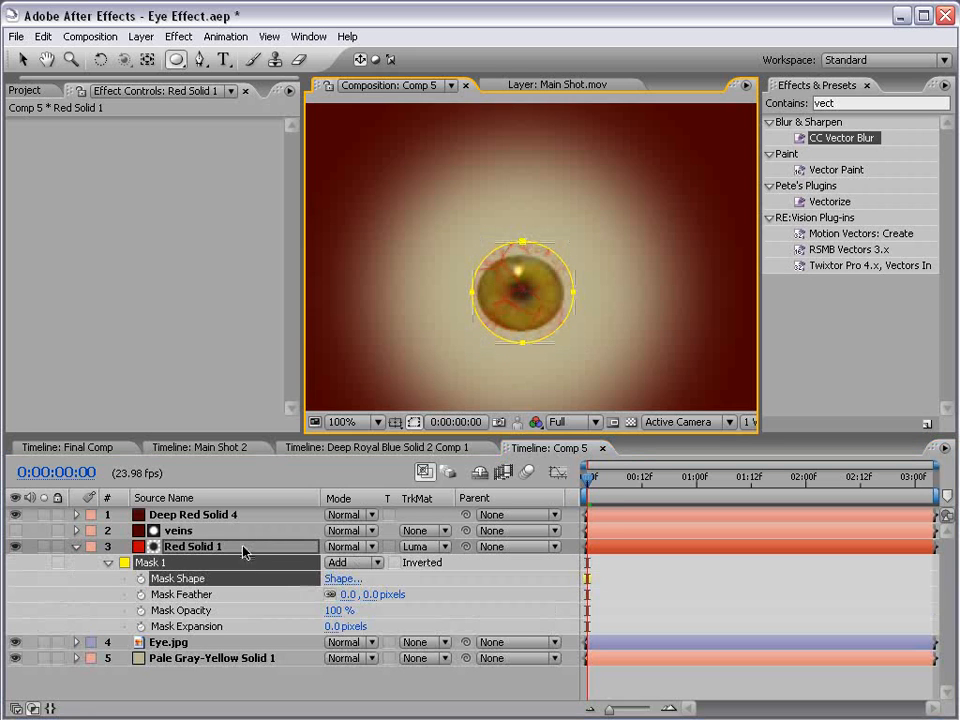
{"action": "left_click", "coordinate": [358, 562]}
{"action": "left_click", "coordinate": [362, 578]}
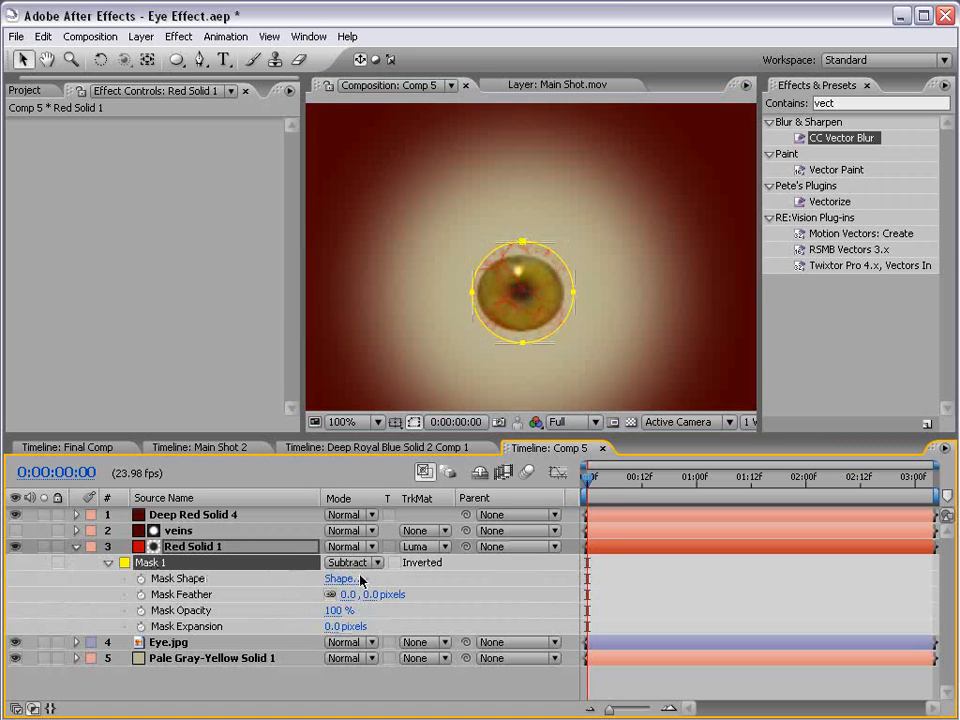
{"action": "left_click_drag", "start_coordinate": [381, 597], "coordinate": [419, 584]}
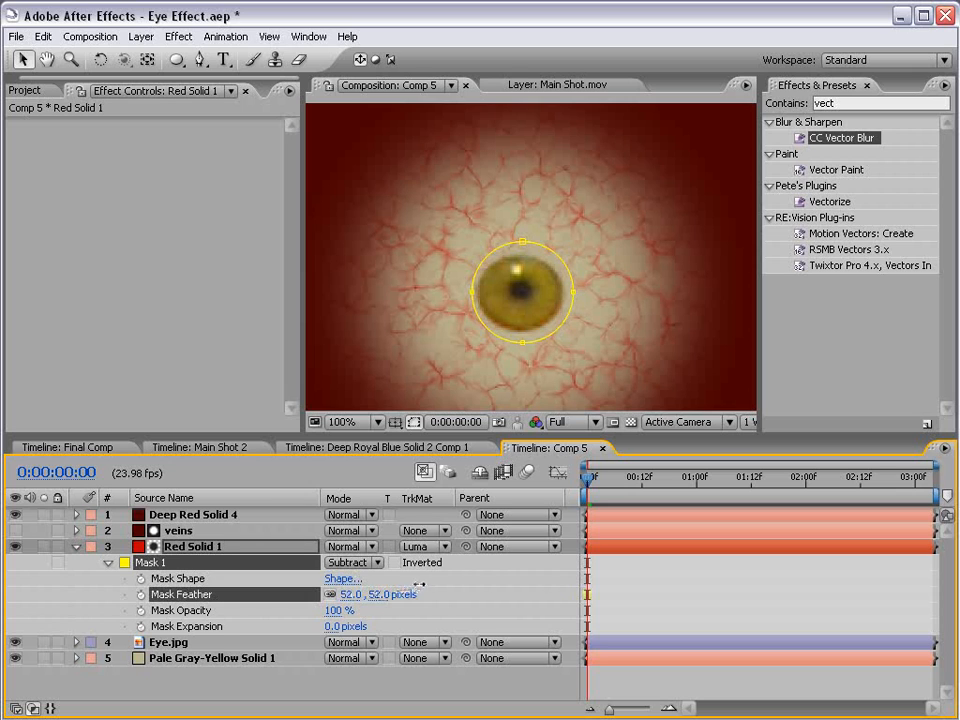
{"action": "left_click_drag", "start_coordinate": [332, 626], "coordinate": [362, 626]}
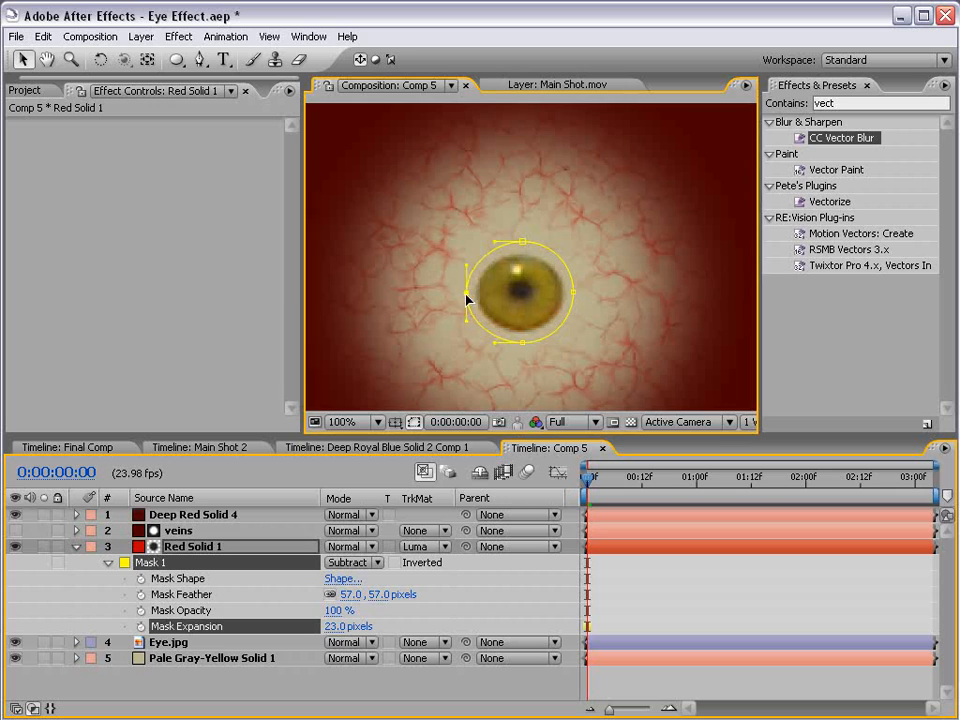
{"action": "left_click", "coordinate": [697, 591]}
{"action": "scroll", "coordinate": [522, 292], "scroll_direction": "down", "scroll_amount": 2}
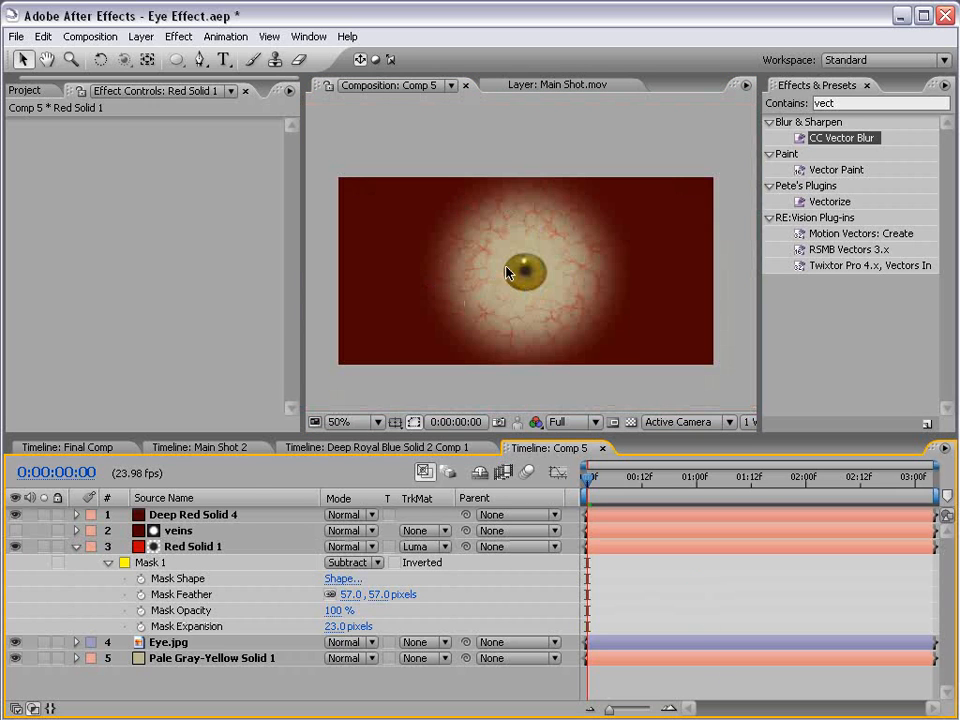
Step: Create another 800 by 400 pixel solid in a slightly darker red
{"action": "left_click", "coordinate": [76, 547]}
{"action": "left_click", "coordinate": [141, 37]}
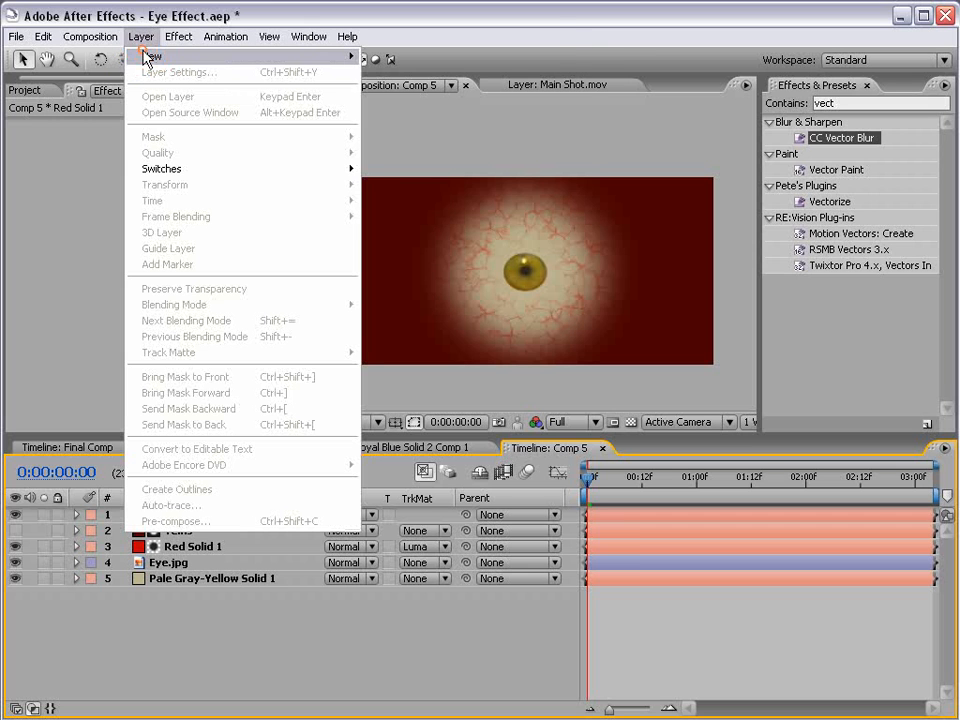
{"action": "mouse_move", "coordinate": [160, 56]}
{"action": "left_click", "coordinate": [405, 76]}
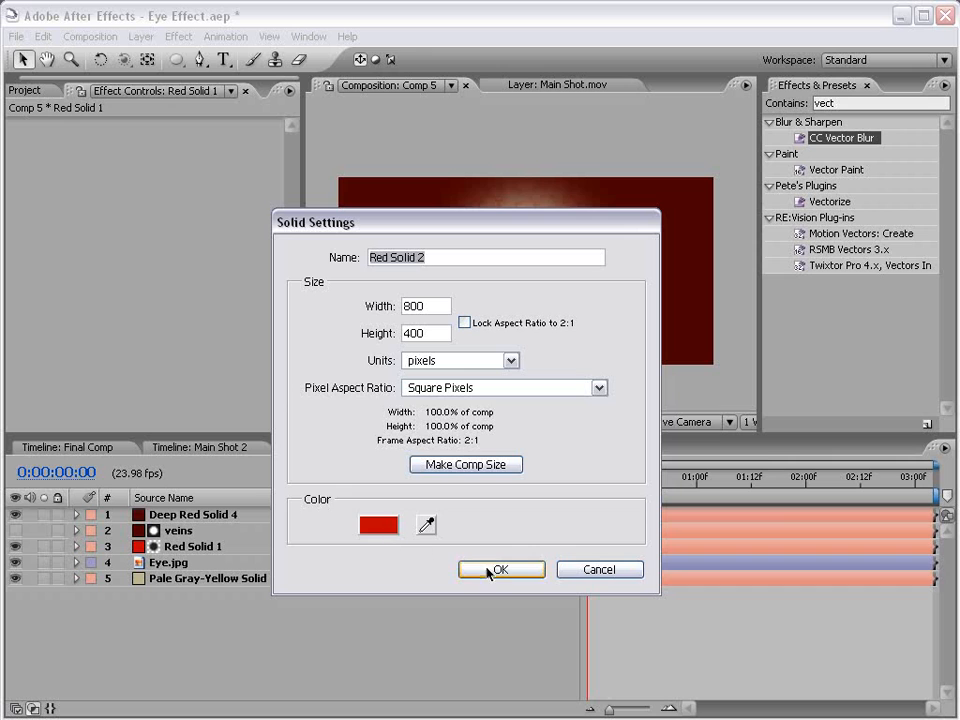
{"action": "left_click", "coordinate": [380, 524]}
{"action": "left_click_drag", "start_coordinate": [547, 473], "coordinate": [540, 508]}
{"action": "left_click", "coordinate": [720, 414]}
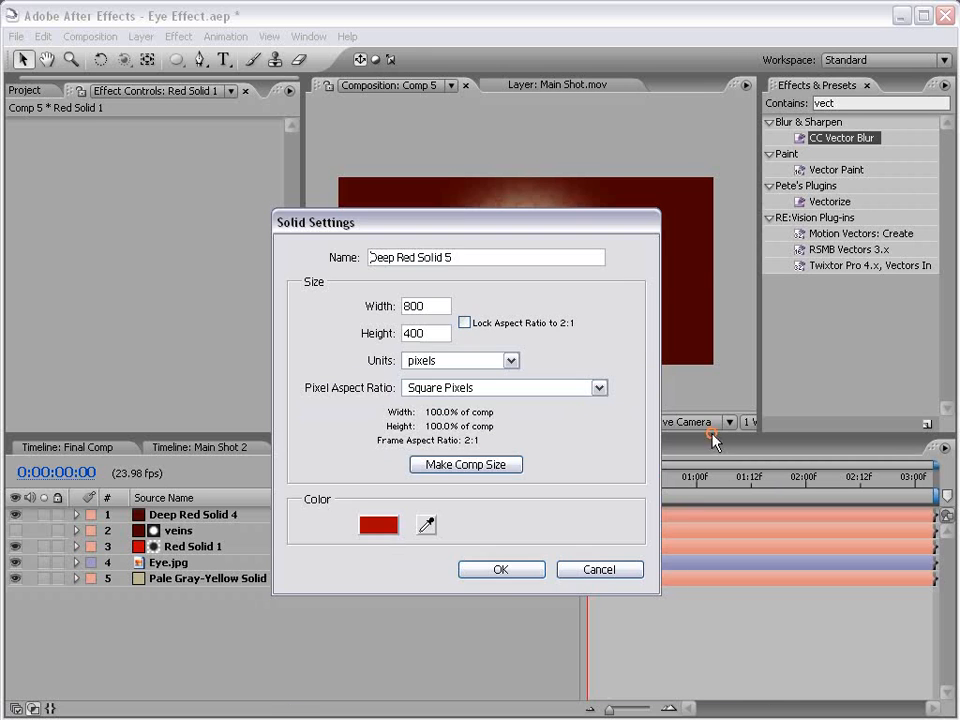
{"action": "left_click", "coordinate": [497, 568]}
Step: Apply Fractal Noise to the new red solid with the Multiply blending mode and a complexity of 5.8
{"action": "left_click", "coordinate": [176, 37]}
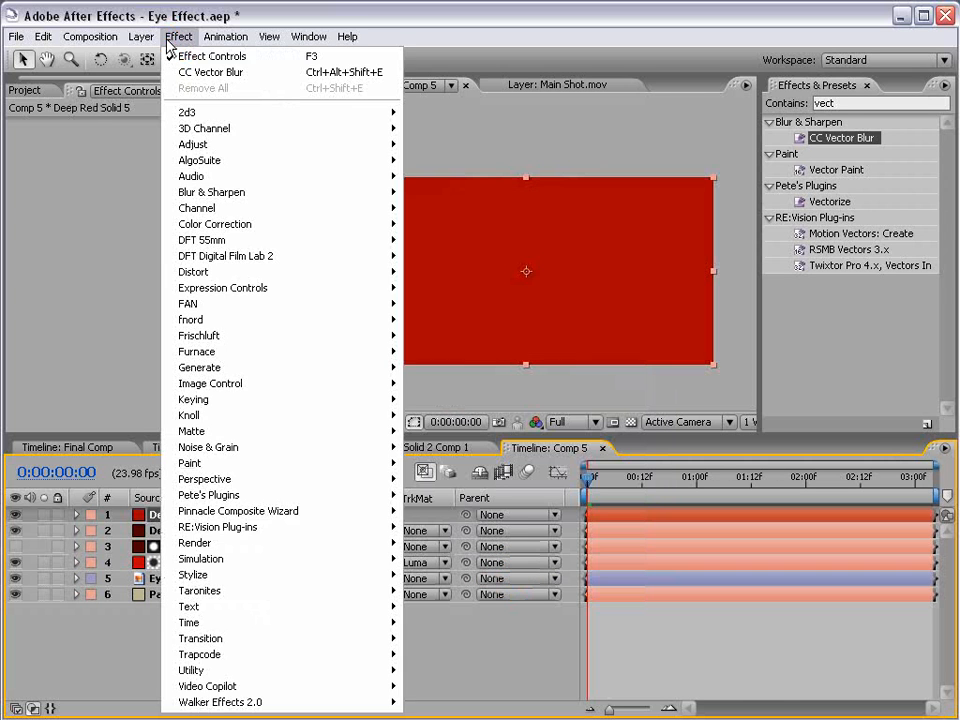
{"action": "left_click", "coordinate": [237, 450]}
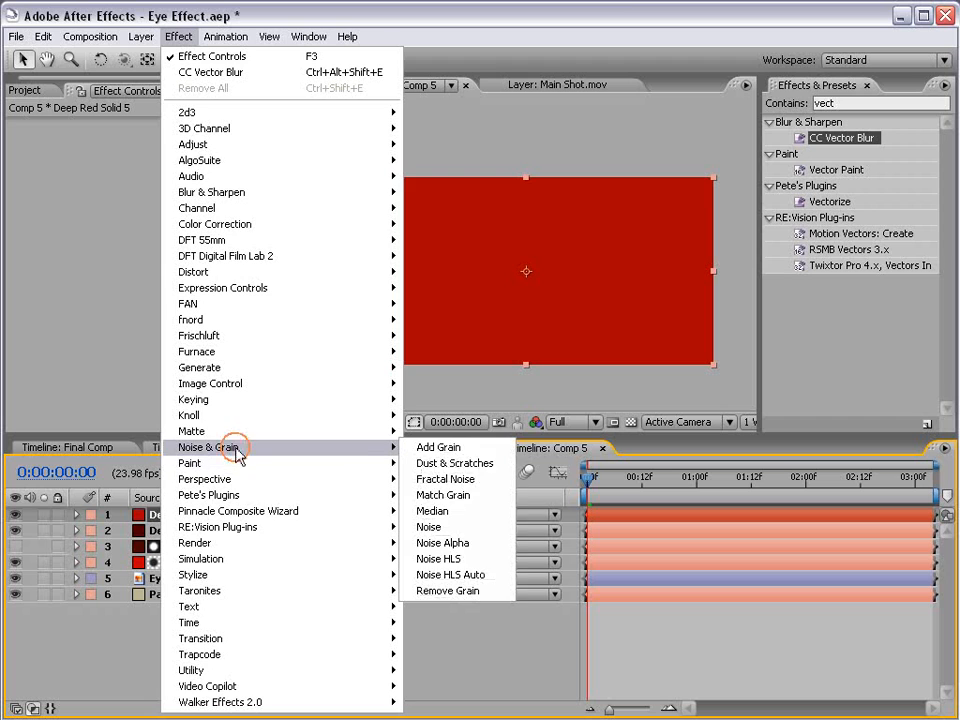
{"action": "left_click", "coordinate": [497, 484]}
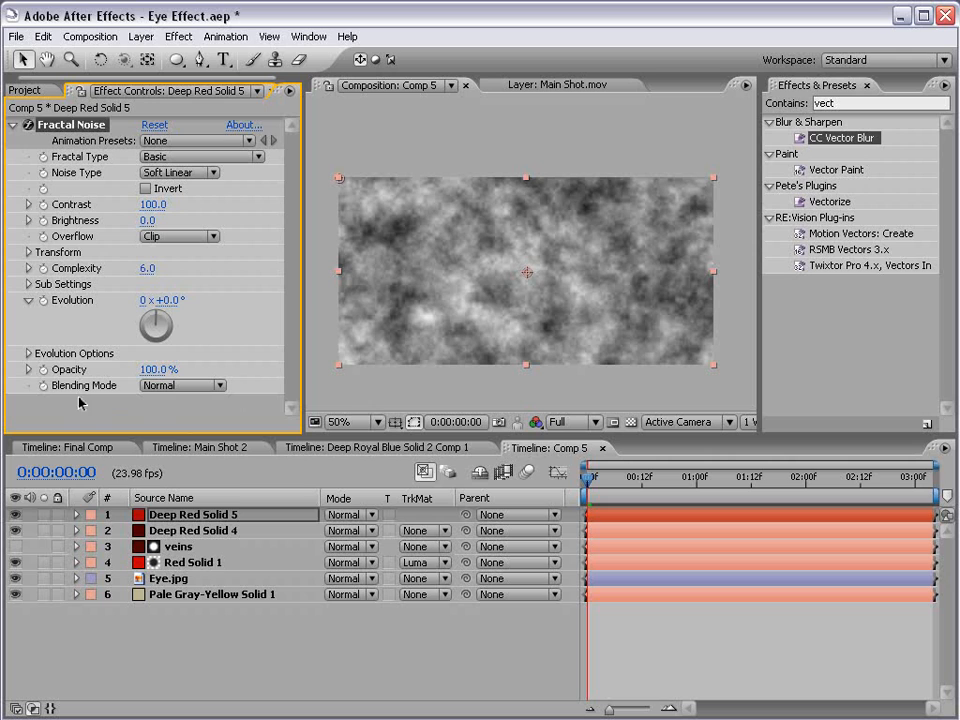
{"action": "left_click", "coordinate": [163, 387]}
{"action": "left_click", "coordinate": [170, 420]}
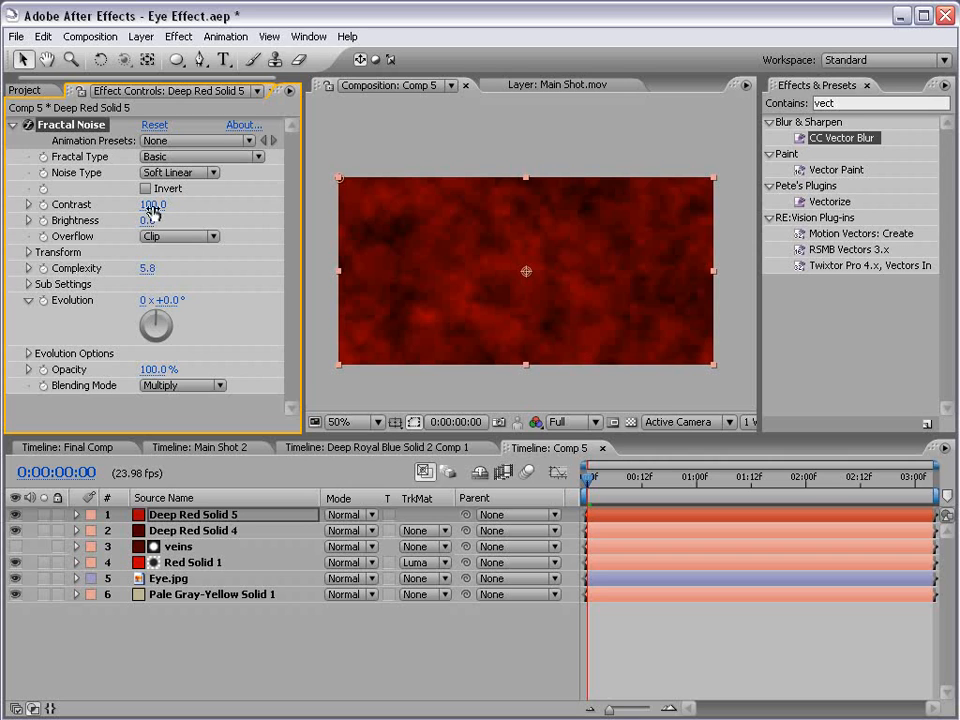
Step: Move Deep Red Solid 5 beneath Deep Red Solid 4 and draw a circular mask on it, centred on the eye
{"action": "left_click", "coordinate": [188, 518]}
{"action": "left_click_drag", "start_coordinate": [183, 540], "coordinate": [183, 541]}
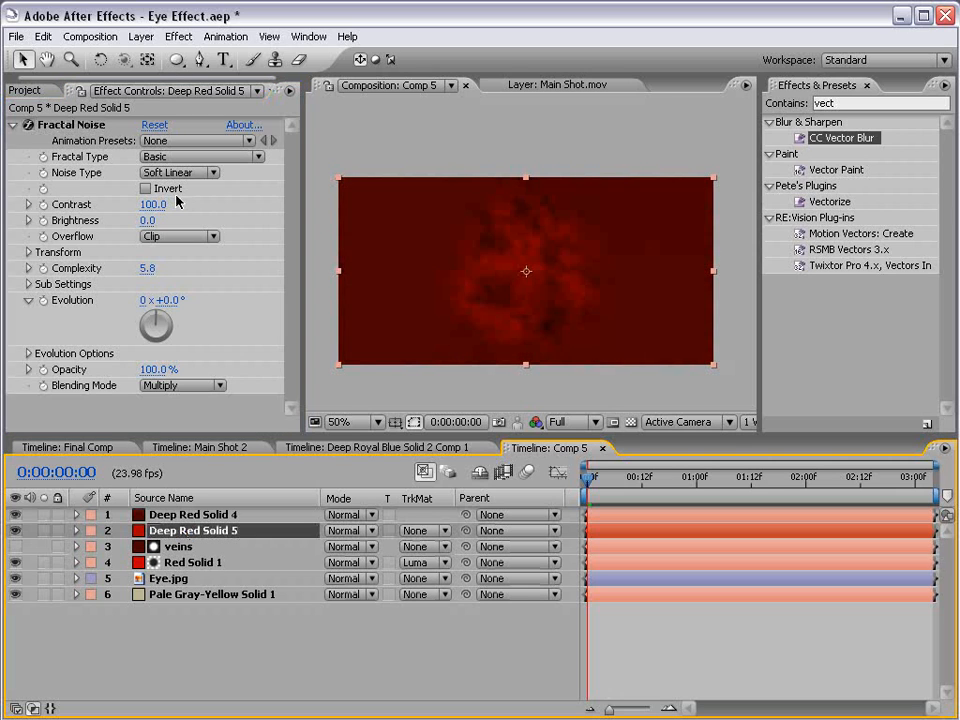
{"action": "left_click_drag", "start_coordinate": [176, 60], "coordinate": [208, 79]}
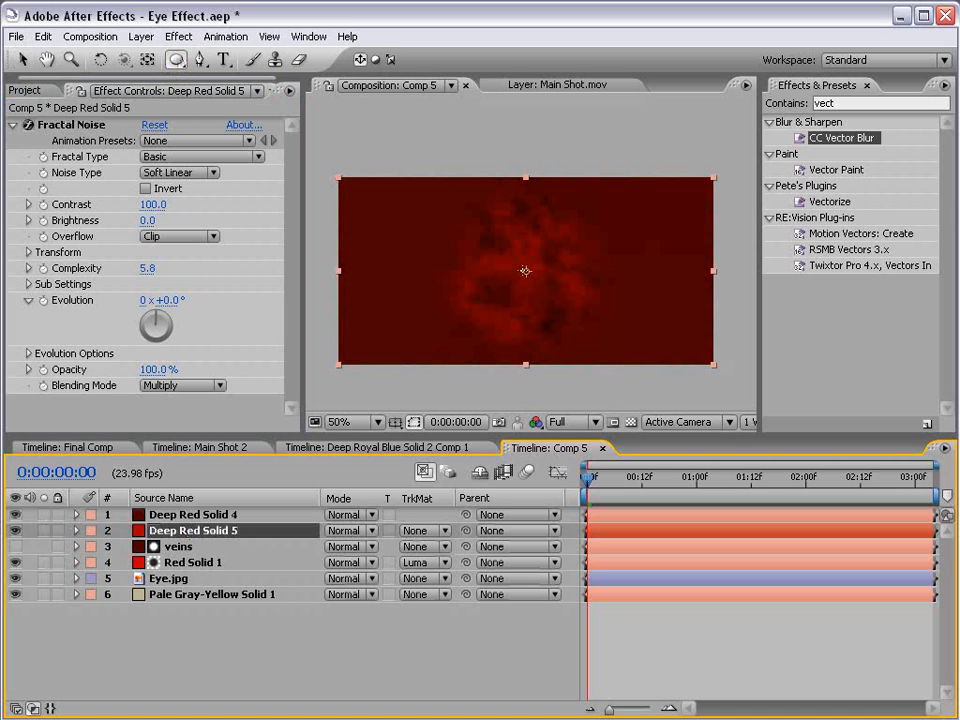
{"action": "mouse_move", "coordinate": [525, 270]}
{"action": "left_mouse_down"}
{"action": "mouse_move", "coordinate": [603, 343]}
{"action": "mouse_move", "coordinate": [590, 334]}
{"action": "left_mouse_up"}
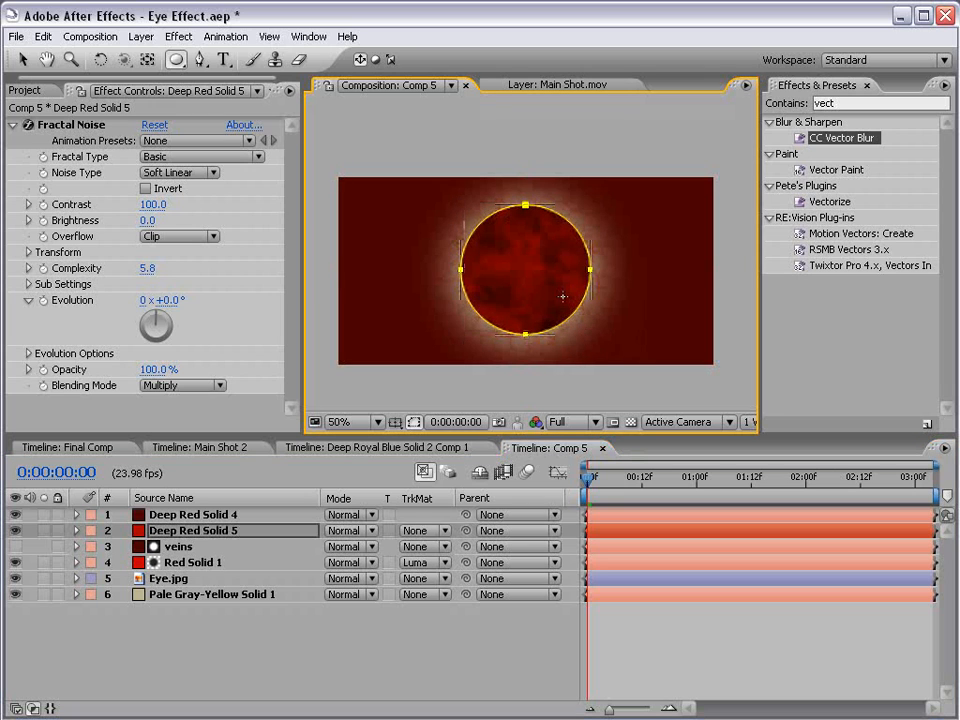
Step: Set the Deep Red Solid 5 mask to Subtract and feather it by 139 pixels
{"action": "key", "text": "m"}
{"action": "key", "text": "m"}
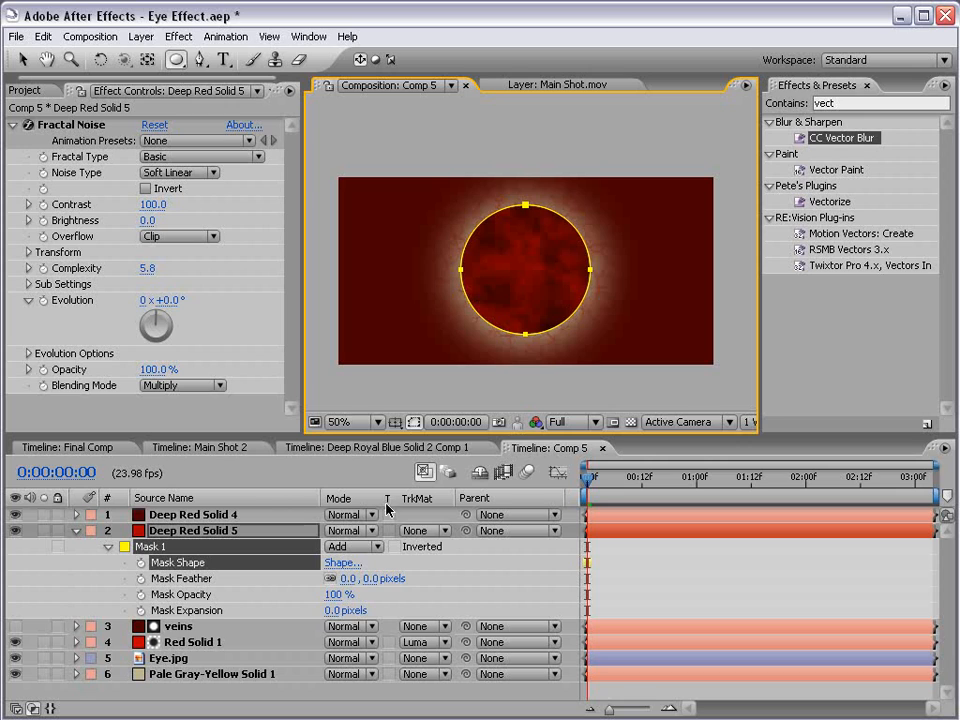
{"action": "left_click", "coordinate": [352, 548]}
{"action": "left_click", "coordinate": [349, 570]}
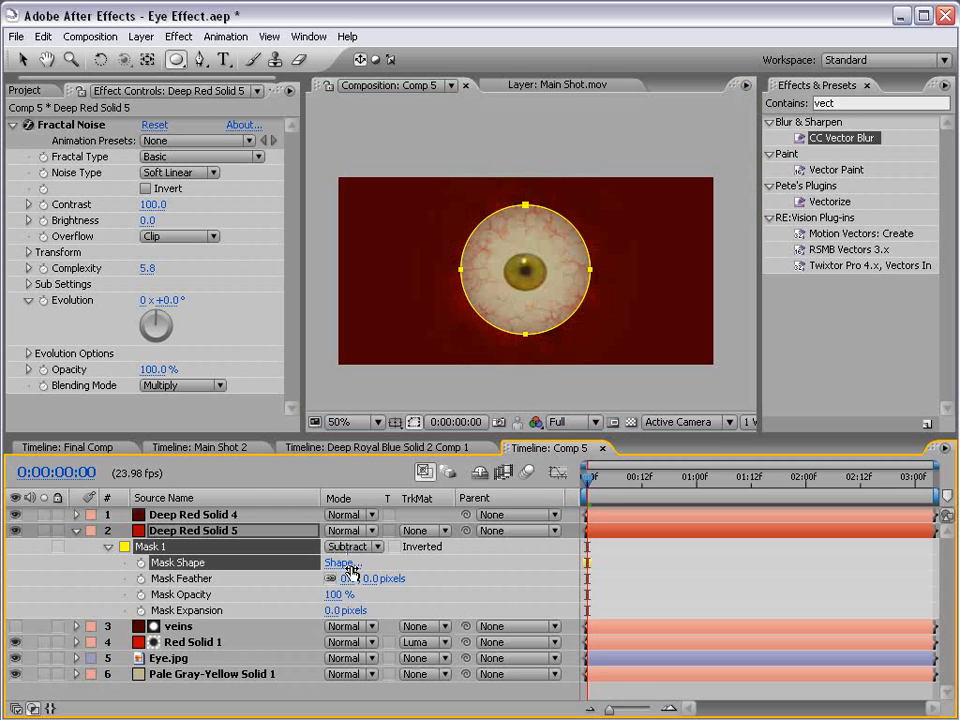
{"action": "left_click_drag", "start_coordinate": [352, 578], "coordinate": [479, 559]}
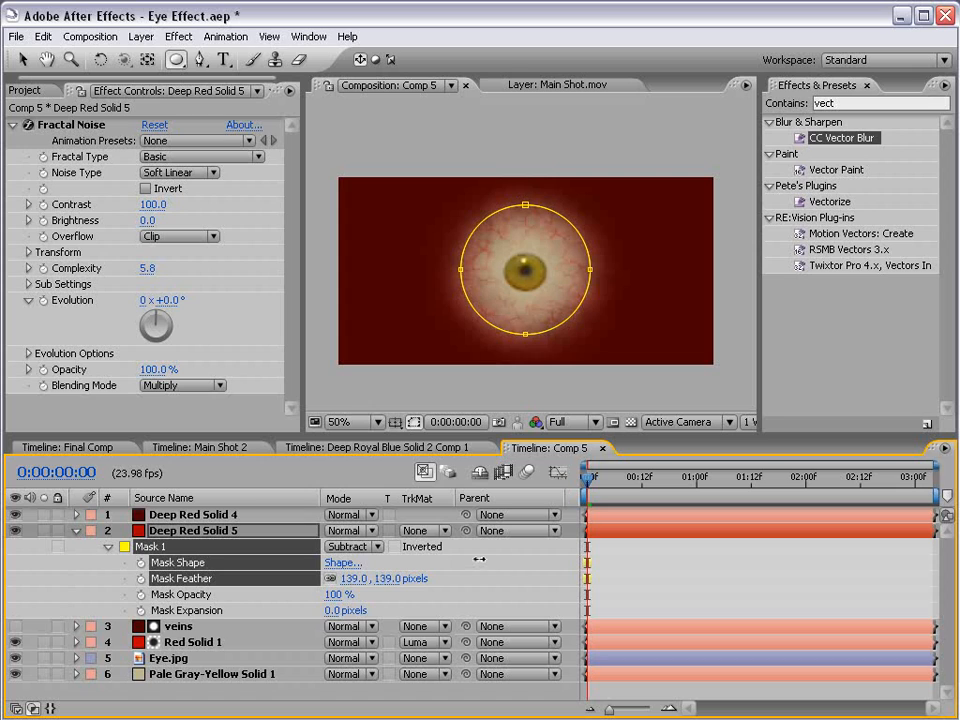
{"action": "left_click", "coordinate": [694, 565]}
Step: Set the mask expansion of Deep Red Solid 4 to 16 pixels
{"action": "left_click", "coordinate": [199, 516]}
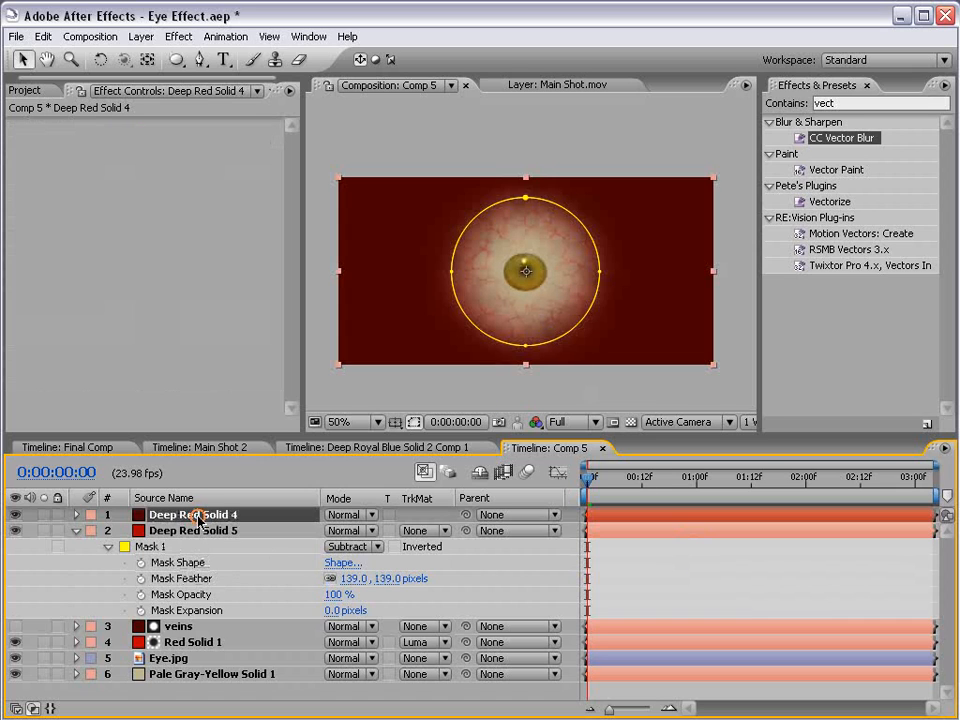
{"action": "key", "text": "m"}
{"action": "key", "text": "m"}
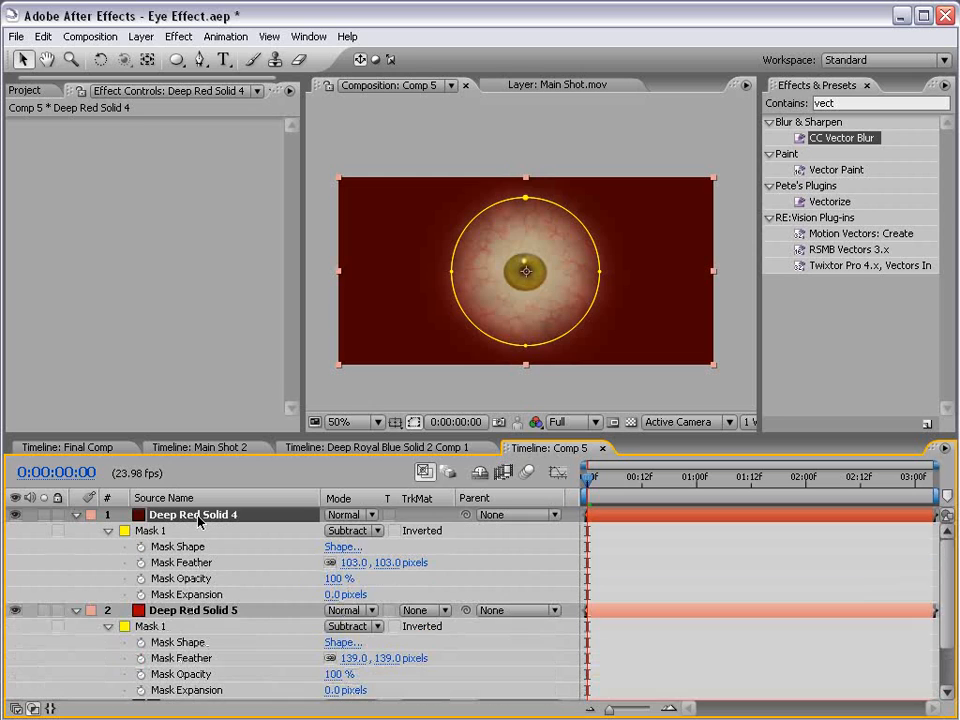
{"action": "left_click_drag", "start_coordinate": [337, 594], "coordinate": [343, 594]}
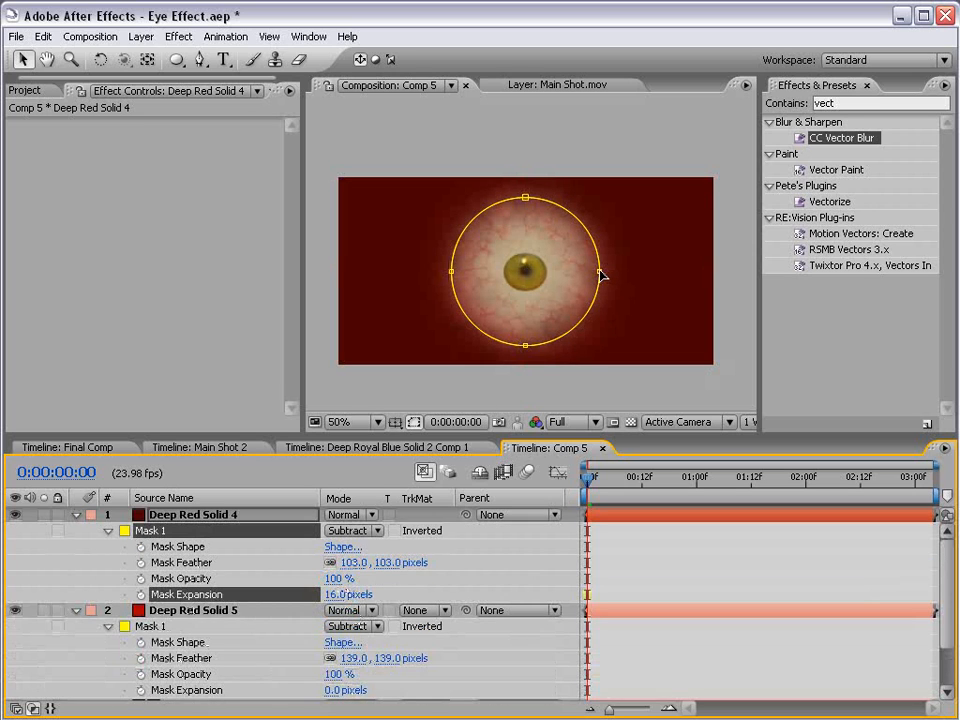
{"action": "left_click_drag", "start_coordinate": [600, 271], "coordinate": [614, 271]}
{"action": "left_click_drag", "start_coordinate": [453, 276], "coordinate": [440, 274]}
{"action": "left_click", "coordinate": [627, 553]}
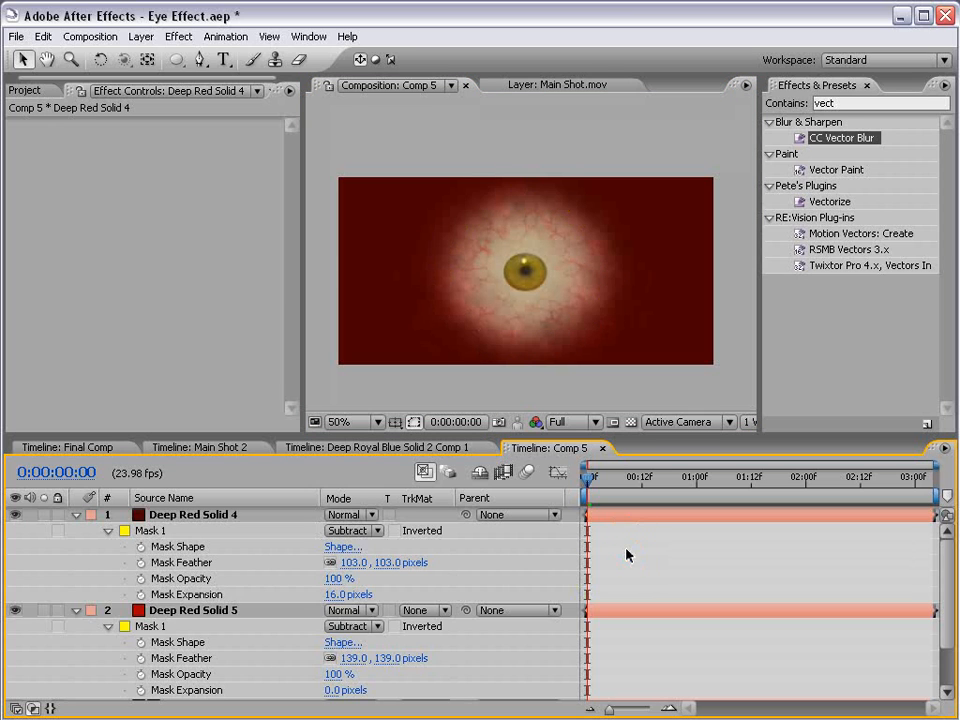
Step: Set the Deep Red Solid 5 mask to an 81-pixel feather and a -39-pixel expansion, and check the texture at full size
{"action": "left_click", "coordinate": [190, 617]}
{"action": "left_click_drag", "start_coordinate": [360, 660], "coordinate": [281, 692]}
{"action": "left_click", "coordinate": [579, 375]}
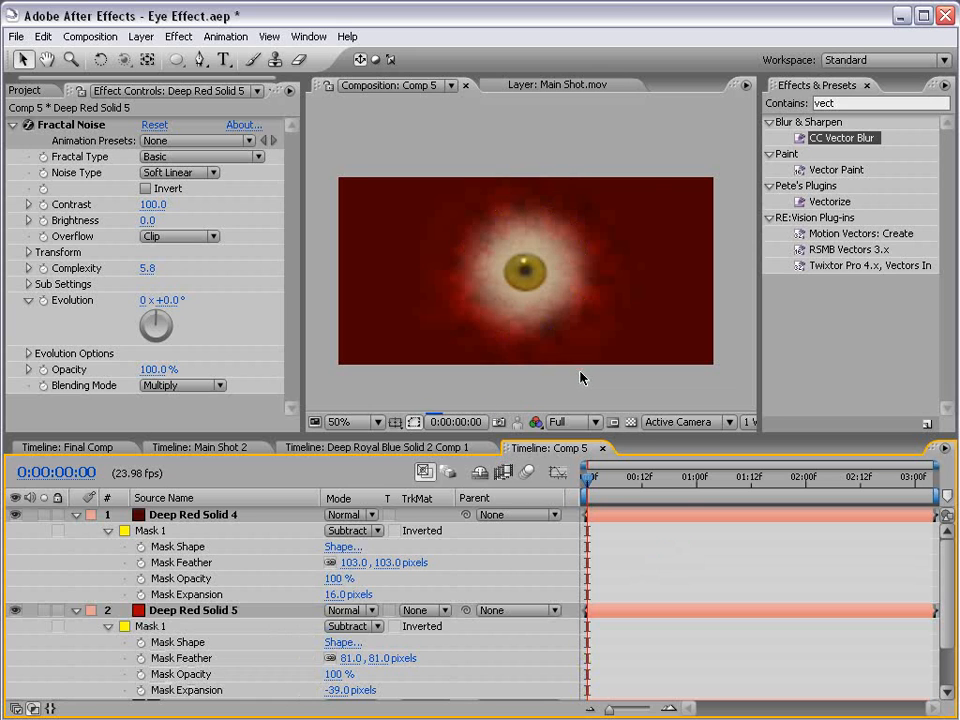
{"action": "key", "text": "grave"}
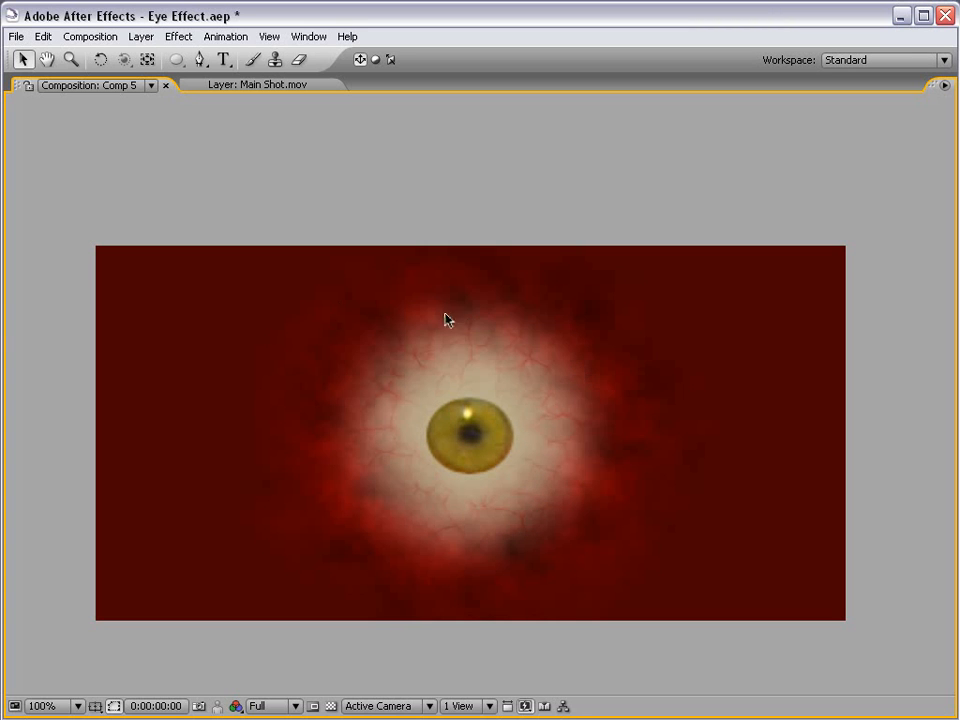
{"action": "key", "text": "grave"}
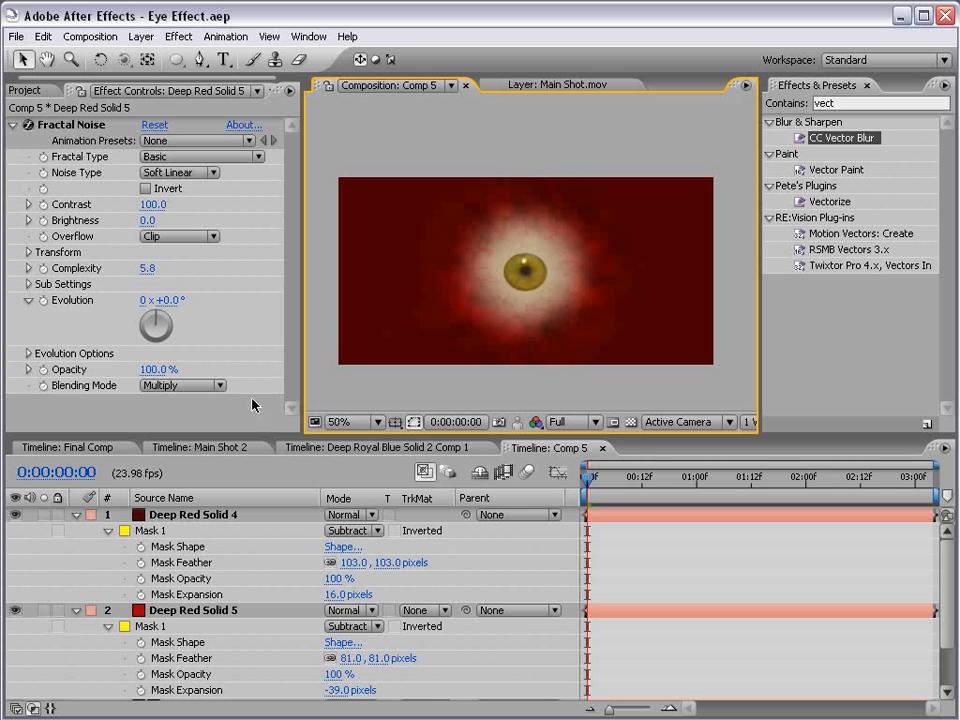
Step: Recolour the Pale Gray-Yellow Solid 1 background to the warmer tan B4A779 and check how it blends around the iris
{"action": "left_click", "coordinate": [76, 514]}
{"action": "left_click", "coordinate": [76, 530]}
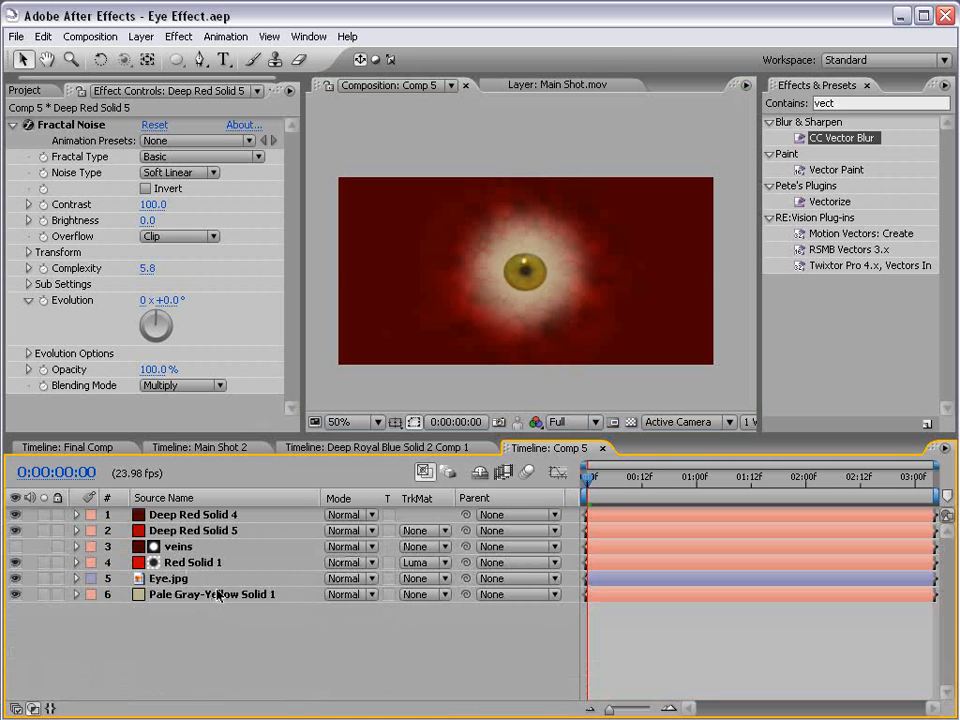
{"action": "left_click", "coordinate": [213, 594]}
{"action": "left_click", "coordinate": [140, 36]}
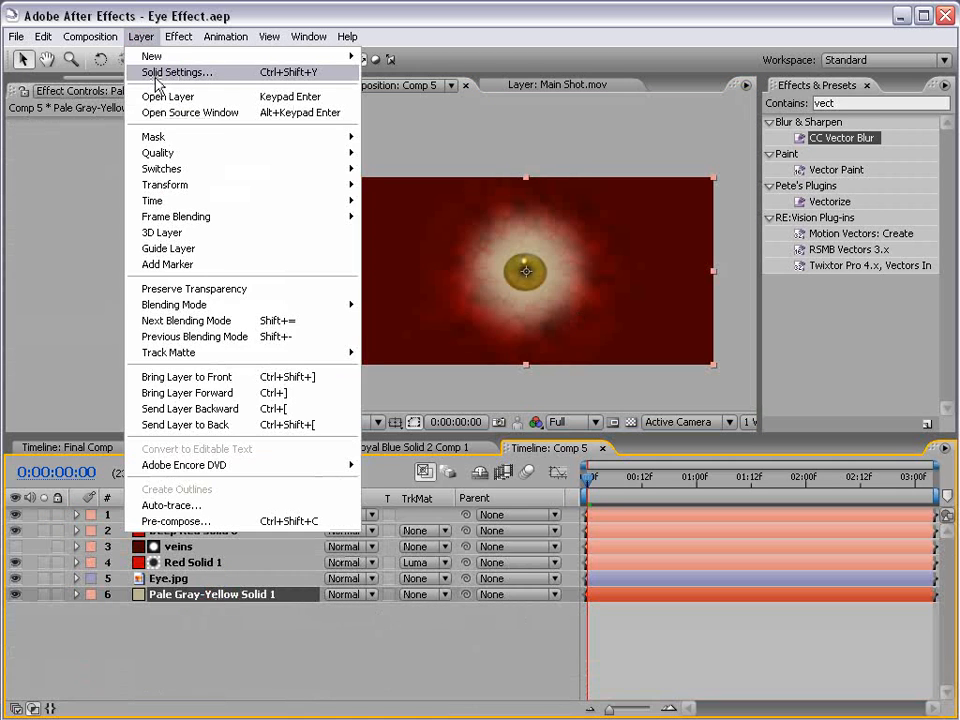
{"action": "left_click", "coordinate": [136, 70]}
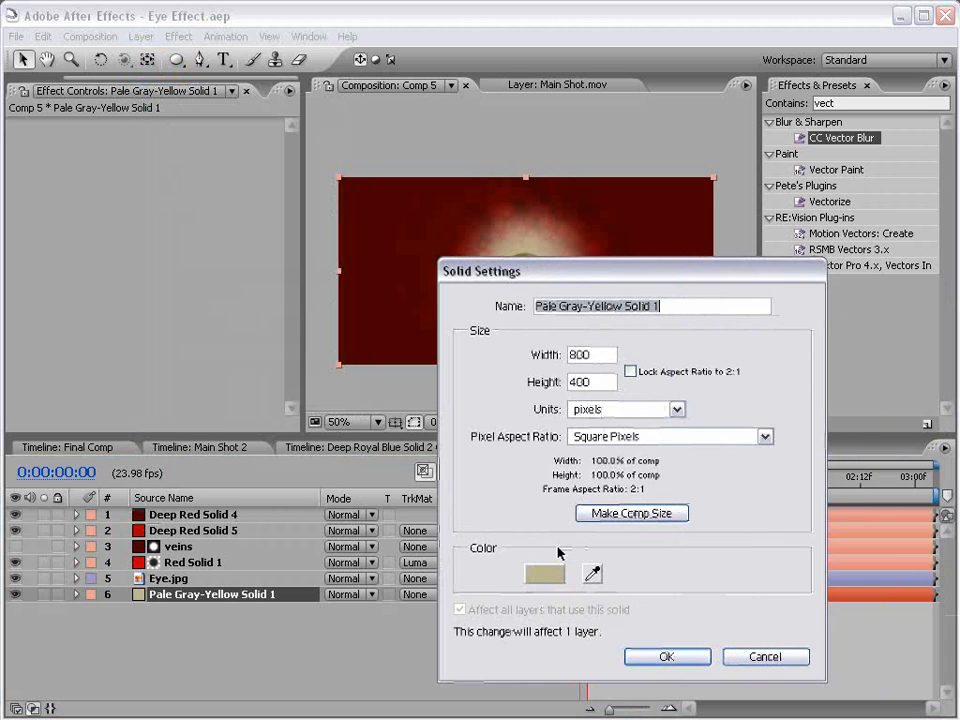
{"action": "left_click", "coordinate": [531, 583]}
{"action": "left_click_drag", "start_coordinate": [359, 491], "coordinate": [369, 491]}
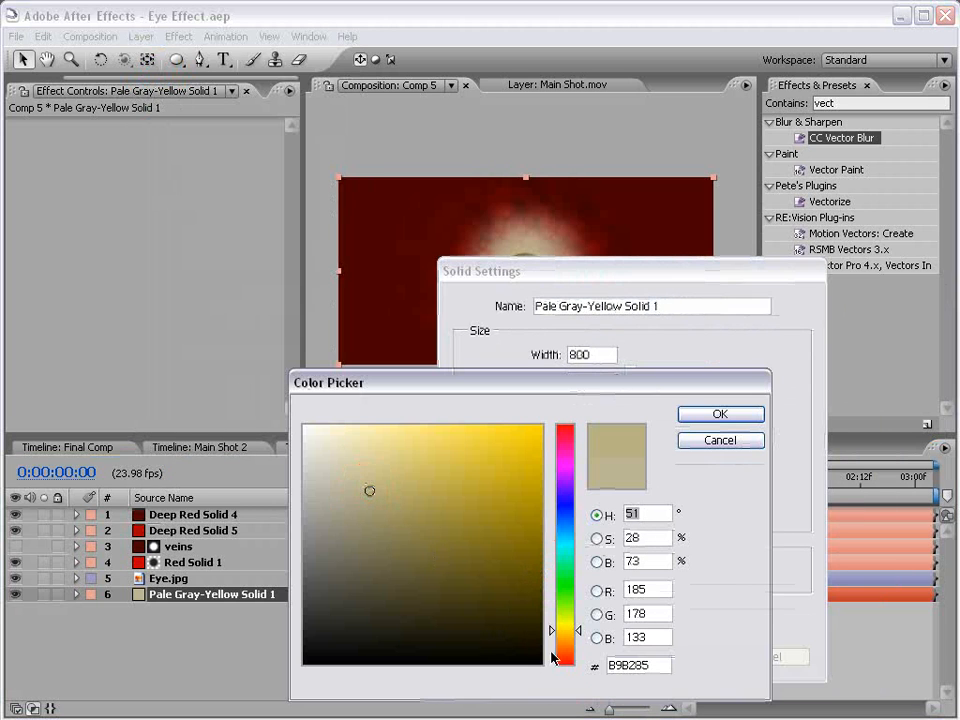
{"action": "left_click_drag", "start_coordinate": [577, 629], "coordinate": [578, 634]}
{"action": "left_click", "coordinate": [381, 495]}
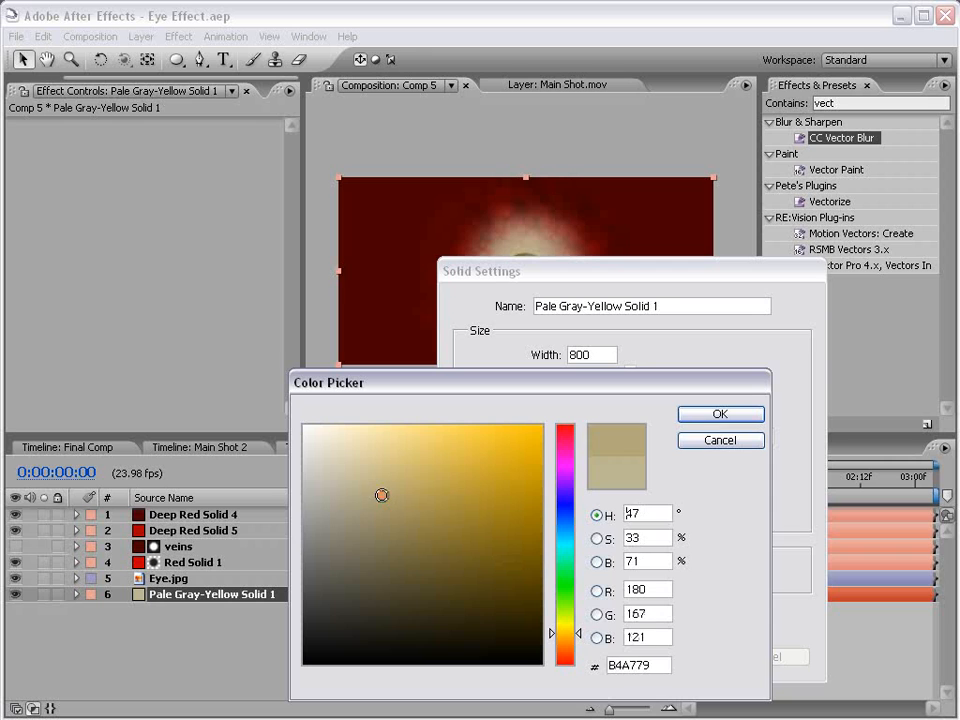
{"action": "left_click", "coordinate": [724, 413]}
{"action": "key", "text": "Return"}
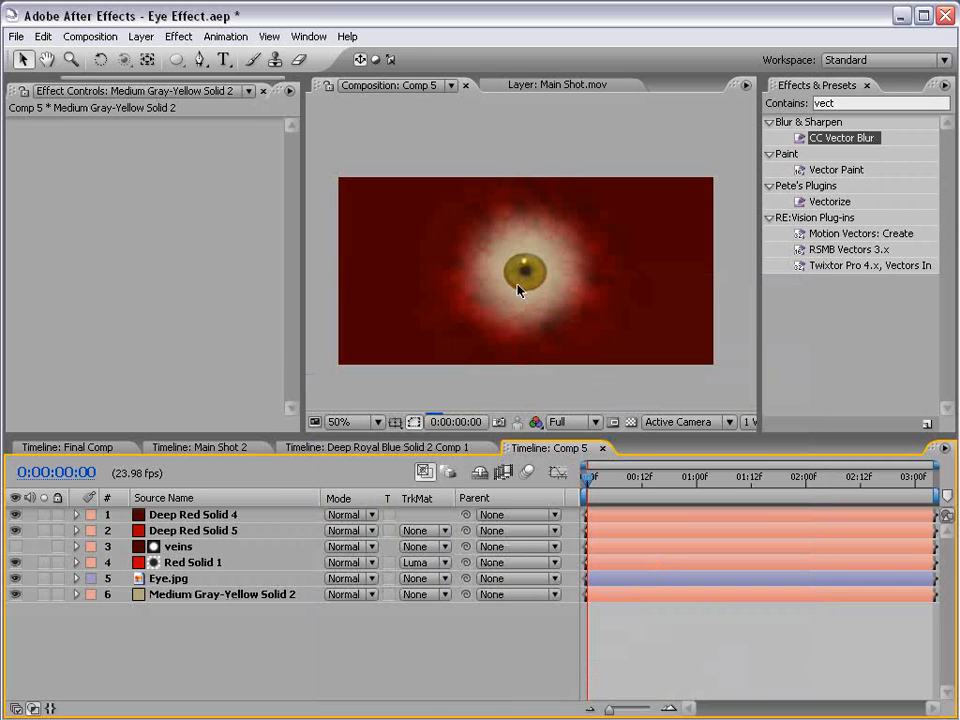
{"action": "scroll", "coordinate": [518, 291], "scroll_direction": "up", "scroll_amount": 1}
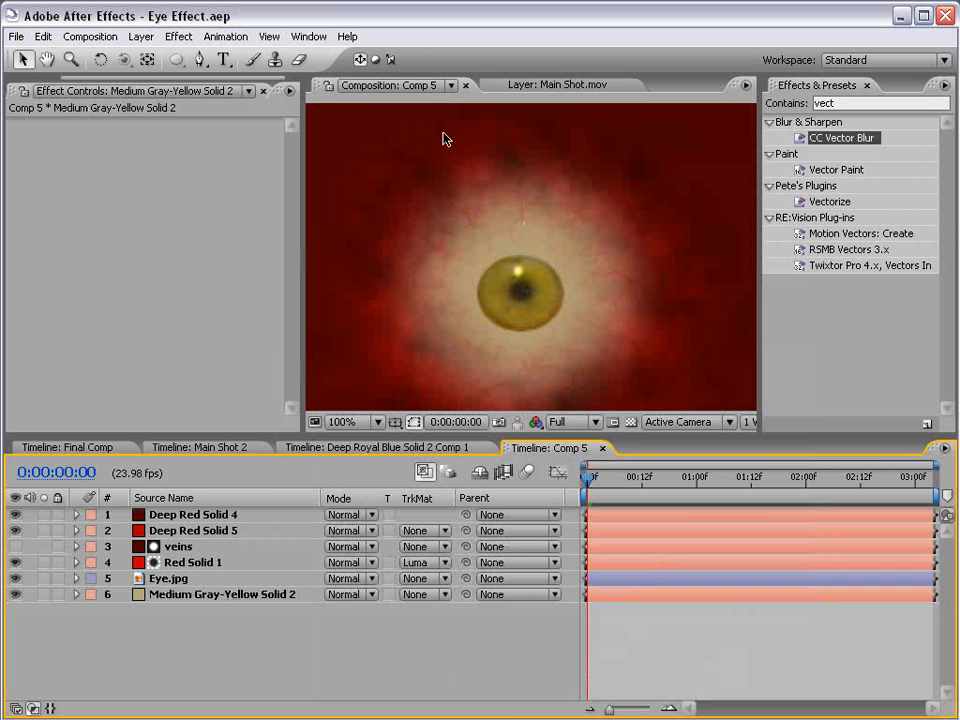
{"action": "scroll", "coordinate": [565, 310], "scroll_direction": "down", "scroll_amount": 1}
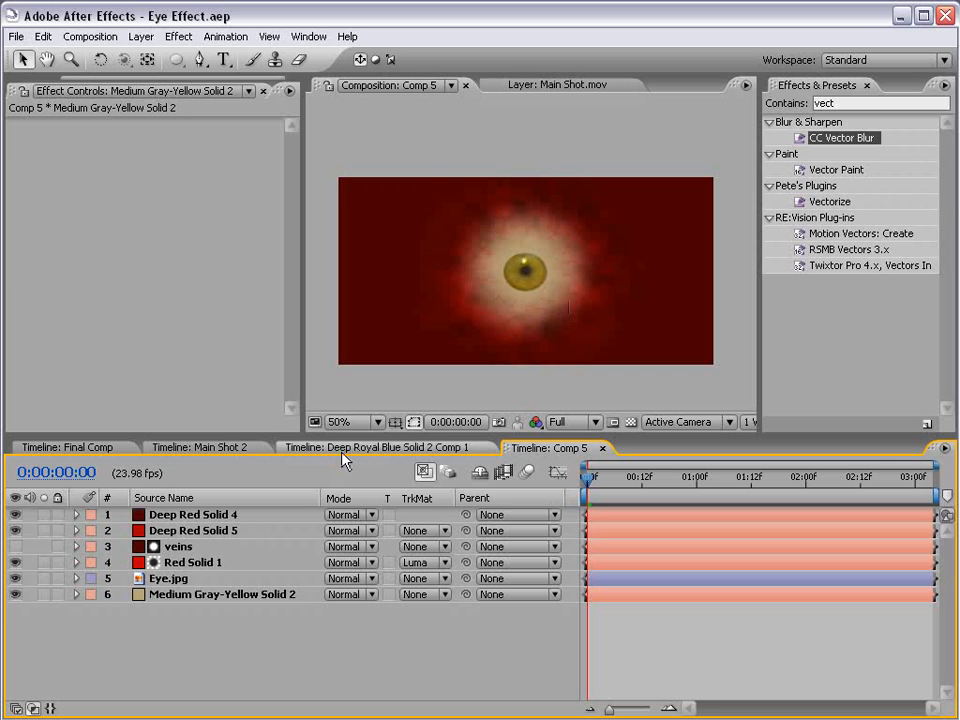
{"action": "scroll", "coordinate": [538, 325], "scroll_direction": "up", "scroll_amount": 1}
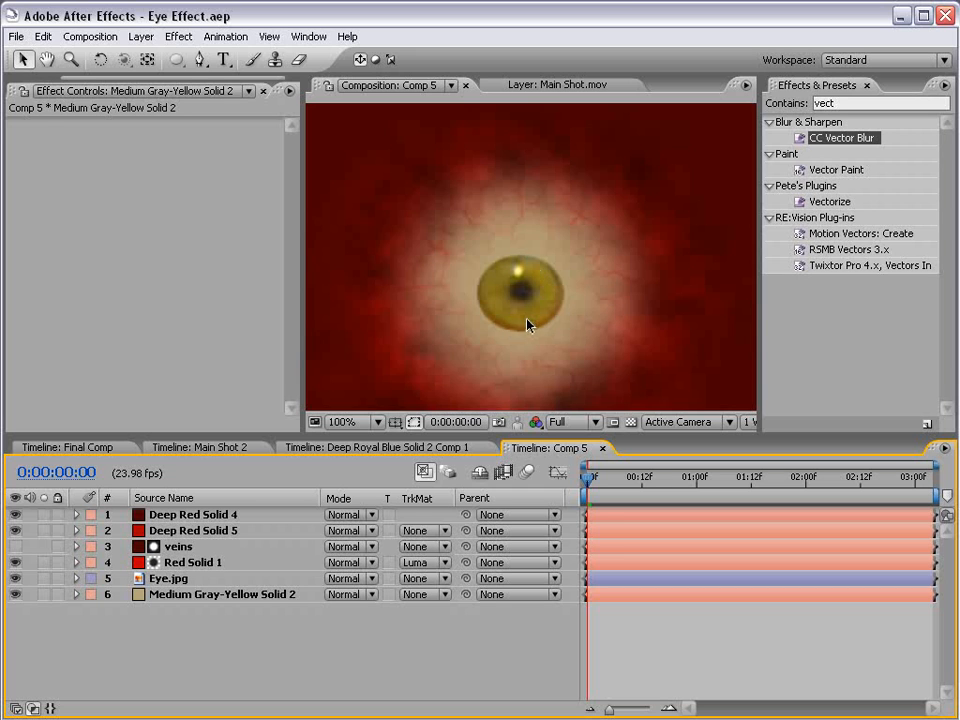
Step: Switch to the Main Shot 2 composition and add Comp 5 to it as the topmost layer
{"action": "left_click", "coordinate": [332, 450]}
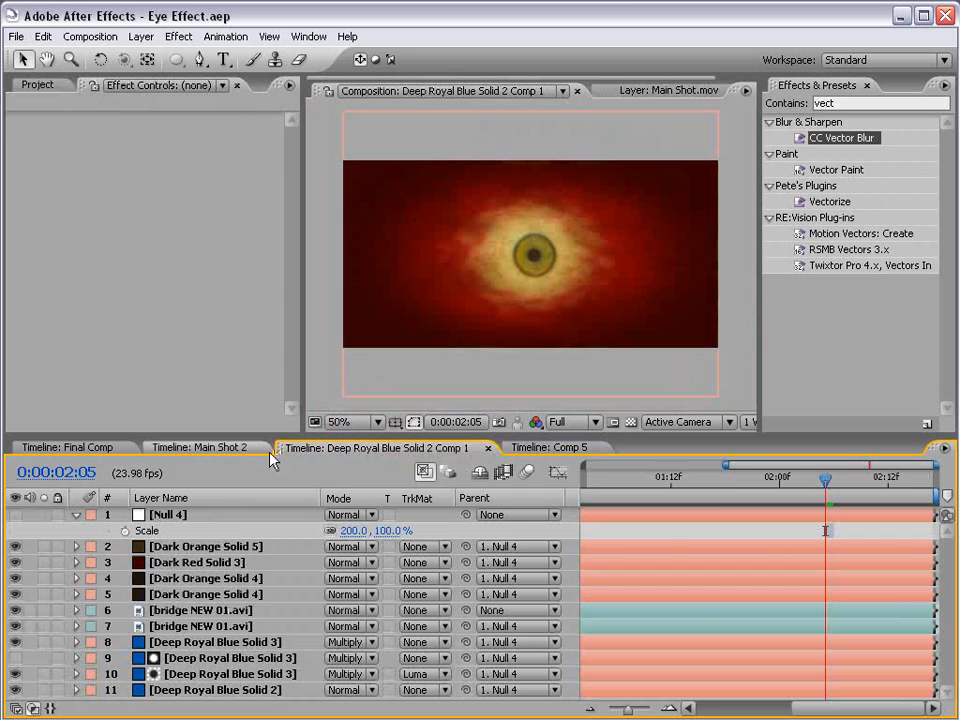
{"action": "left_click", "coordinate": [200, 456]}
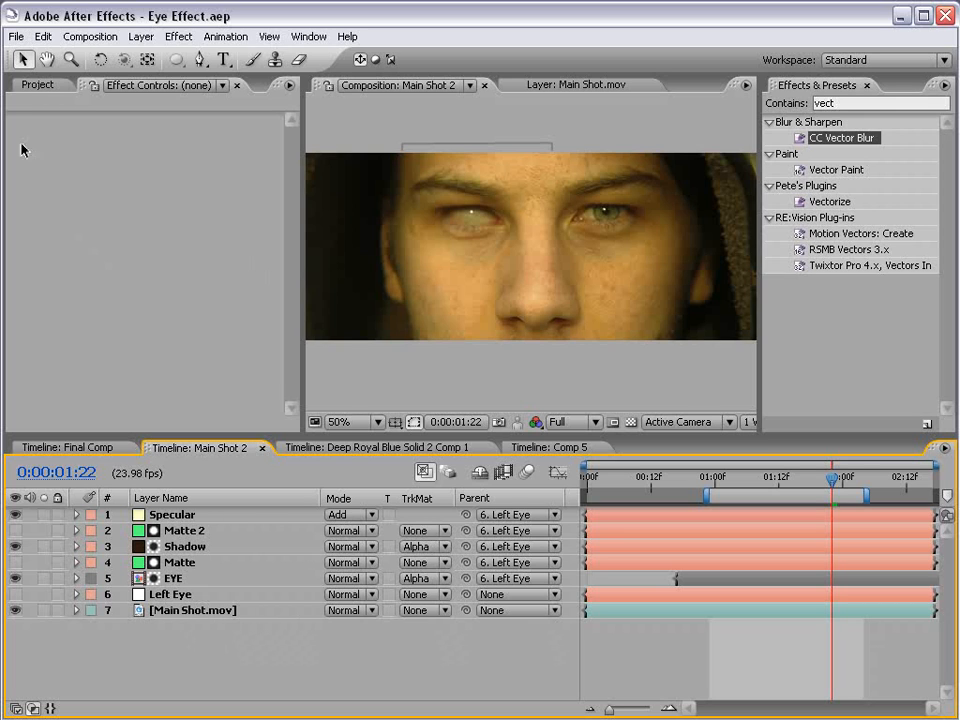
{"action": "left_click", "coordinate": [36, 85]}
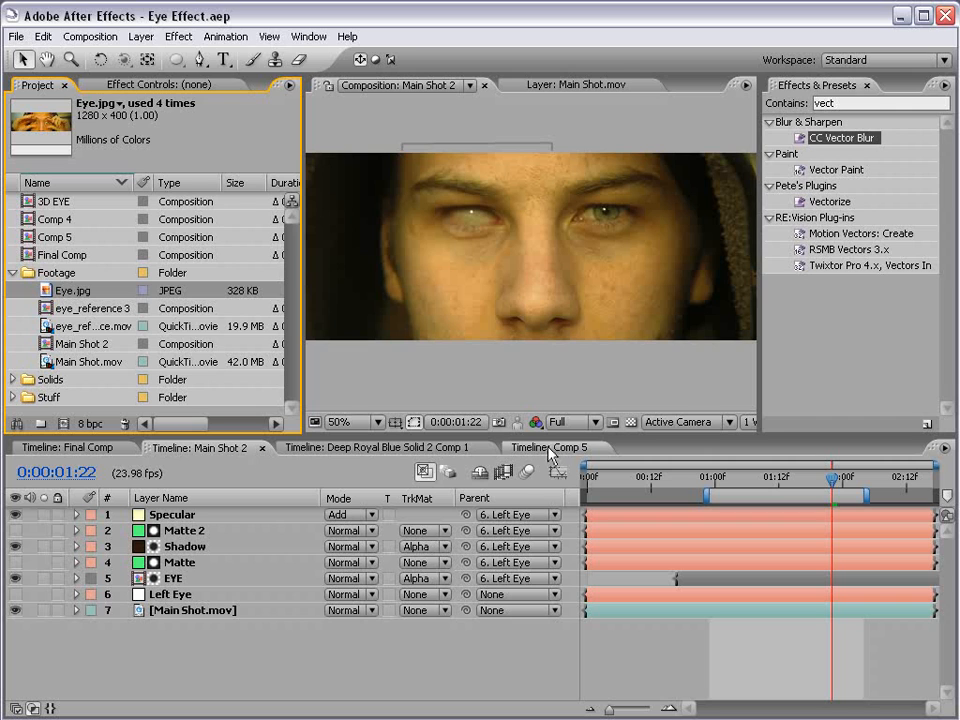
{"action": "left_click_drag", "start_coordinate": [33, 235], "coordinate": [553, 284]}
Step: Find the CC Sphere effect and apply it to the Comp 5 layer
{"action": "left_click", "coordinate": [816, 102]}
{"action": "type", "text": "sphere"}
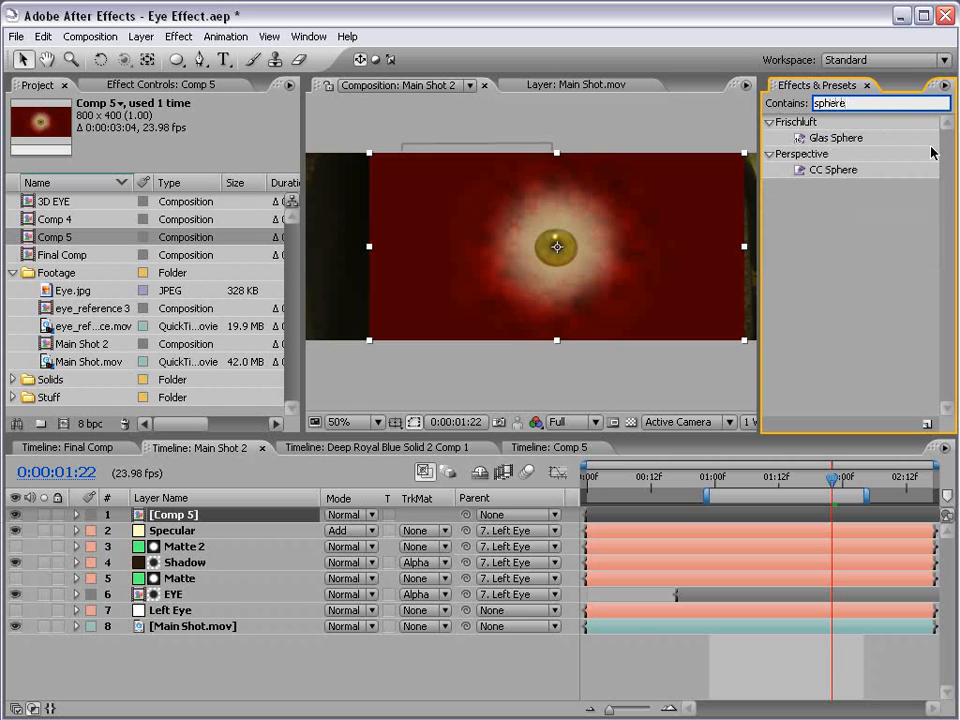
{"action": "left_click_drag", "start_coordinate": [829, 174], "coordinate": [559, 246]}
{"action": "left_click", "coordinate": [818, 175]}
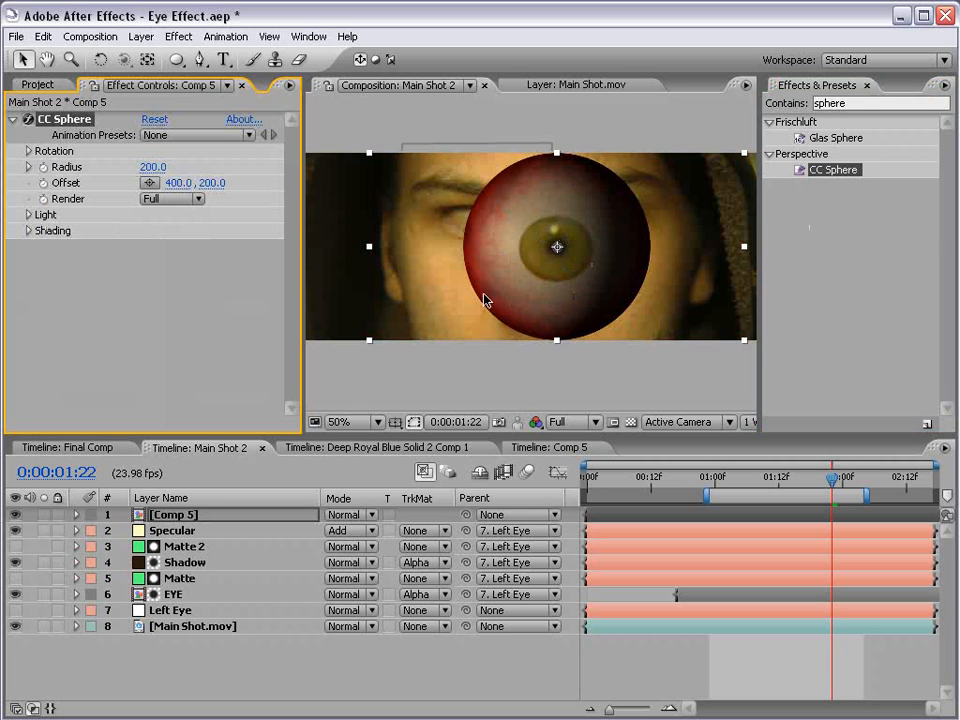
Step: Scale the Comp 5 sphere down to roughly eye-socket size and place it over the actor's whitened eye
{"action": "left_click", "coordinate": [738, 340]}
{"action": "left_click_drag", "start_coordinate": [738, 340], "coordinate": [503, 247]}
{"action": "left_click_drag", "start_coordinate": [560, 262], "coordinate": [530, 242]}
{"action": "left_click_drag", "start_coordinate": [474, 216], "coordinate": [478, 222]}
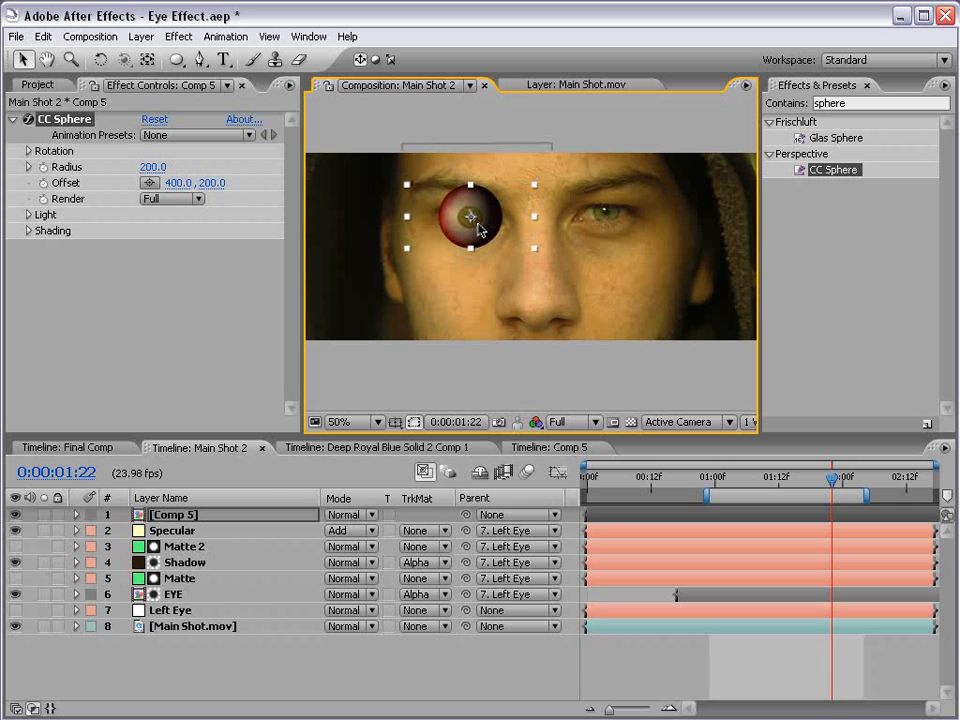
Step: Refine the sphere's size and position over the eye at 43% layer opacity, and restore the opacity to 100%
{"action": "key", "text": "t"}
{"action": "left_click_drag", "start_coordinate": [333, 530], "coordinate": [270, 527]}
{"action": "scroll", "coordinate": [472, 319], "scroll_direction": "up", "scroll_amount": 1}
{"action": "key", "text": "space"}
{"action": "left_click_drag", "start_coordinate": [485, 232], "coordinate": [541, 302]}
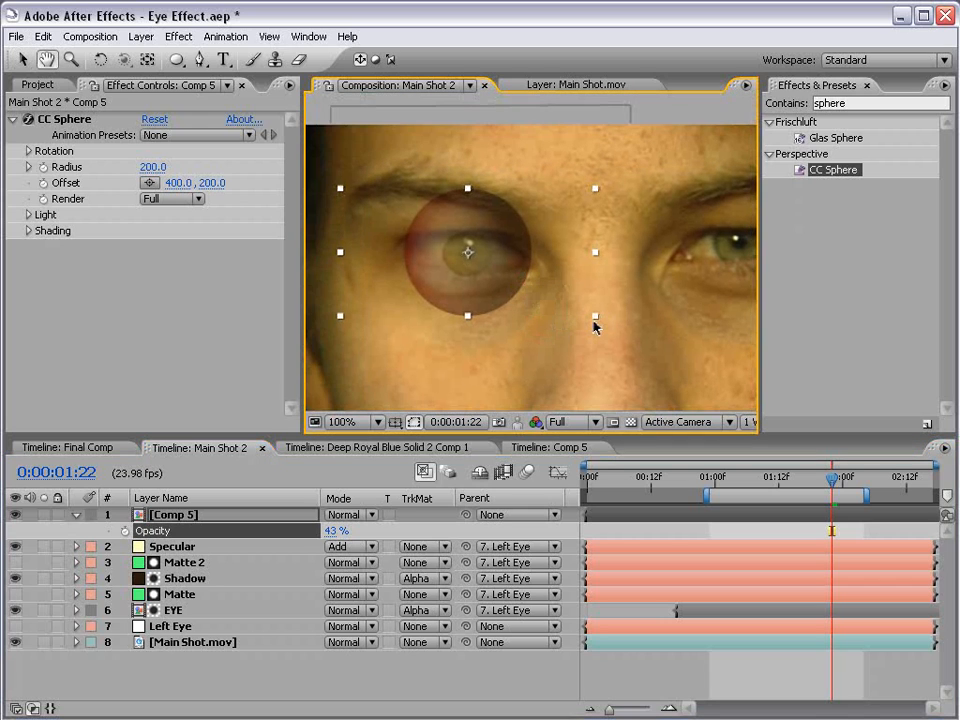
{"action": "left_click_drag", "start_coordinate": [598, 315], "coordinate": [601, 317]}
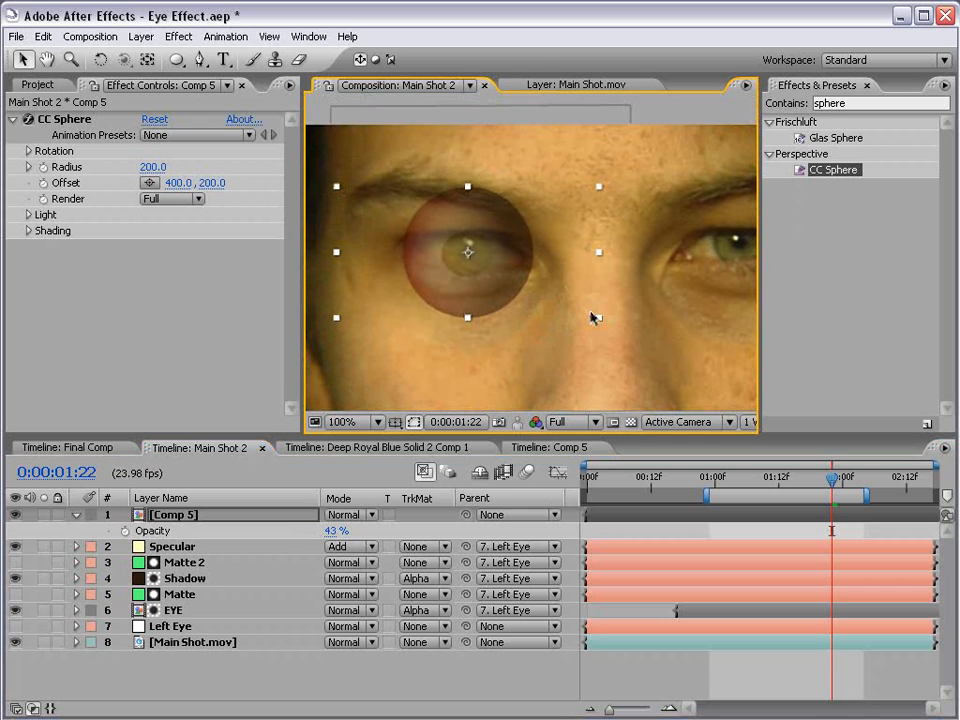
{"action": "left_click_drag", "start_coordinate": [467, 291], "coordinate": [472, 289]}
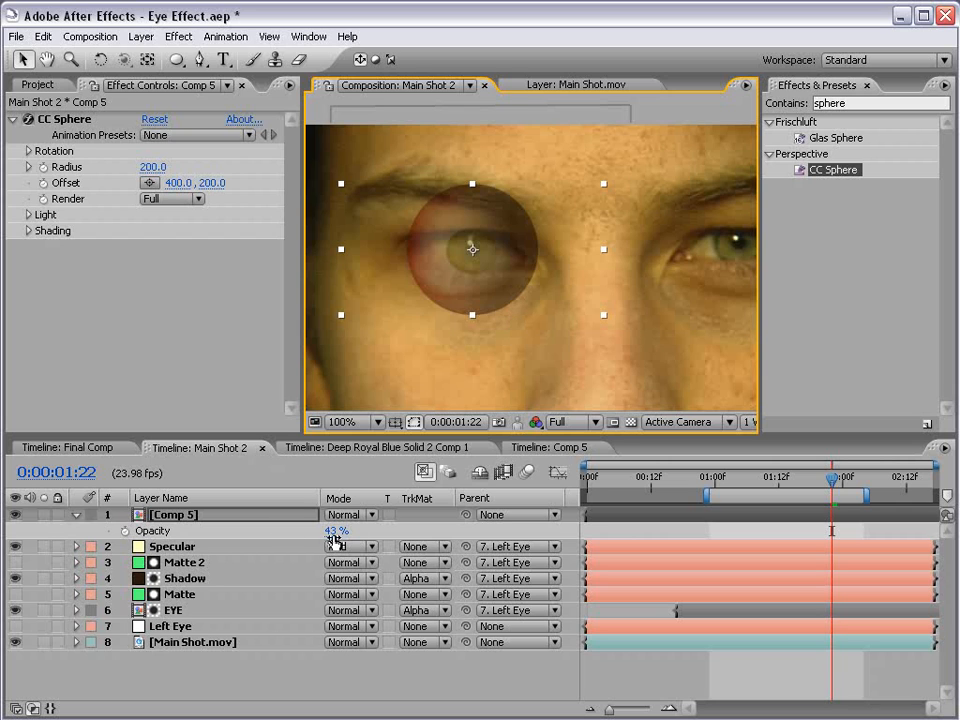
{"action": "left_click_drag", "start_coordinate": [336, 532], "coordinate": [497, 537]}
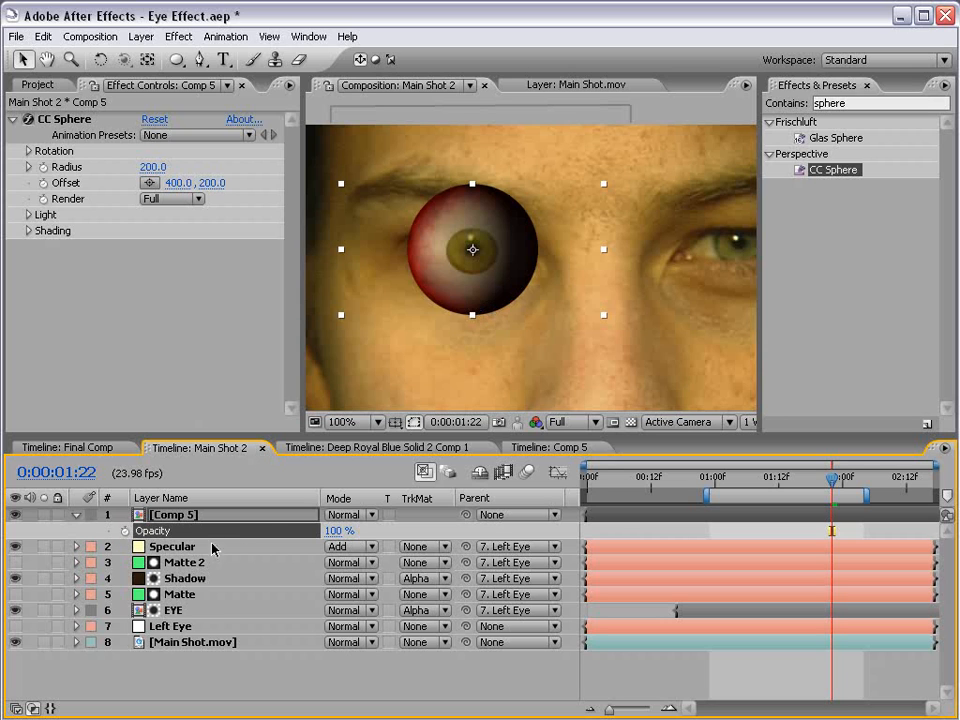
Step: Move Comp 5 directly beneath the Matte layer, give it an alpha track matte, and hide the old EYE layer
{"action": "left_click_drag", "start_coordinate": [180, 578], "coordinate": [168, 606]}
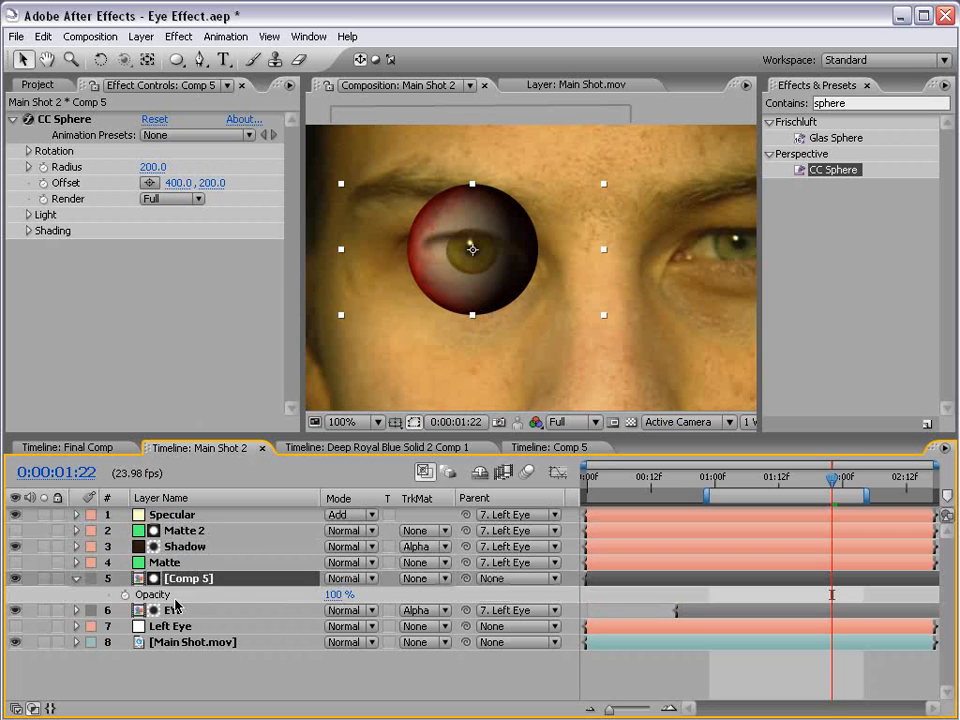
{"action": "left_click", "coordinate": [176, 563]}
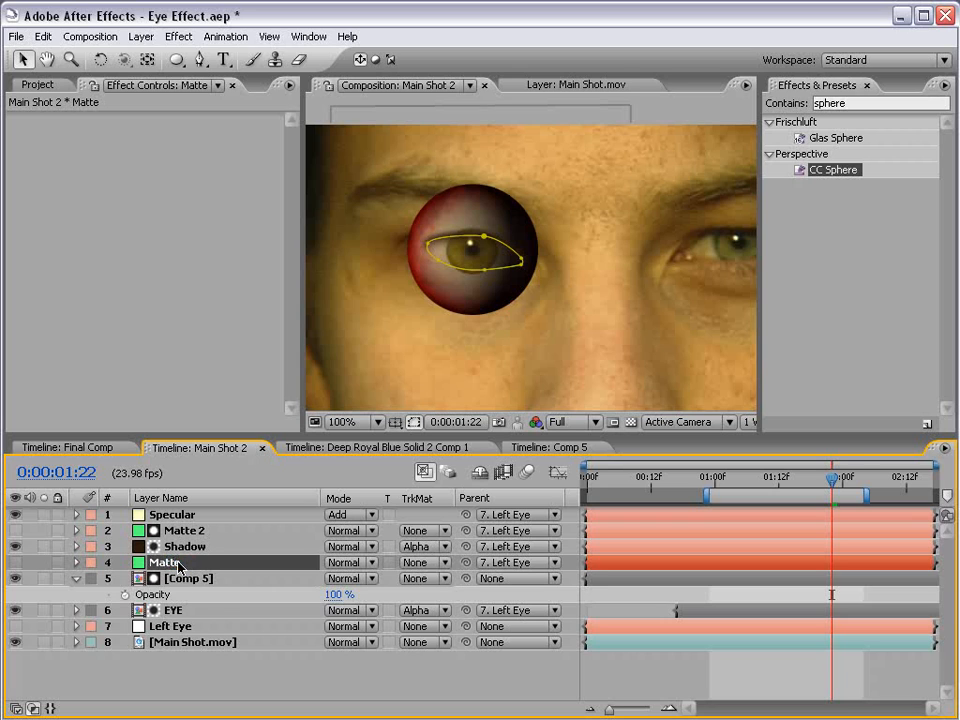
{"action": "left_click", "coordinate": [418, 580]}
{"action": "left_click", "coordinate": [426, 607]}
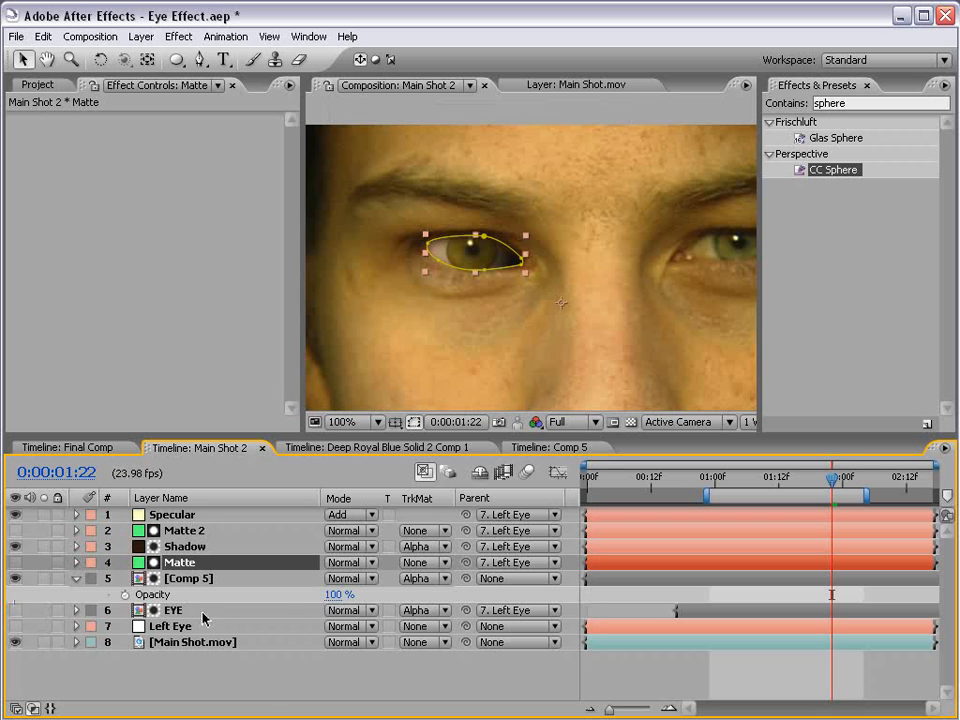
{"action": "left_click", "coordinate": [253, 664]}
{"action": "scroll", "coordinate": [554, 290], "scroll_direction": "down", "scroll_amount": 1}
{"action": "key", "text": "space"}
{"action": "scroll", "coordinate": [503, 294], "scroll_direction": "up", "scroll_amount": 1}
{"action": "left_click_drag", "start_coordinate": [537, 267], "coordinate": [508, 297]}
{"action": "key", "text": "g"}
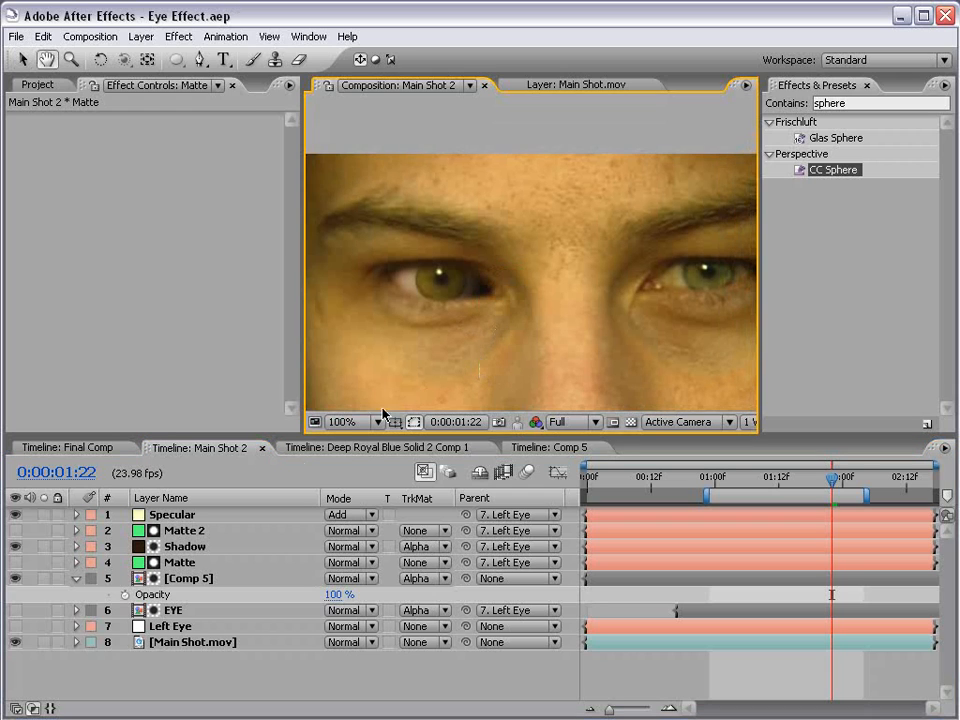
Step: Set the CC Sphere light intensity on the Comp 5 layer to 0
{"action": "left_click", "coordinate": [182, 580]}
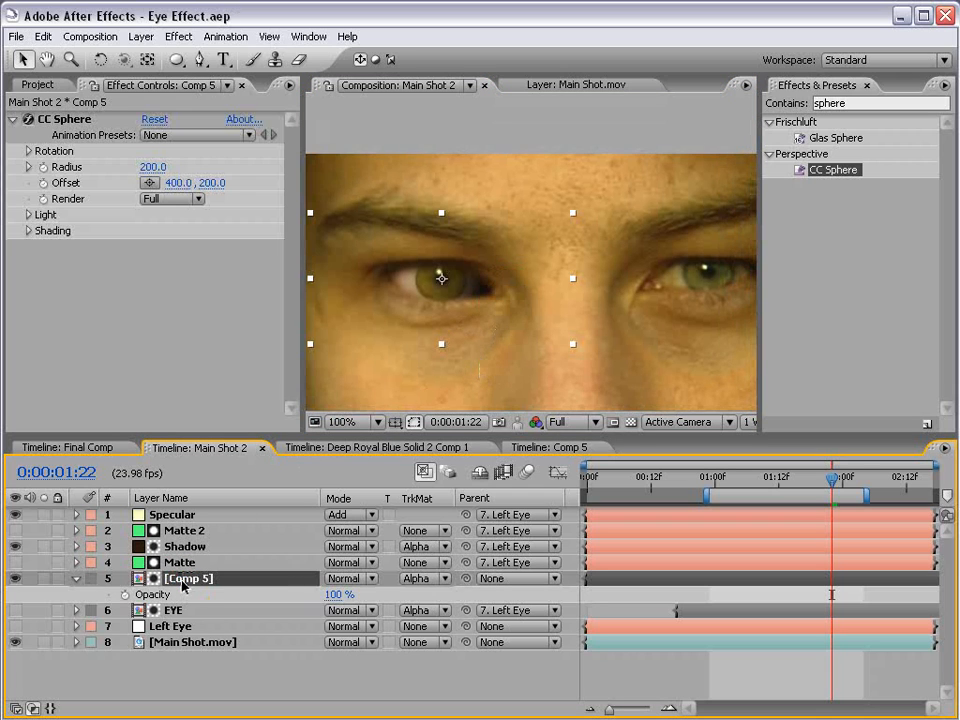
{"action": "left_click", "coordinate": [28, 215]}
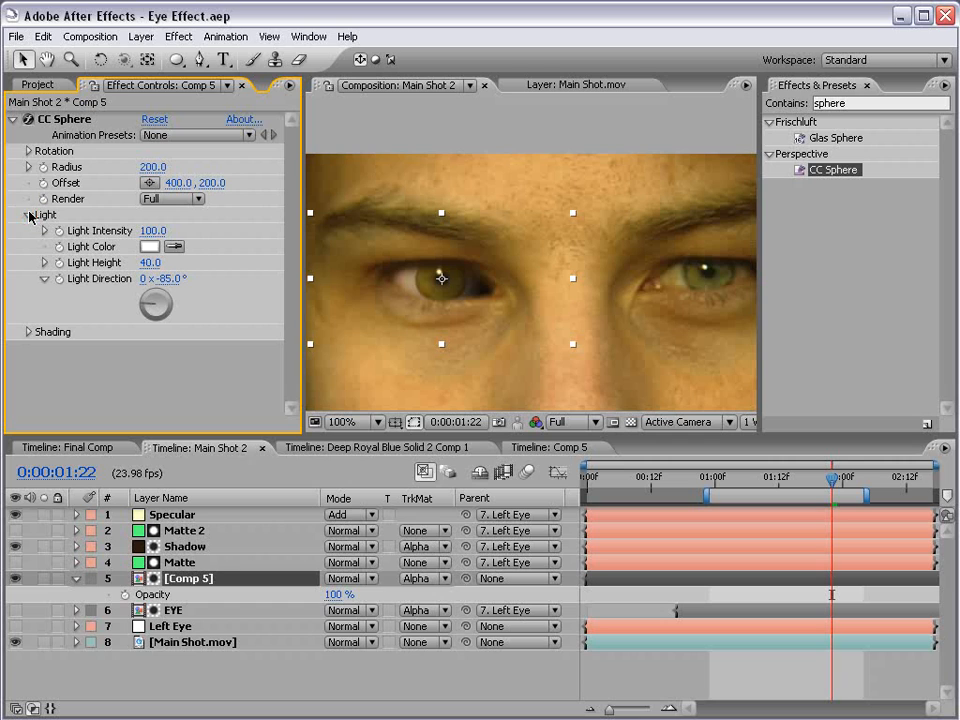
{"action": "left_click", "coordinate": [153, 230]}
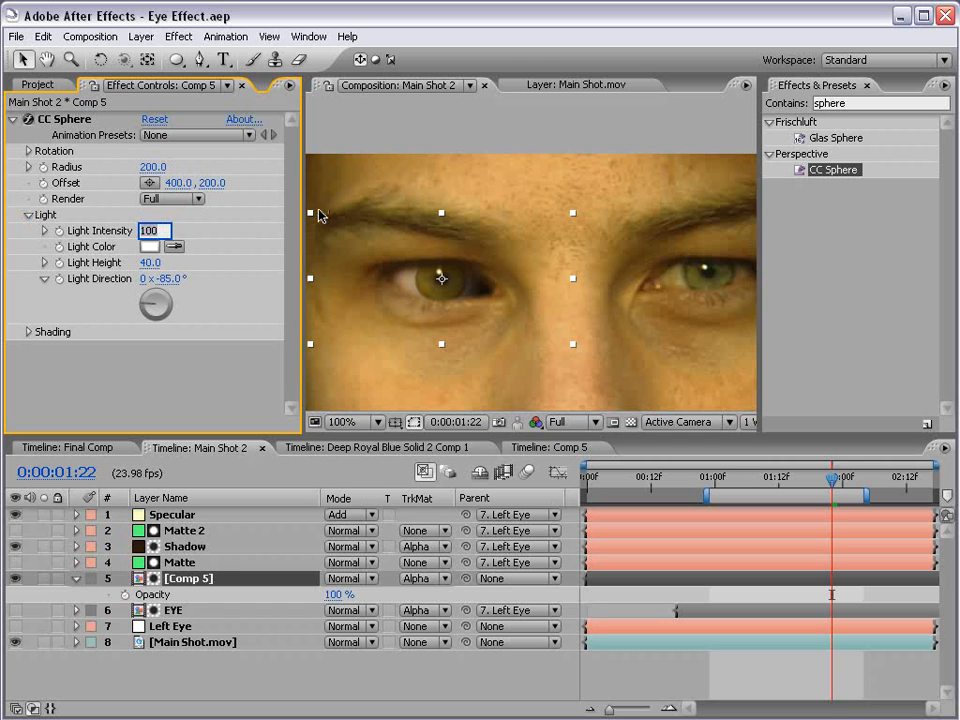
{"action": "type", "text": "0"}
{"action": "key", "text": "Return"}
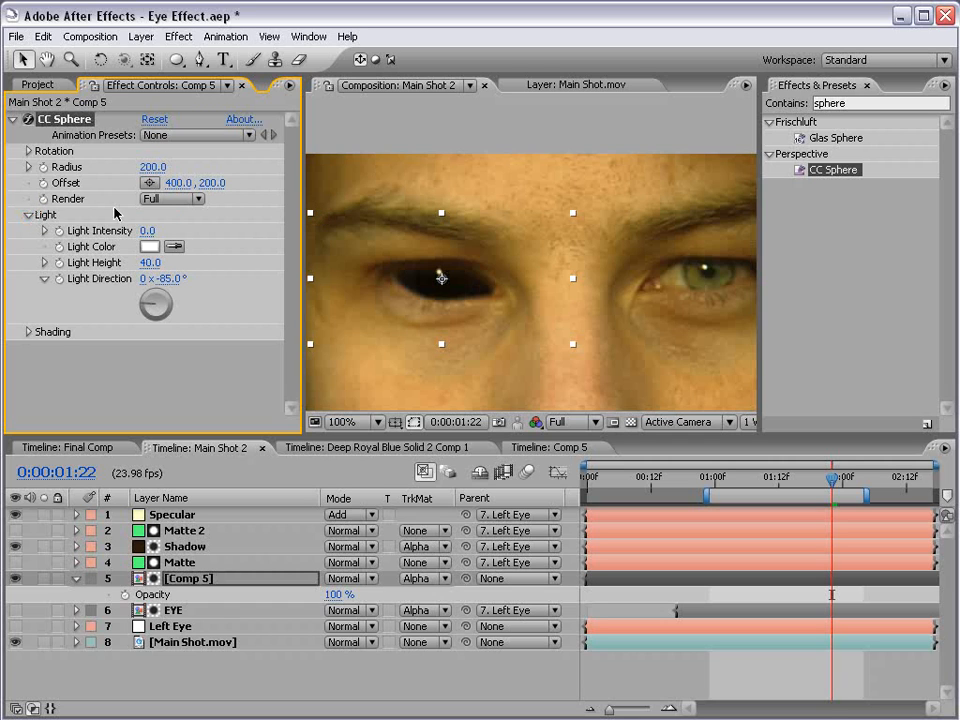
Step: Set the CC Sphere shading on Comp 5 to Diffuse 0, Specular 0 and Ambient 95
{"action": "left_click", "coordinate": [28, 215]}
{"action": "left_click", "coordinate": [28, 231]}
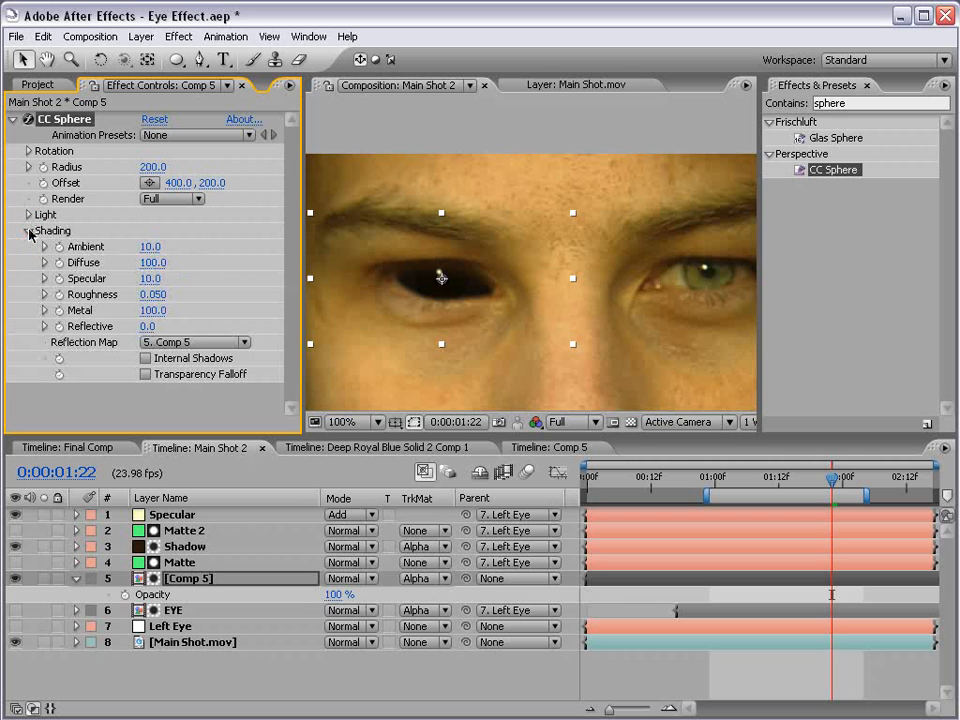
{"action": "left_click", "coordinate": [152, 262]}
{"action": "type", "text": "0"}
{"action": "key", "text": "Return"}
{"action": "left_click", "coordinate": [147, 247]}
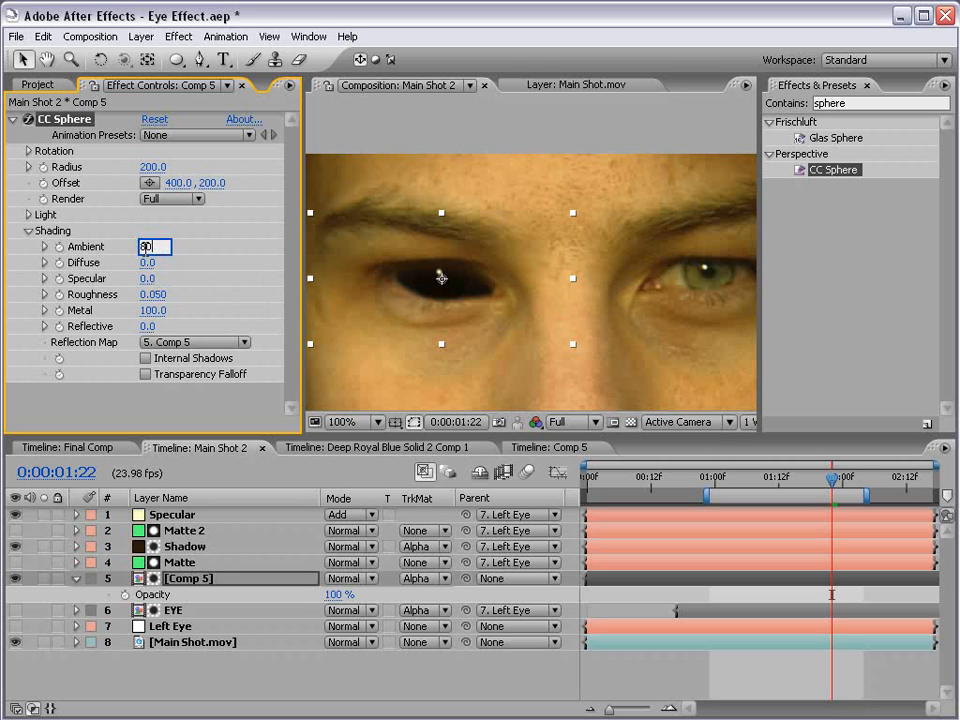
{"action": "key", "text": "Return"}
{"action": "left_click_drag", "start_coordinate": [152, 253], "coordinate": [160, 246]}
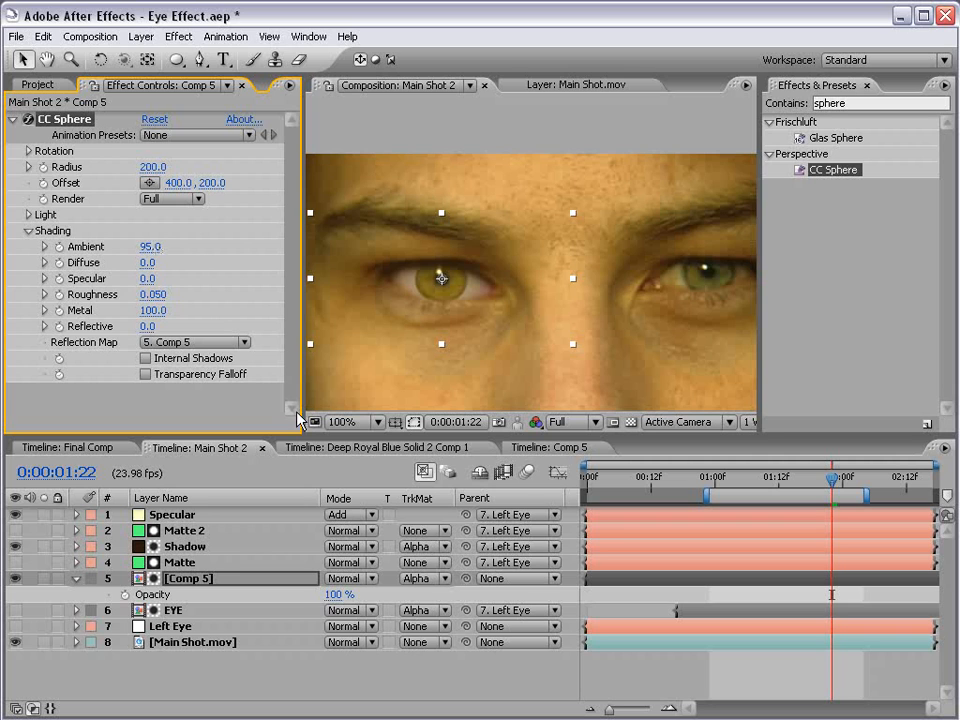
{"action": "left_click", "coordinate": [606, 680]}
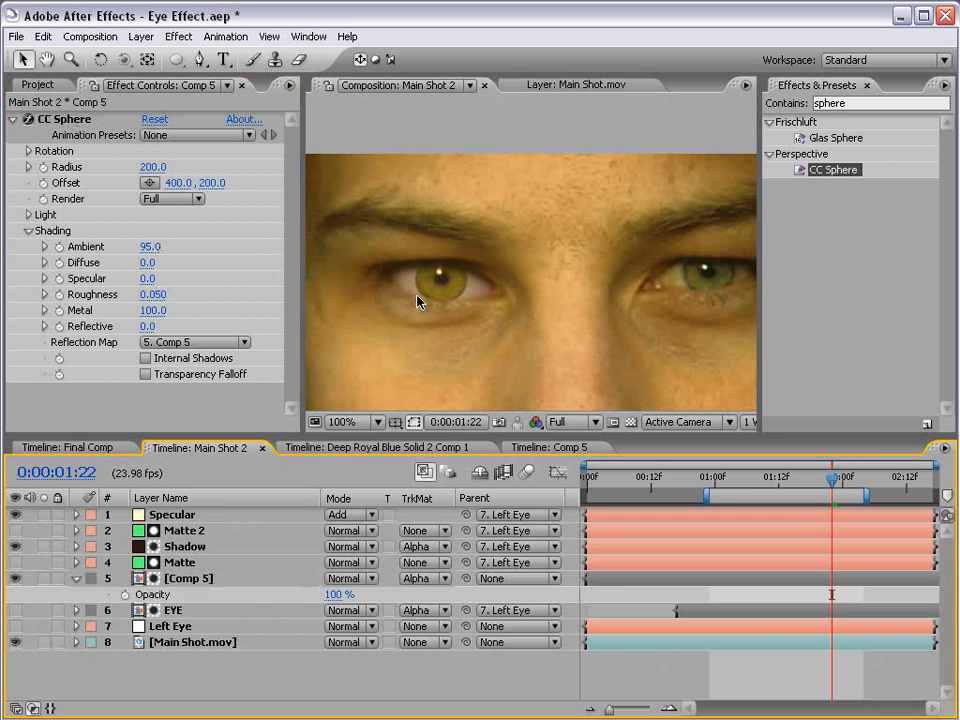
Step: Compare Comp 5 with Main Shot 2 at 0:00:01:19, and apply a Curves effect to Comp 5's Eye.jpg layer
{"action": "left_click", "coordinate": [527, 449]}
{"action": "left_click", "coordinate": [231, 447]}
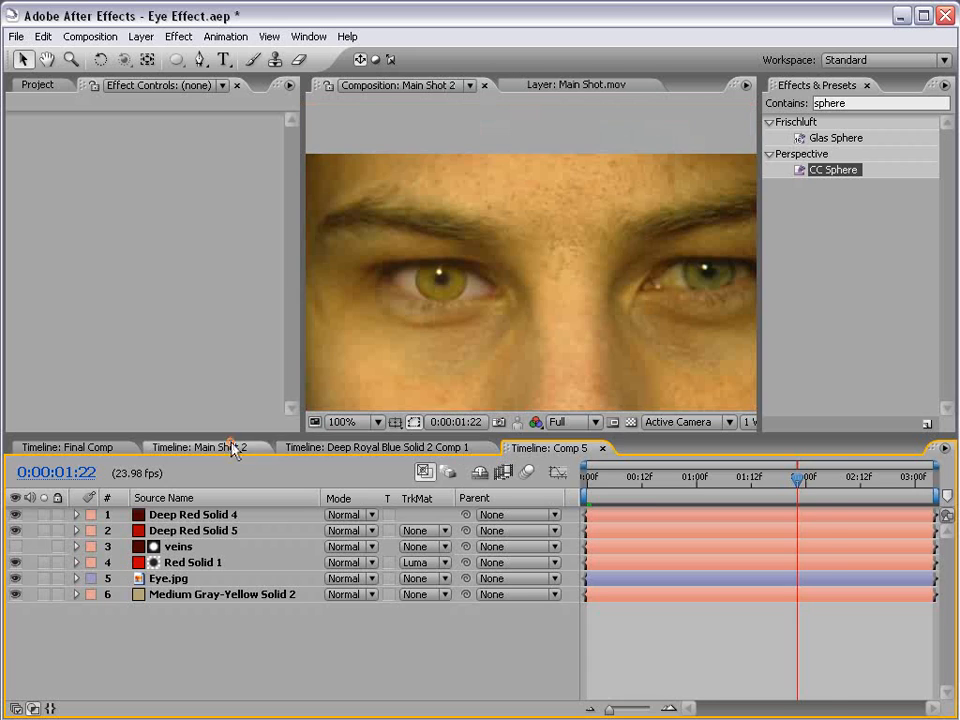
{"action": "left_click", "coordinate": [531, 448]}
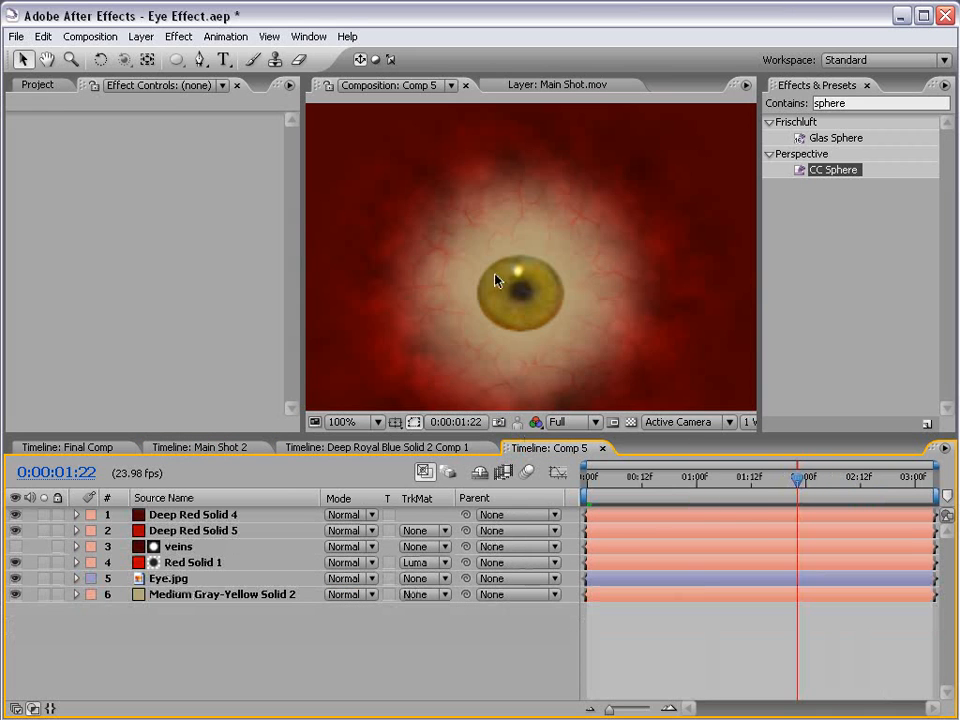
{"action": "left_click_drag", "start_coordinate": [649, 503], "coordinate": [783, 495]}
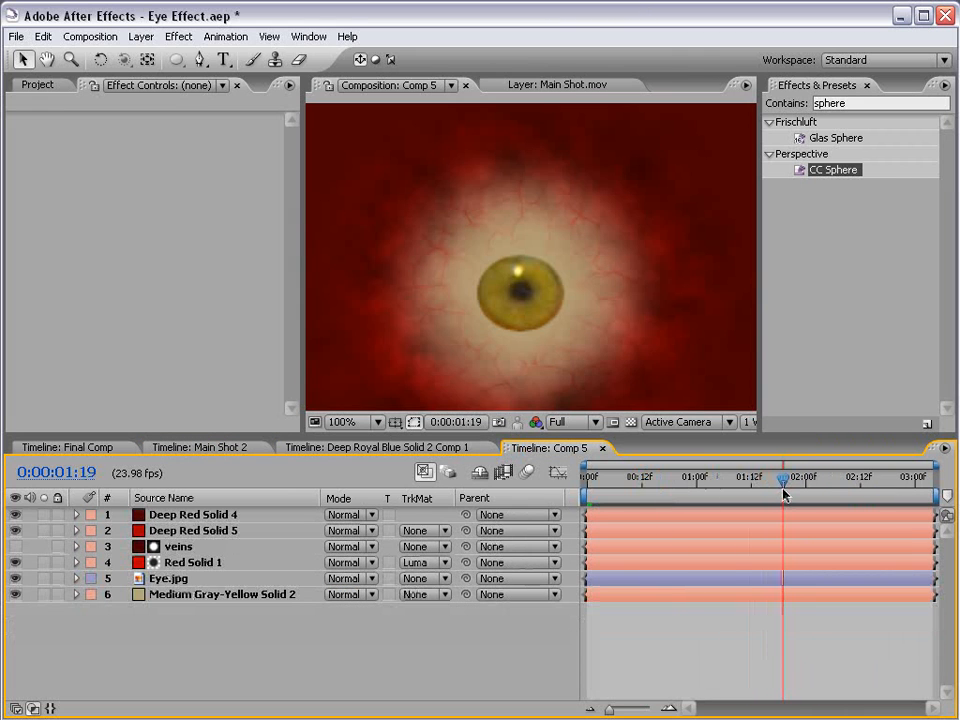
{"action": "left_click", "coordinate": [206, 447]}
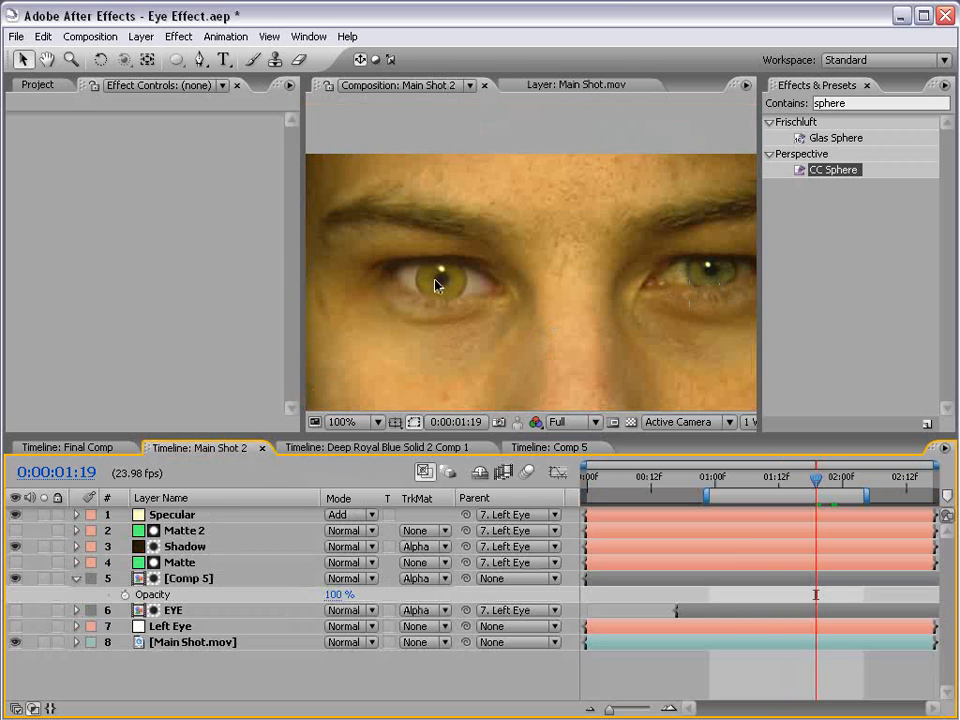
{"action": "left_click", "coordinate": [528, 448]}
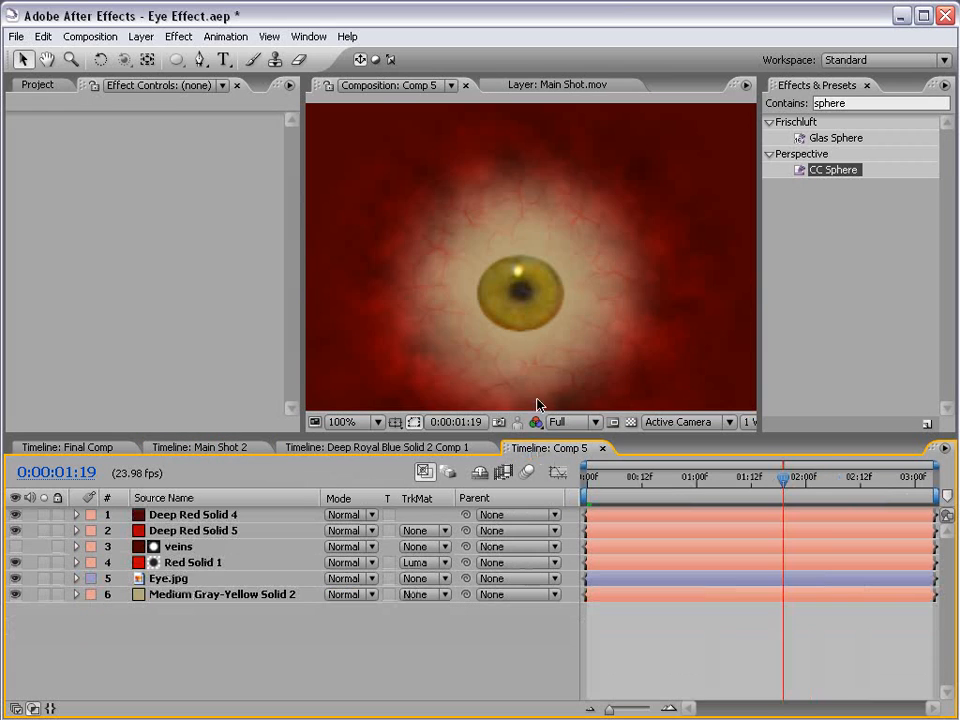
{"action": "left_click", "coordinate": [170, 578]}
{"action": "left_click", "coordinate": [178, 37]}
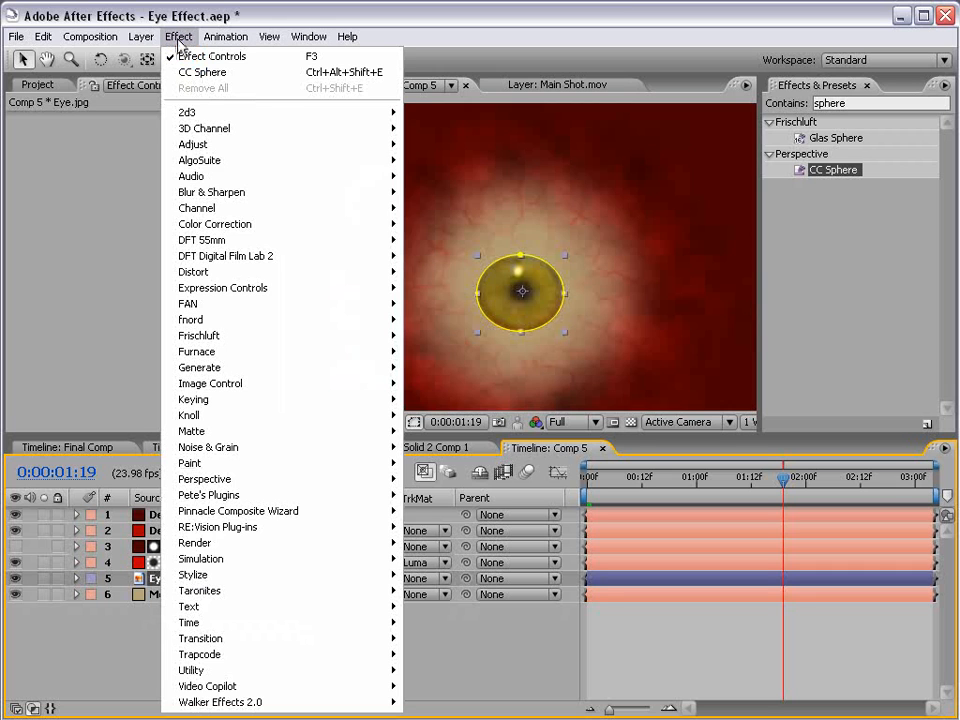
{"action": "mouse_move", "coordinate": [208, 226]}
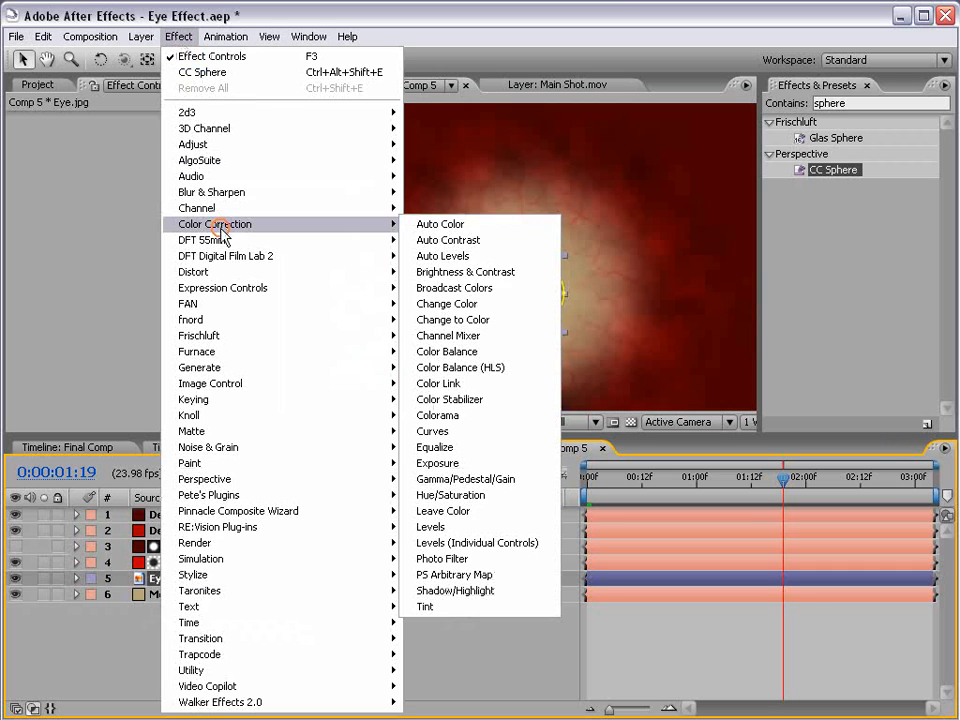
{"action": "left_click", "coordinate": [447, 437]}
Step: Pull the midpoint of Eye.jpg's Red curve slightly down, and lower the RGB curve's midpoint slightly as well
{"action": "left_click", "coordinate": [163, 150]}
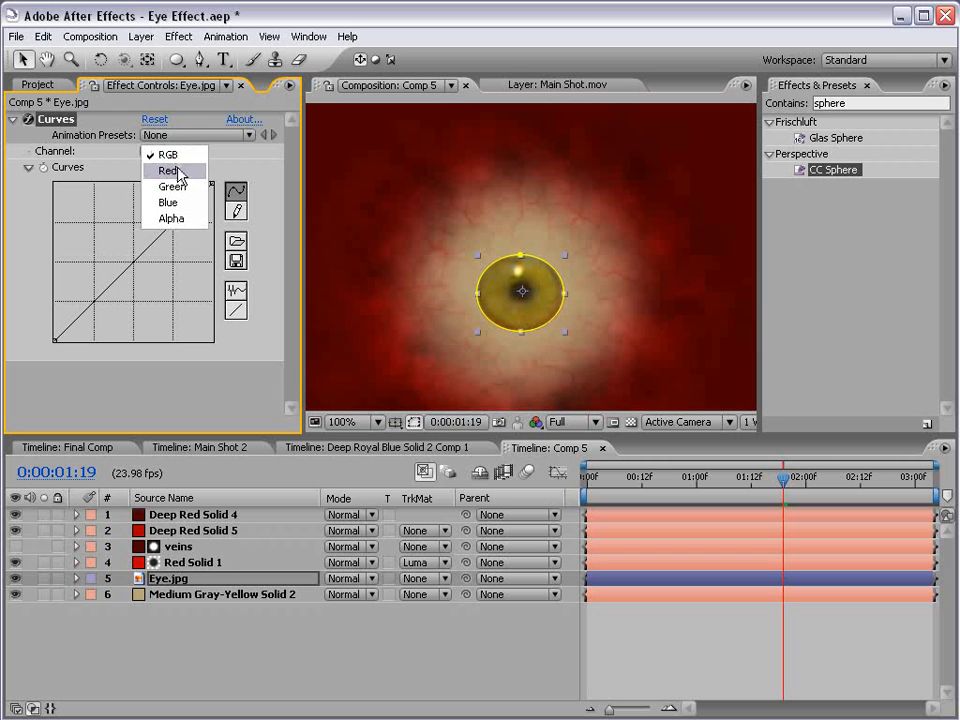
{"action": "left_click", "coordinate": [170, 171]}
{"action": "left_click_drag", "start_coordinate": [137, 258], "coordinate": [139, 267]}
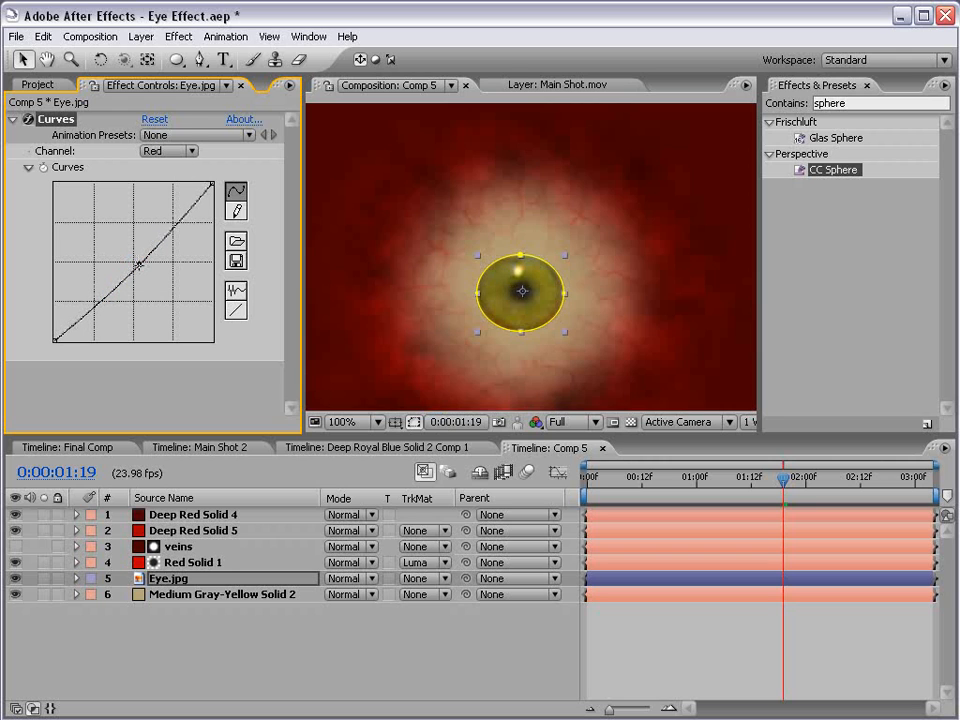
{"action": "left_click", "coordinate": [163, 150]}
{"action": "left_click", "coordinate": [162, 140]}
{"action": "left_click_drag", "start_coordinate": [141, 258], "coordinate": [147, 263]}
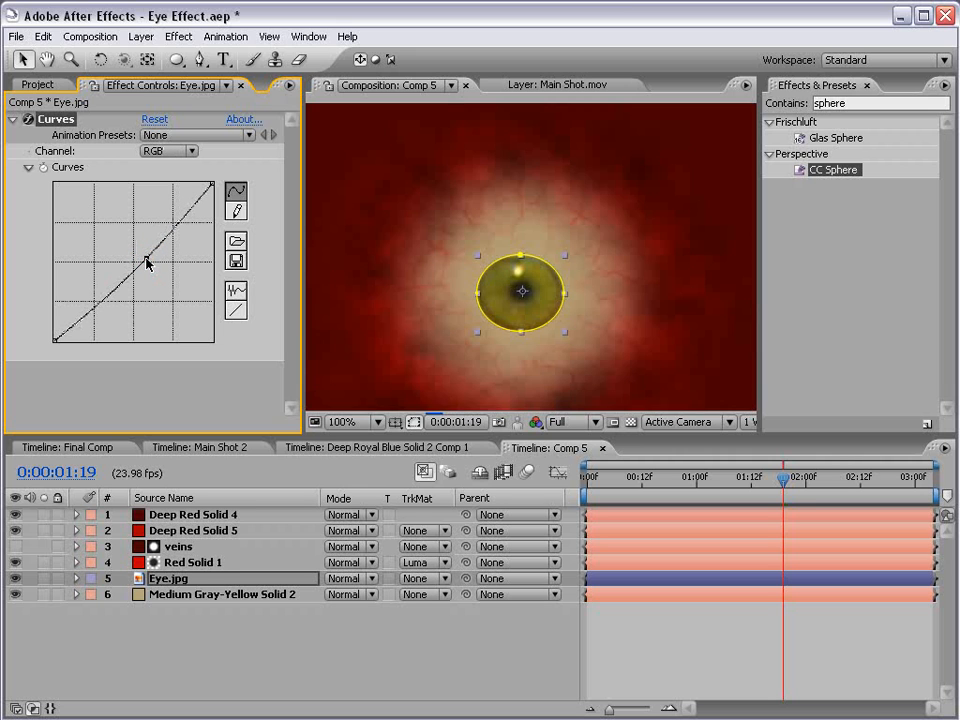
Step: Close the Deep Royal Blue Solid 2 Comp 1 timeline and return to Main Shot 2
{"action": "left_click", "coordinate": [322, 448]}
{"action": "left_click", "coordinate": [190, 453]}
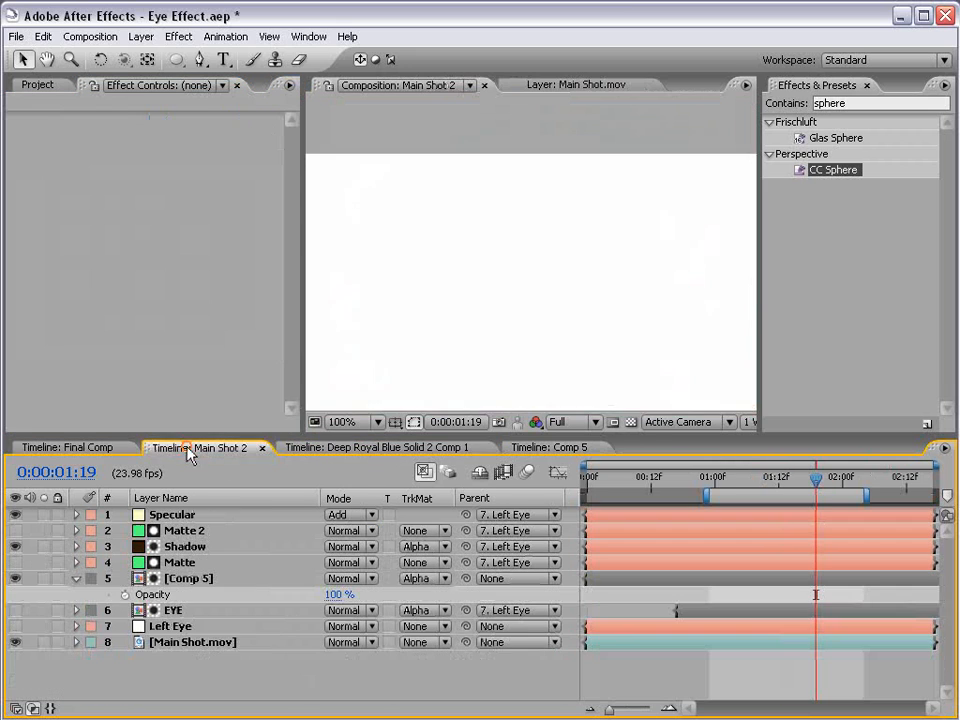
{"action": "left_click", "coordinate": [476, 448]}
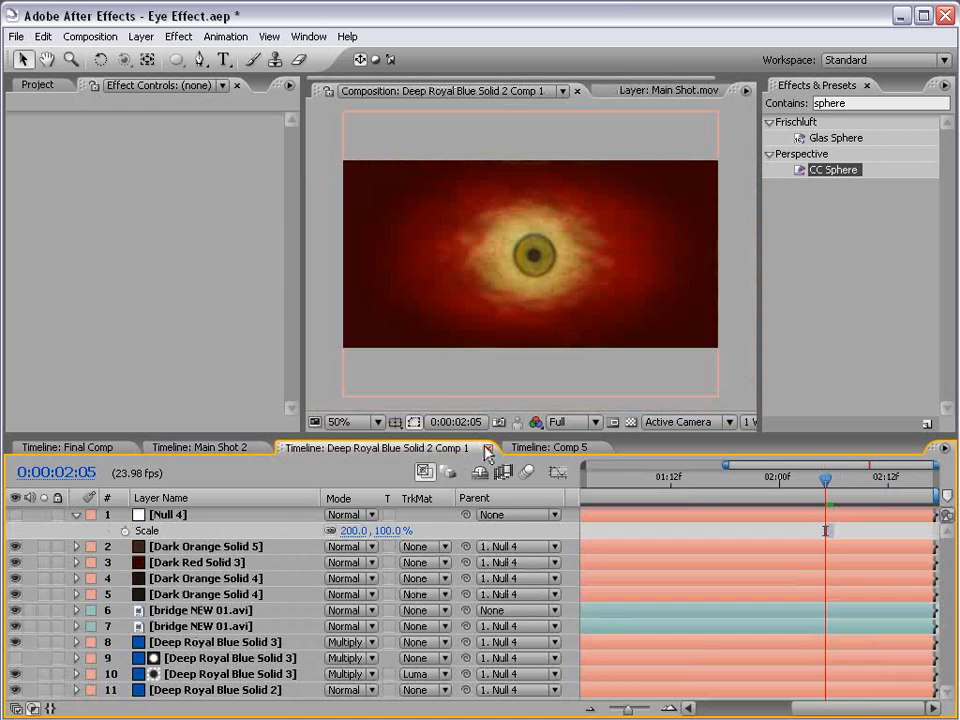
{"action": "left_click", "coordinate": [489, 449]}
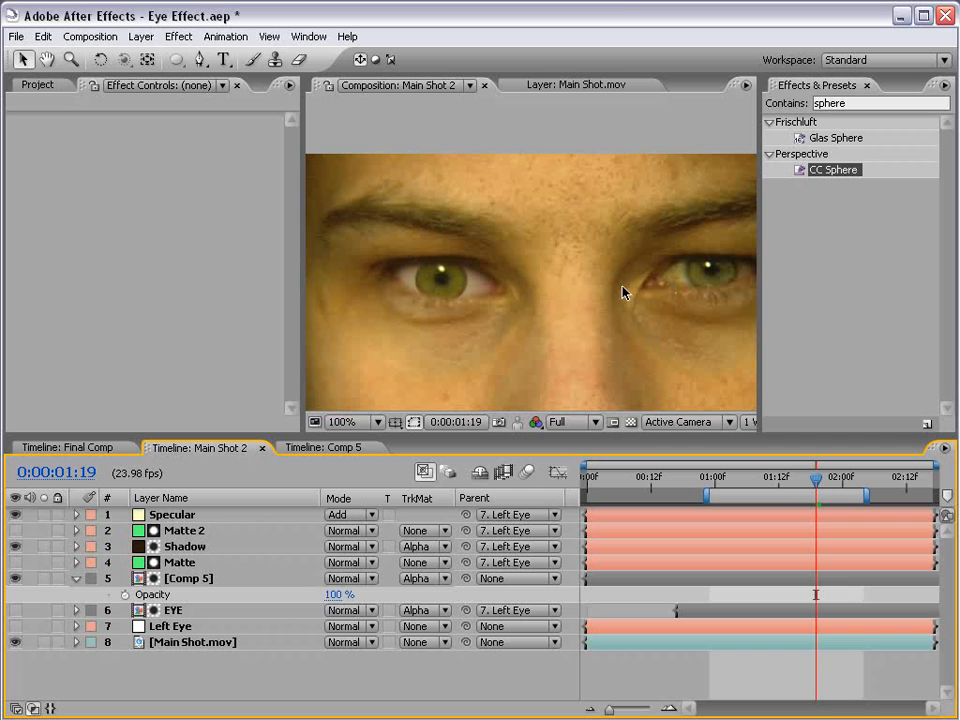
Step: Recolor Medium Gray-Yellow Solid 2 in Comp 5 to a slightly greener, more saturated yellow
{"action": "left_click", "coordinate": [316, 449]}
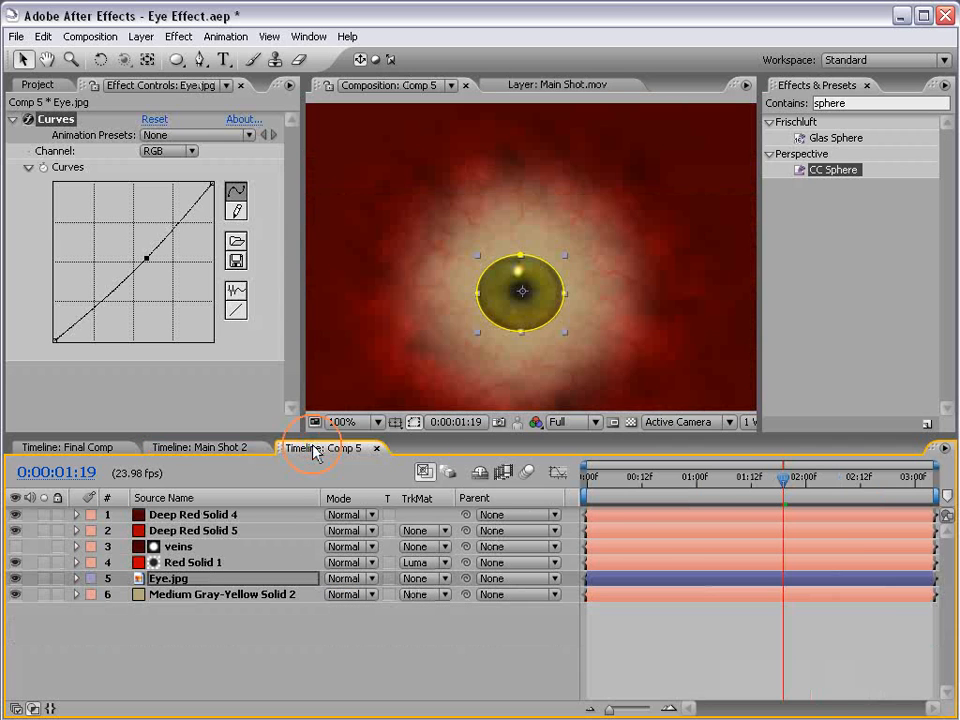
{"action": "left_click", "coordinate": [201, 594]}
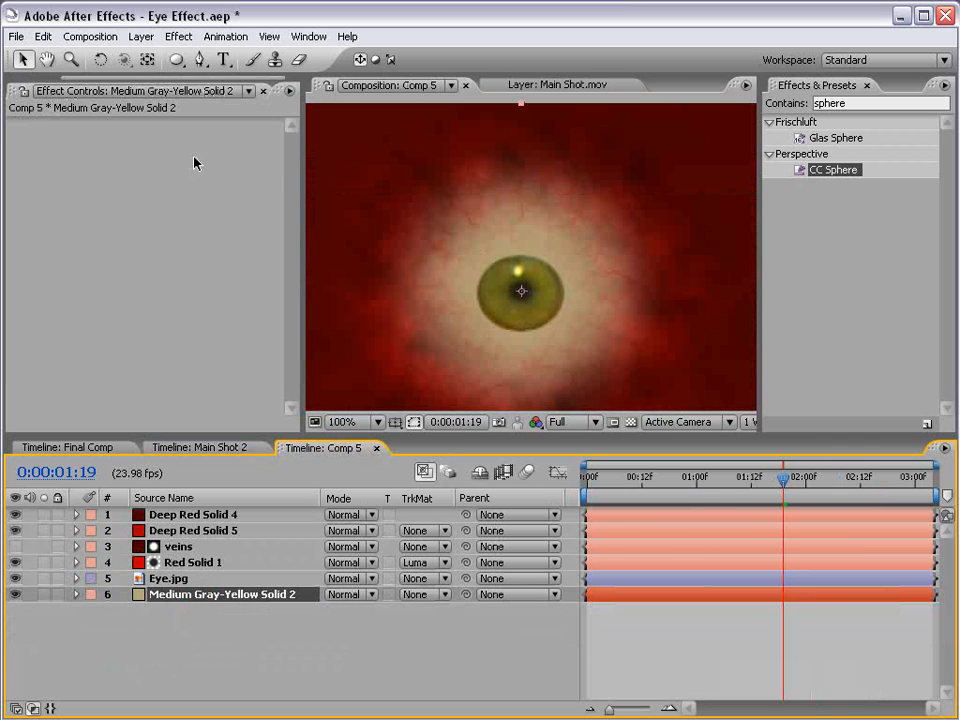
{"action": "left_click", "coordinate": [141, 36]}
{"action": "left_click", "coordinate": [165, 73]}
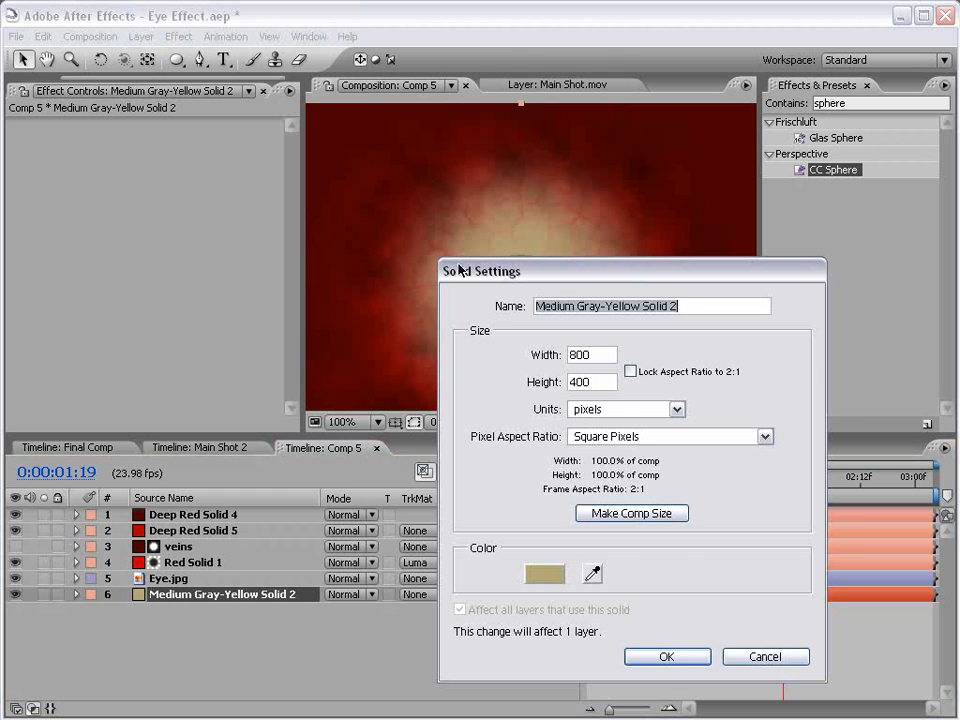
{"action": "left_click", "coordinate": [530, 563]}
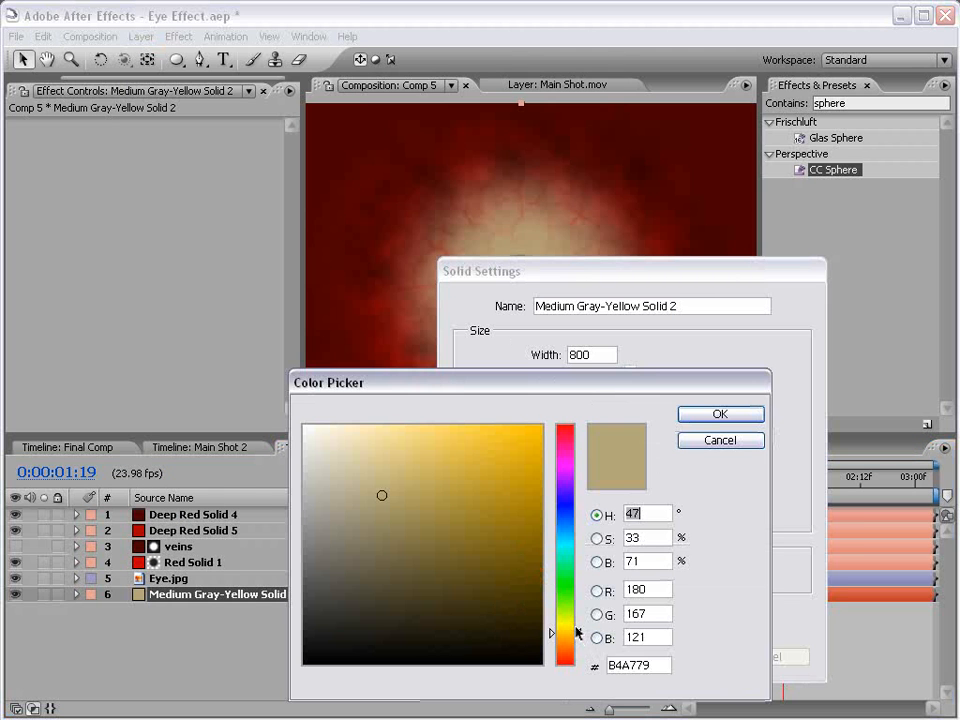
{"action": "left_click", "coordinate": [578, 628]}
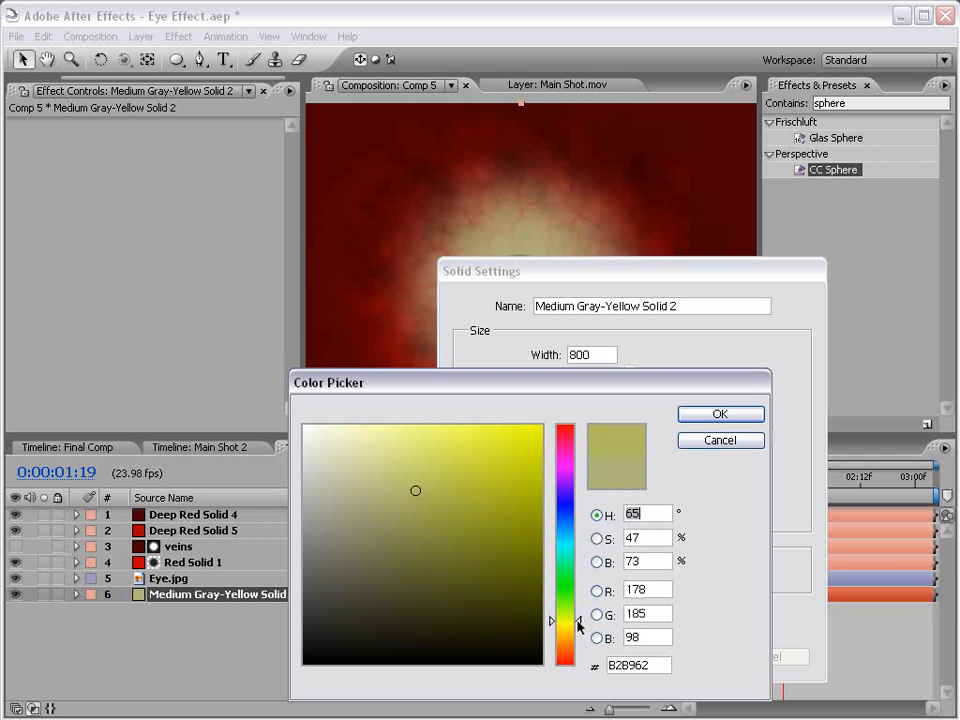
{"action": "left_click_drag", "start_coordinate": [577, 619], "coordinate": [577, 622]}
{"action": "left_click", "coordinate": [706, 412]}
{"action": "left_click", "coordinate": [669, 656]}
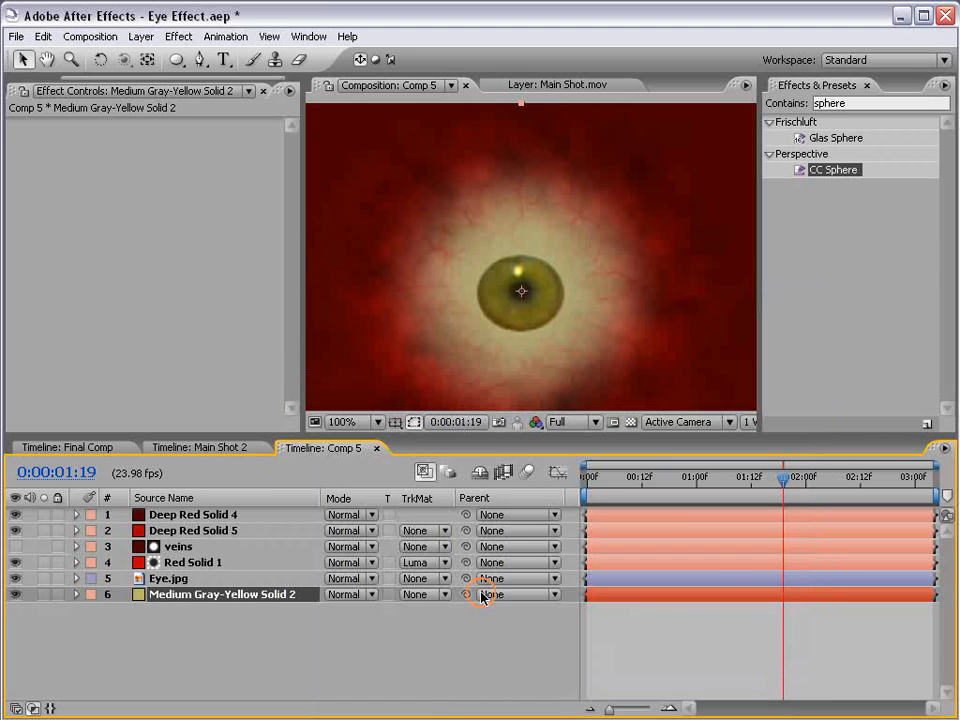
Step: Inspect the iris edge up close in Main Shot 2, and feather the Eye.jpg mask in Comp 5 by 4 pixels
{"action": "left_click", "coordinate": [220, 449]}
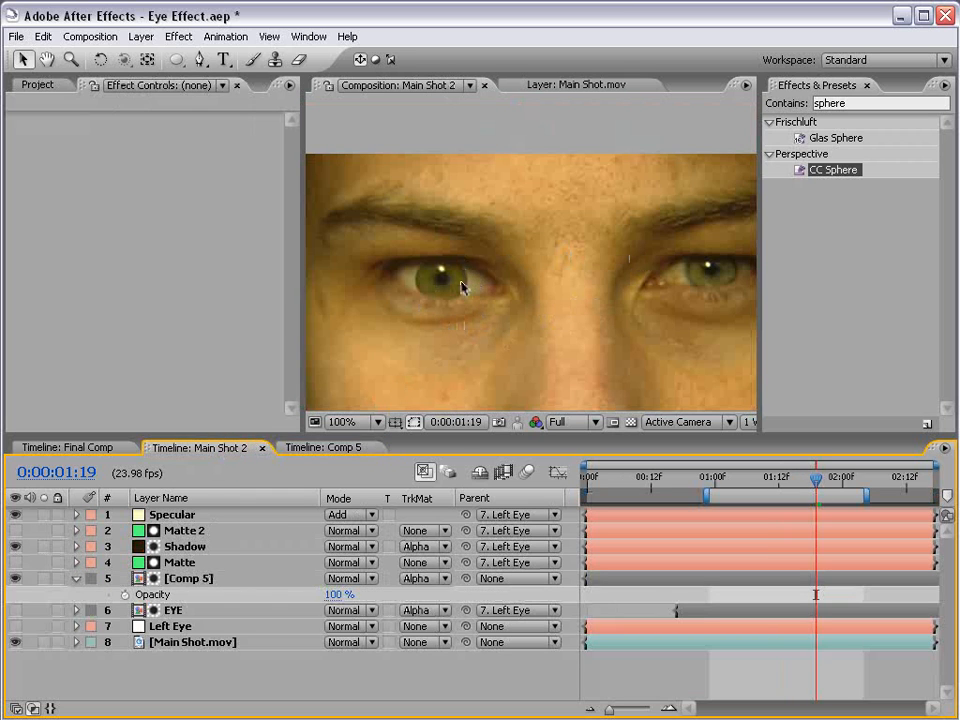
{"action": "key", "text": "period"}
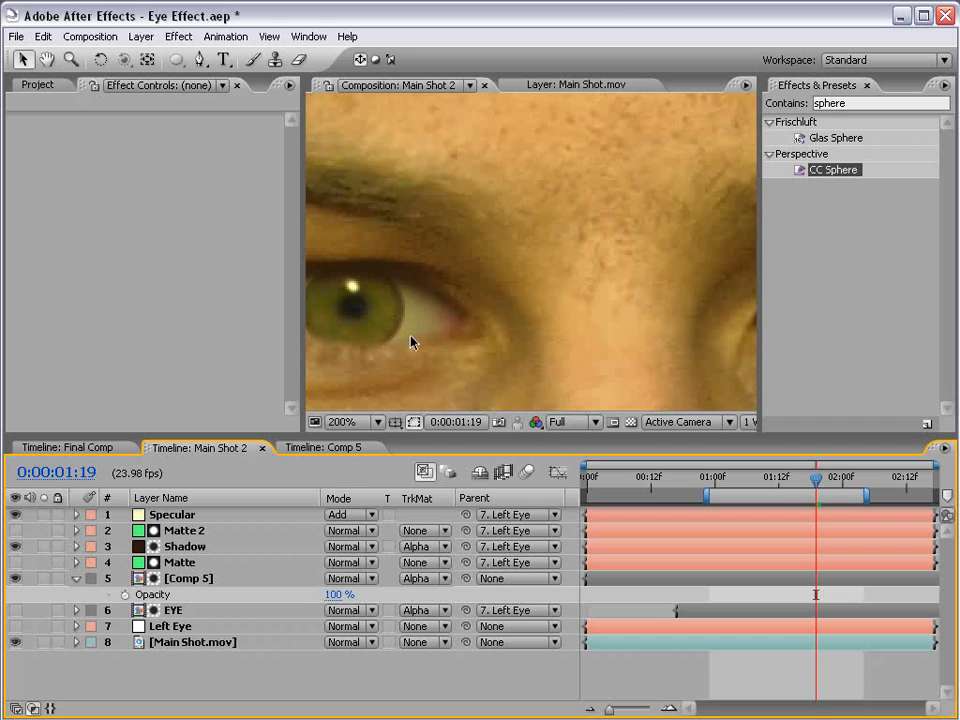
{"action": "key", "text": "h"}
{"action": "mouse_move", "coordinate": [636, 332]}
{"action": "left_mouse_down"}
{"action": "mouse_move", "coordinate": [402, 318]}
{"action": "mouse_move", "coordinate": [624, 340]}
{"action": "left_mouse_up"}
{"action": "key", "text": "comma"}
{"action": "left_click", "coordinate": [315, 448]}
{"action": "key", "text": "v"}
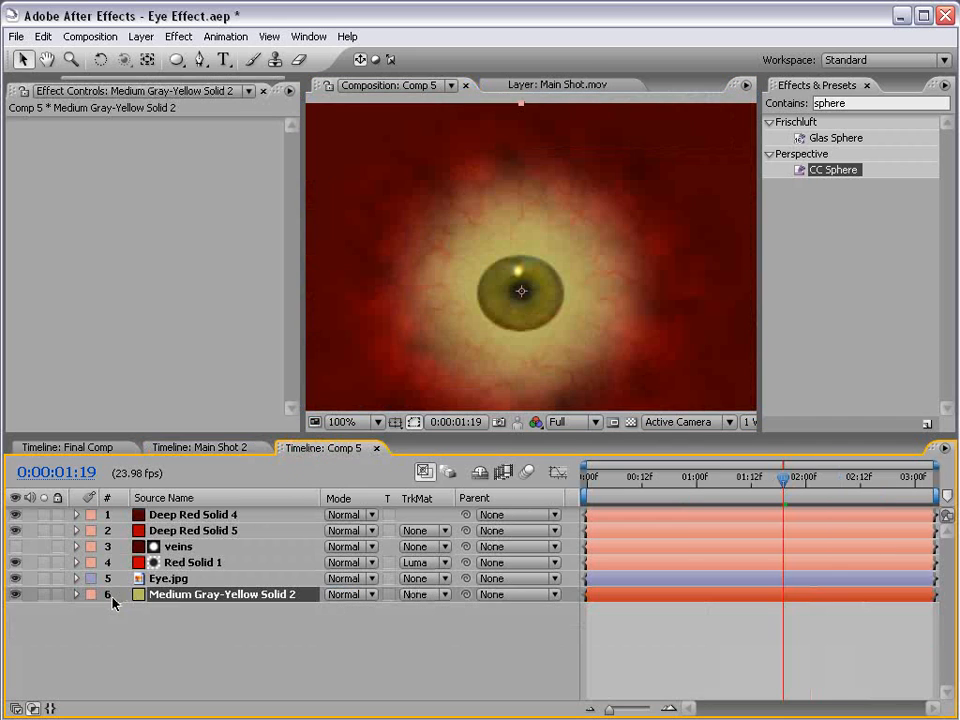
{"action": "left_click", "coordinate": [177, 580]}
{"action": "key", "text": "f"}
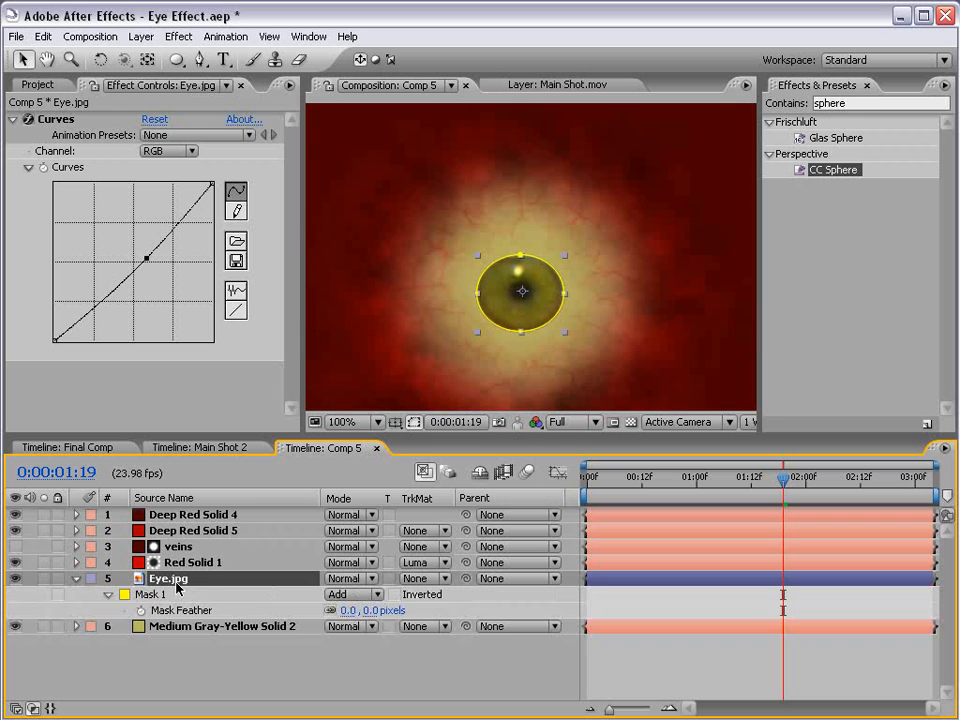
{"action": "left_click", "coordinate": [366, 610]}
{"action": "type", "text": "4"}
{"action": "key", "text": "Return"}
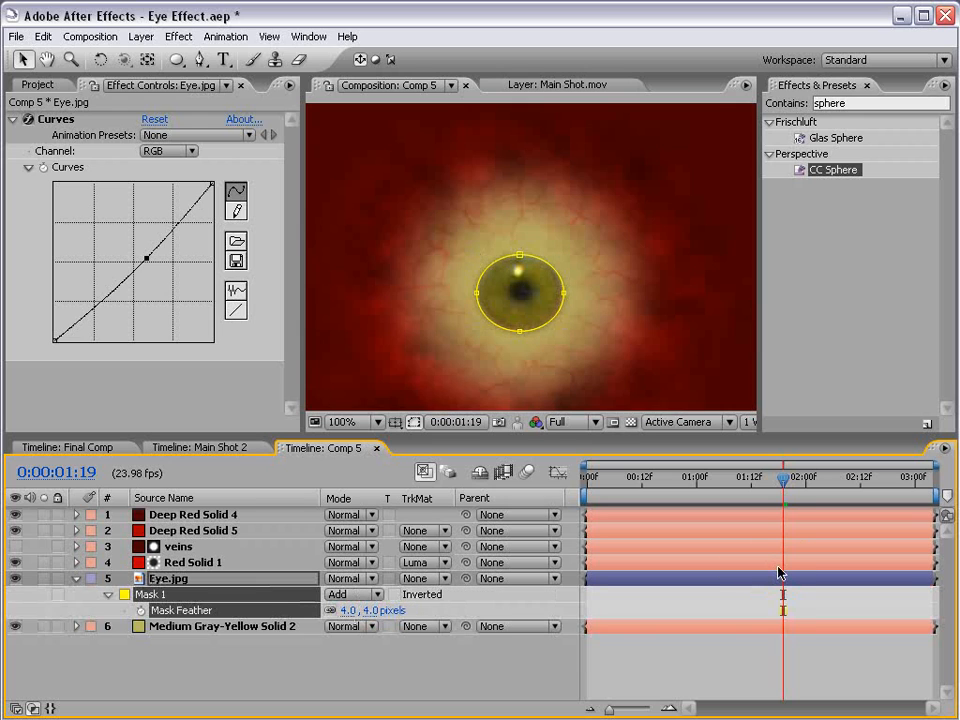
Step: Compare the softened replacement eye with the actor's real eye in Main Shot 2
{"action": "left_click", "coordinate": [623, 640]}
{"action": "left_click", "coordinate": [199, 447]}
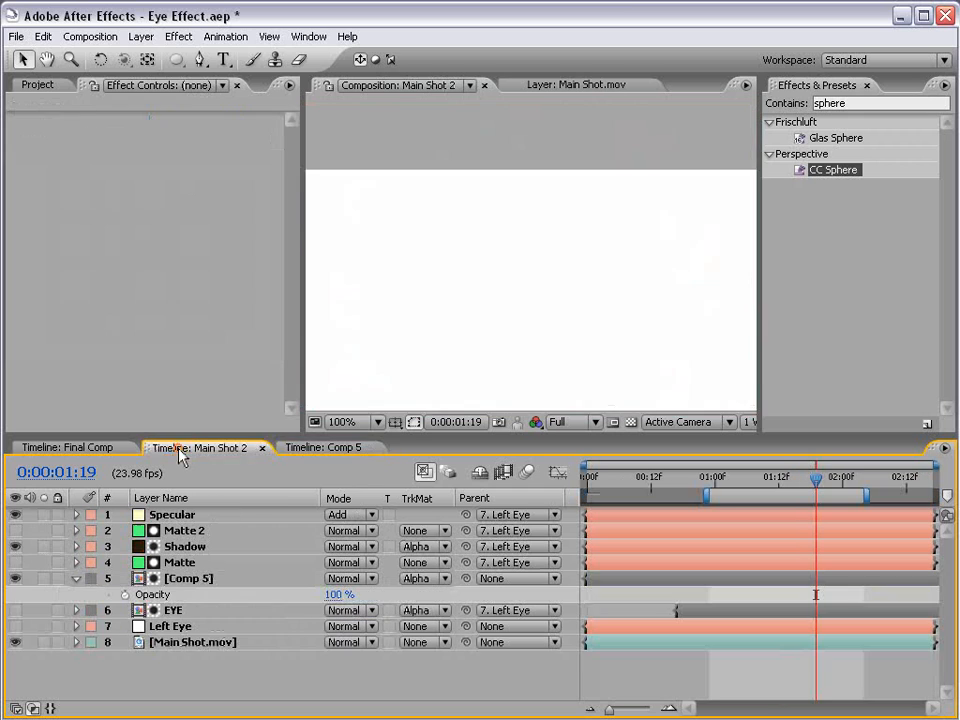
{"action": "key", "text": "space"}
{"action": "left_click_drag", "start_coordinate": [692, 358], "coordinate": [583, 322]}
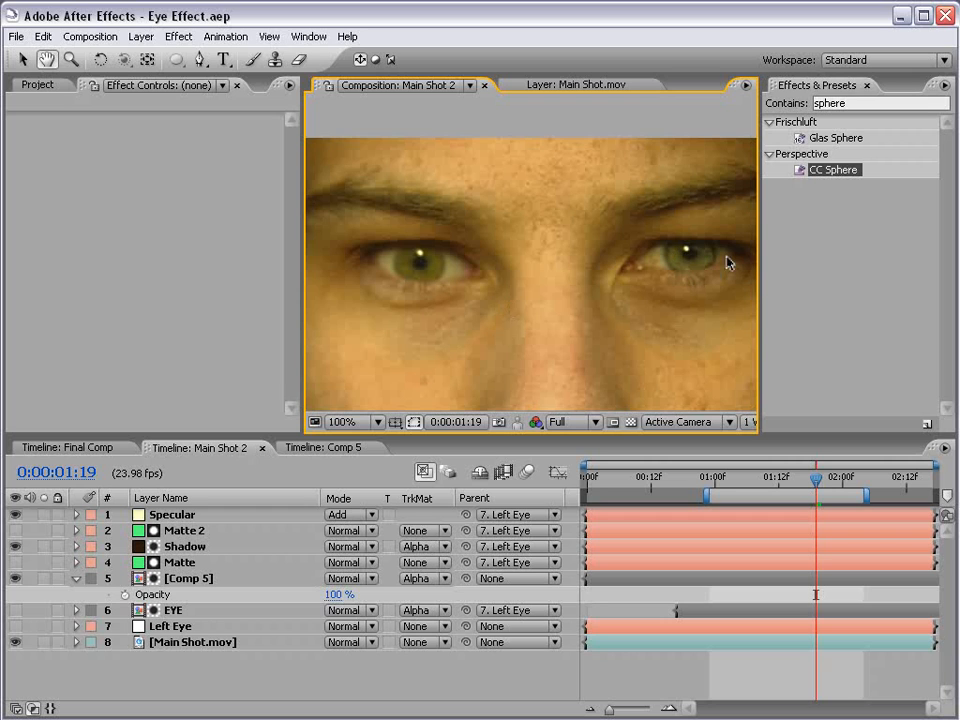
Step: Add an 800 x 400 solid to Comp 5 using the dark color sampled from the pupil, and hide it
{"action": "left_click", "coordinate": [318, 448]}
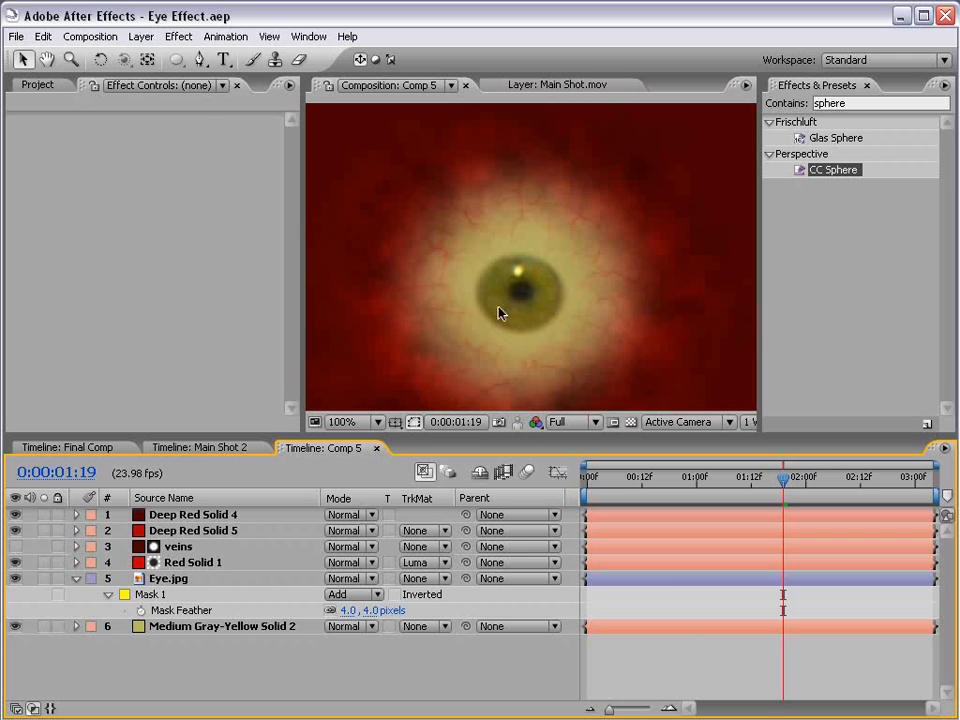
{"action": "left_click", "coordinate": [141, 36]}
{"action": "mouse_move", "coordinate": [334, 56]}
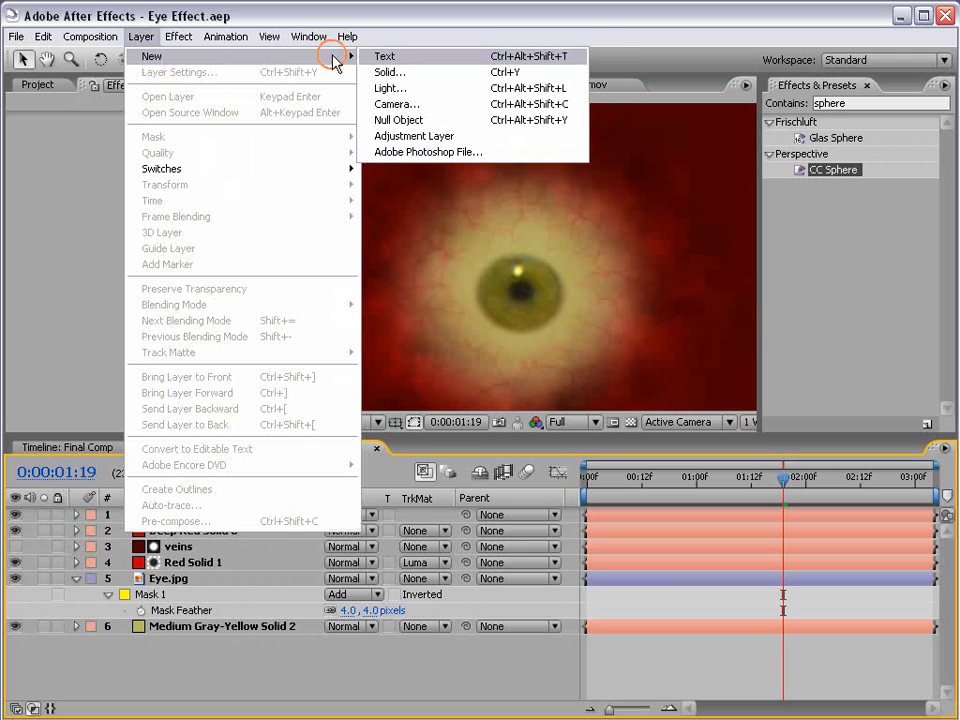
{"action": "left_click", "coordinate": [379, 71]}
{"action": "left_click_drag", "start_coordinate": [535, 270], "coordinate": [745, 233]}
{"action": "left_click", "coordinate": [802, 538]}
{"action": "left_click", "coordinate": [519, 281]}
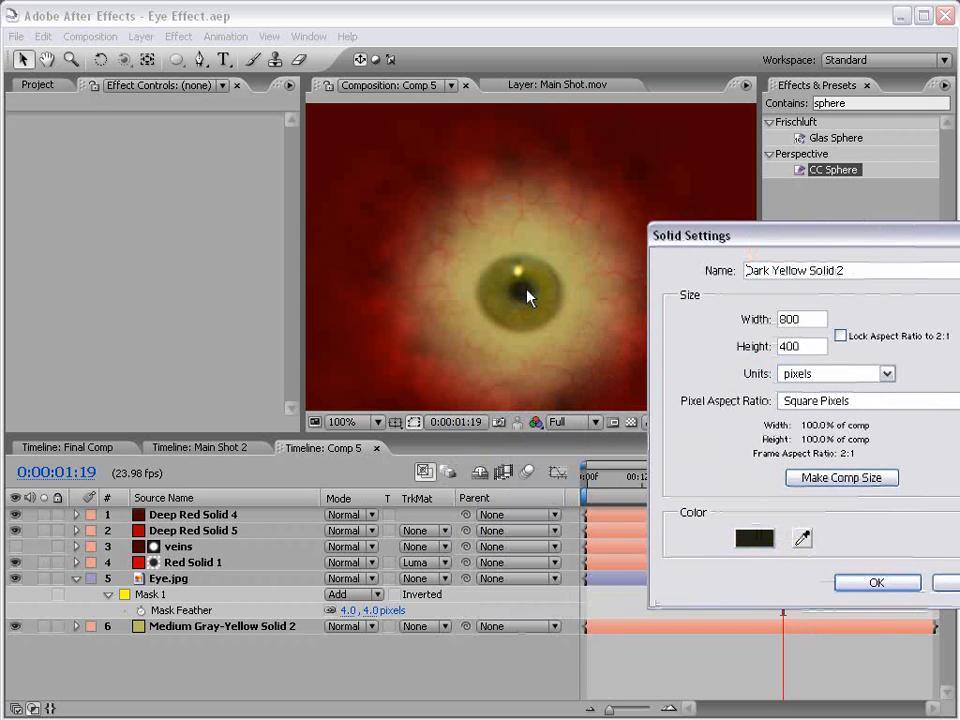
{"action": "left_click", "coordinate": [870, 583]}
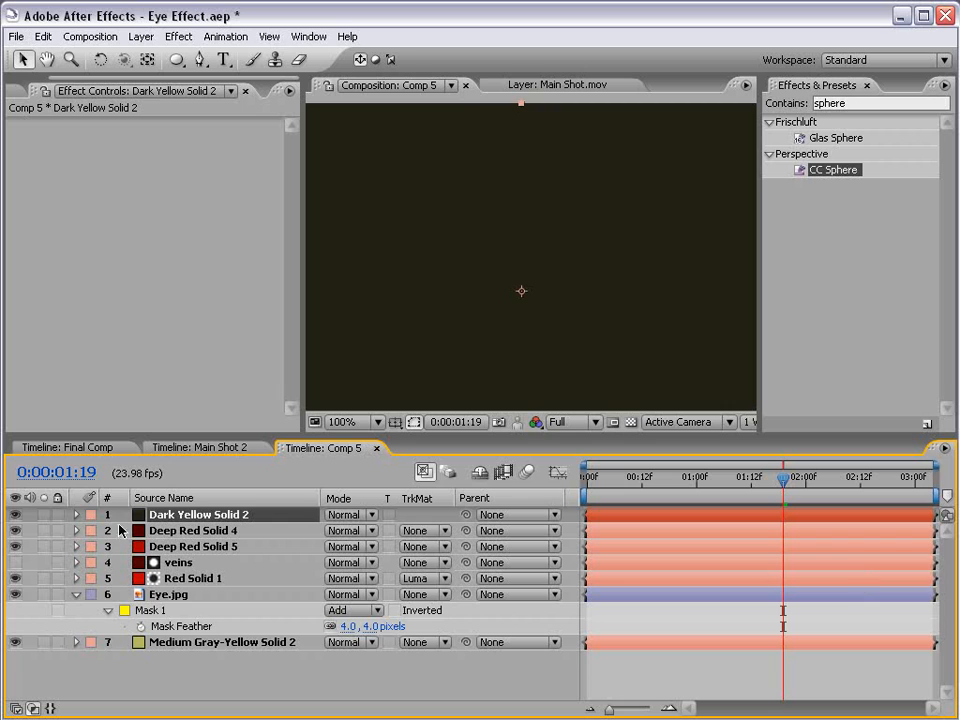
{"action": "left_click", "coordinate": [15, 514]}
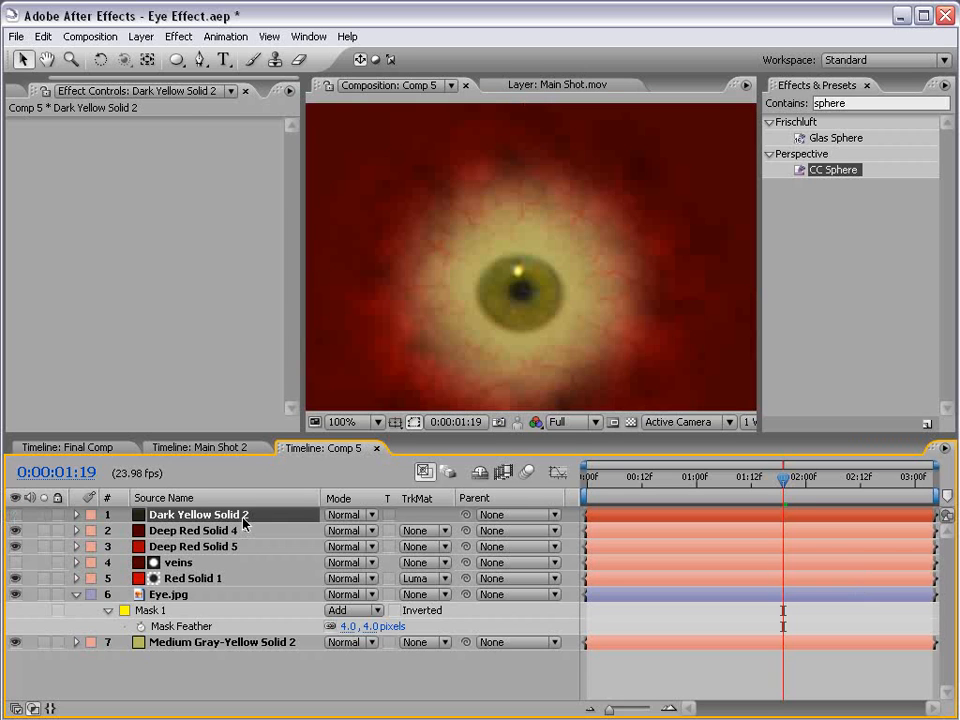
Step: Draw a circular mask matching the outline of the iris on the hidden Dark Yellow Solid 2 layer
{"action": "left_click_drag", "start_coordinate": [176, 59], "coordinate": [245, 80]}
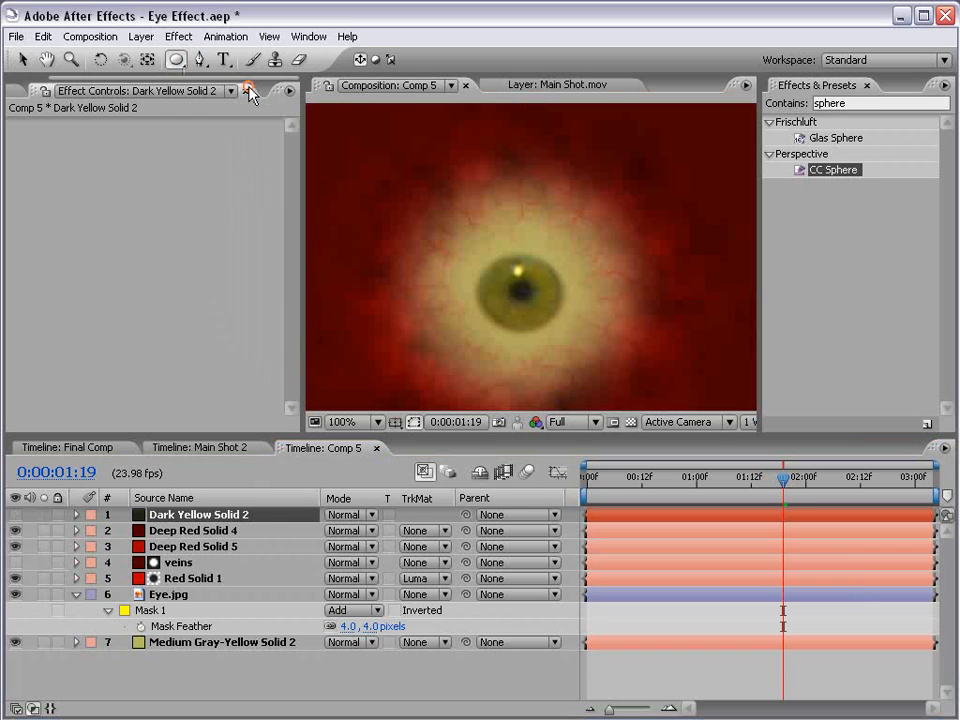
{"action": "left_click_drag", "start_coordinate": [519, 289], "coordinate": [565, 333]}
{"action": "key", "text": "v"}
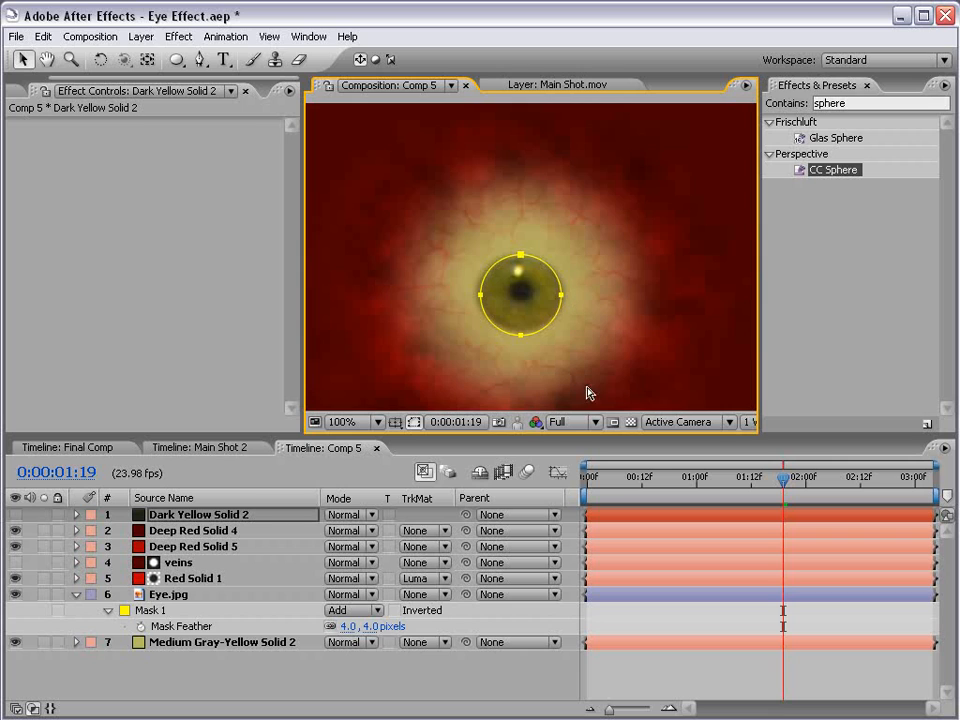
Step: Duplicate Mask 1 on Dark Yellow Solid 2, make the layer visible, and set Mask 2 to Subtract
{"action": "left_click", "coordinate": [175, 516]}
{"action": "key", "text": "m"}
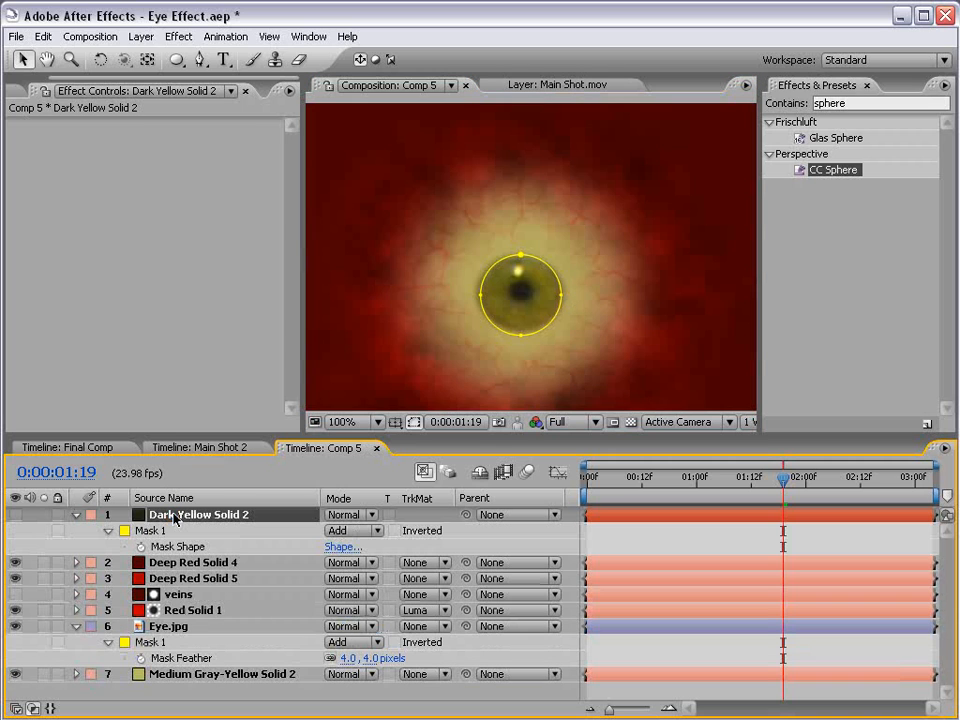
{"action": "left_click", "coordinate": [158, 533]}
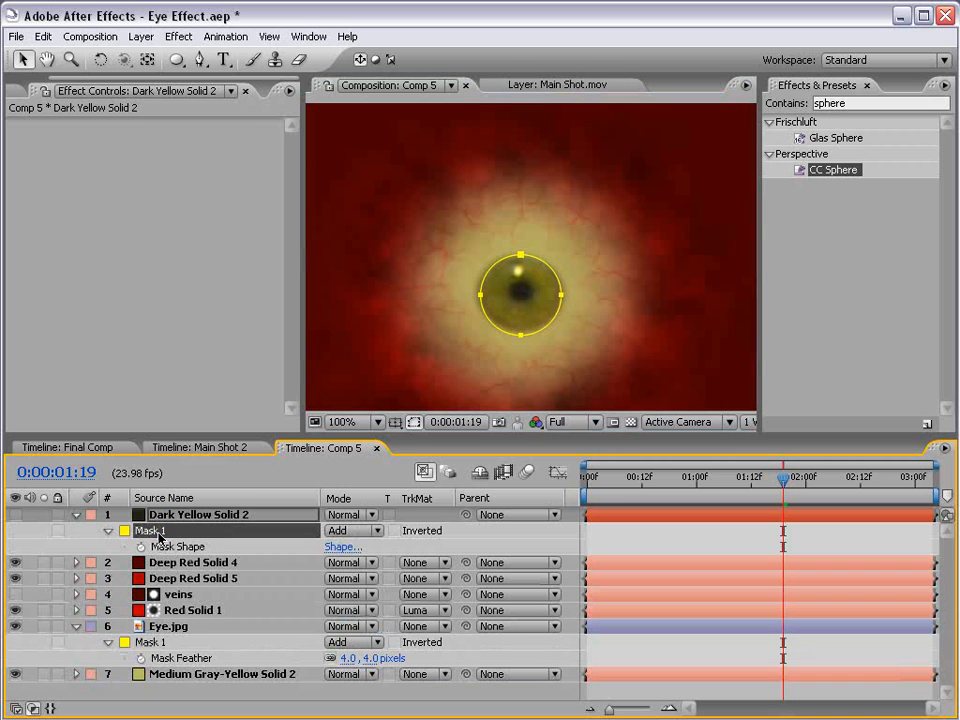
{"action": "left_click", "coordinate": [43, 36]}
{"action": "left_click", "coordinate": [70, 200]}
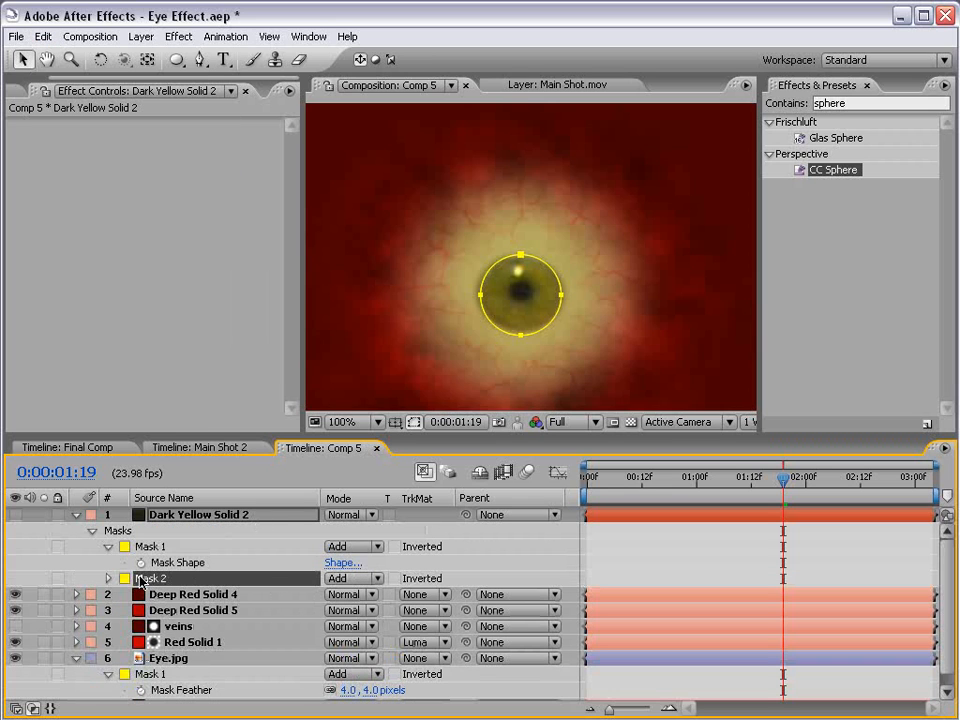
{"action": "left_click", "coordinate": [16, 514]}
{"action": "left_click", "coordinate": [352, 578]}
{"action": "left_click", "coordinate": [356, 591]}
{"action": "left_click", "coordinate": [456, 549]}
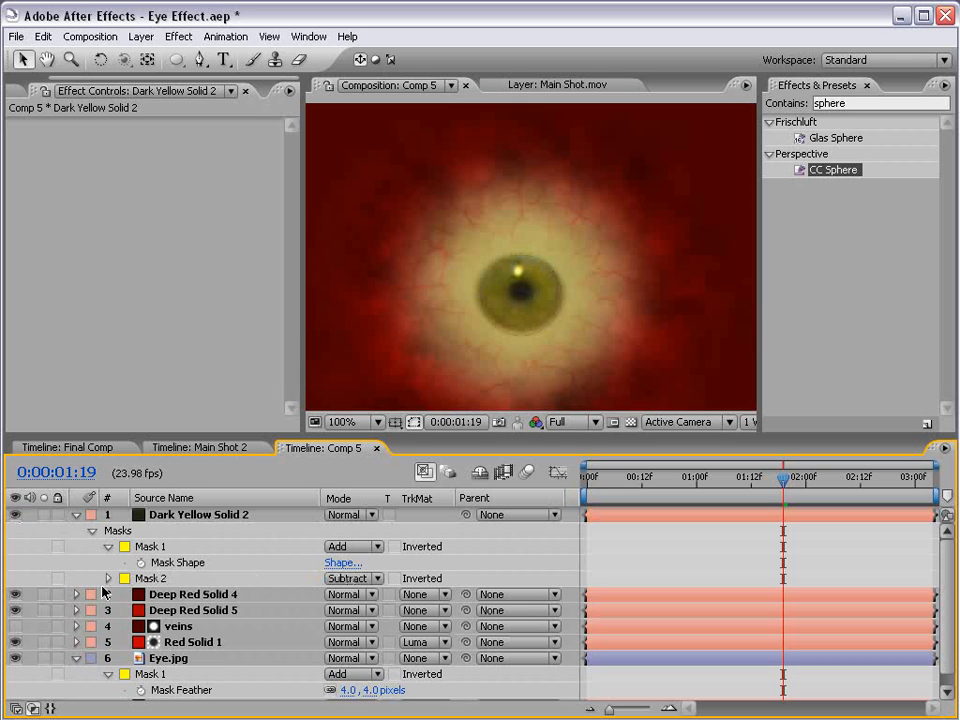
Step: Contract the subtracting Mask 2 with a Mask Expansion of -6 pixels to form a thin dark ring
{"action": "left_click", "coordinate": [108, 579]}
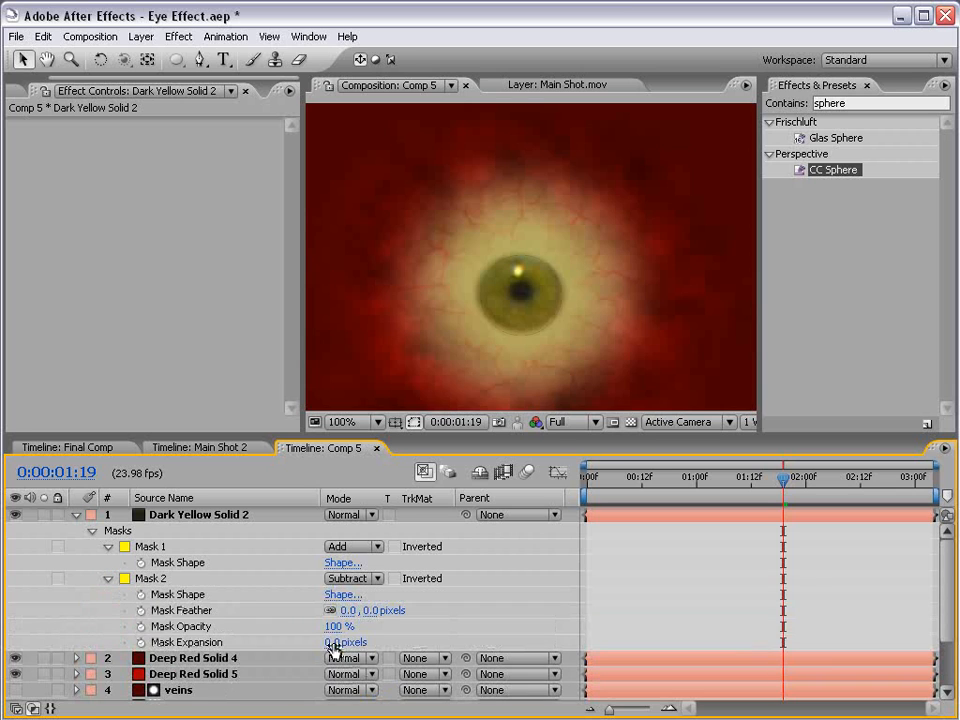
{"action": "mouse_move", "coordinate": [329, 642]}
{"action": "left_mouse_down"}
{"action": "mouse_move", "coordinate": [360, 642]}
{"action": "mouse_move", "coordinate": [327, 642]}
{"action": "left_mouse_up"}
{"action": "left_click", "coordinate": [641, 594]}
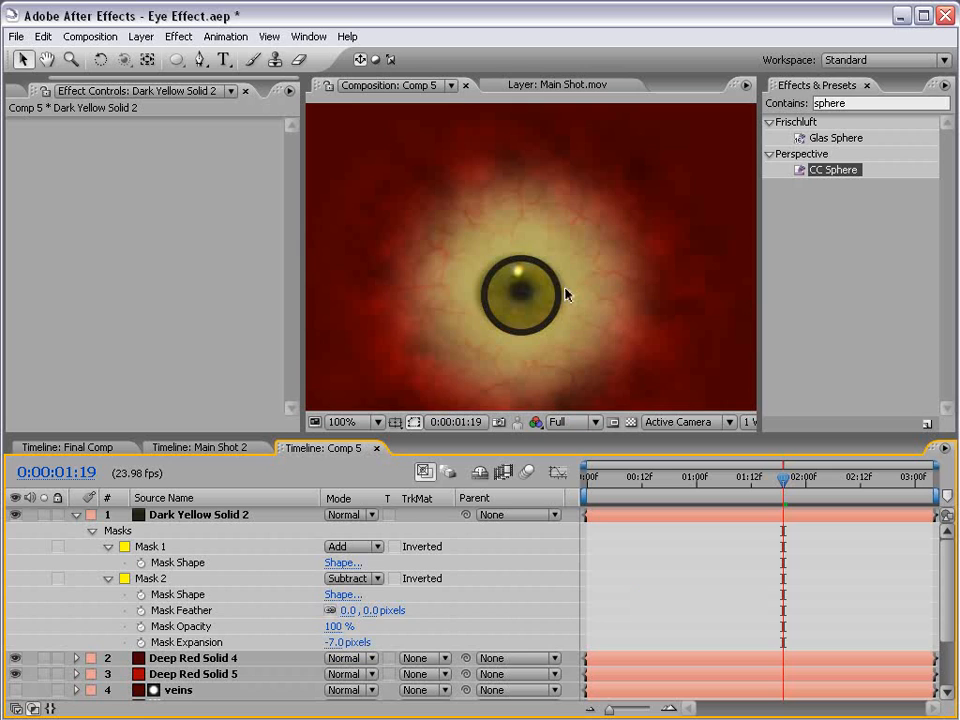
{"action": "left_click_drag", "start_coordinate": [331, 642], "coordinate": [330, 642]}
{"action": "left_click", "coordinate": [160, 578]}
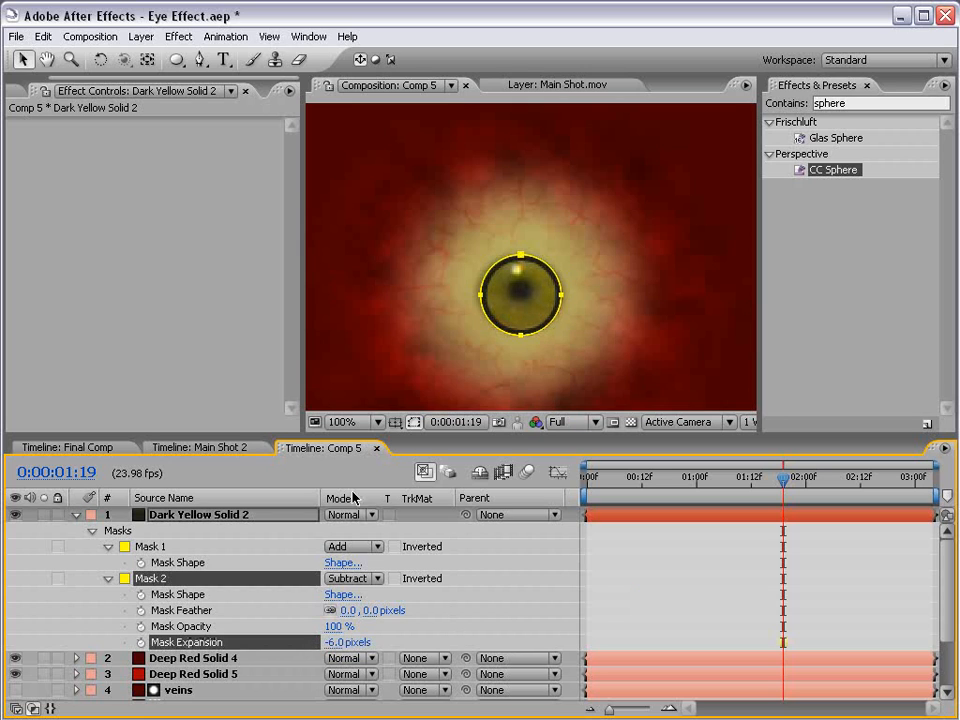
Step: Apply Fast Blur to Dark Yellow Solid 2 with a Blurriness of 10
{"action": "left_click", "coordinate": [178, 37]}
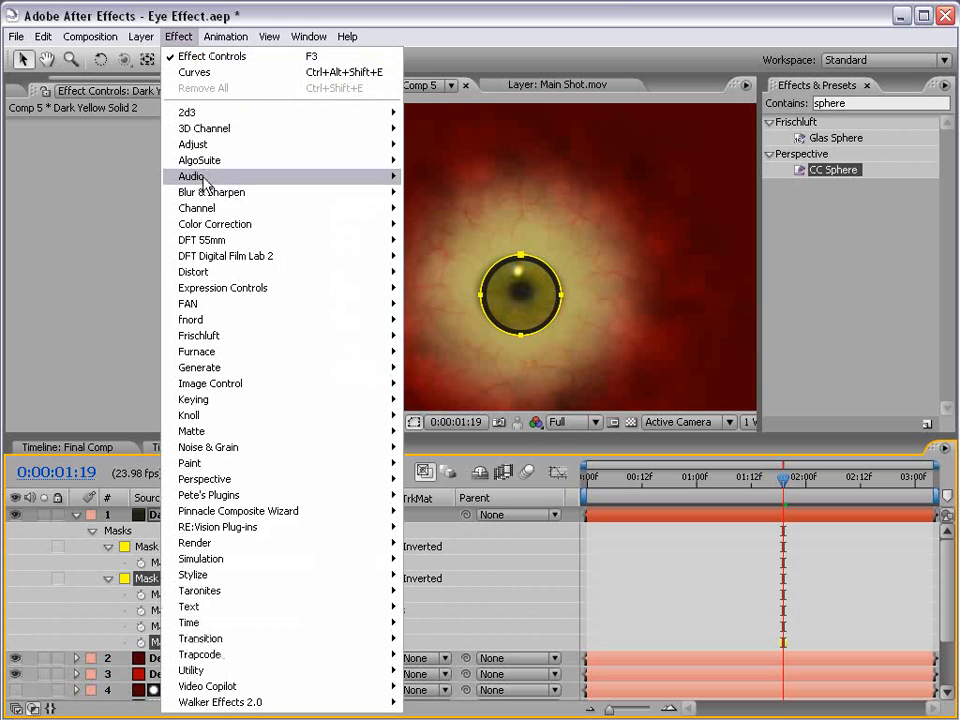
{"action": "mouse_move", "coordinate": [185, 192]}
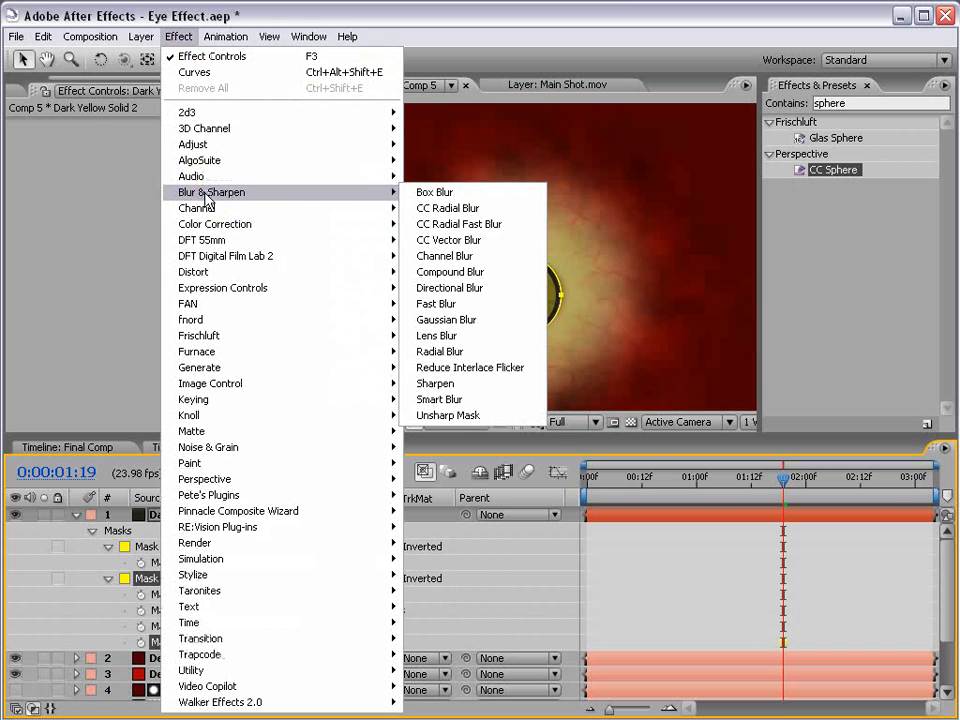
{"action": "left_click", "coordinate": [478, 305]}
{"action": "left_click", "coordinate": [150, 157]}
{"action": "type", "text": "10"}
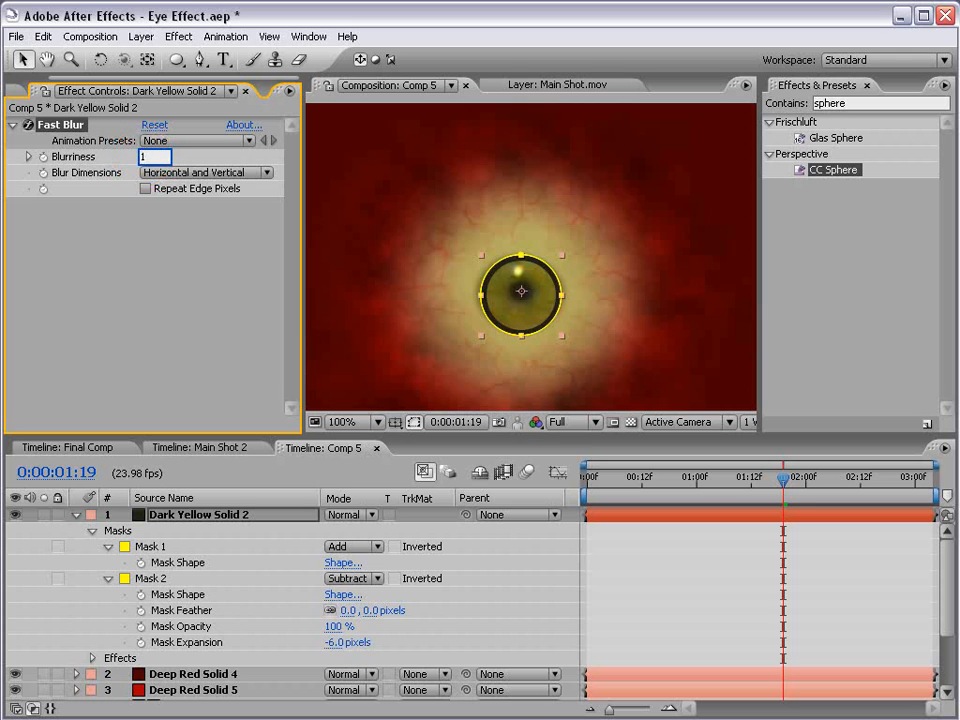
{"action": "key", "text": "Return"}
{"action": "left_click", "coordinate": [611, 546]}
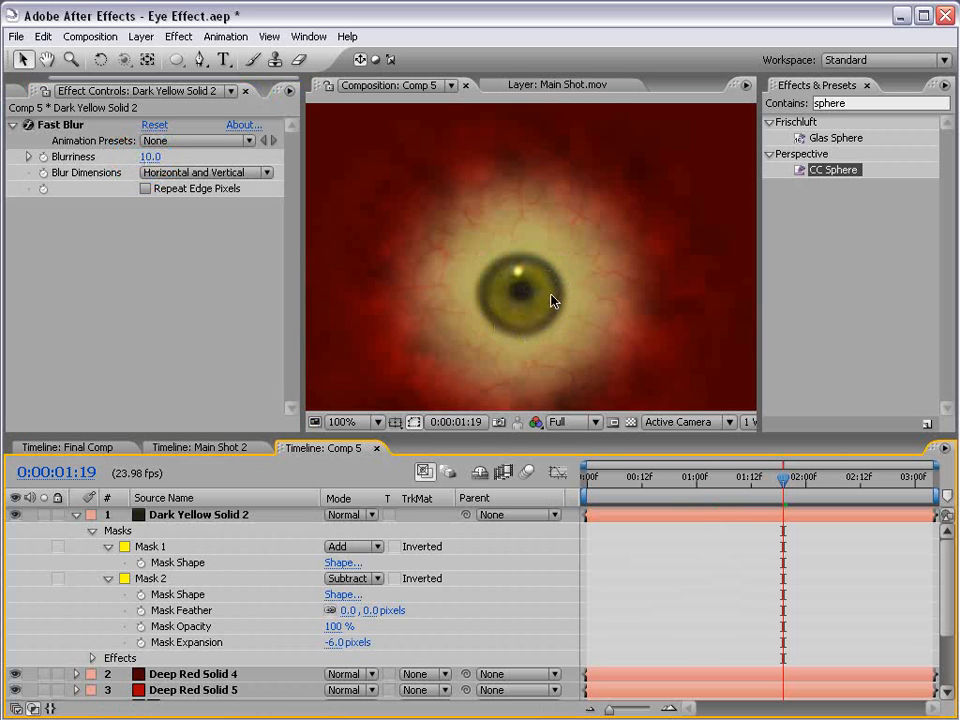
Step: Find the Roughen Edges effect, apply it to Dark Yellow Solid 2, and reduce its Border to 0.80
{"action": "left_click_drag", "start_coordinate": [885, 103], "coordinate": [673, 122]}
{"action": "type", "text": "rough"}
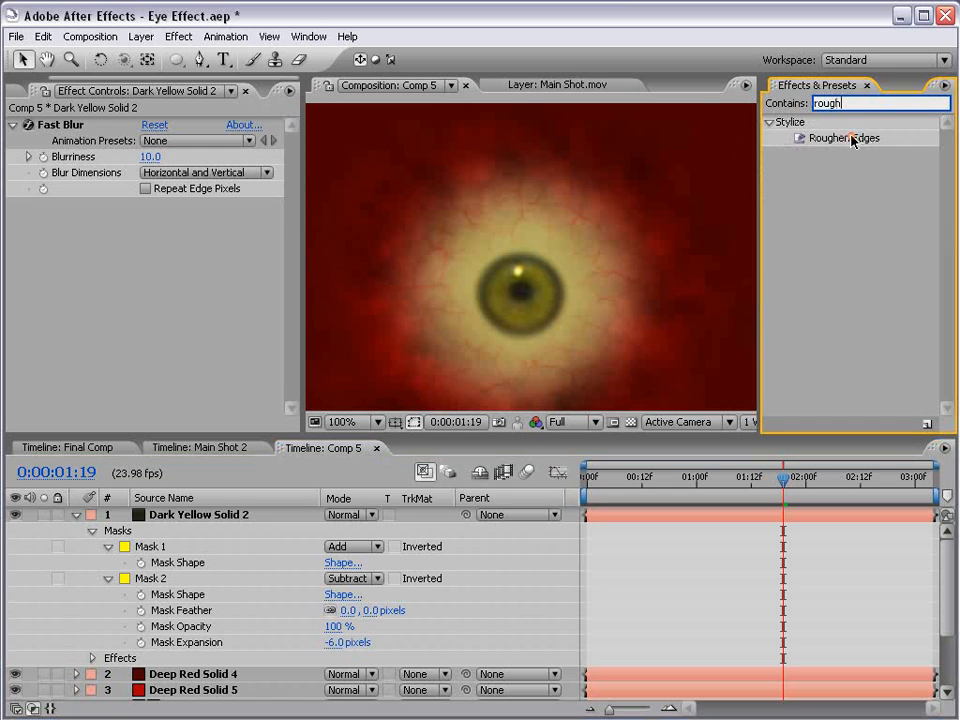
{"action": "left_click_drag", "start_coordinate": [851, 140], "coordinate": [190, 516]}
{"action": "left_click", "coordinate": [153, 259]}
{"action": "key", "text": "Return"}
{"action": "left_click", "coordinate": [692, 585]}
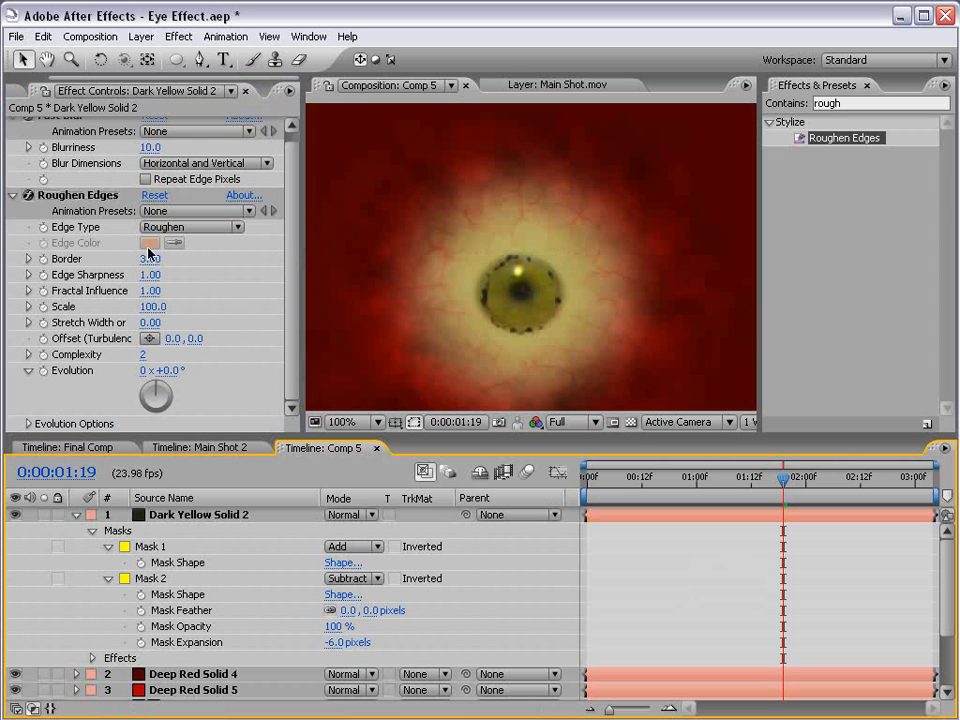
{"action": "left_click_drag", "start_coordinate": [138, 258], "coordinate": [136, 258]}
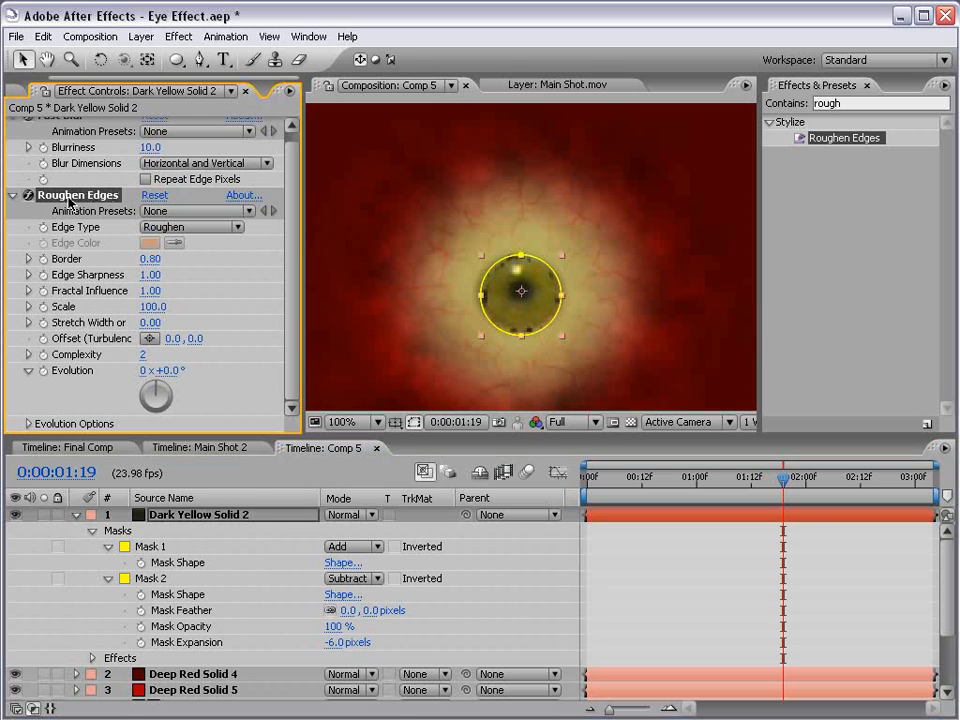
Step: Reorder the effects on Dark Yellow Solid 2 so that Roughen Edges comes before Fast Blur
{"action": "scroll", "coordinate": [114, 186], "scroll_direction": "up", "scroll_amount": 2}
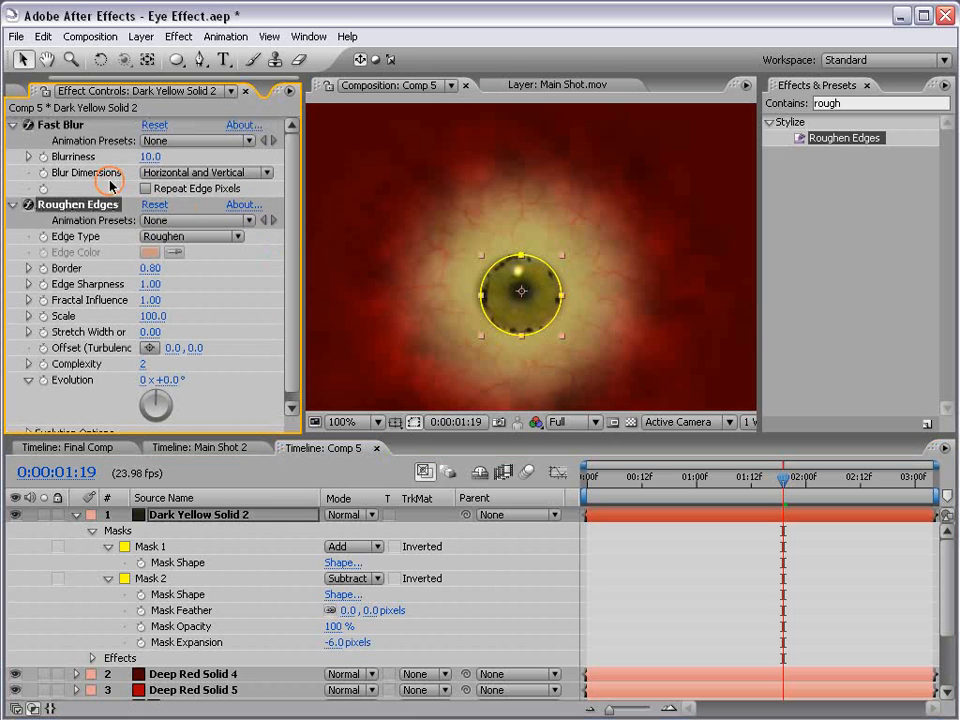
{"action": "left_click", "coordinate": [13, 124]}
{"action": "left_click", "coordinate": [13, 140]}
{"action": "left_click_drag", "start_coordinate": [55, 130], "coordinate": [57, 152]}
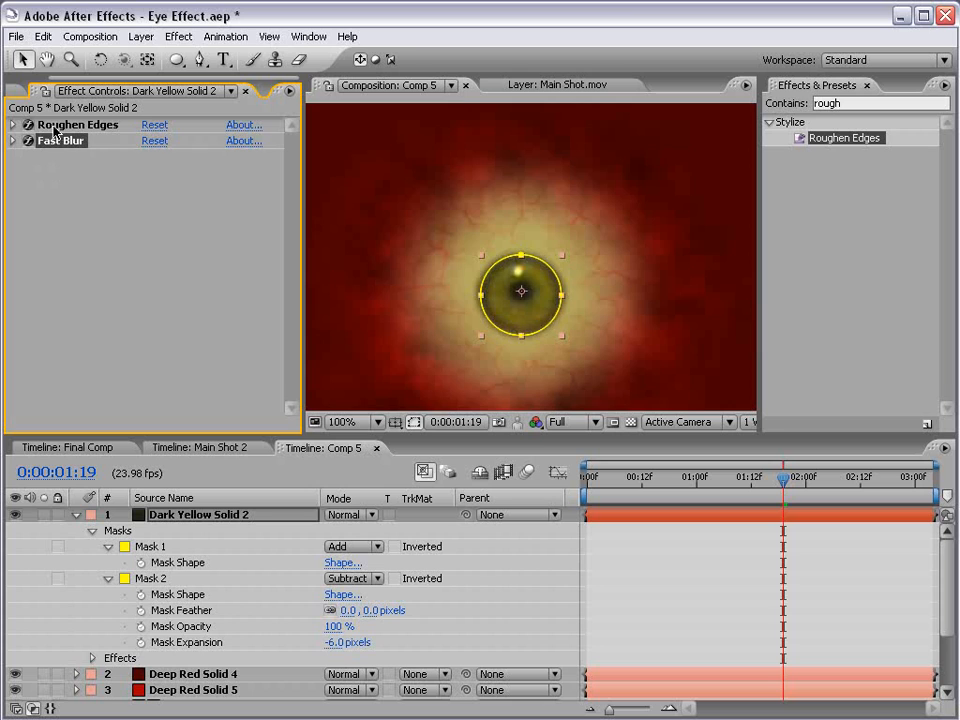
{"action": "left_click", "coordinate": [632, 585]}
Step: Try Roughen Edges Border values of 5.60 and 3 on the iris ring with a Fast Blur Blurriness of 4
{"action": "left_click", "coordinate": [12, 125]}
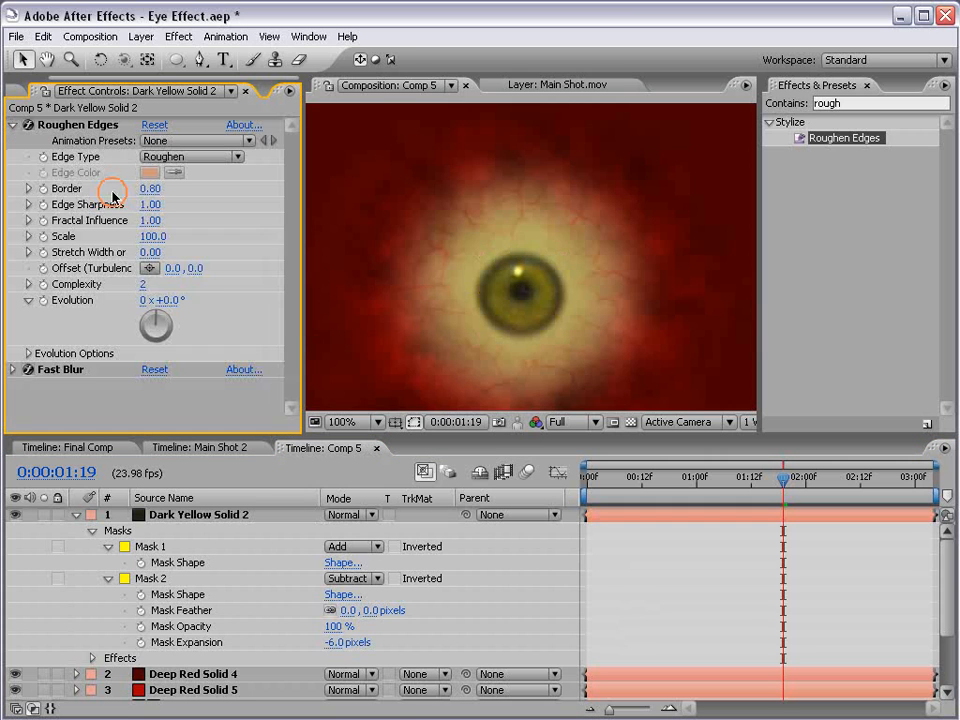
{"action": "left_click_drag", "start_coordinate": [149, 189], "coordinate": [172, 183]}
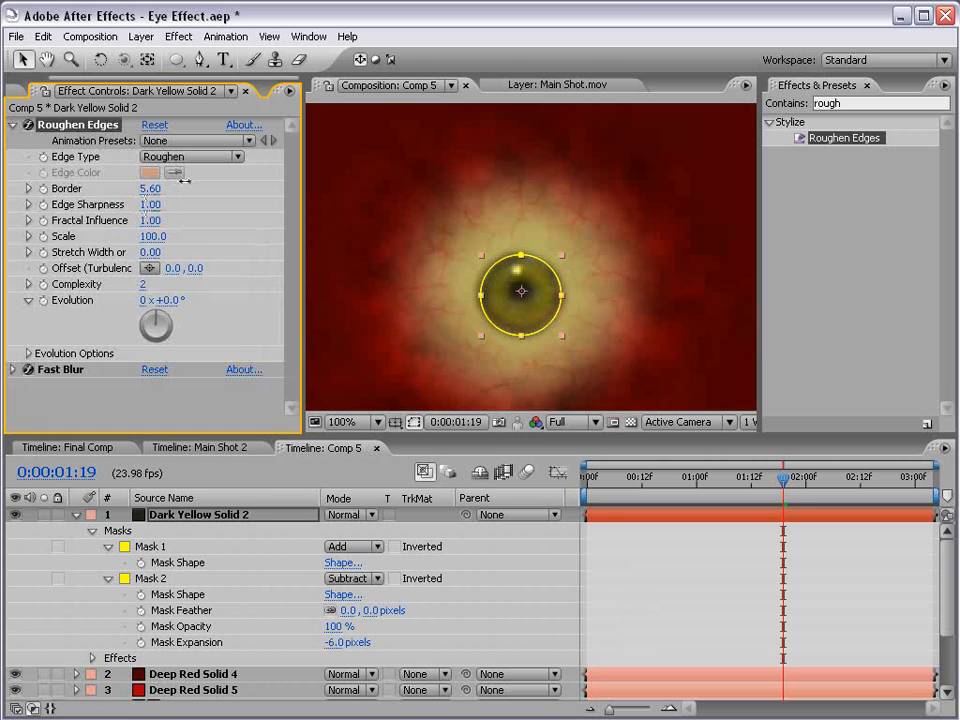
{"action": "left_click", "coordinate": [643, 531]}
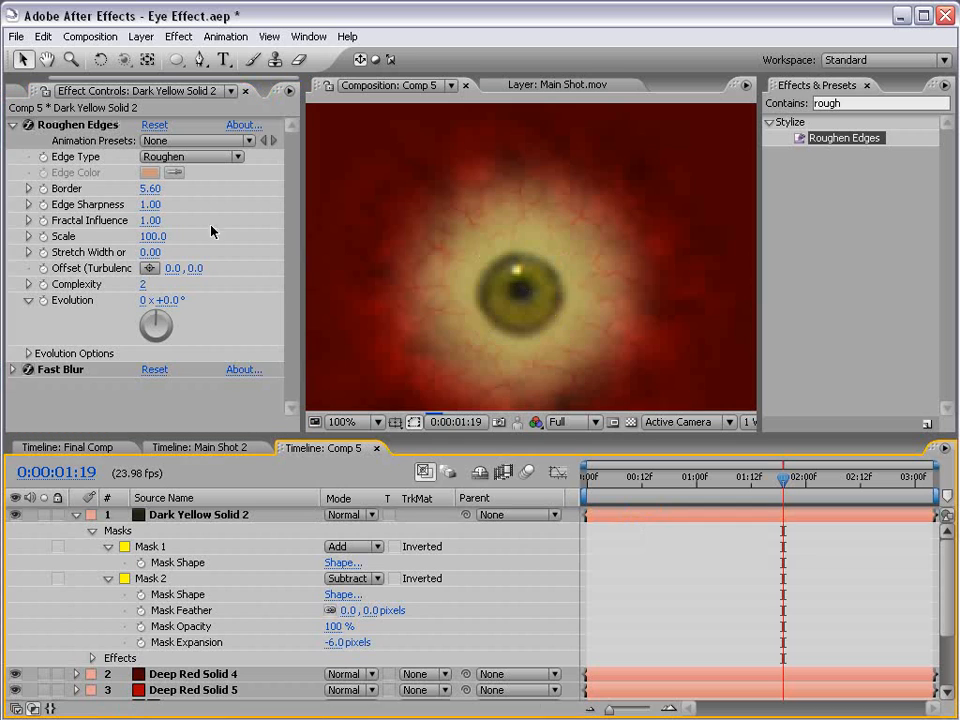
{"action": "left_click", "coordinate": [11, 371]}
{"action": "left_click_drag", "start_coordinate": [150, 394], "coordinate": [129, 395]}
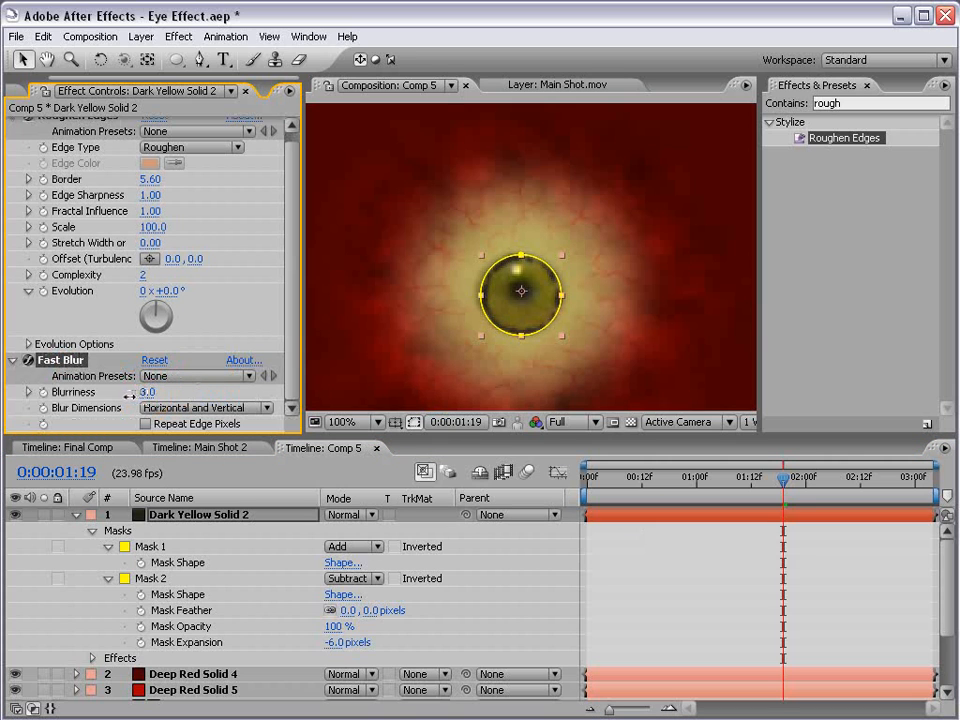
{"action": "left_click", "coordinate": [675, 525]}
{"action": "left_click", "coordinate": [144, 181]}
{"action": "type", "text": "3"}
{"action": "key", "text": "Return"}
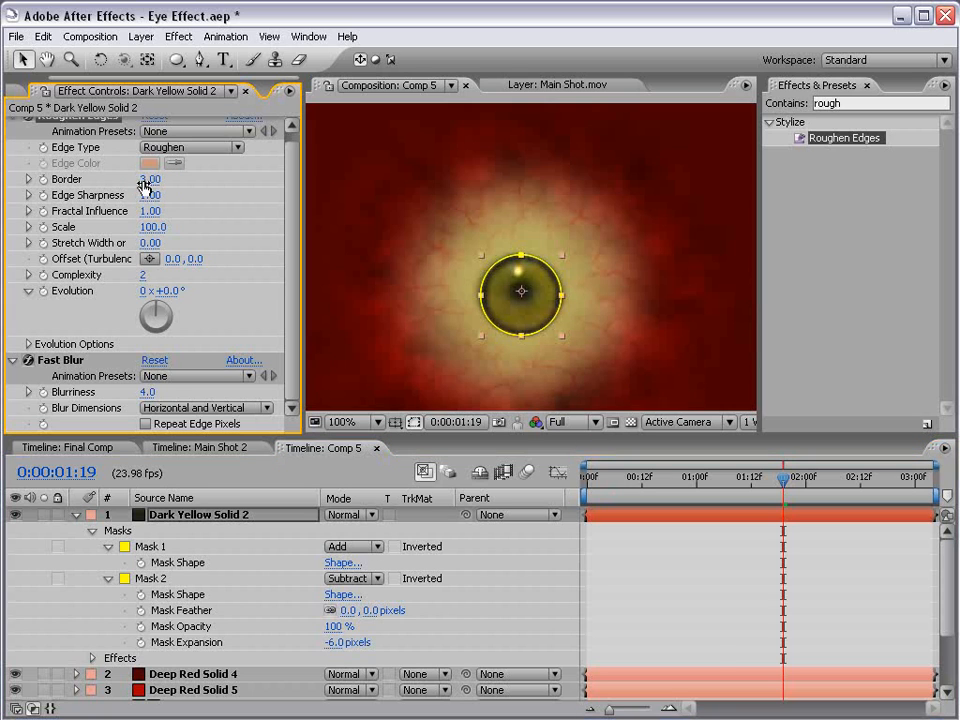
{"action": "left_click", "coordinate": [639, 553]}
Step: Set the iris ring's Roughen Edges Border to 4 and its Fast Blur Blurriness to 6
{"action": "left_click", "coordinate": [149, 179]}
{"action": "type", "text": "4"}
{"action": "key", "text": "Return"}
{"action": "left_click", "coordinate": [686, 628]}
{"action": "left_click", "coordinate": [146, 391]}
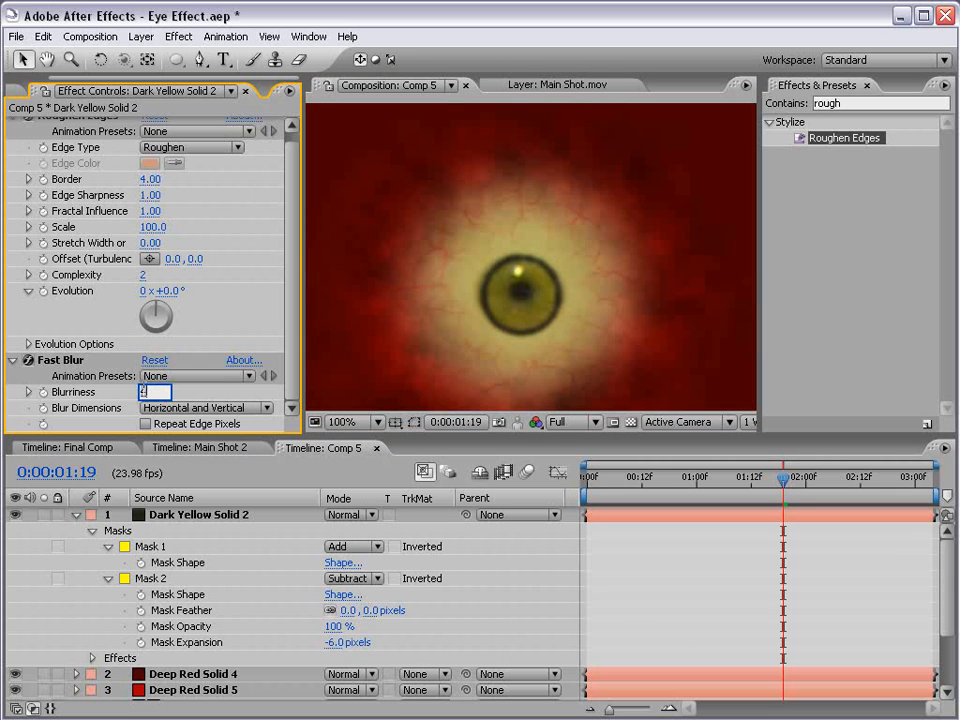
{"action": "type", "text": "6"}
{"action": "key", "text": "Return"}
{"action": "left_click", "coordinate": [655, 568]}
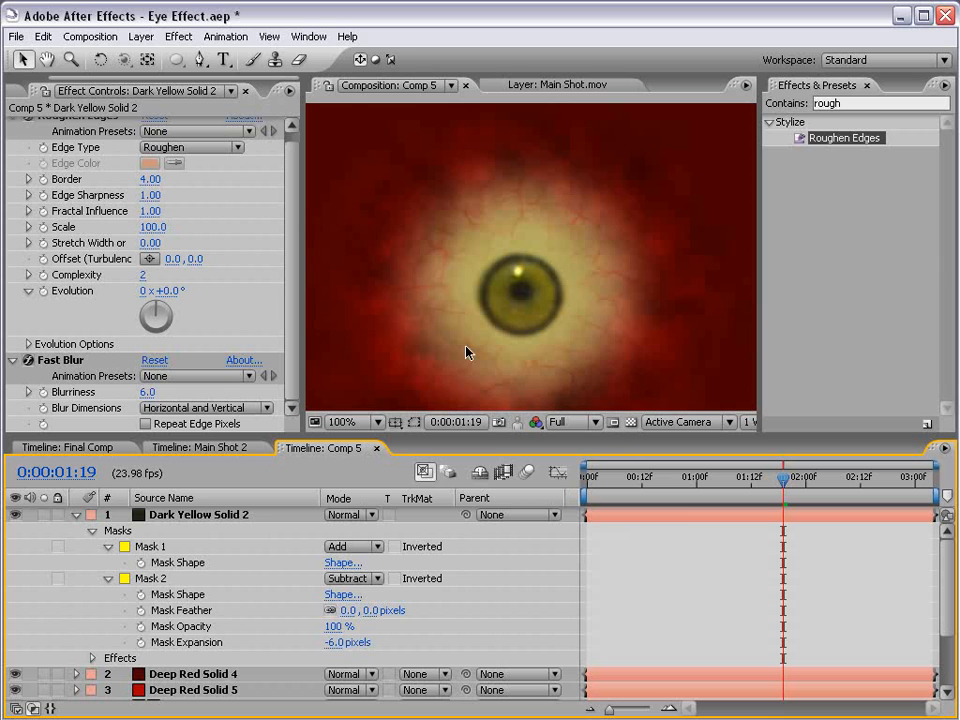
Step: Lower the opacity of Dark Yellow Solid 2 to 61%
{"action": "left_click", "coordinate": [190, 517]}
{"action": "key", "text": "t"}
{"action": "left_click_drag", "start_coordinate": [336, 532], "coordinate": [289, 532]}
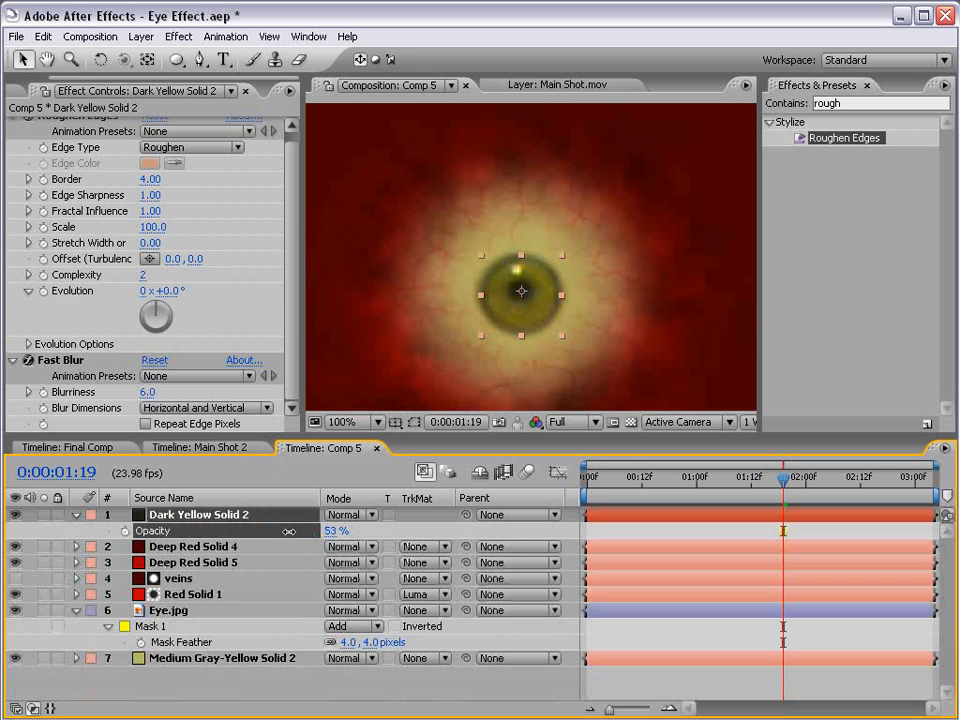
{"action": "left_click", "coordinate": [662, 670]}
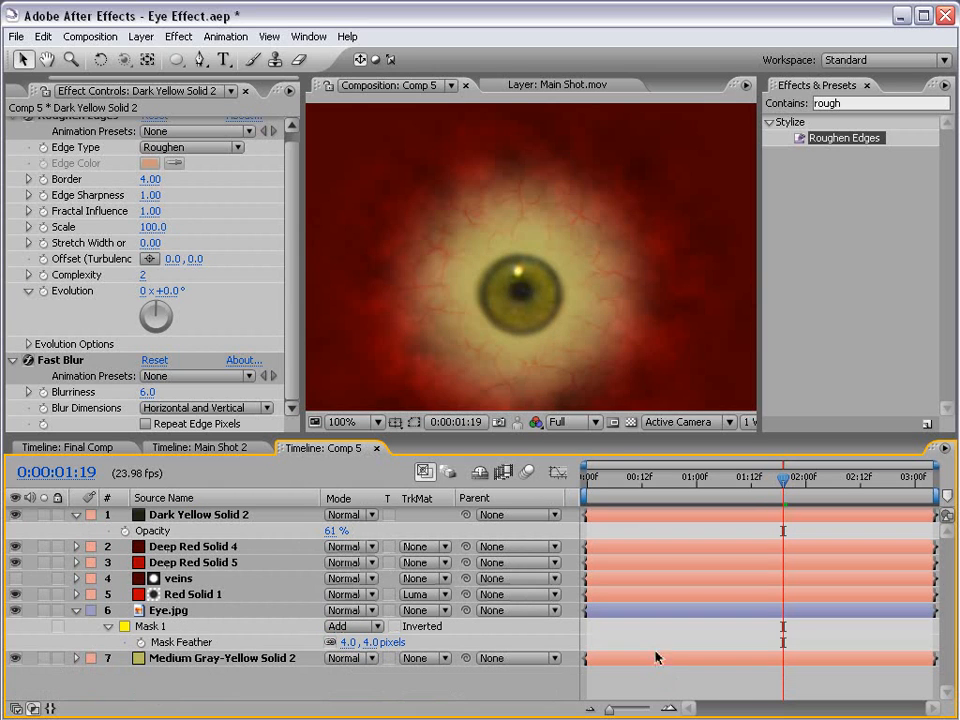
Step: In Main Shot 2, nudge the Comp 5 layer slightly right and up to align the replacement eye
{"action": "left_click", "coordinate": [215, 447]}
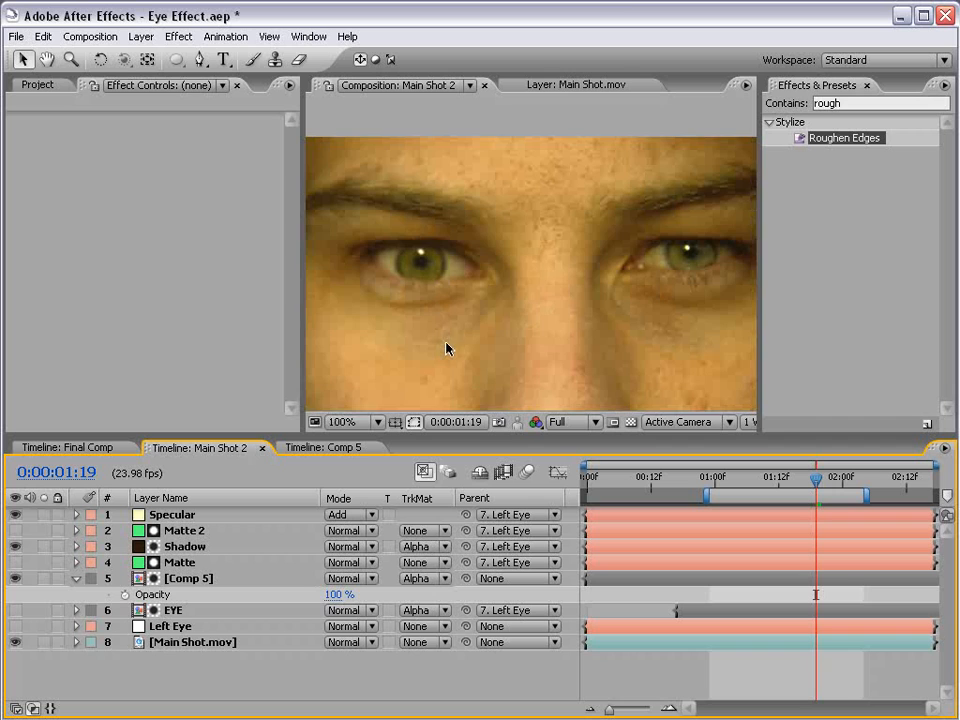
{"action": "left_click", "coordinate": [173, 610]}
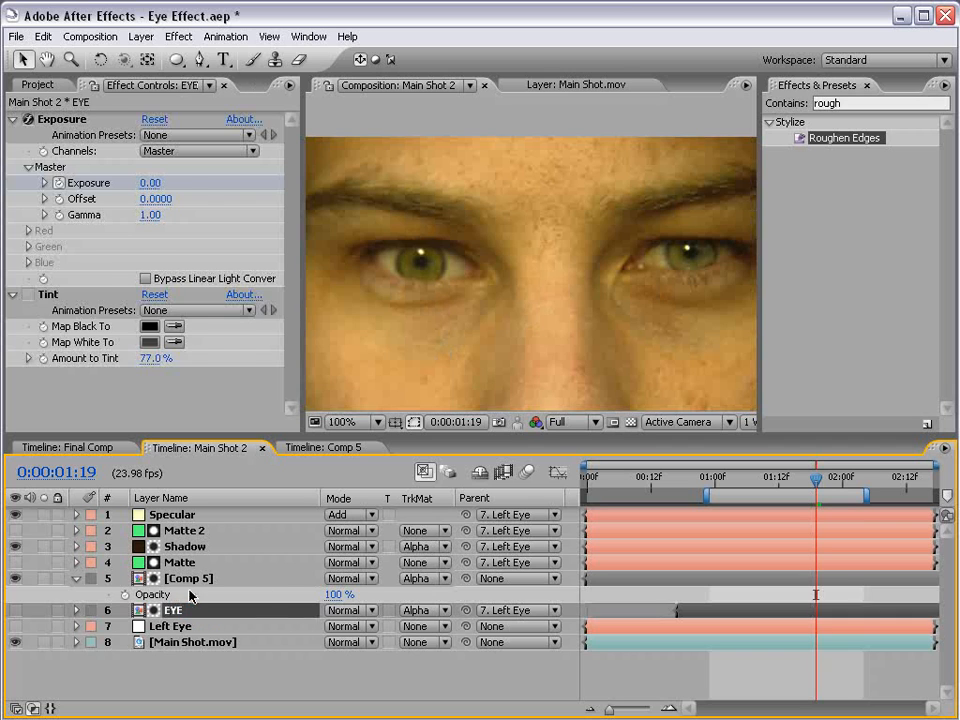
{"action": "left_click", "coordinate": [195, 580]}
{"action": "key", "text": "Right"}
{"action": "key", "text": "Up"}
{"action": "key", "text": "Right"}
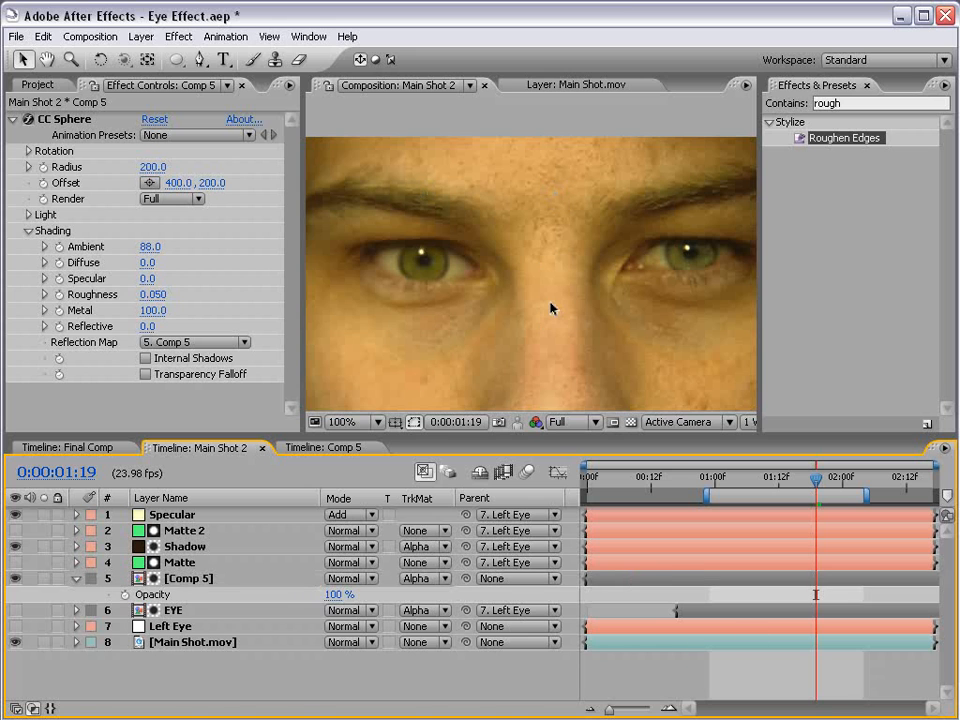
Step: Check the composite full-frame in Main Shot 2, and parent the Comp 5 layer to the Left Eye null
{"action": "key", "text": "grave"}
{"action": "key", "text": "grave"}
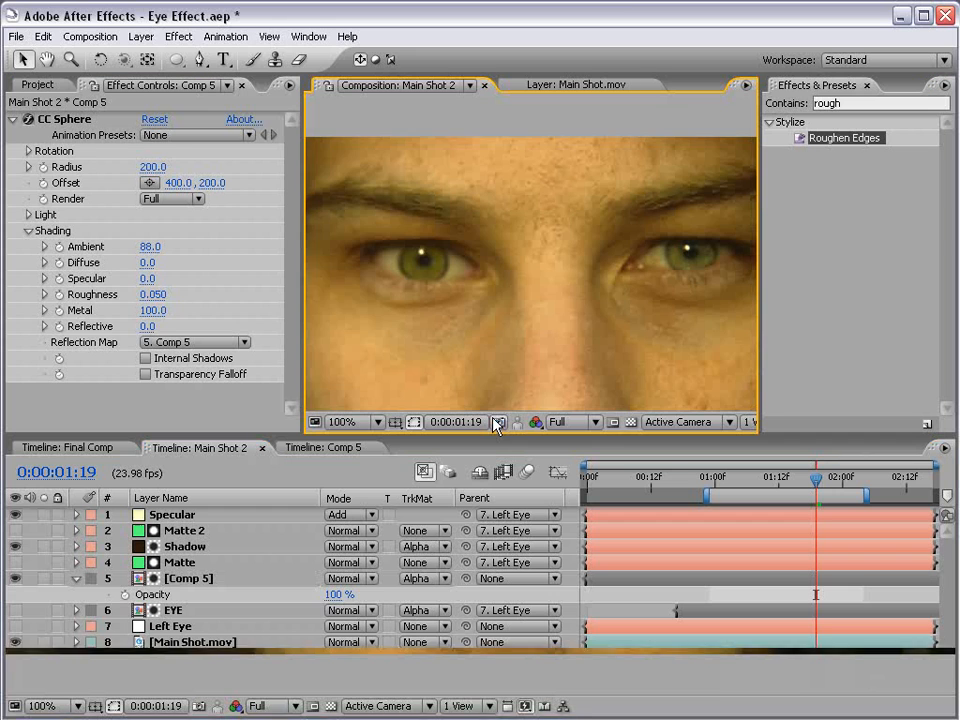
{"action": "key", "text": "comma"}
{"action": "left_click", "coordinate": [143, 581]}
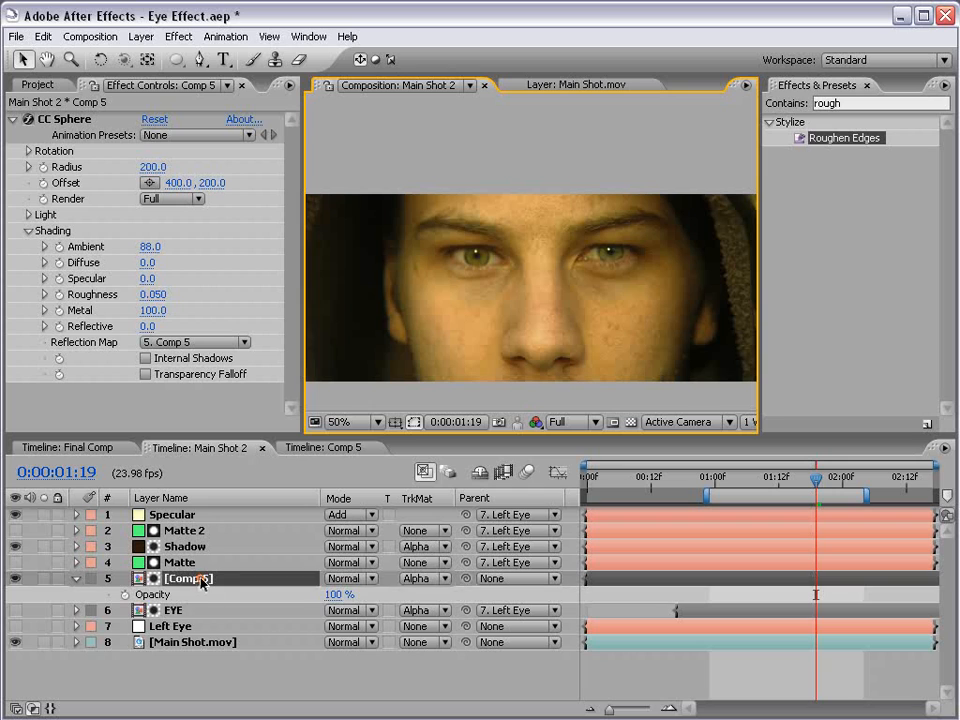
{"action": "left_click_drag", "start_coordinate": [465, 585], "coordinate": [170, 627]}
{"action": "left_click", "coordinate": [175, 628]}
{"action": "left_click", "coordinate": [330, 678]}
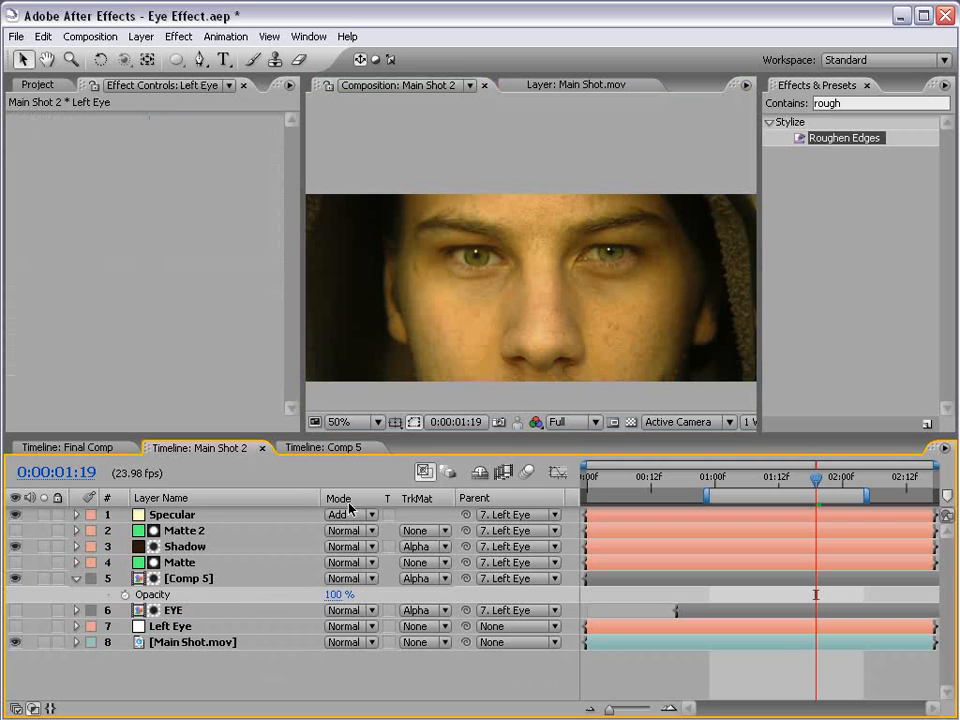
Step: Preview the parented replacement eye in Main Shot 2, and return to Comp 5
{"action": "key", "text": "period"}
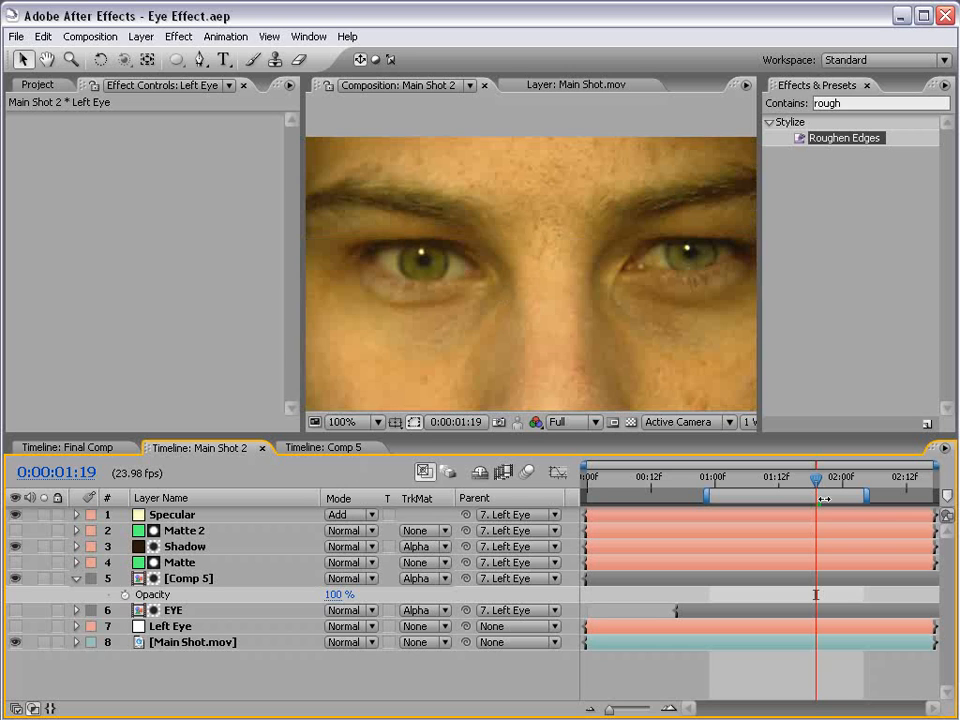
{"action": "left_click", "coordinate": [786, 484]}
{"action": "key", "text": "space"}
{"action": "left_click", "coordinate": [320, 448]}
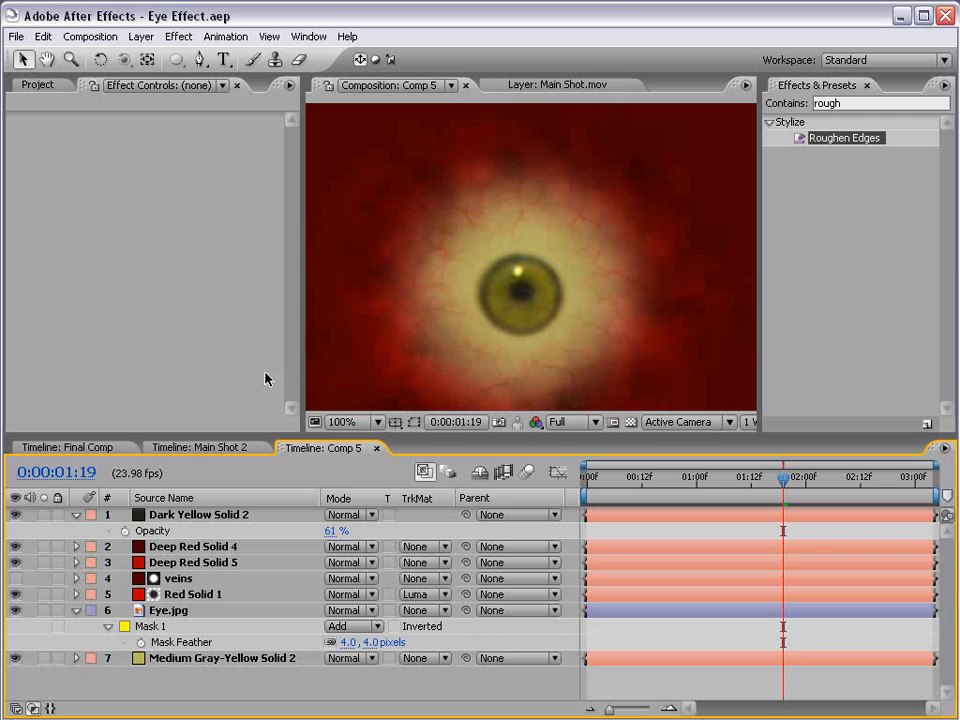
Step: Compare with Main Shot 2, and open Comp 5's Eye.jpg in its layer view for the Clone Stamp tool, with Render turned off
{"action": "left_click", "coordinate": [200, 450]}
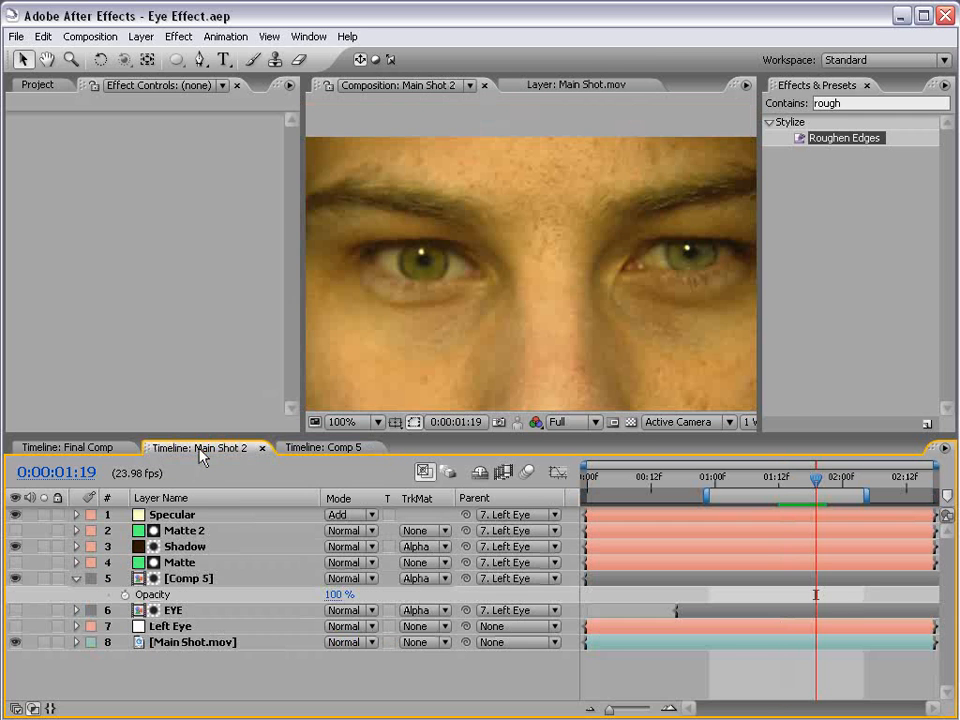
{"action": "left_click", "coordinate": [306, 450]}
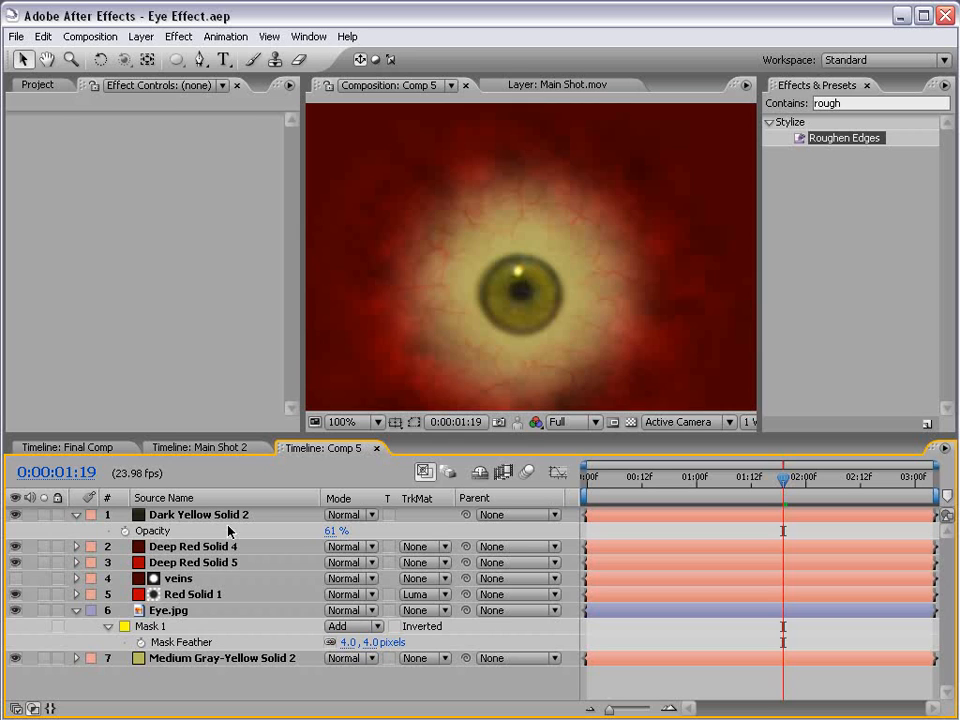
{"action": "left_click", "coordinate": [168, 610]}
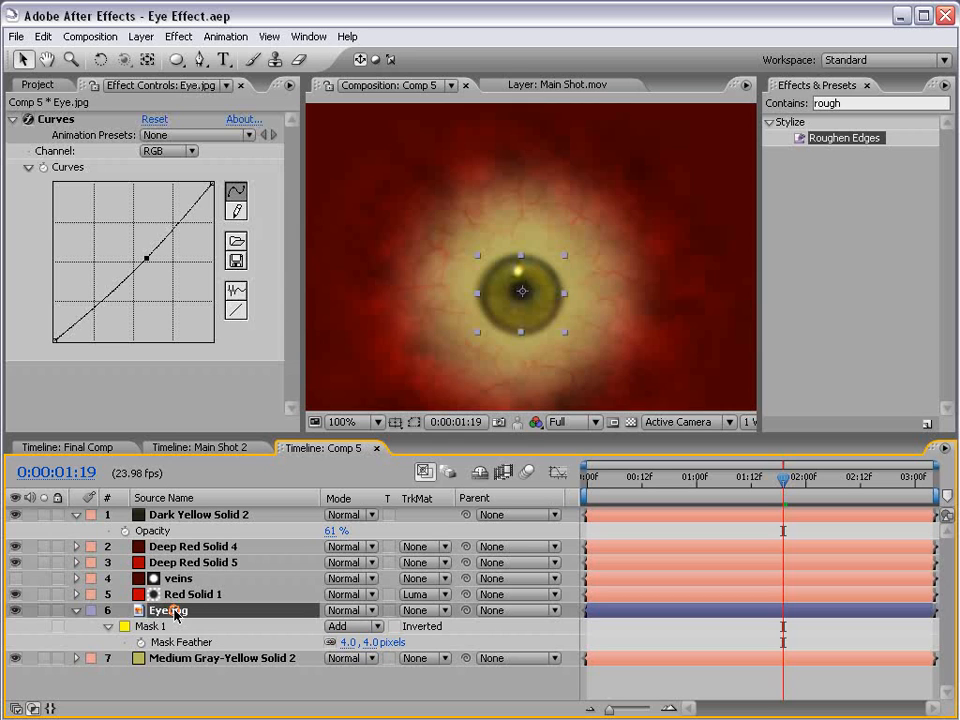
{"action": "left_click", "coordinate": [277, 60]}
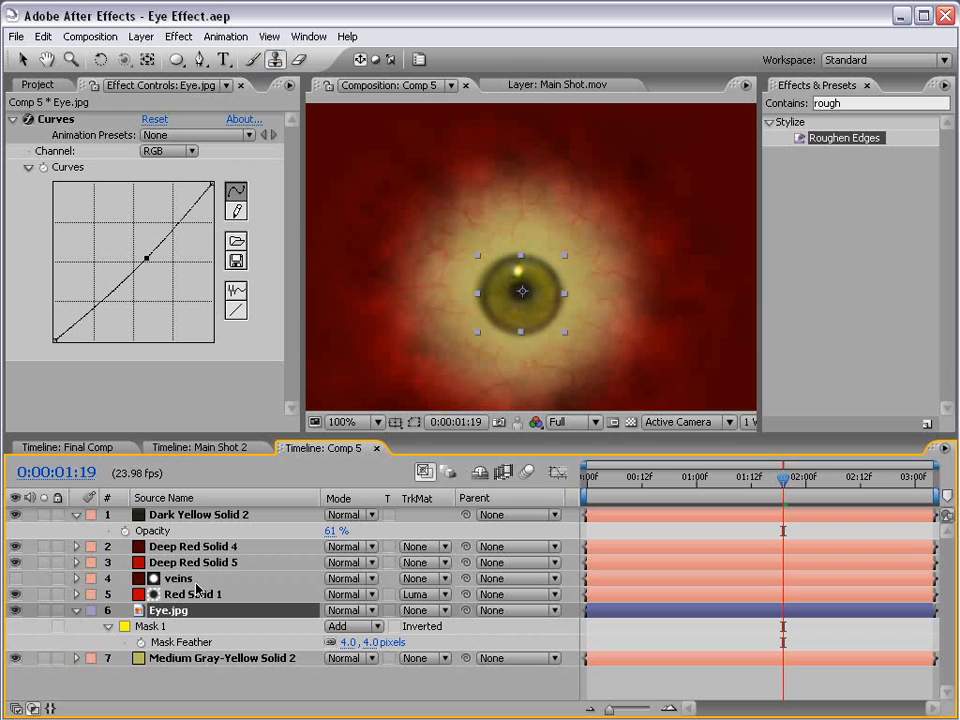
{"action": "double_click", "coordinate": [165, 612]}
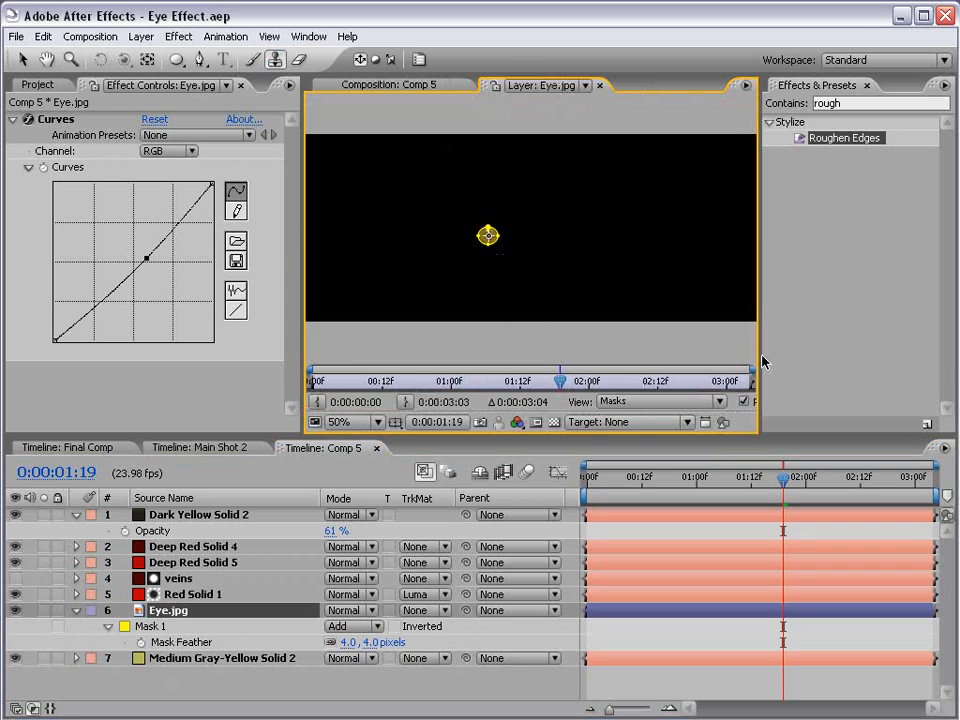
{"action": "key", "text": "grave"}
{"action": "left_click", "coordinate": [676, 687]}
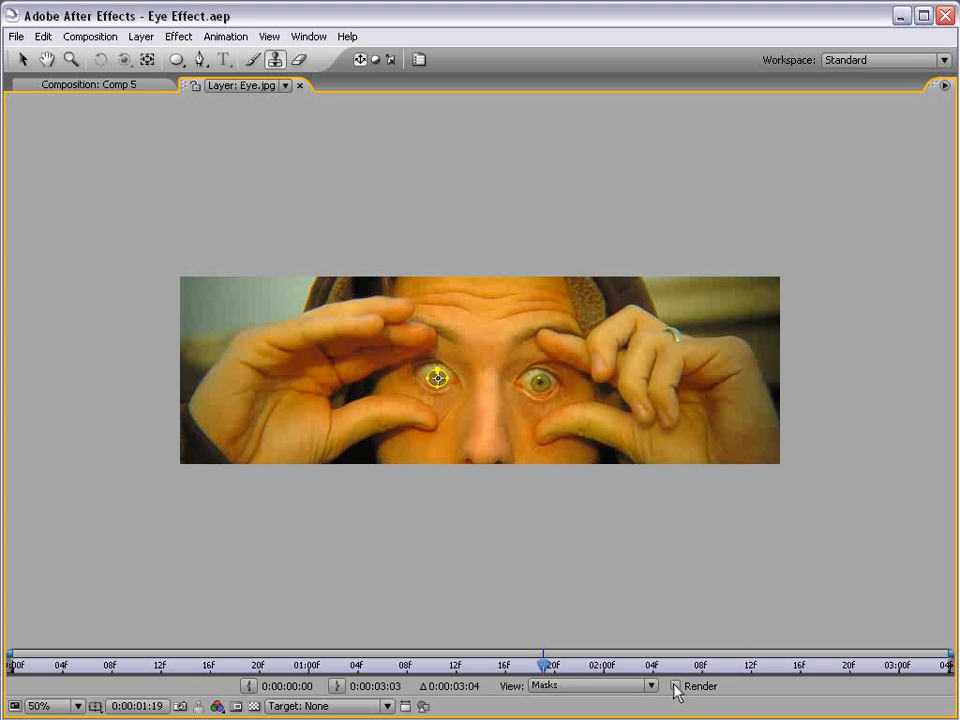
{"action": "scroll", "coordinate": [471, 416], "scroll_direction": "up", "scroll_amount": 2}
{"action": "left_click_drag", "start_coordinate": [295, 446], "coordinate": [430, 410]}
{"action": "scroll", "coordinate": [430, 410], "scroll_direction": "up", "scroll_amount": 3}
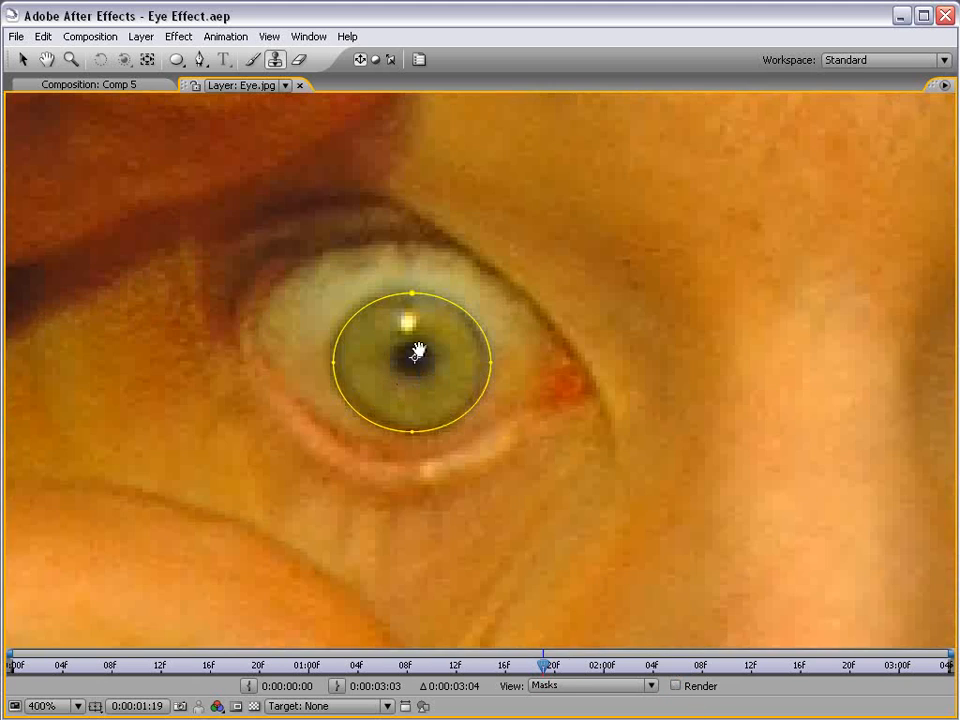
{"action": "left_click_drag", "start_coordinate": [381, 300], "coordinate": [476, 409]}
{"action": "key", "text": "grave"}
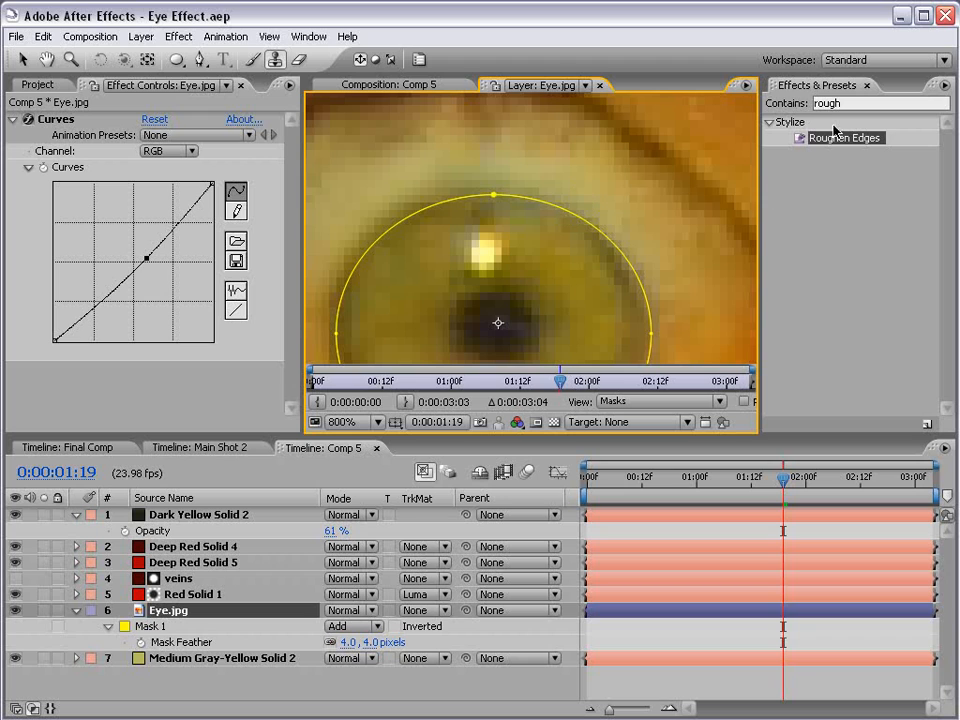
Step: Set the Clone Stamp's paint duration to Constant
{"action": "left_click", "coordinate": [420, 62]}
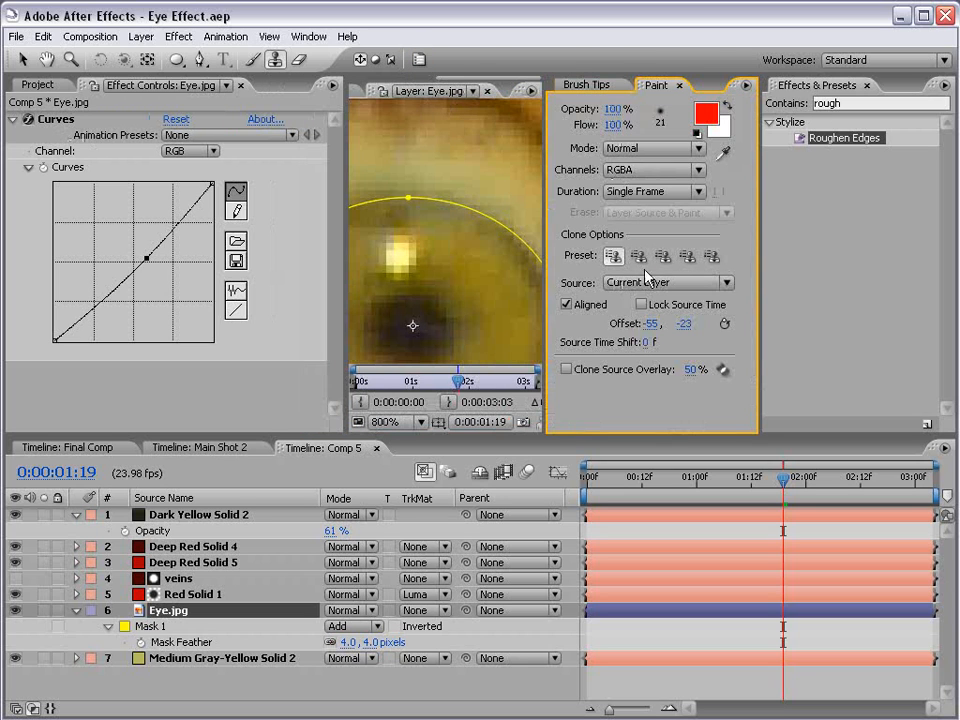
{"action": "left_click", "coordinate": [577, 85]}
{"action": "left_click", "coordinate": [656, 85]}
{"action": "left_click", "coordinate": [640, 191]}
{"action": "left_click", "coordinate": [664, 211]}
{"action": "left_click", "coordinate": [653, 192]}
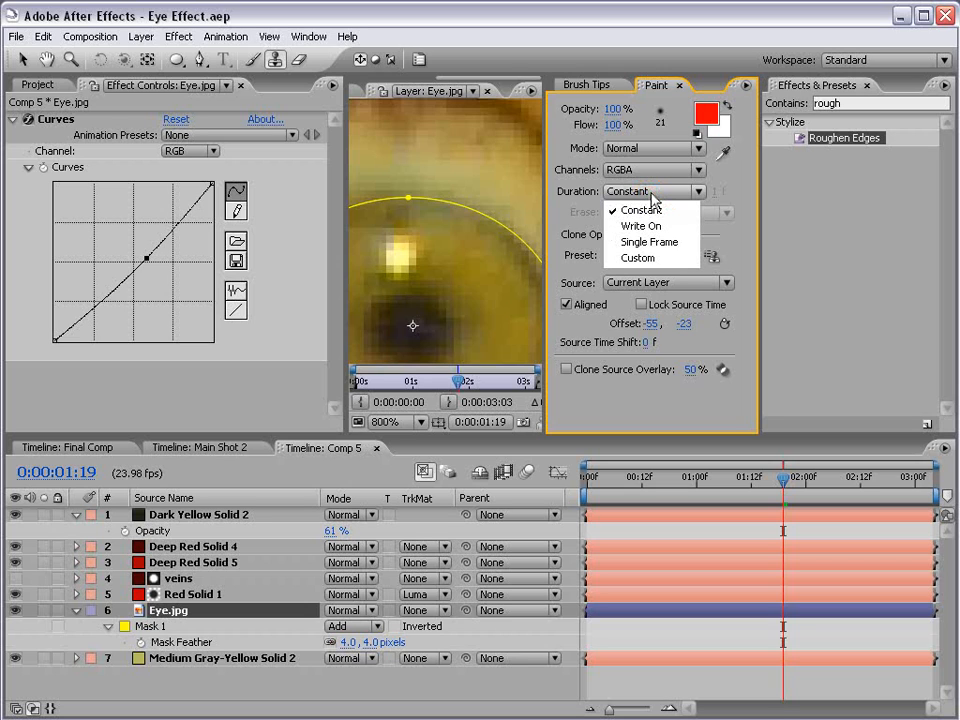
{"action": "left_click", "coordinate": [638, 211]}
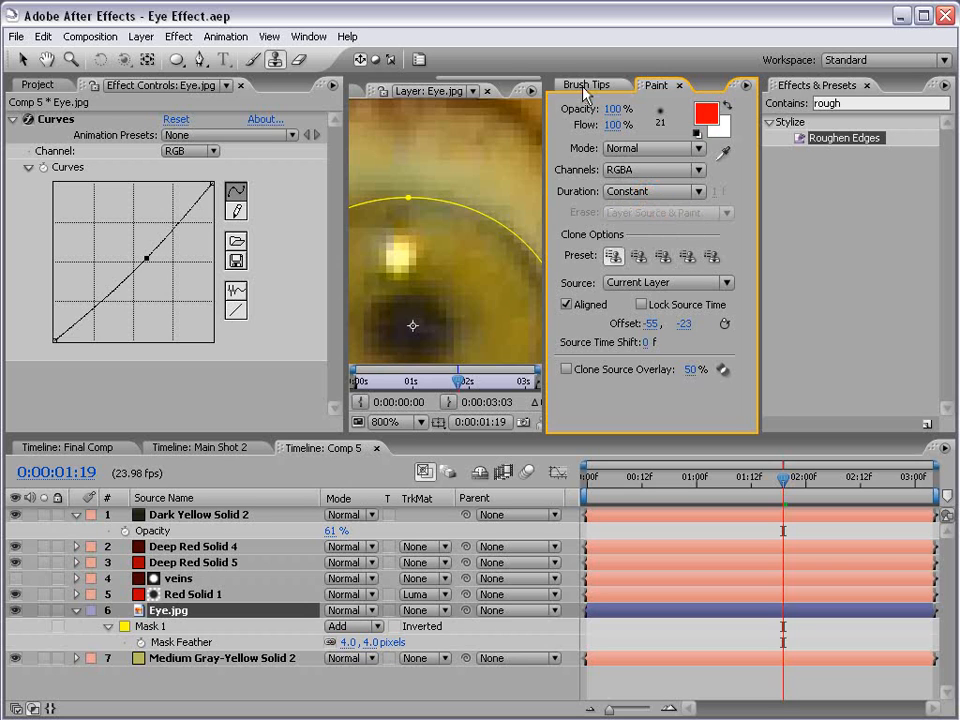
Step: Set the clone brush size to 11 and clone iris texture over the bright highlight above the pupil in Eye.jpg
{"action": "key", "text": "grave"}
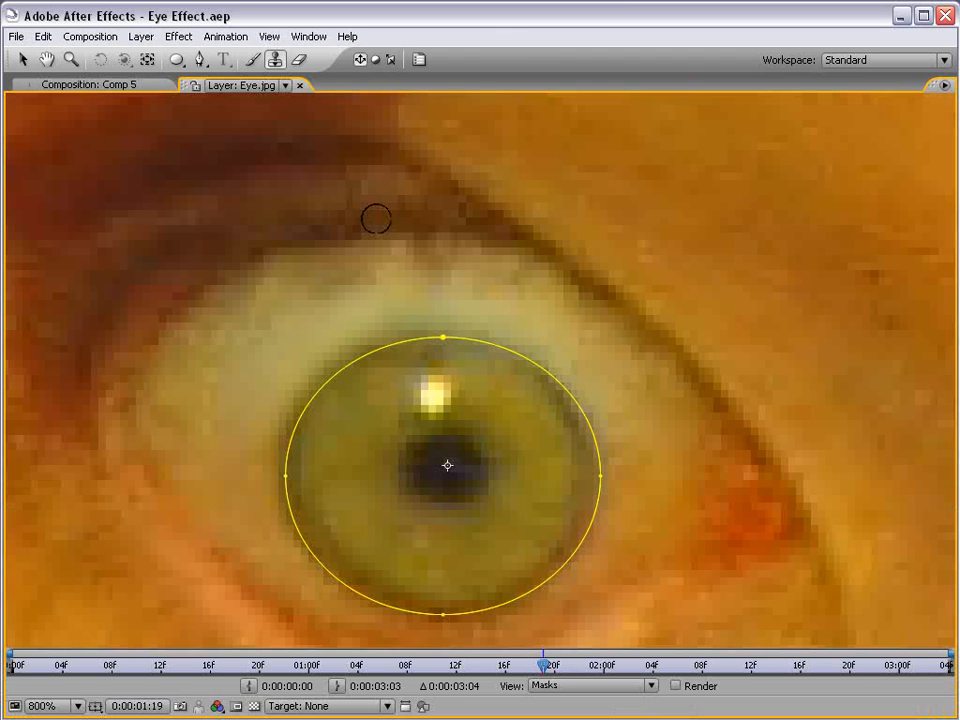
{"action": "mouse_move", "coordinate": [518, 389]}
{"action": "left_mouse_down"}
{"action": "mouse_move", "coordinate": [579, 389]}
{"action": "mouse_move", "coordinate": [551, 389]}
{"action": "left_mouse_up"}
{"action": "left_click", "coordinate": [502, 402], "text": "alt"}
{"action": "left_click", "coordinate": [417, 378]}
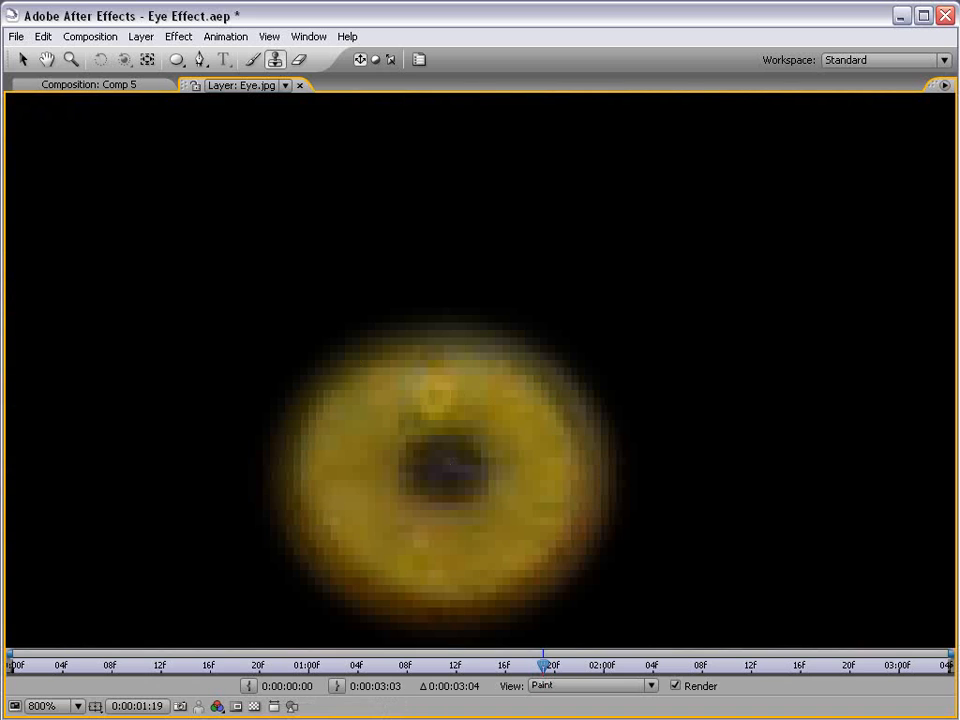
{"action": "left_click", "coordinate": [495, 411], "text": "alt"}
{"action": "left_click_drag", "start_coordinate": [418, 373], "coordinate": [437, 403]}
{"action": "key", "text": "grave"}
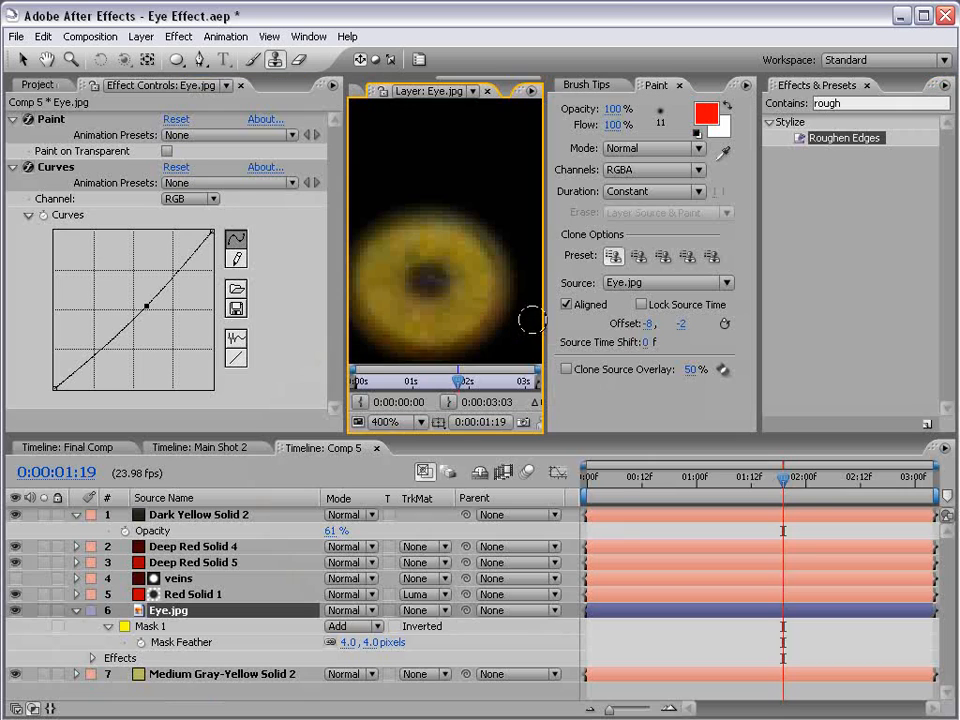
Step: Extend the Clone 1 and Clone 2 paint strokes on Eye.jpg back to the start of Comp 5 at 0:00:00:00
{"action": "left_click_drag", "start_coordinate": [768, 478], "coordinate": [585, 513]}
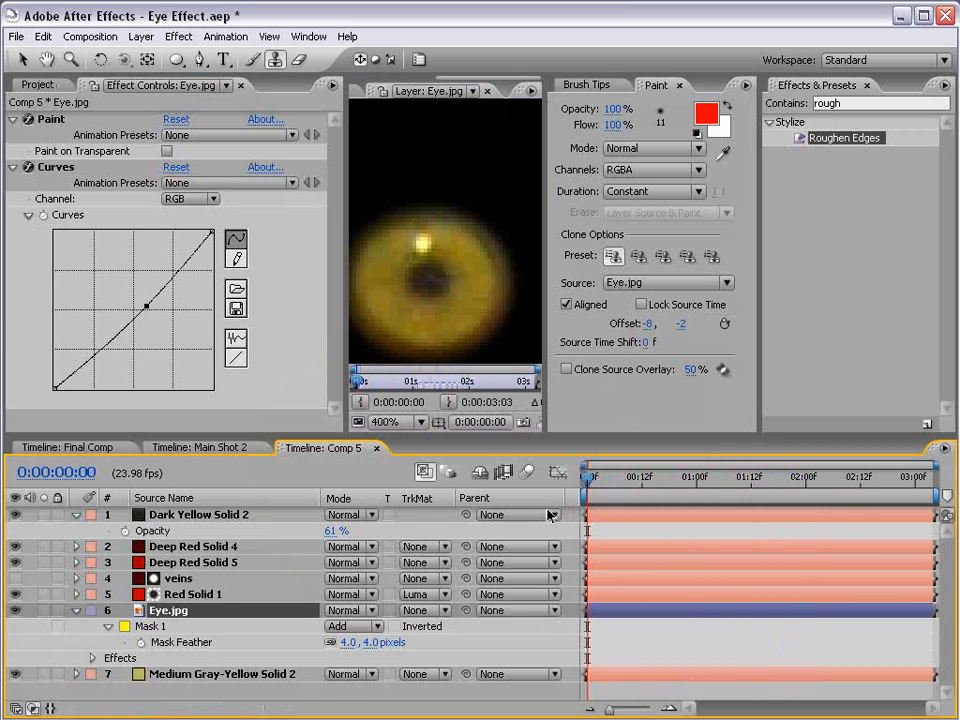
{"action": "key", "text": "u"}
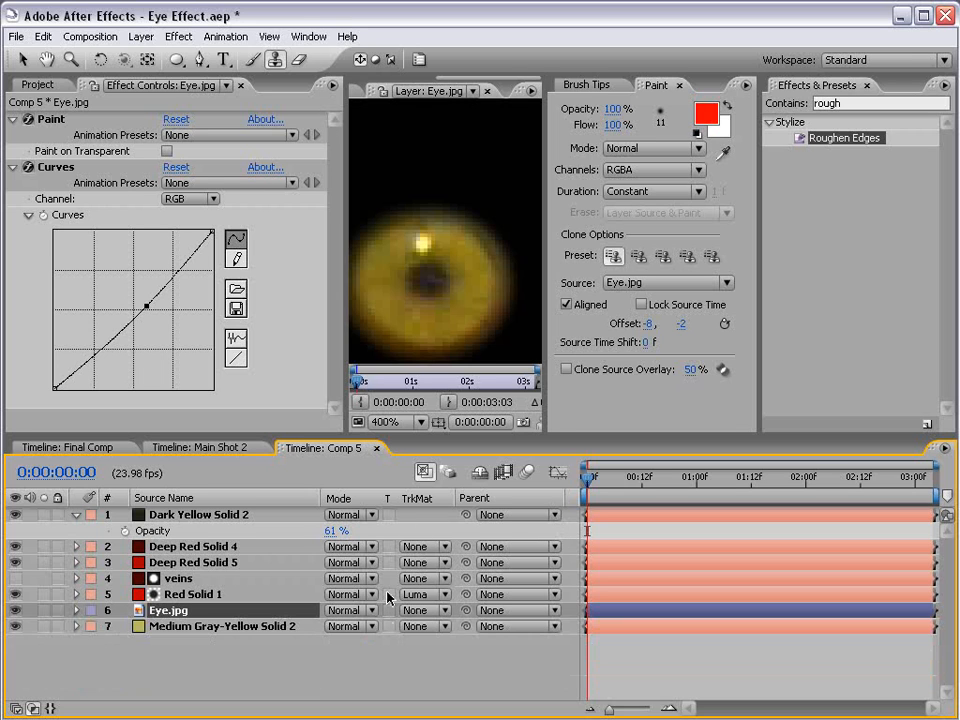
{"action": "key", "text": "u"}
{"action": "key", "text": "u"}
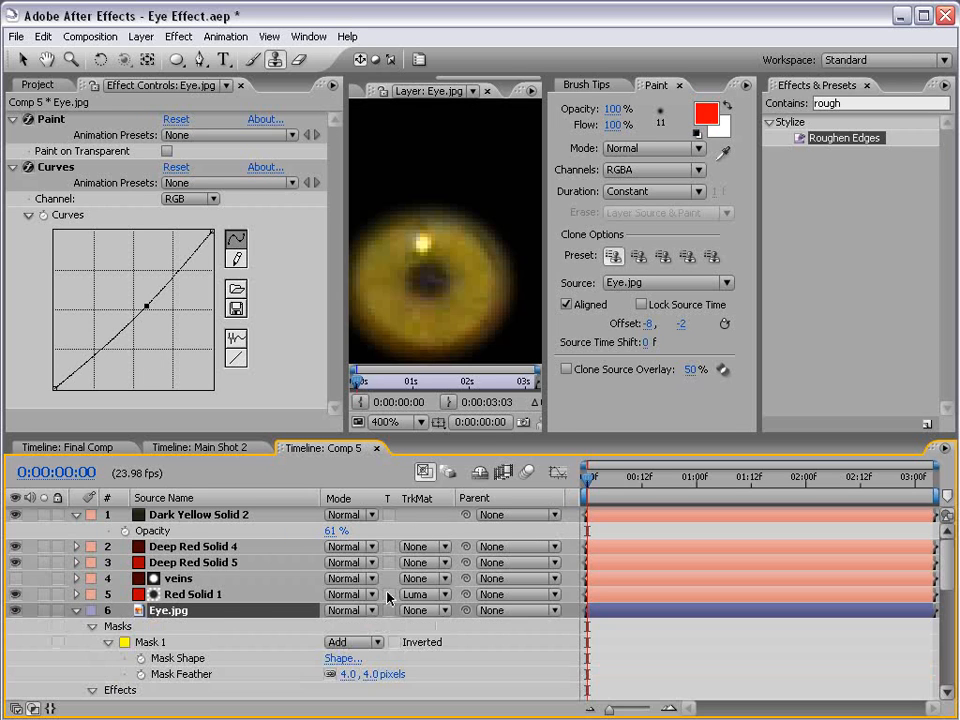
{"action": "key", "text": "grave"}
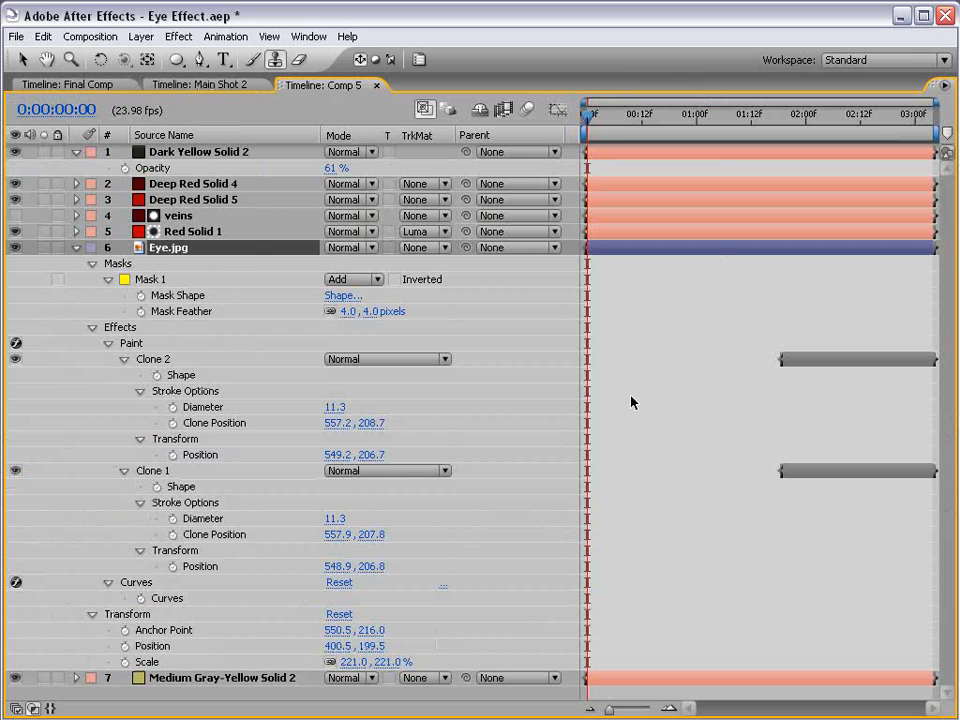
{"action": "left_click", "coordinate": [790, 362]}
{"action": "left_click_drag", "start_coordinate": [778, 358], "coordinate": [586, 380]}
{"action": "left_click", "coordinate": [782, 470]}
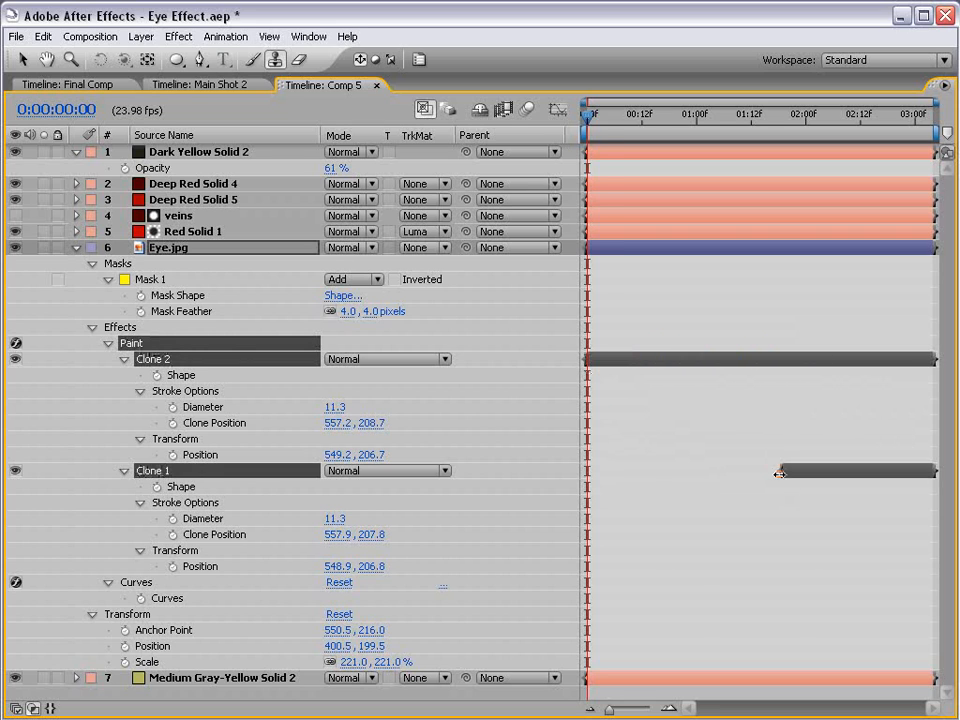
{"action": "left_click_drag", "start_coordinate": [782, 470], "coordinate": [590, 484]}
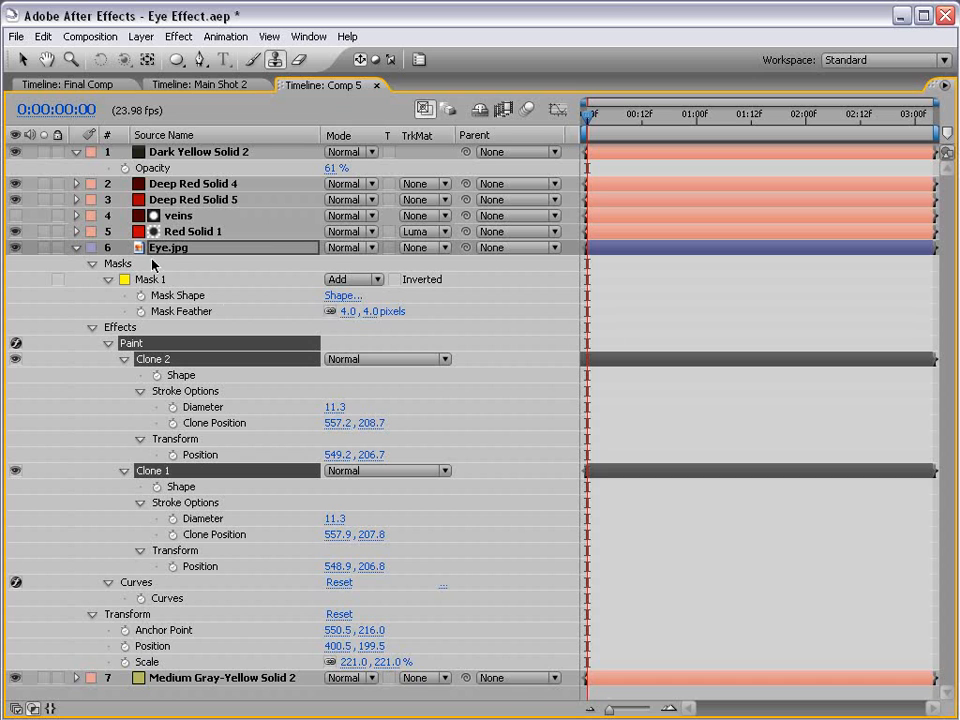
Step: Collapse Eye.jpg's properties, close the paint settings, and check the retouched iris in the Comp 5 composite at 0:00:00:19
{"action": "left_click", "coordinate": [77, 248]}
{"action": "key", "text": "grave"}
{"action": "mouse_move", "coordinate": [590, 478]}
{"action": "left_mouse_down"}
{"action": "mouse_move", "coordinate": [900, 478]}
{"action": "mouse_move", "coordinate": [673, 478]}
{"action": "left_mouse_up"}
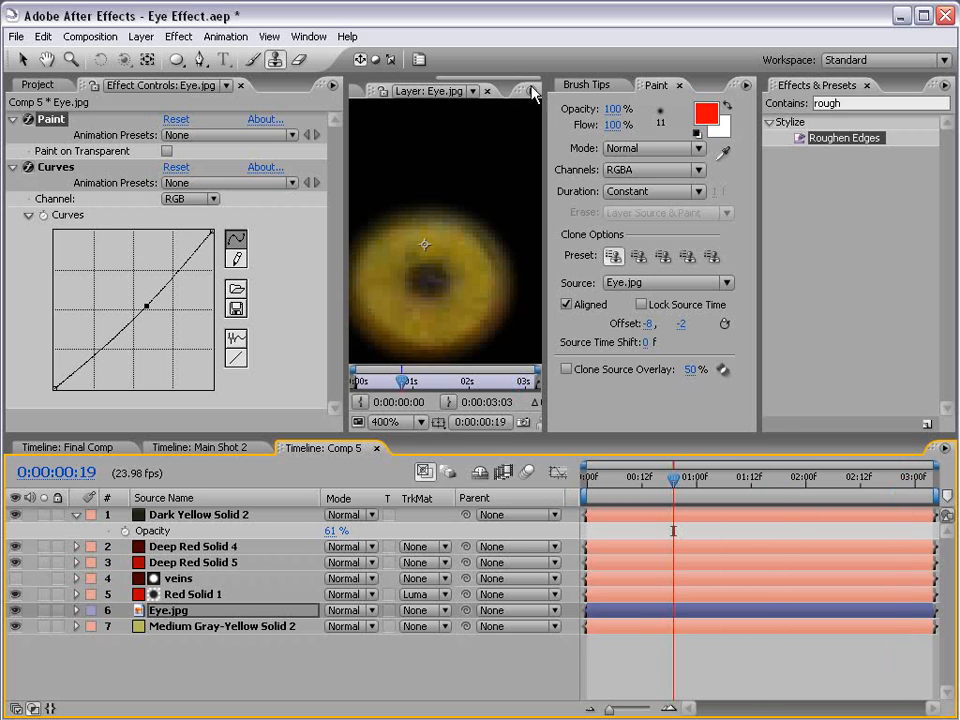
{"action": "left_click", "coordinate": [679, 85]}
{"action": "left_click", "coordinate": [628, 85]}
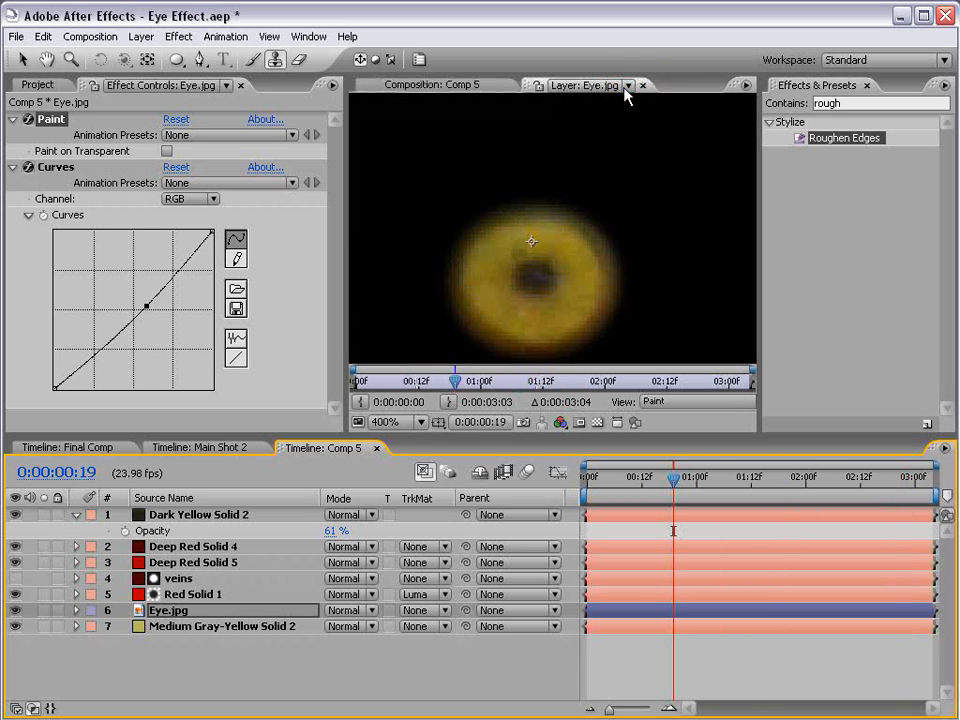
{"action": "left_click", "coordinate": [422, 86]}
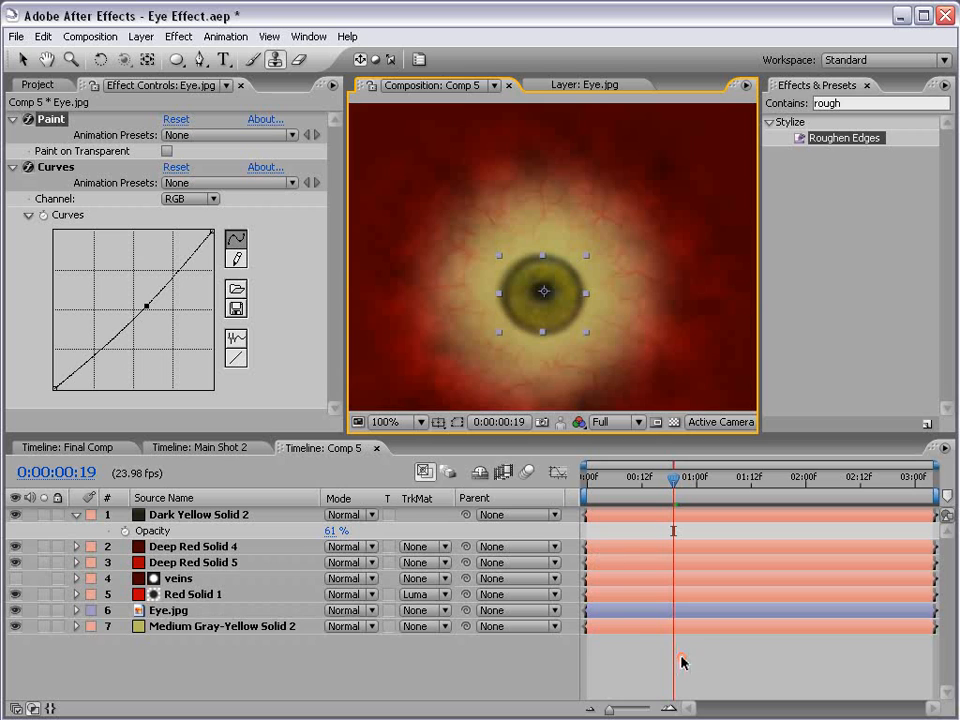
{"action": "left_click", "coordinate": [681, 662]}
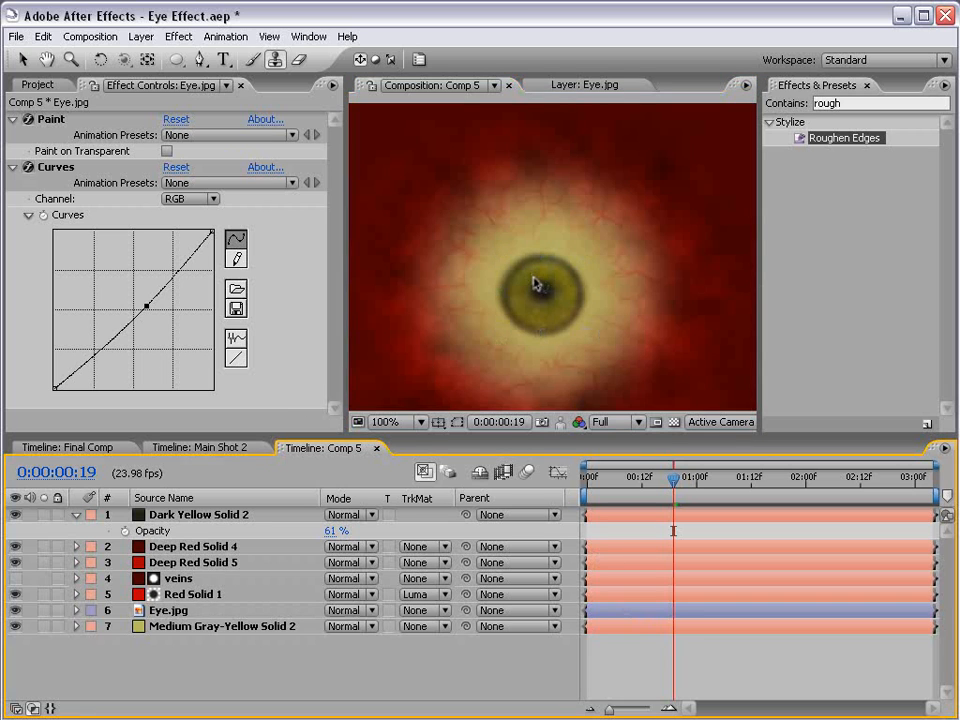
Step: In Main Shot 2, trim the Specular layer so it starts at 0:00:01:00
{"action": "left_click", "coordinate": [197, 447]}
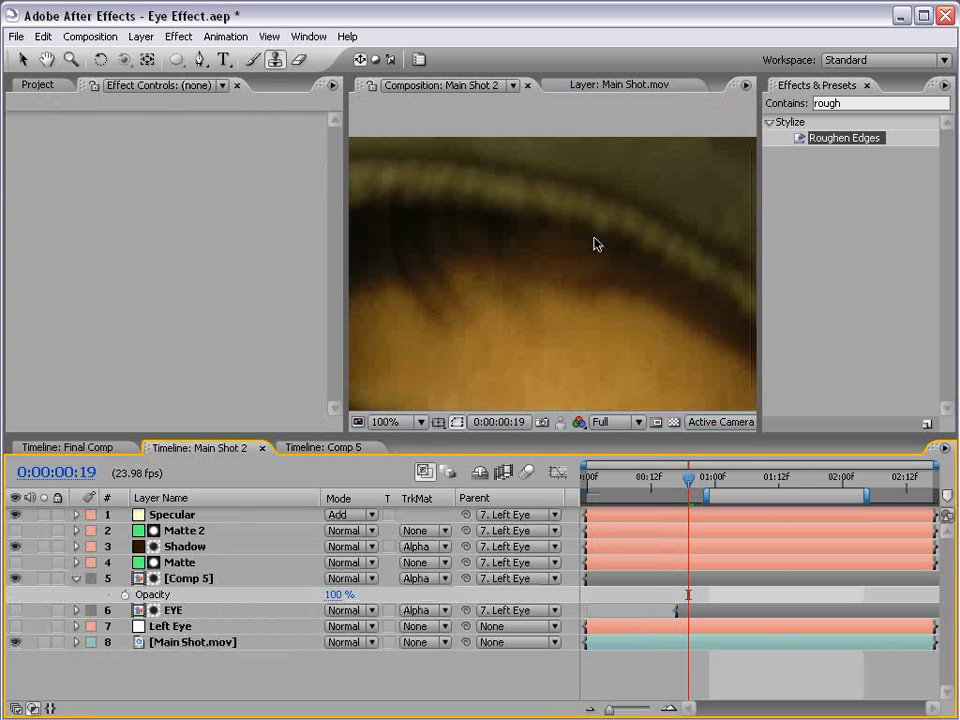
{"action": "scroll", "coordinate": [570, 319], "scroll_direction": "down", "scroll_amount": 1}
{"action": "left_click_drag", "start_coordinate": [555, 375], "coordinate": [531, 256]}
{"action": "mouse_move", "coordinate": [718, 478]}
{"action": "left_mouse_down"}
{"action": "mouse_move", "coordinate": [776, 477]}
{"action": "mouse_move", "coordinate": [705, 478]}
{"action": "mouse_move", "coordinate": [714, 478]}
{"action": "left_mouse_up"}
{"action": "left_click", "coordinate": [190, 515]}
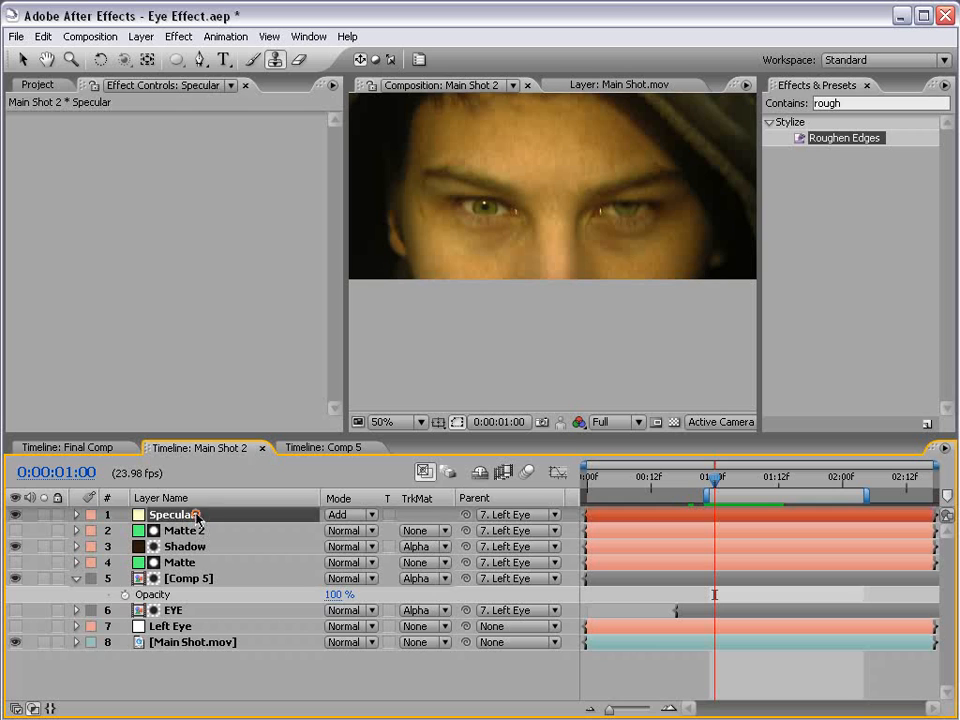
{"action": "left_click_drag", "start_coordinate": [585, 514], "coordinate": [722, 529]}
Step: Examine the separate specular highlight on the replacement eye close up in Main Shot 2, moving through to 0:00:01:15
{"action": "left_click_drag", "start_coordinate": [719, 481], "coordinate": [764, 482]}
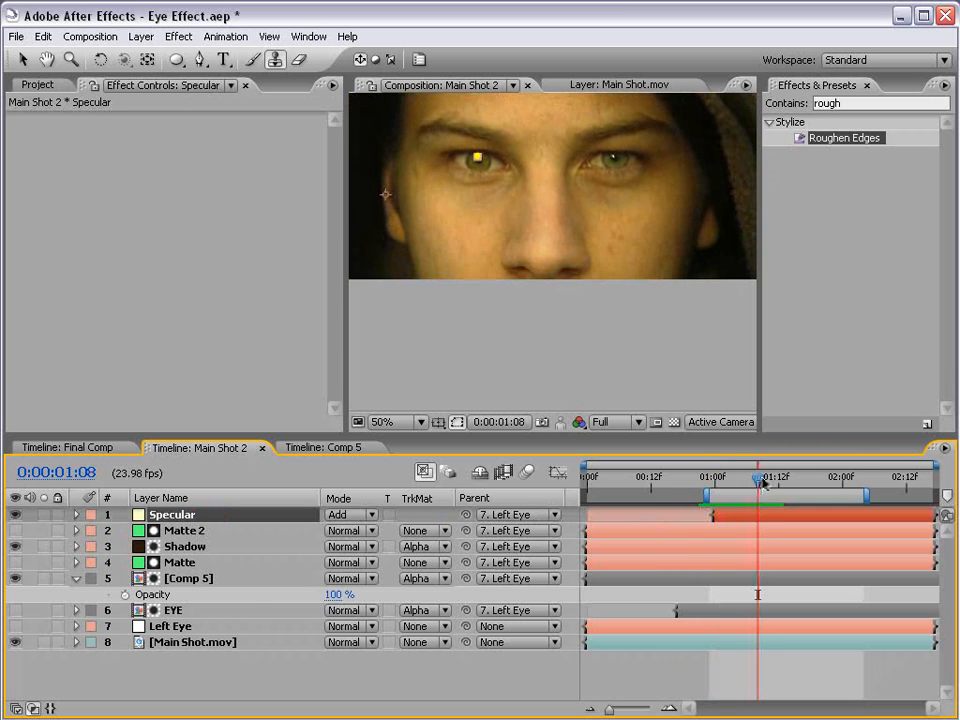
{"action": "left_click", "coordinate": [762, 670]}
{"action": "key", "text": "h"}
{"action": "left_click_drag", "start_coordinate": [558, 194], "coordinate": [582, 263]}
{"action": "scroll", "coordinate": [582, 263], "scroll_direction": "up", "scroll_amount": 1}
{"action": "left_click_drag", "start_coordinate": [521, 288], "coordinate": [518, 297]}
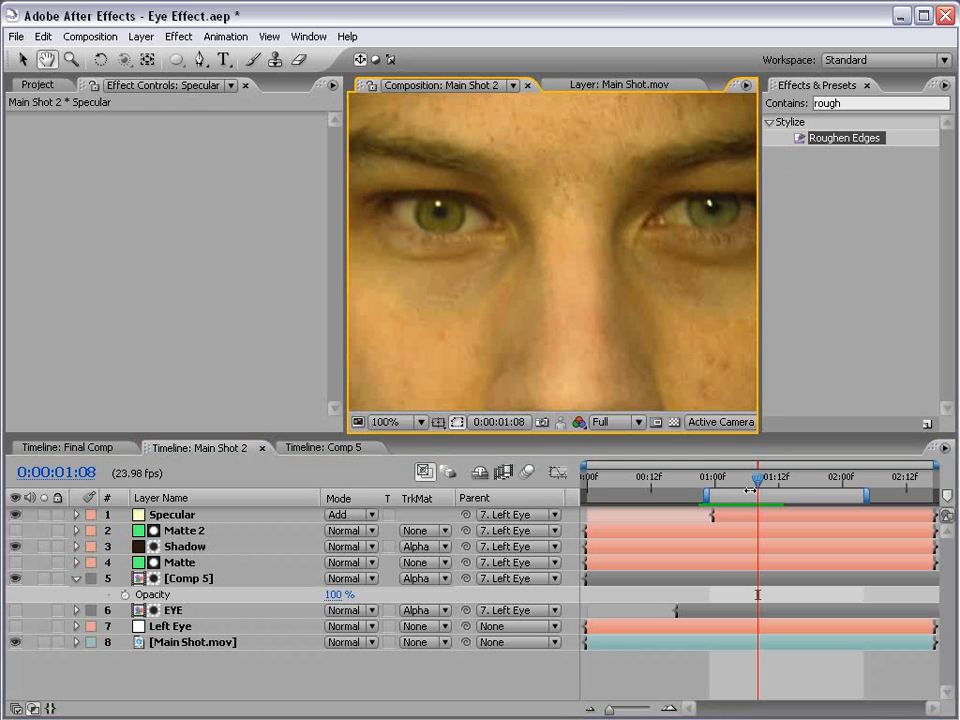
{"action": "mouse_move", "coordinate": [779, 482]}
{"action": "left_mouse_down"}
{"action": "mouse_move", "coordinate": [806, 481]}
{"action": "mouse_move", "coordinate": [797, 481]}
{"action": "left_mouse_up"}
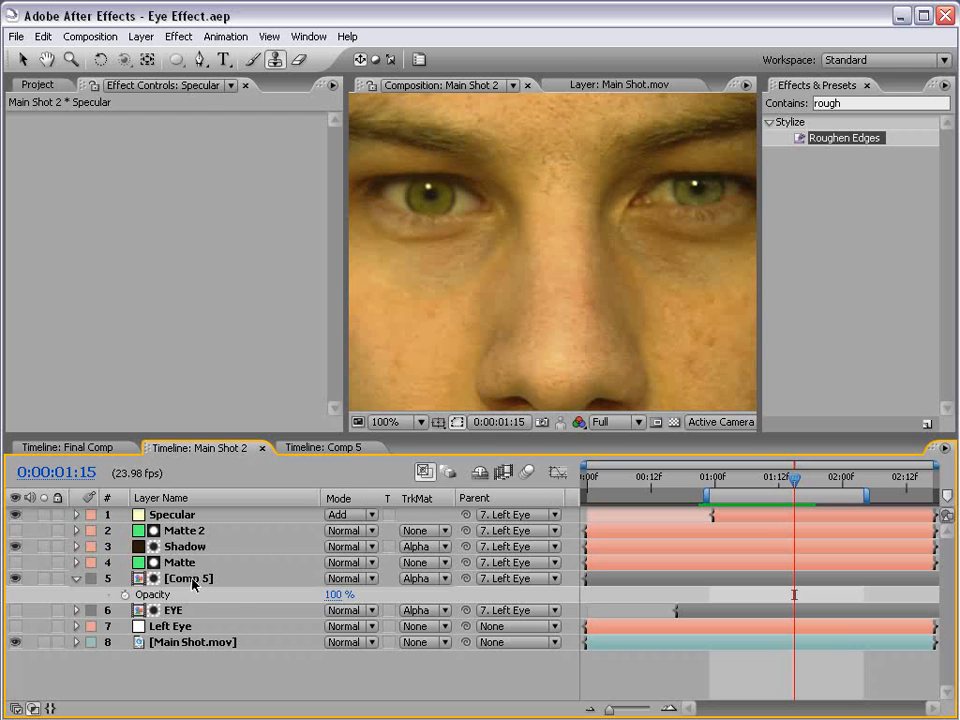
Step: Check the Comp 5 layer's visibility, try rotating its CC Sphere about the Y axis, and undo the rotation
{"action": "left_click", "coordinate": [15, 578]}
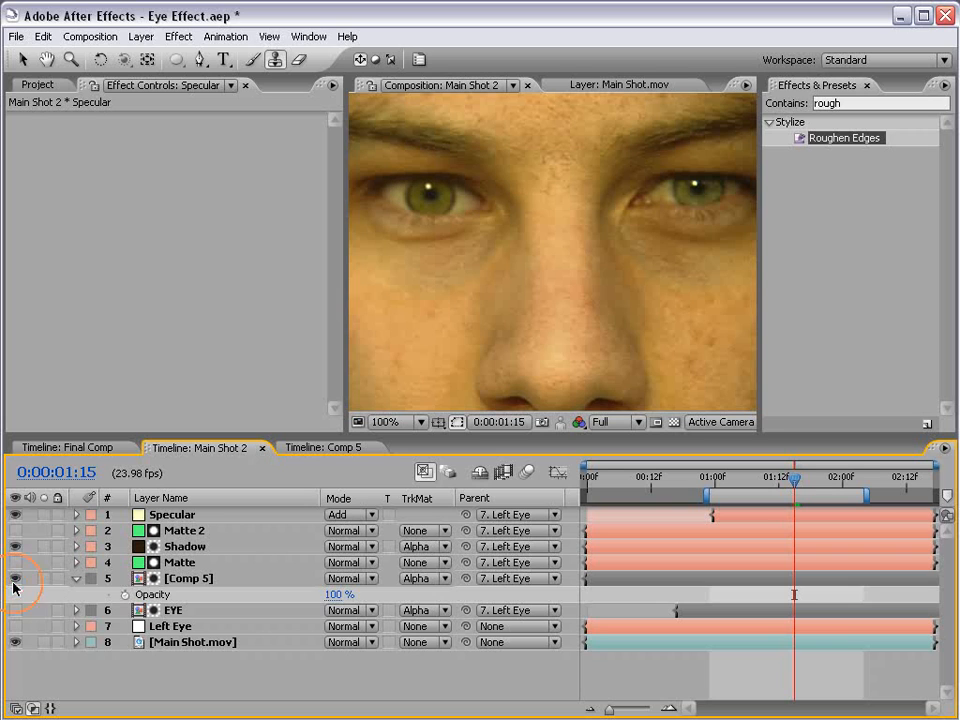
{"action": "left_click", "coordinate": [168, 579]}
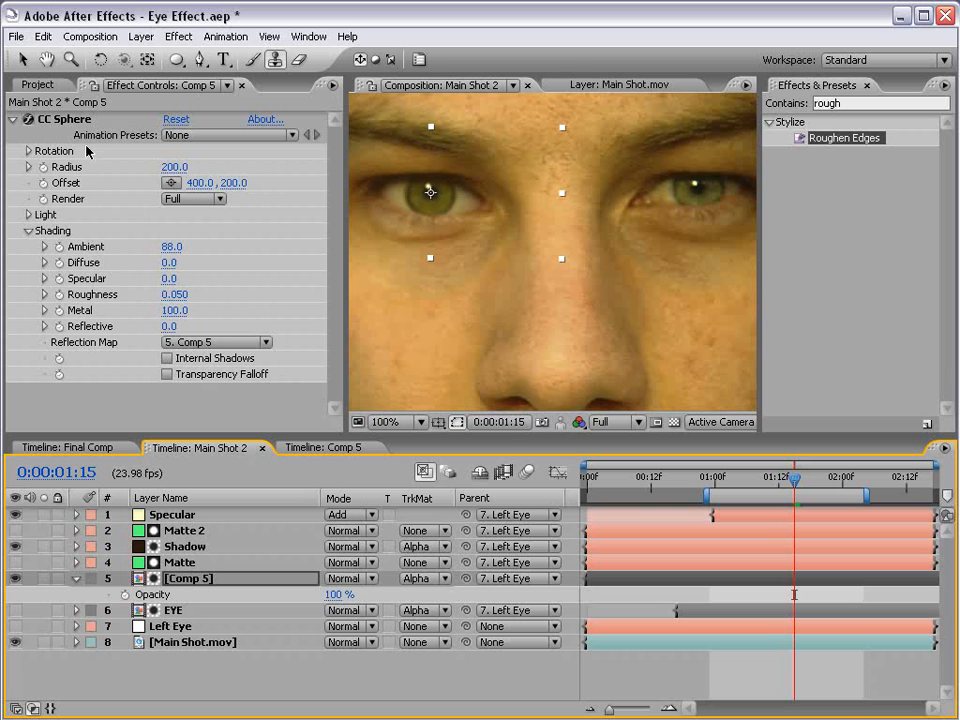
{"action": "left_click", "coordinate": [27, 233]}
{"action": "left_click", "coordinate": [28, 167]}
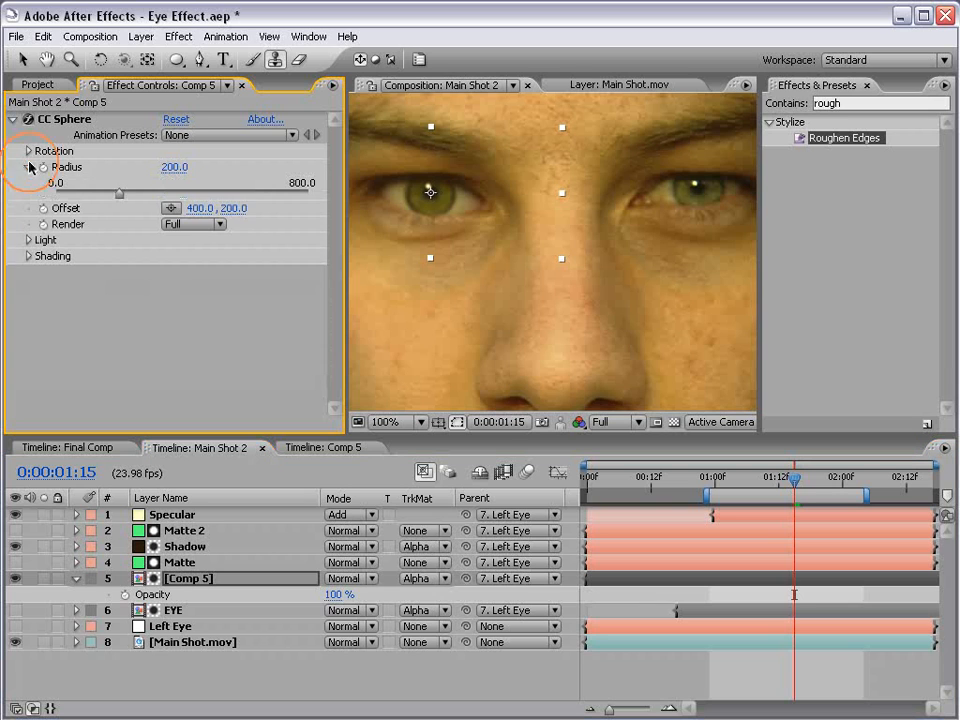
{"action": "left_click", "coordinate": [28, 151]}
{"action": "left_click_drag", "start_coordinate": [184, 220], "coordinate": [161, 214]}
{"action": "key", "text": "ctrl+z"}
Step: Test rolling the eye with CC Sphere's Rotation X at 31°, undo it, and return to Comp 5
{"action": "left_click_drag", "start_coordinate": [200, 175], "coordinate": [155, 125]}
{"action": "scroll", "coordinate": [557, 319], "scroll_direction": "down", "scroll_amount": 2}
{"action": "key", "text": "ctrl+z"}
{"action": "left_click", "coordinate": [775, 683]}
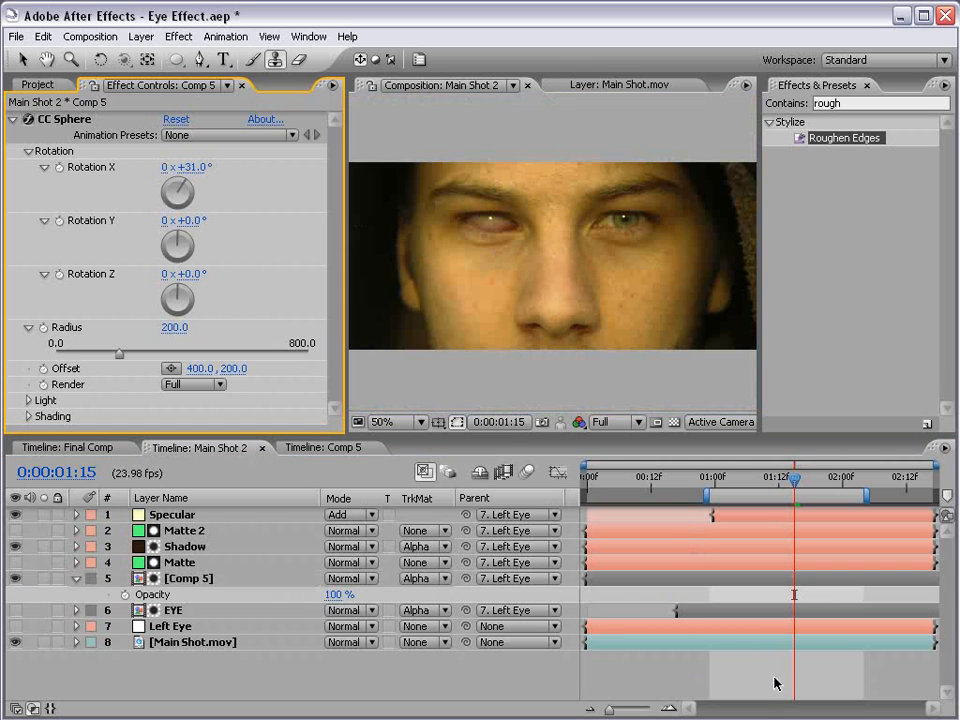
{"action": "left_click", "coordinate": [722, 672]}
{"action": "scroll", "coordinate": [635, 262], "scroll_direction": "up", "scroll_amount": 2}
{"action": "scroll", "coordinate": [561, 244], "scroll_direction": "down", "scroll_amount": 2}
{"action": "key", "text": "ctrl+z"}
{"action": "scroll", "coordinate": [544, 242], "scroll_direction": "up", "scroll_amount": 1}
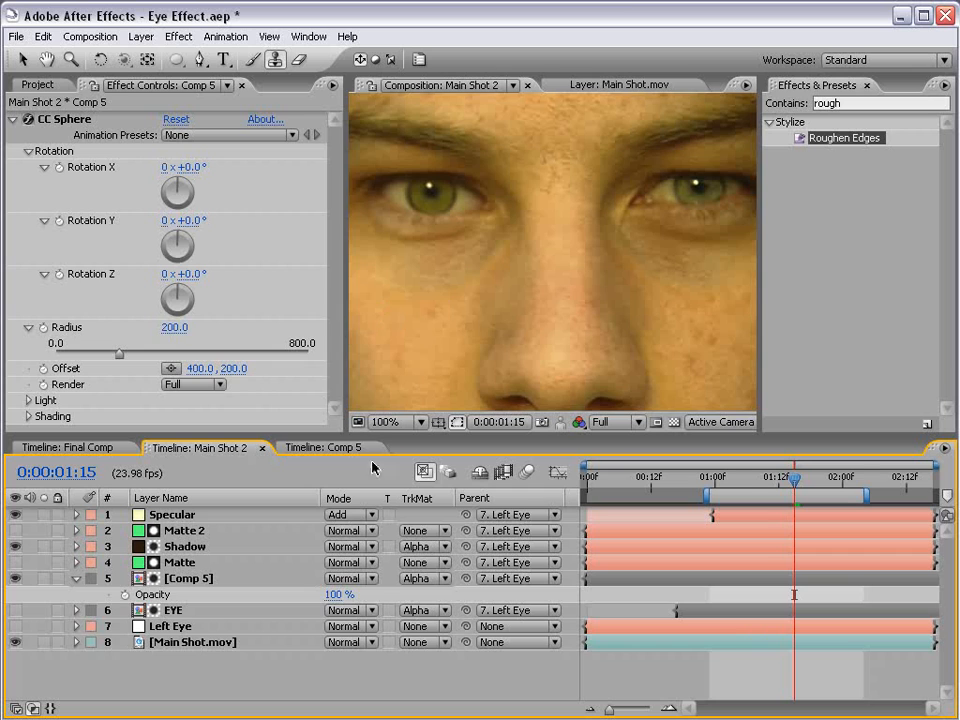
{"action": "left_click", "coordinate": [323, 447]}
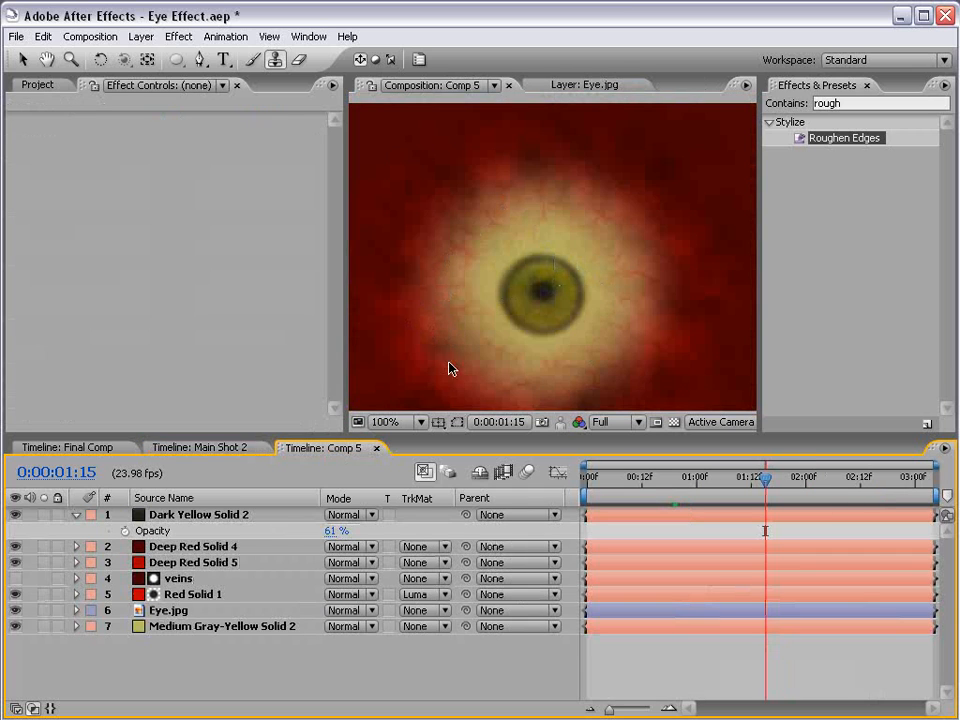
Step: Reveal the mask settings of Red Solid 1 in Comp 5 and reduce its Mask Expansion to 3 pixels
{"action": "left_click", "coordinate": [183, 564]}
{"action": "left_click", "coordinate": [181, 580]}
{"action": "left_click", "coordinate": [182, 596]}
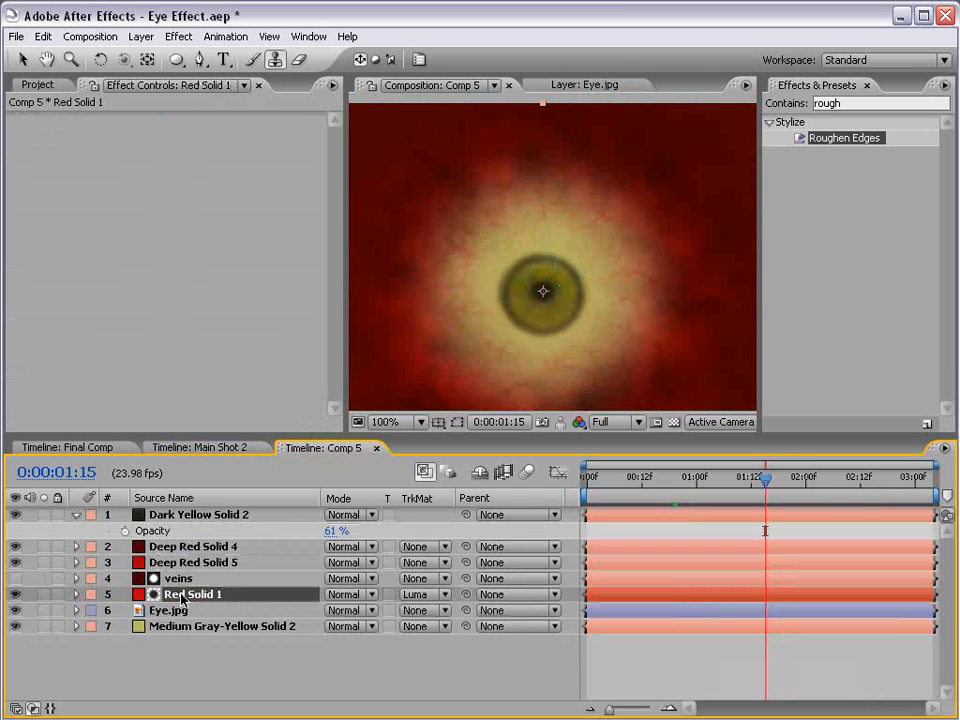
{"action": "key", "text": "m"}
{"action": "left_click", "coordinate": [457, 422]}
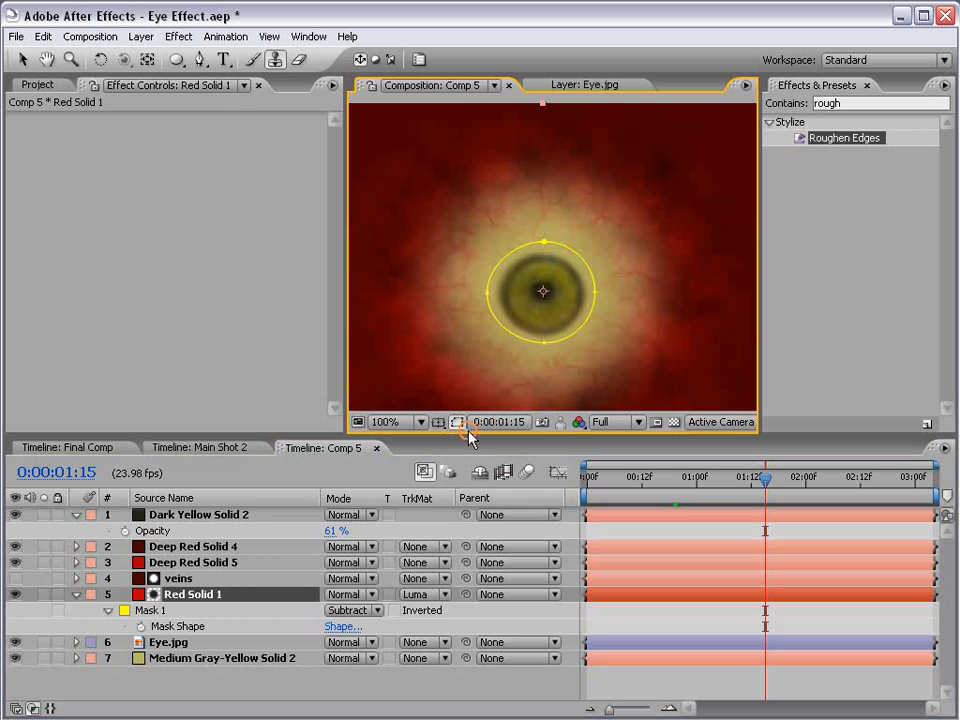
{"action": "key", "text": "m"}
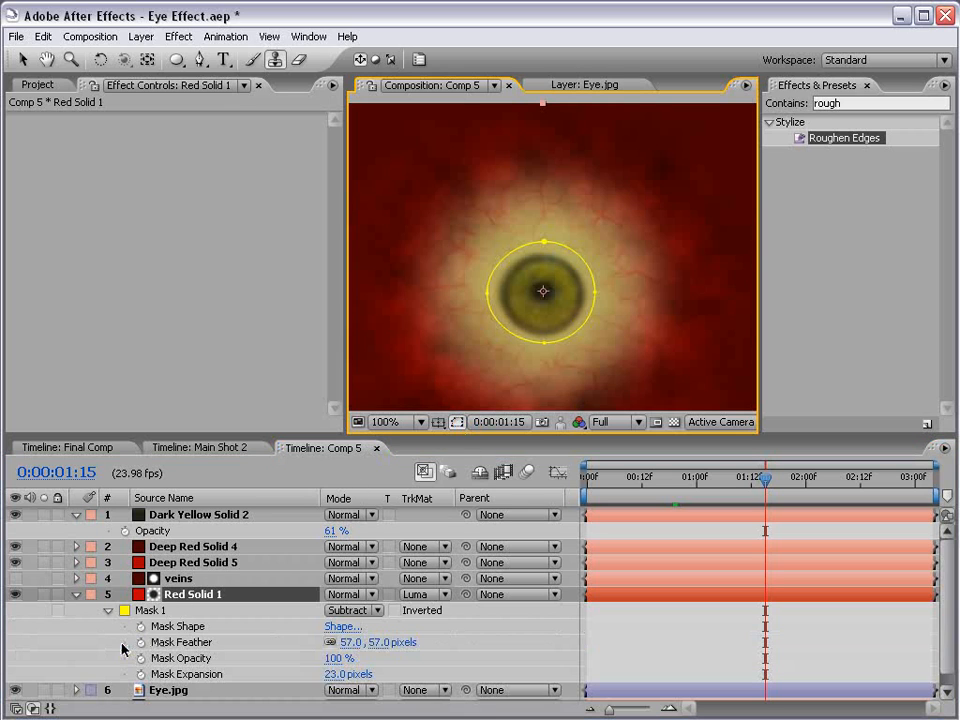
{"action": "left_click_drag", "start_coordinate": [333, 677], "coordinate": [312, 674]}
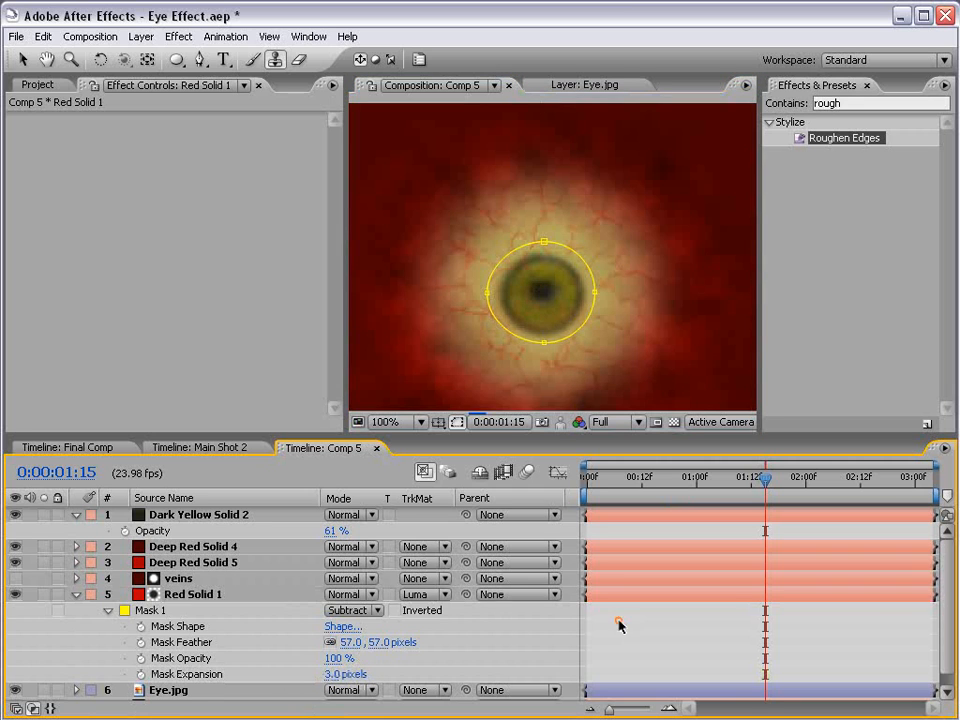
Step: Inspect the replacement eye and its veins close up in Main Shot 2 at 200%
{"action": "left_click", "coordinate": [197, 447]}
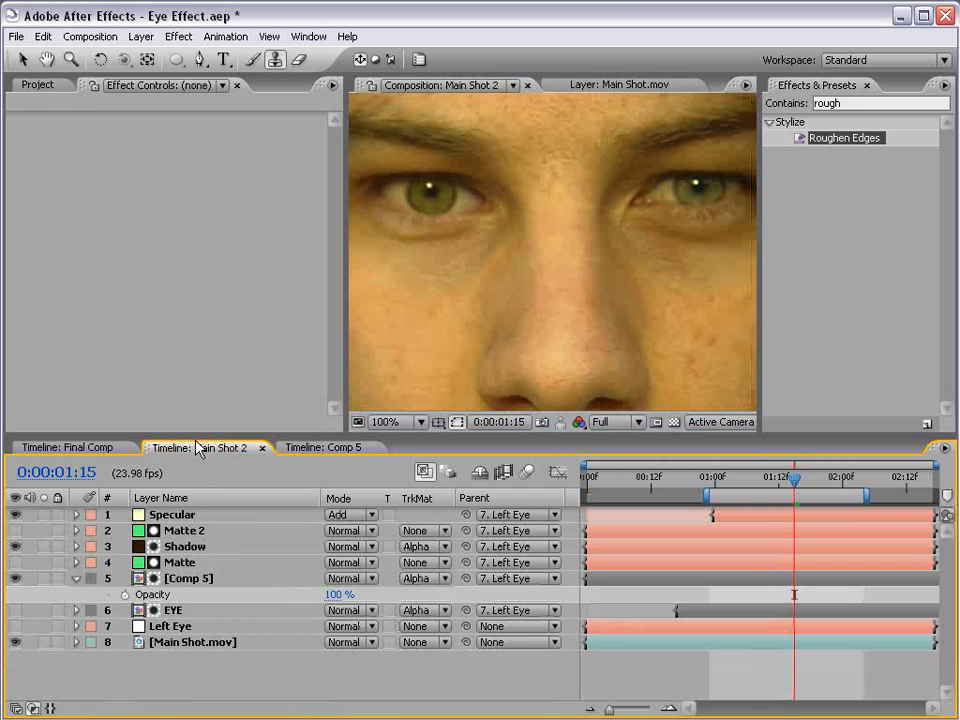
{"action": "scroll", "coordinate": [411, 268], "scroll_direction": "up", "scroll_amount": 1}
{"action": "key", "text": "space"}
{"action": "left_click_drag", "start_coordinate": [408, 196], "coordinate": [500, 282]}
{"action": "left_click_drag", "start_coordinate": [428, 297], "coordinate": [408, 306]}
{"action": "mouse_move", "coordinate": [642, 306]}
{"action": "left_mouse_down"}
{"action": "mouse_move", "coordinate": [416, 308]}
{"action": "mouse_move", "coordinate": [655, 306]}
{"action": "left_mouse_up"}
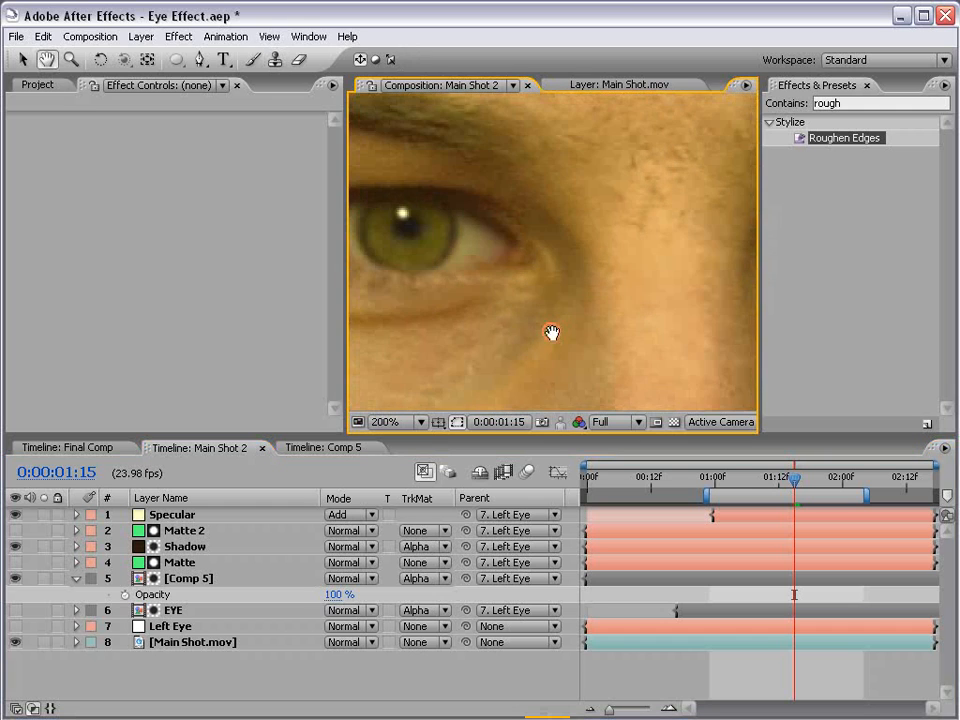
Step: Apply Fast Blur to the veins layer in Comp 5 with a Blurriness of 4
{"action": "left_click", "coordinate": [312, 448]}
{"action": "left_click", "coordinate": [178, 578]}
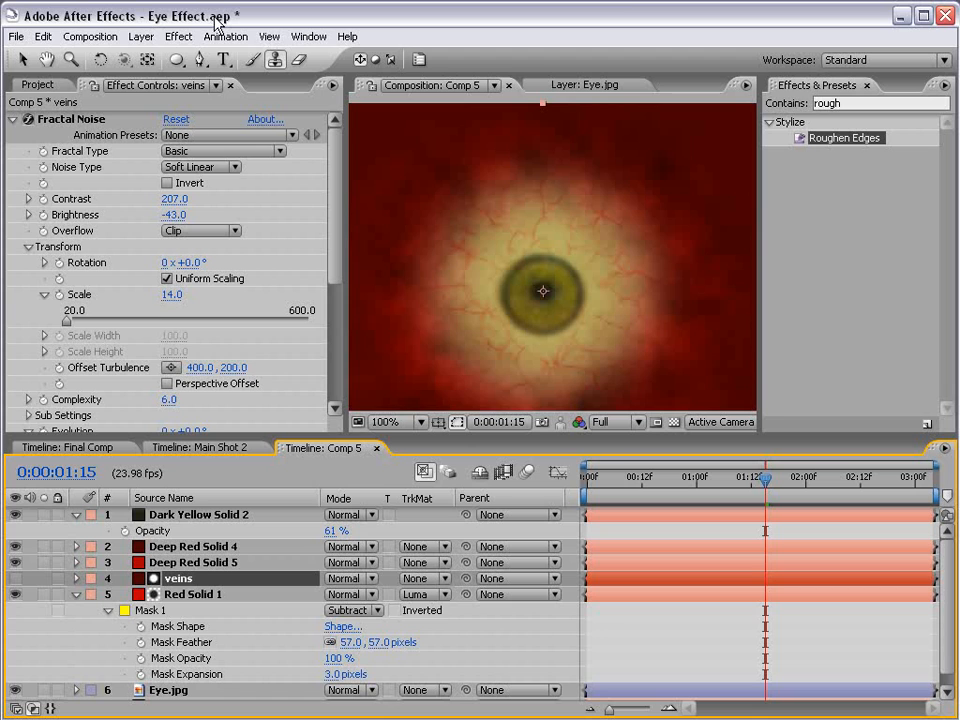
{"action": "left_click", "coordinate": [13, 119]}
{"action": "left_click", "coordinate": [179, 36]}
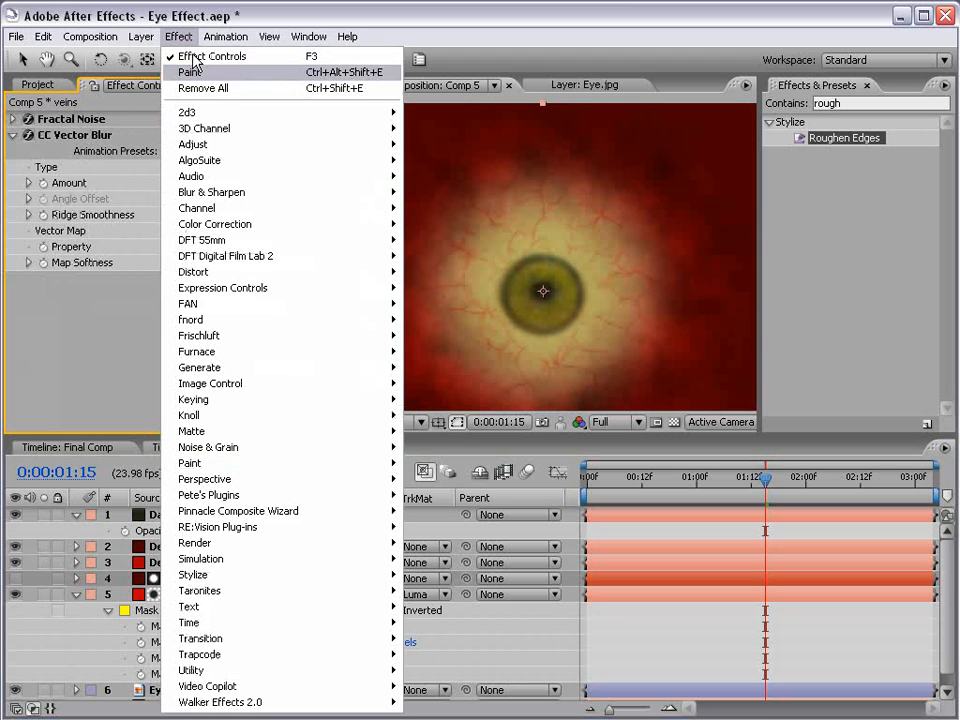
{"action": "left_click", "coordinate": [435, 304]}
{"action": "left_click", "coordinate": [168, 310]}
{"action": "type", "text": "4"}
{"action": "key", "text": "Return"}
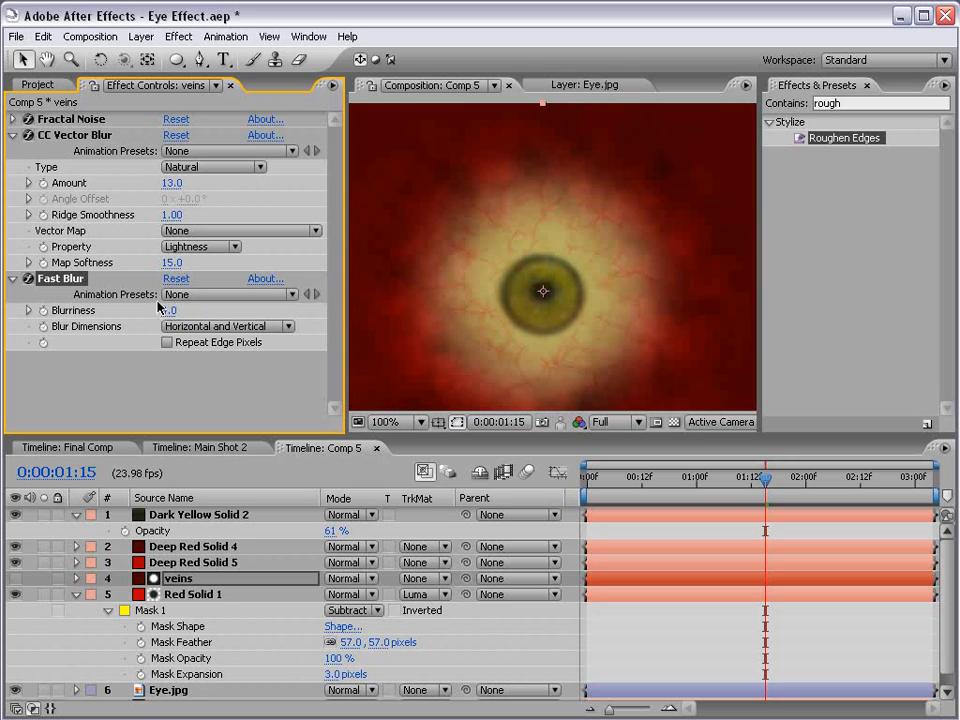
Step: Lower the veins layer's Fast Blur Blurriness to 3, refine it to 2.5, and check the eye in Main Shot 2
{"action": "left_click", "coordinate": [168, 310]}
{"action": "type", "text": "3"}
{"action": "key", "text": "Return"}
{"action": "left_click", "coordinate": [168, 312]}
{"action": "type", "text": "2.5"}
{"action": "key", "text": "Return"}
{"action": "left_click", "coordinate": [211, 455]}
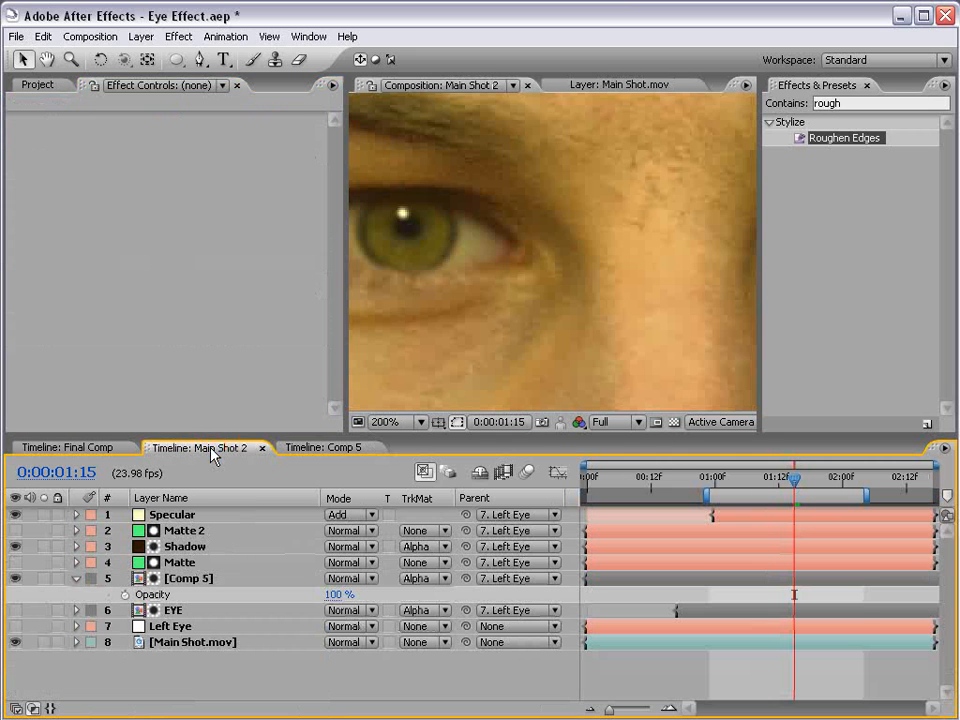
{"action": "scroll", "coordinate": [510, 354], "scroll_direction": "down", "scroll_amount": 3}
{"action": "scroll", "coordinate": [580, 275], "scroll_direction": "up", "scroll_amount": 2}
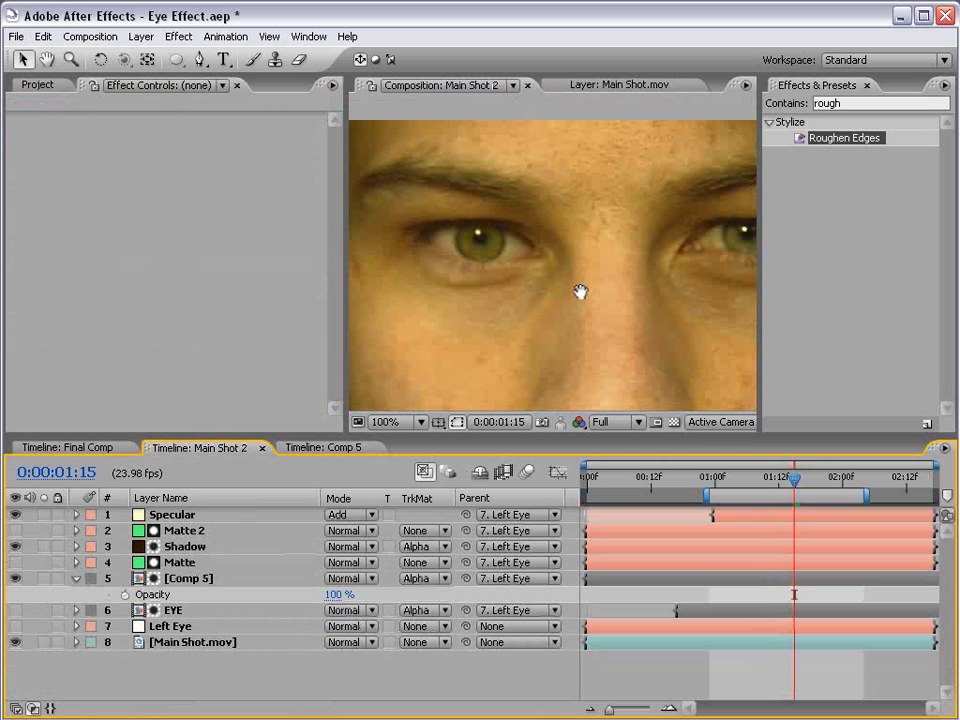
{"action": "left_click_drag", "start_coordinate": [613, 274], "coordinate": [590, 288]}
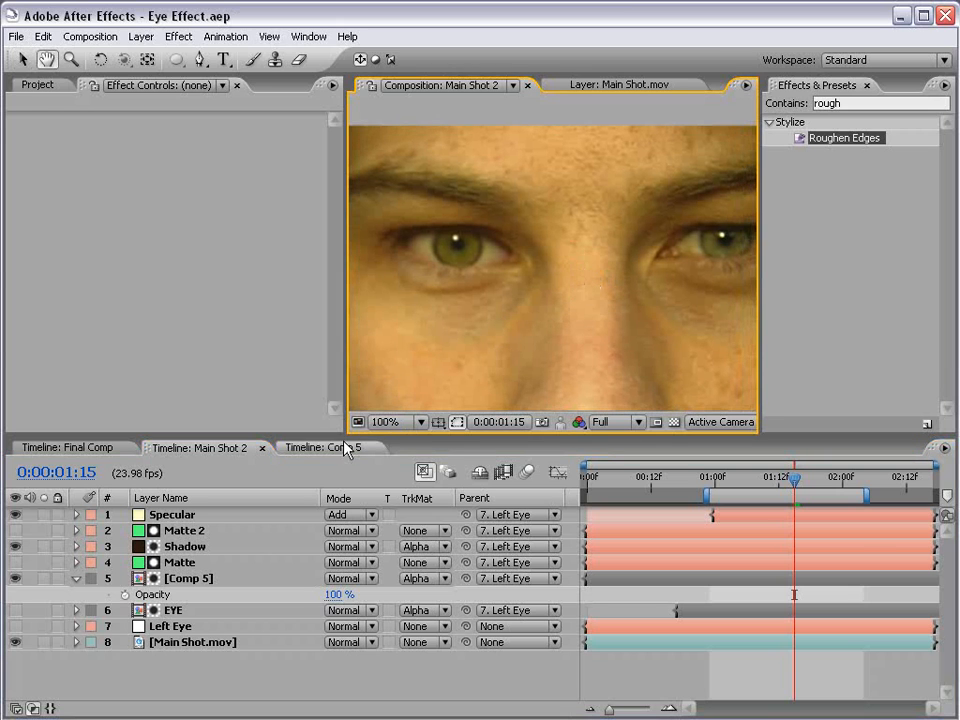
Step: Go to 0:00:00:01 in Comp 5, collapse the open layer properties, and add an adjustment layer above all layers
{"action": "left_click", "coordinate": [303, 449]}
{"action": "left_click_drag", "start_coordinate": [657, 491], "coordinate": [590, 492]}
{"action": "key", "text": "F2"}
{"action": "left_click", "coordinate": [75, 594]}
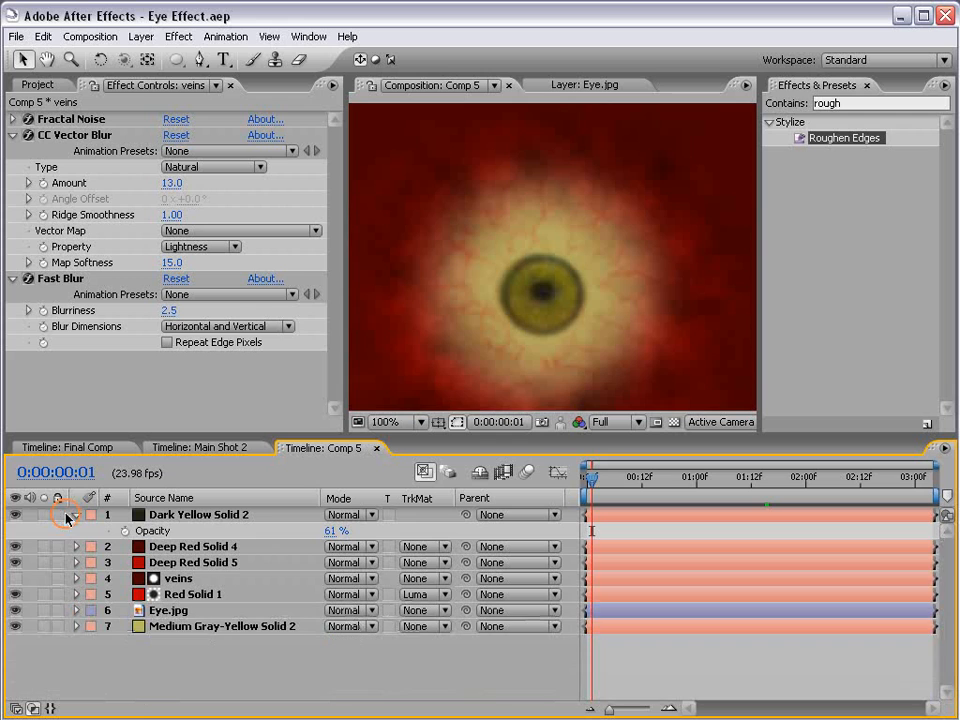
{"action": "left_click", "coordinate": [76, 514]}
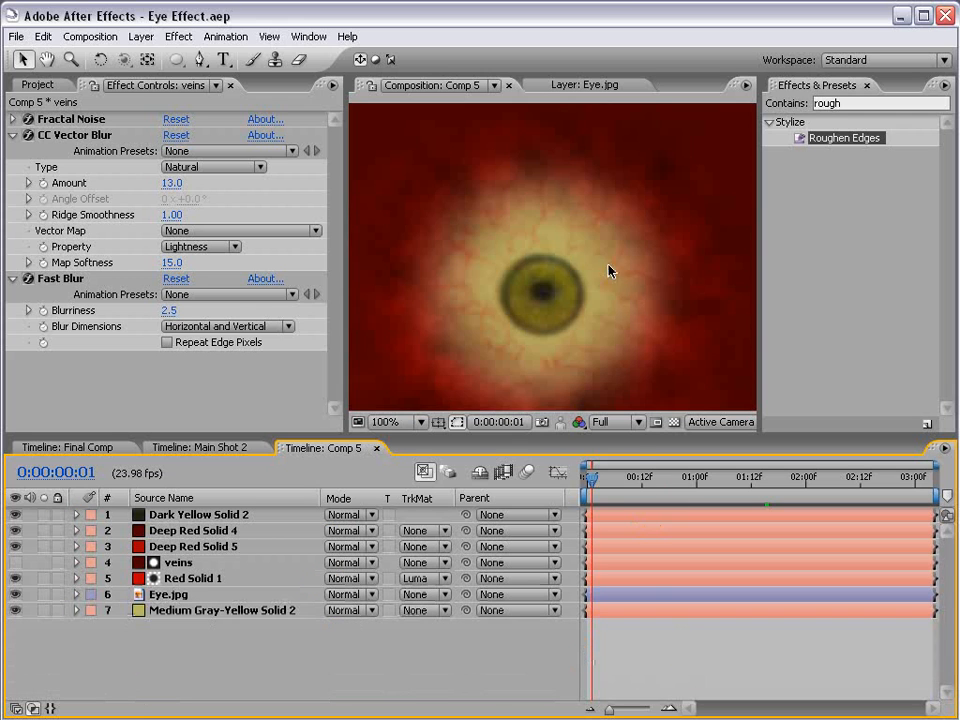
{"action": "left_click", "coordinate": [141, 36]}
{"action": "mouse_move", "coordinate": [200, 56]}
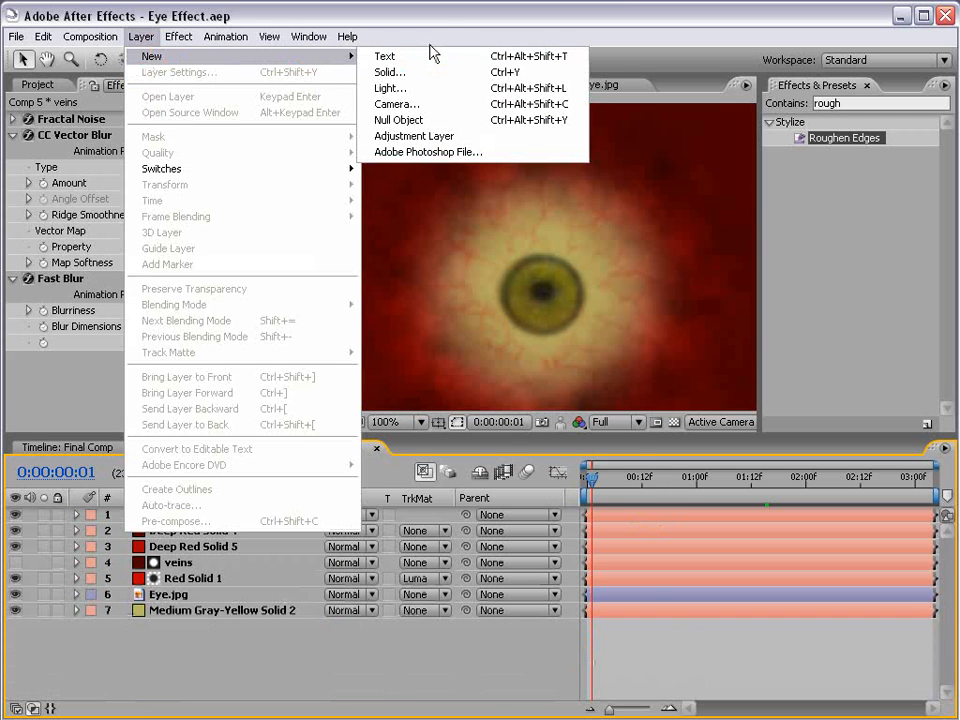
{"action": "left_click", "coordinate": [488, 136]}
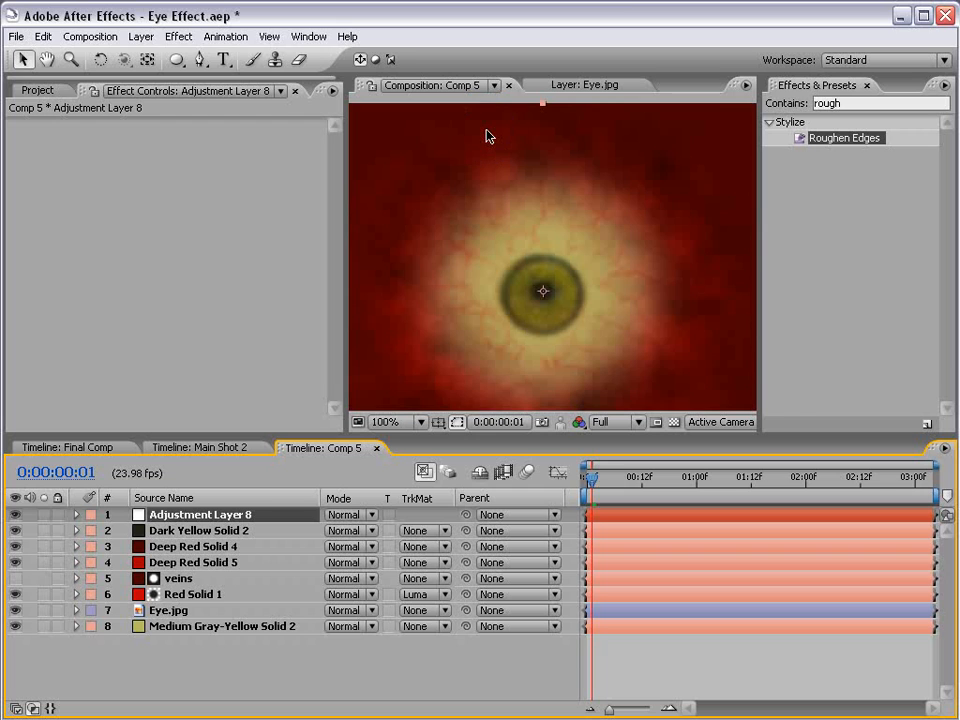
Step: Apply Bulge to the adjustment layer and fit it inside the iris with radii of 34 and 32, centred at 400, 200
{"action": "left_click", "coordinate": [184, 36]}
{"action": "mouse_move", "coordinate": [225, 274]}
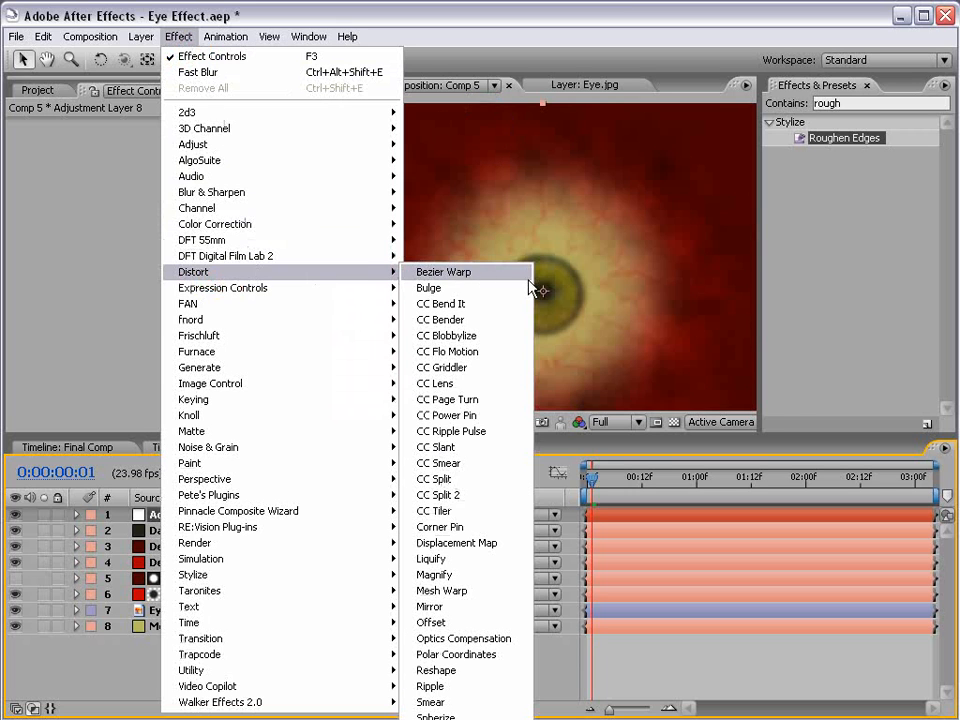
{"action": "left_click", "coordinate": [459, 292]}
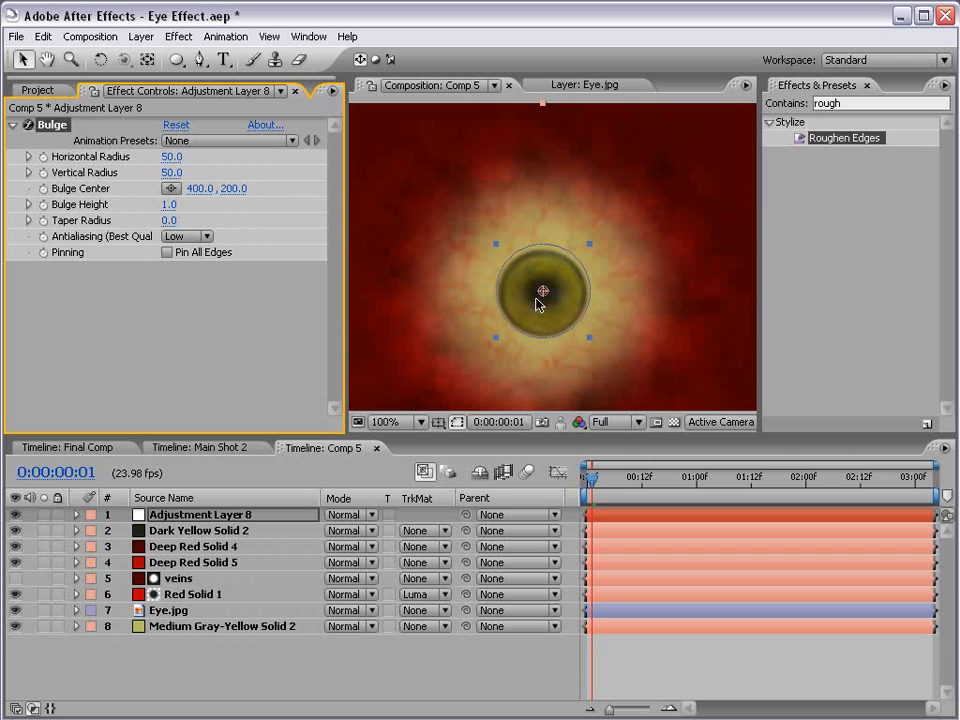
{"action": "mouse_move", "coordinate": [589, 344]}
{"action": "left_mouse_down"}
{"action": "mouse_move", "coordinate": [557, 302]}
{"action": "mouse_move", "coordinate": [574, 330]}
{"action": "left_mouse_up"}
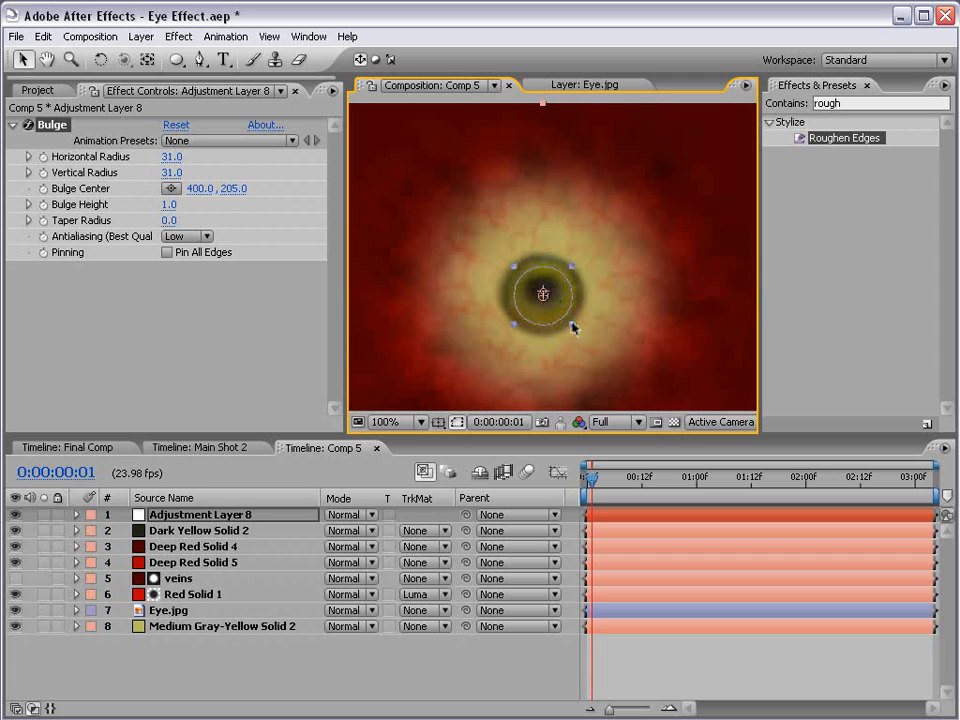
{"action": "left_click_drag", "start_coordinate": [571, 267], "coordinate": [543, 291]}
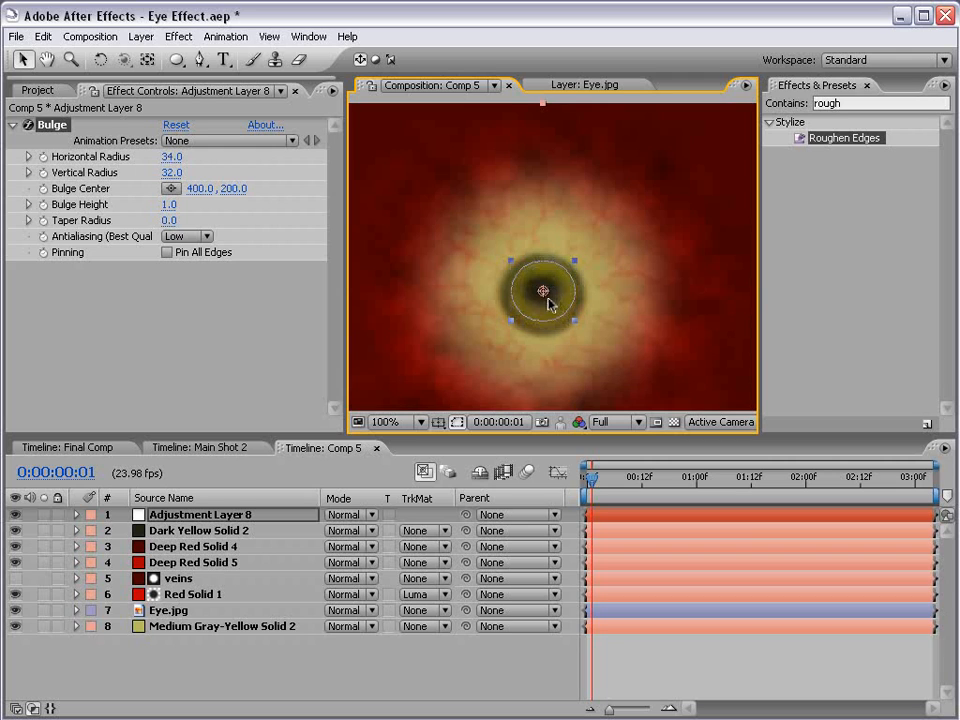
Step: Animate Bulge Height from 0 up to 1.5 at 0:00:01:17 and show its keyframes on the adjustment layer
{"action": "left_click_drag", "start_coordinate": [166, 205], "coordinate": [125, 209]}
{"action": "left_click", "coordinate": [170, 205]}
{"action": "type", "text": "0"}
{"action": "key", "text": "Return"}
{"action": "left_click_drag", "start_coordinate": [598, 481], "coordinate": [776, 479]}
{"action": "left_click", "coordinate": [44, 205]}
{"action": "left_click_drag", "start_coordinate": [168, 204], "coordinate": [298, 197]}
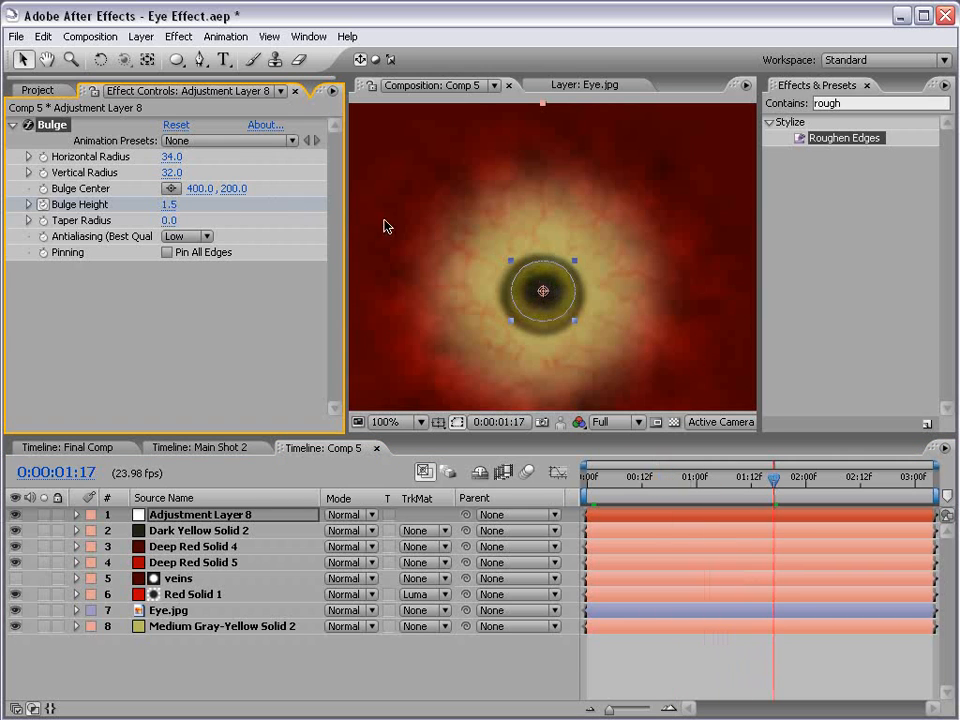
{"action": "key", "text": "u"}
Step: Set the work area around the two Bulge Height keyframes and preview the pupil dilation close up
{"action": "left_click_drag", "start_coordinate": [774, 478], "coordinate": [814, 492]}
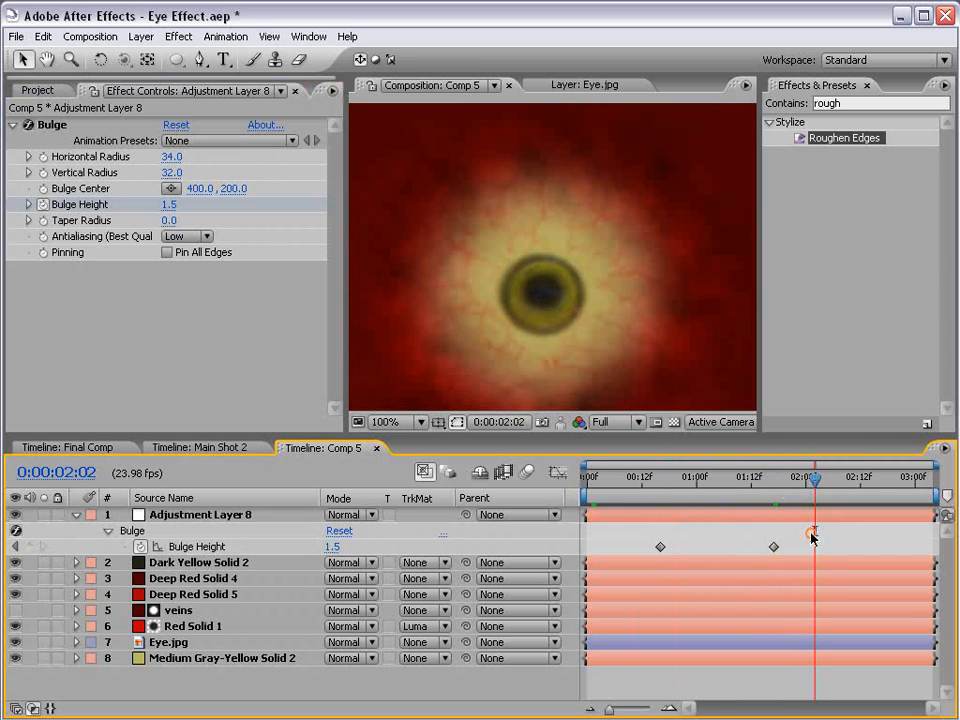
{"action": "scroll", "coordinate": [585, 300], "scroll_direction": "up", "scroll_amount": 1}
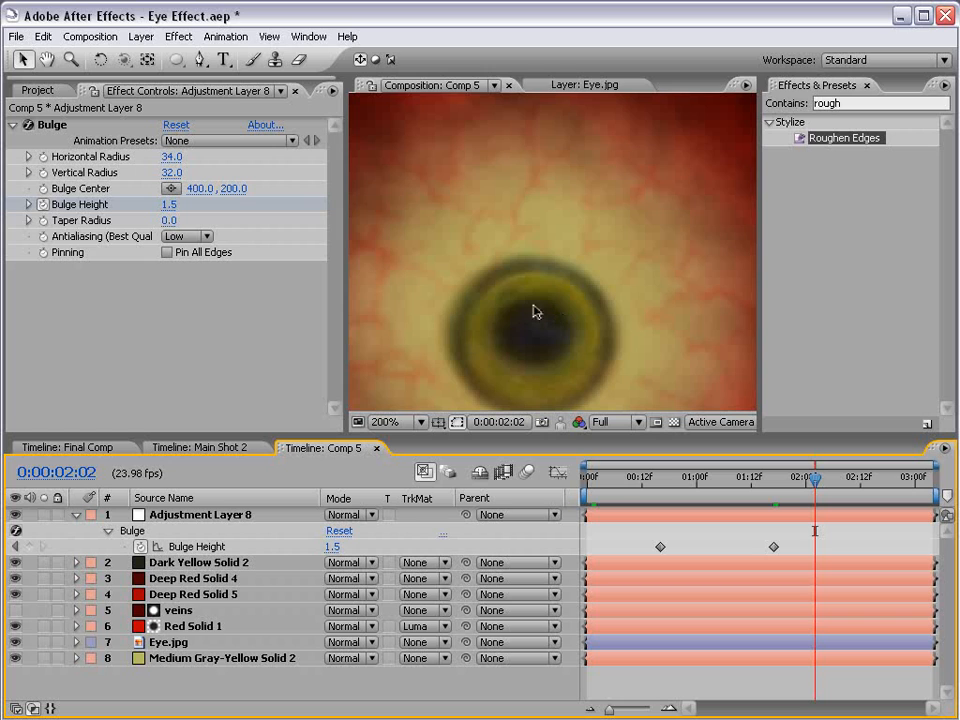
{"action": "left_click_drag", "start_coordinate": [814, 480], "coordinate": [724, 487]}
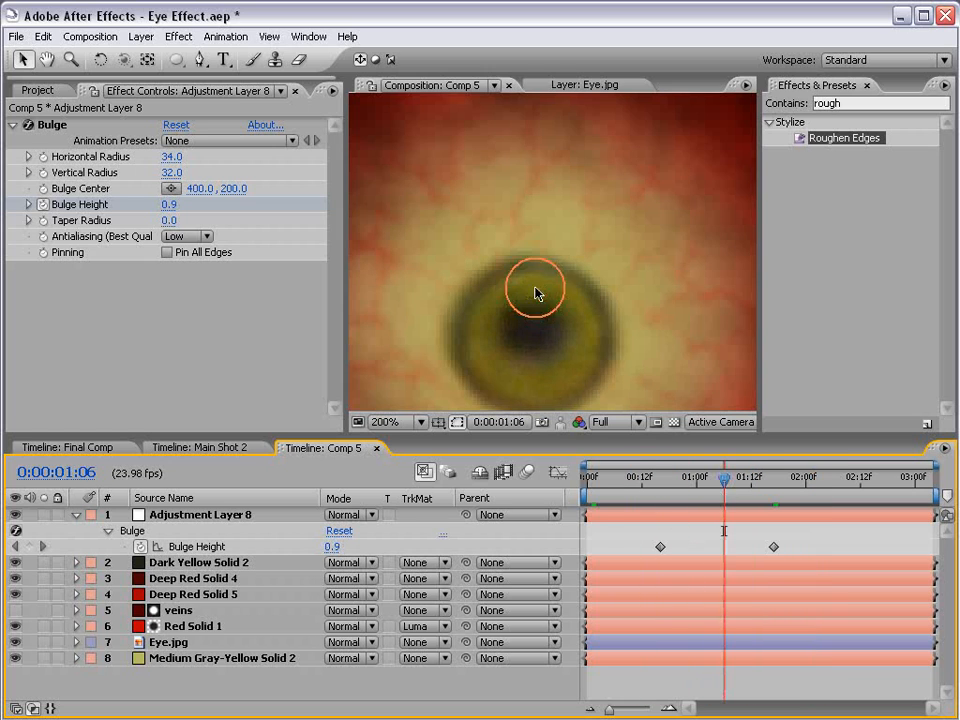
{"action": "left_click_drag", "start_coordinate": [600, 385], "coordinate": [606, 318]}
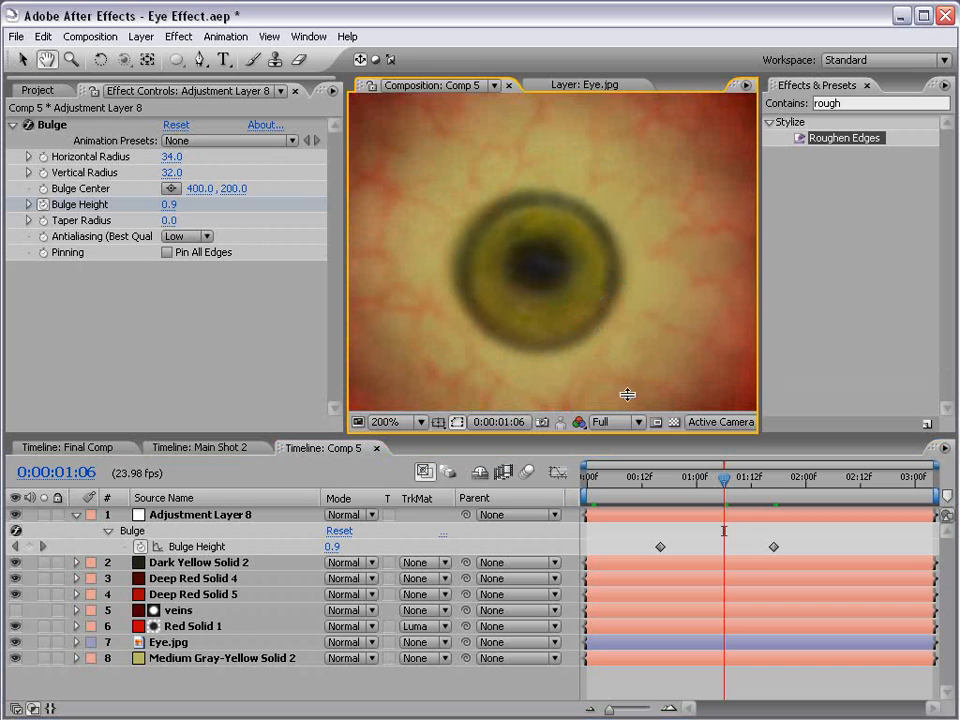
{"action": "left_click_drag", "start_coordinate": [726, 487], "coordinate": [773, 478]}
{"action": "key", "text": "b"}
{"action": "key", "text": "n"}
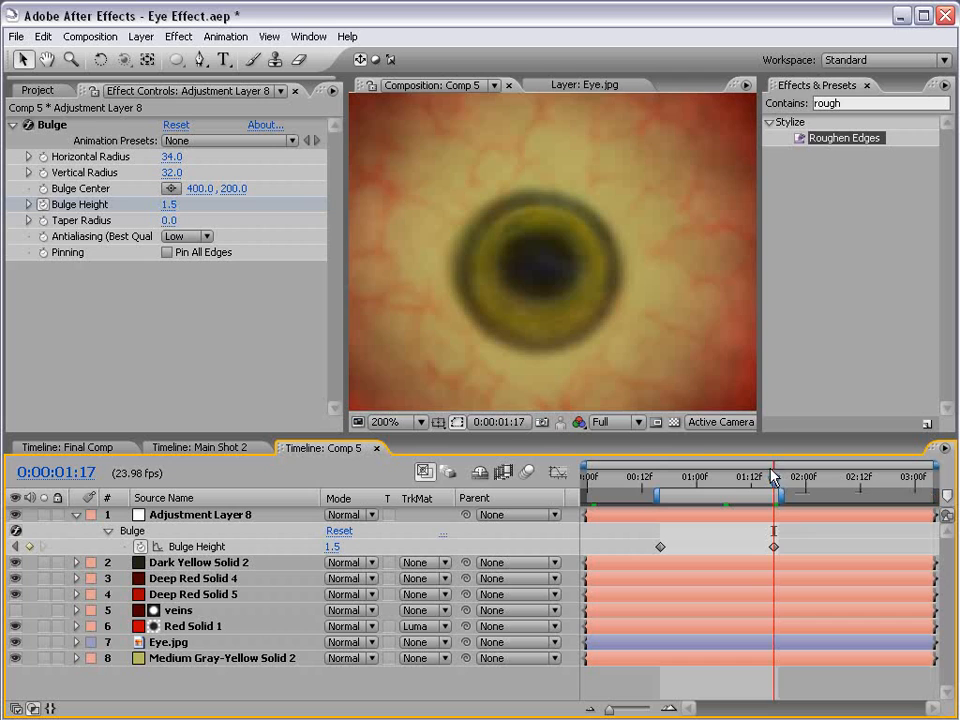
{"action": "key", "text": "KP_0"}
{"action": "left_click_drag", "start_coordinate": [724, 482], "coordinate": [806, 495]}
Step: Check the eye in Main Shot 2, return to Comp 5 at 0:00:00:23, and select the Bulge Height keyframe at 0:00:01:17
{"action": "left_click", "coordinate": [190, 448]}
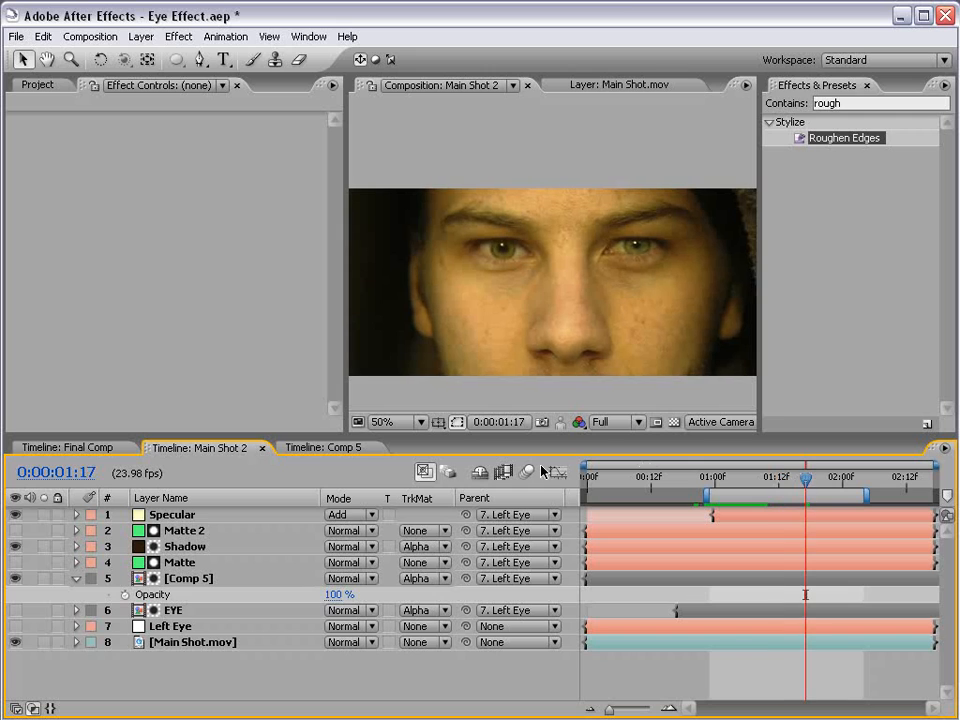
{"action": "left_click", "coordinate": [318, 452]}
{"action": "scroll", "coordinate": [480, 270], "scroll_direction": "down", "scroll_amount": 1}
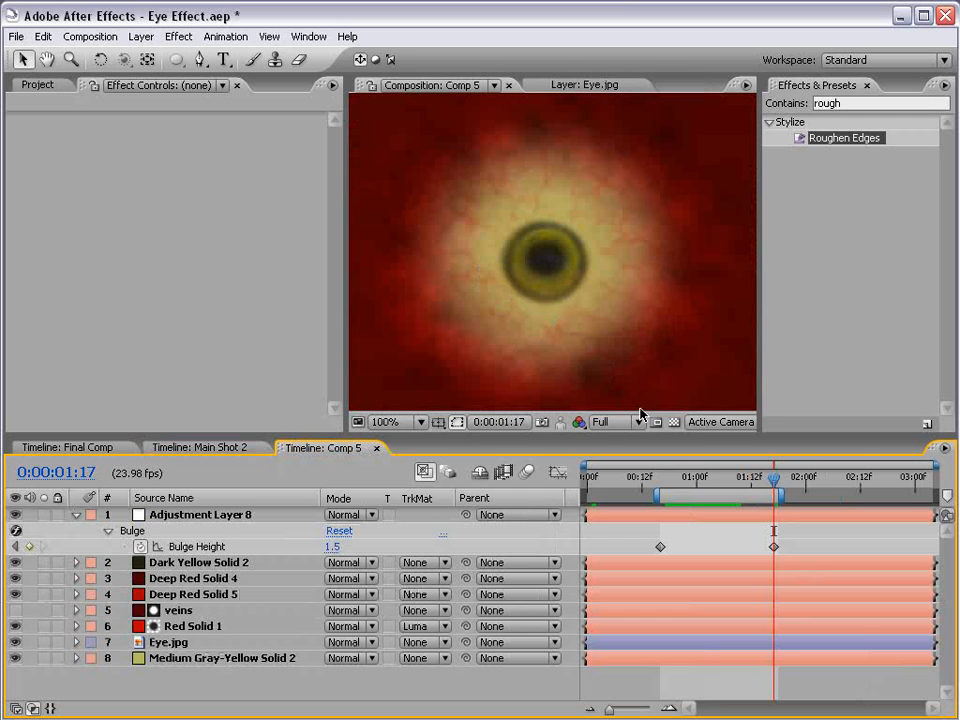
{"action": "mouse_move", "coordinate": [709, 476]}
{"action": "left_mouse_down"}
{"action": "mouse_move", "coordinate": [686, 478]}
{"action": "mouse_move", "coordinate": [729, 478]}
{"action": "mouse_move", "coordinate": [690, 478]}
{"action": "left_mouse_up"}
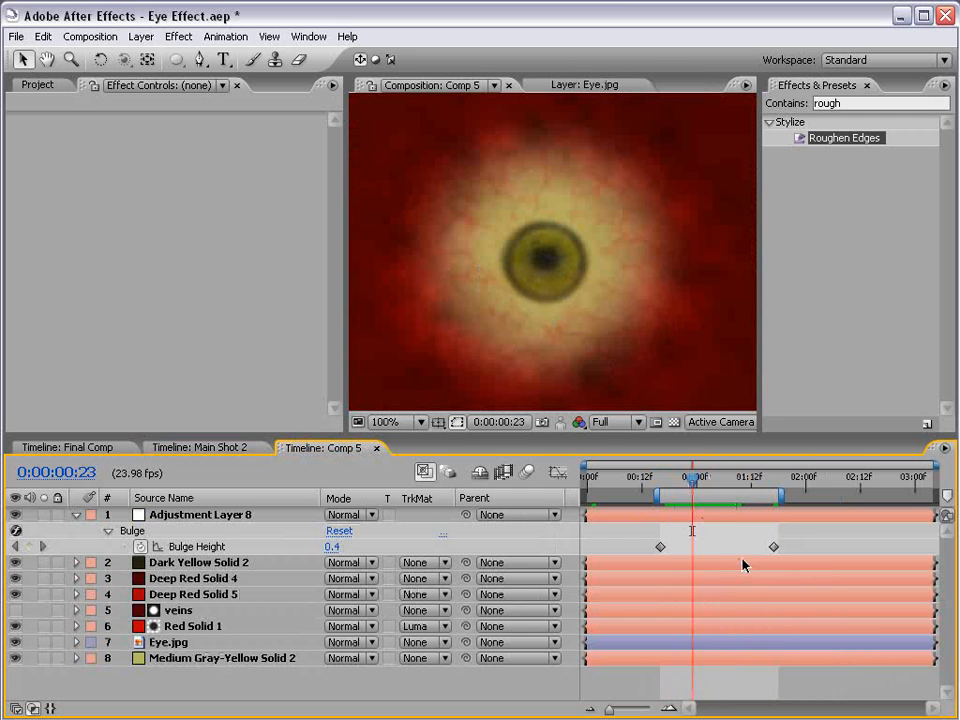
{"action": "left_click", "coordinate": [774, 547]}
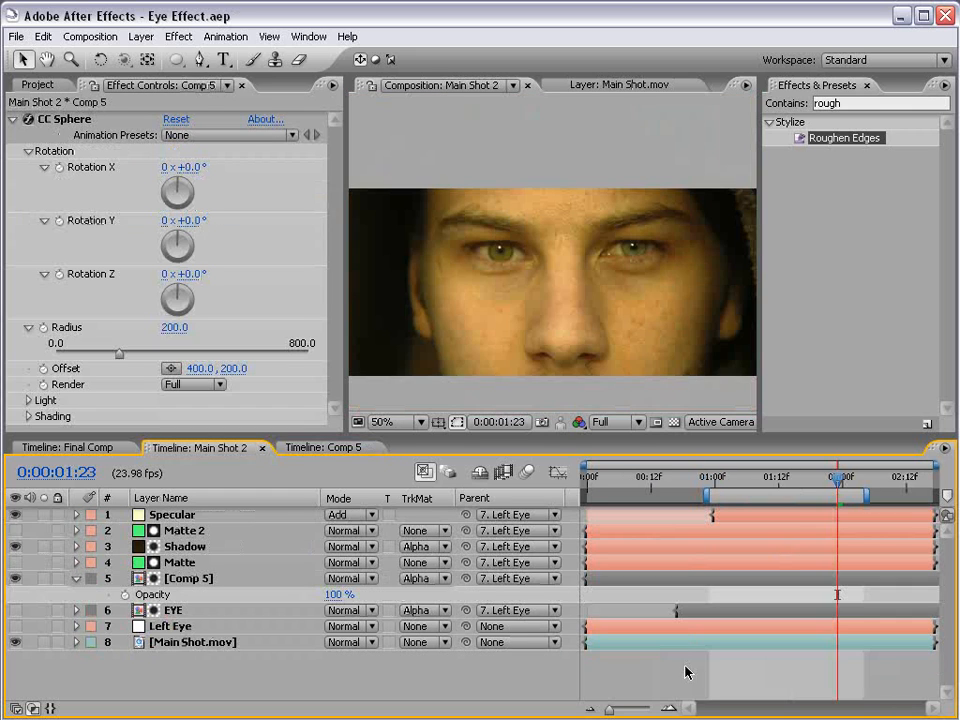
Step: Apply the Match Grain effect to the Comp 5 layer in Main Shot 2
{"action": "scroll", "coordinate": [611, 342], "scroll_direction": "up", "scroll_amount": 1}
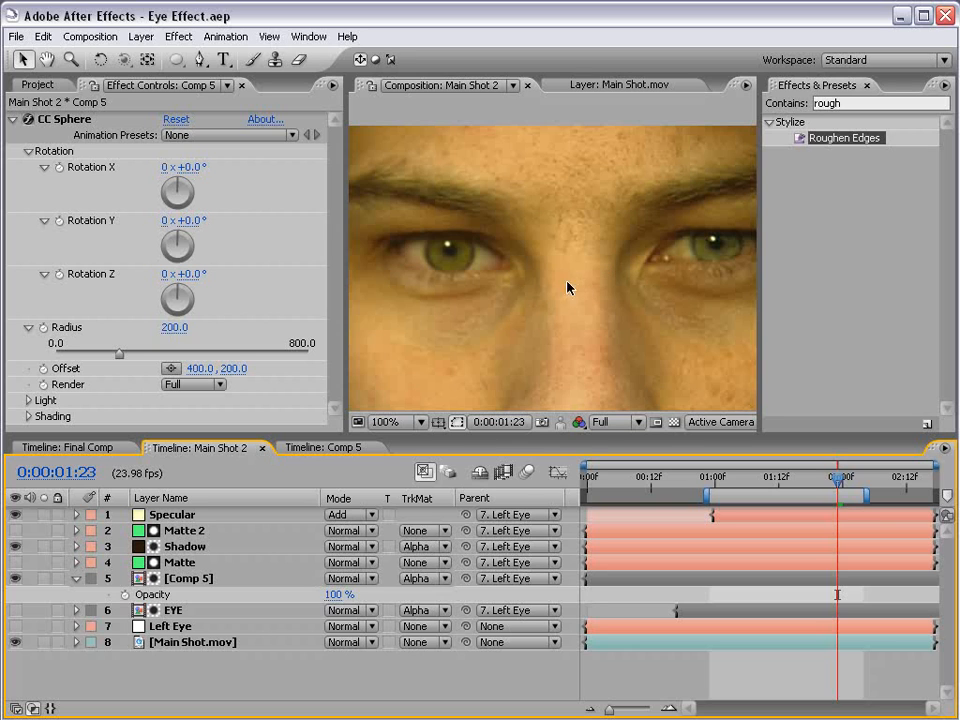
{"action": "scroll", "coordinate": [632, 280], "scroll_direction": "up", "scroll_amount": 1}
{"action": "scroll", "coordinate": [632, 280], "scroll_direction": "down", "scroll_amount": 1}
{"action": "left_click", "coordinate": [188, 578]}
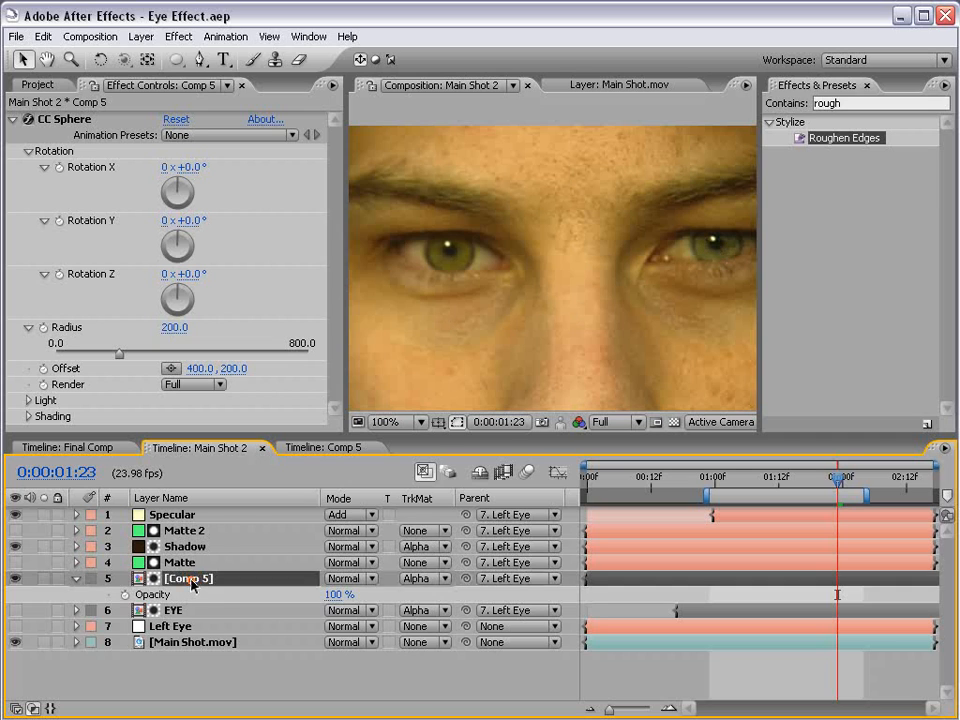
{"action": "scroll", "coordinate": [535, 200], "scroll_direction": "up", "scroll_amount": 1}
{"action": "scroll", "coordinate": [535, 200], "scroll_direction": "down", "scroll_amount": 1}
{"action": "left_click", "coordinate": [180, 36]}
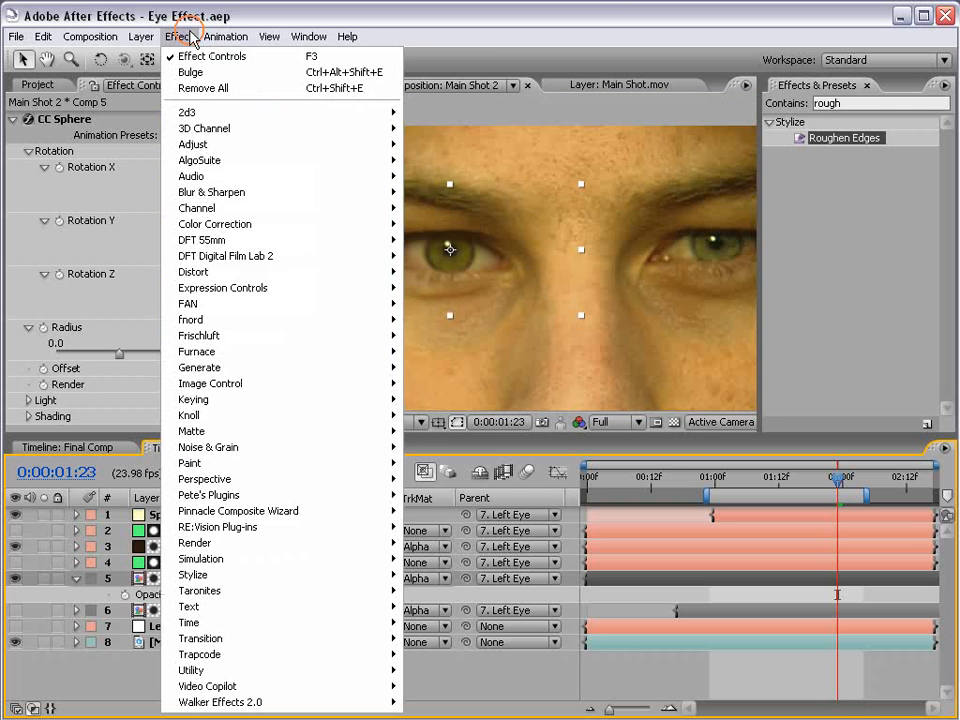
{"action": "mouse_move", "coordinate": [218, 450]}
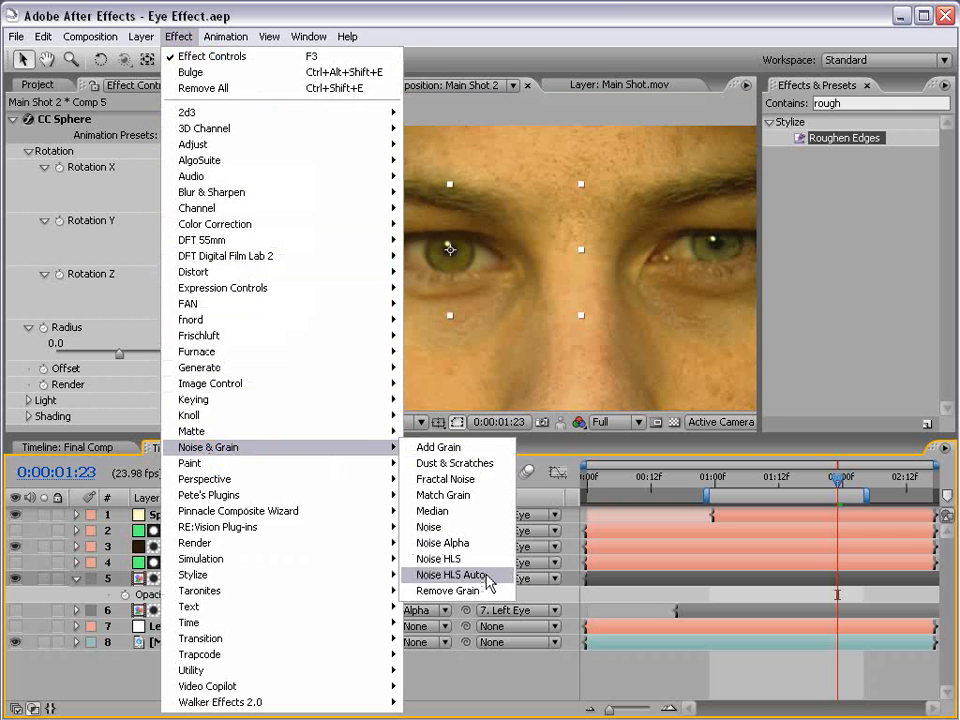
{"action": "left_click", "coordinate": [443, 495]}
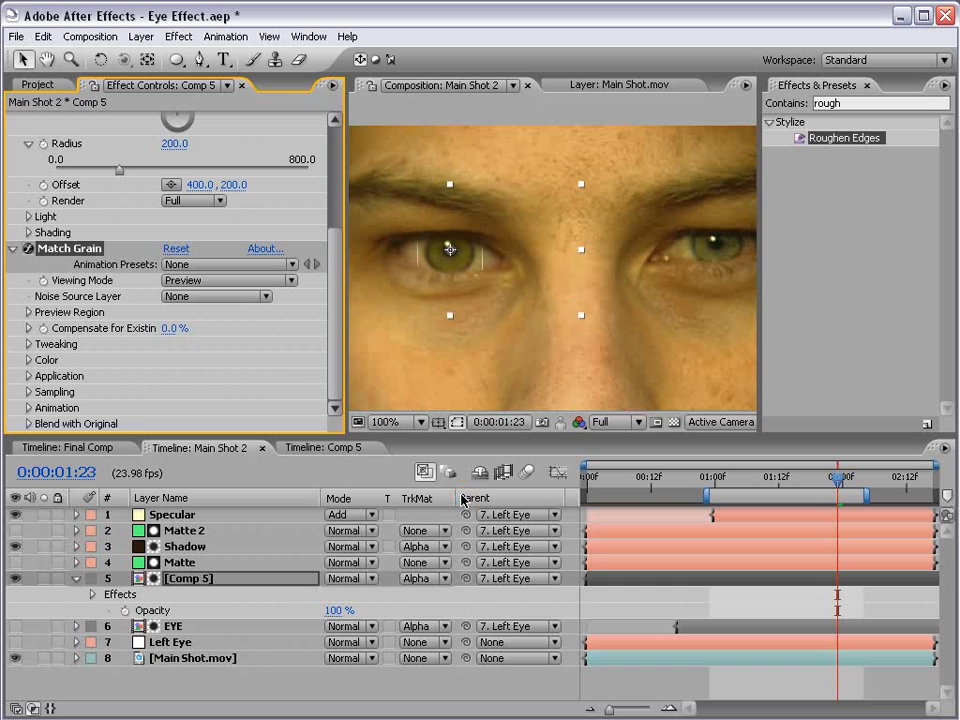
Step: Set Match Grain's viewing mode to Final Output and its noise source layer to Main Shot.mov
{"action": "left_click", "coordinate": [200, 281]}
{"action": "left_click", "coordinate": [207, 347]}
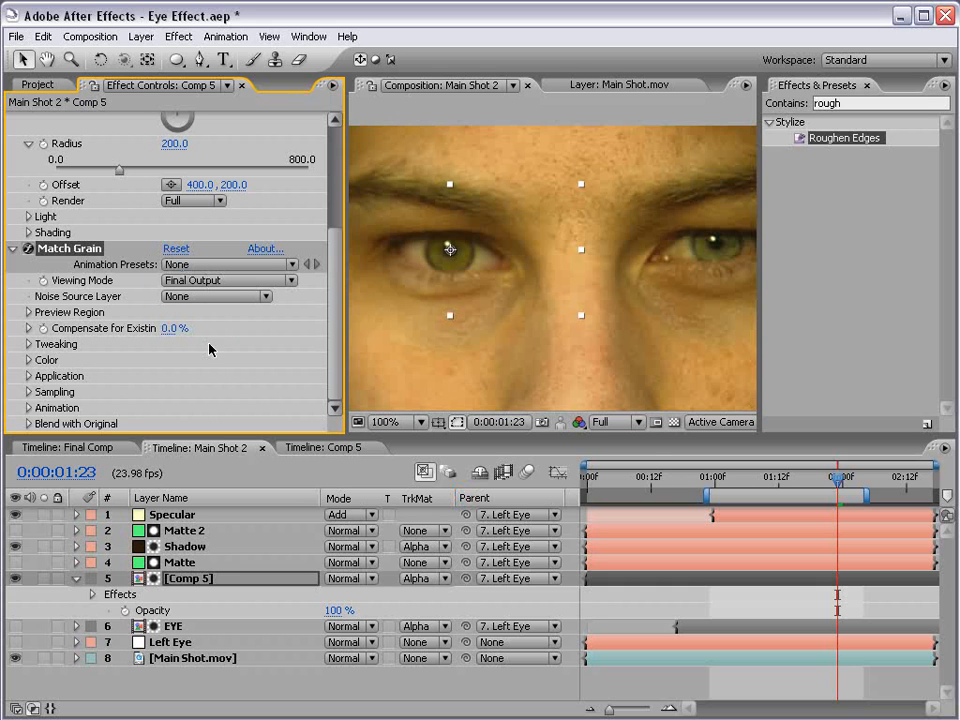
{"action": "left_click", "coordinate": [183, 298]}
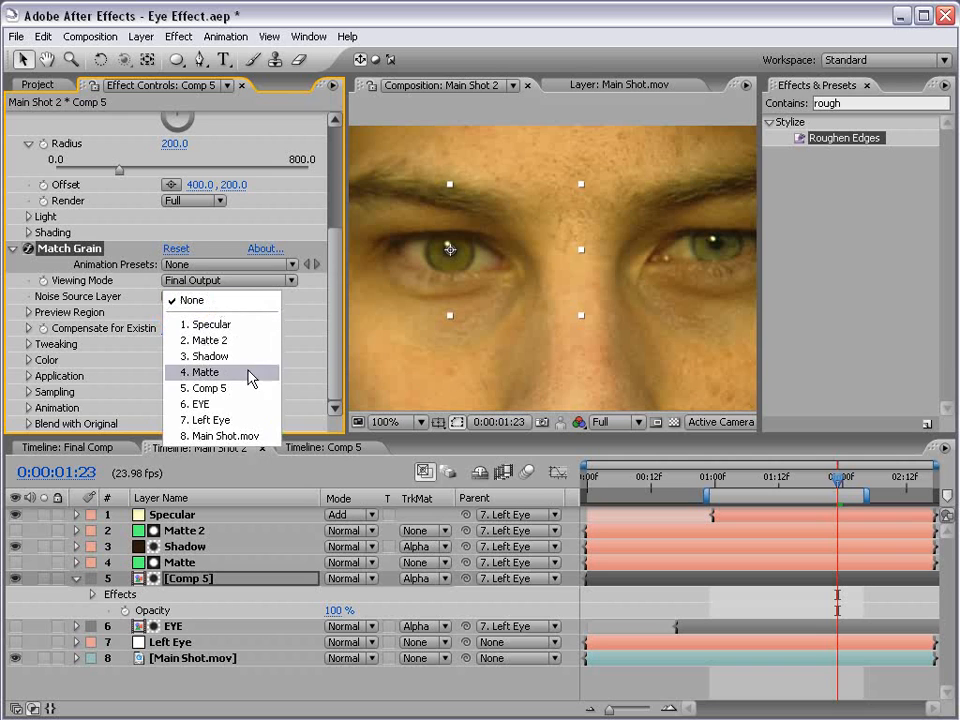
{"action": "left_click", "coordinate": [248, 435]}
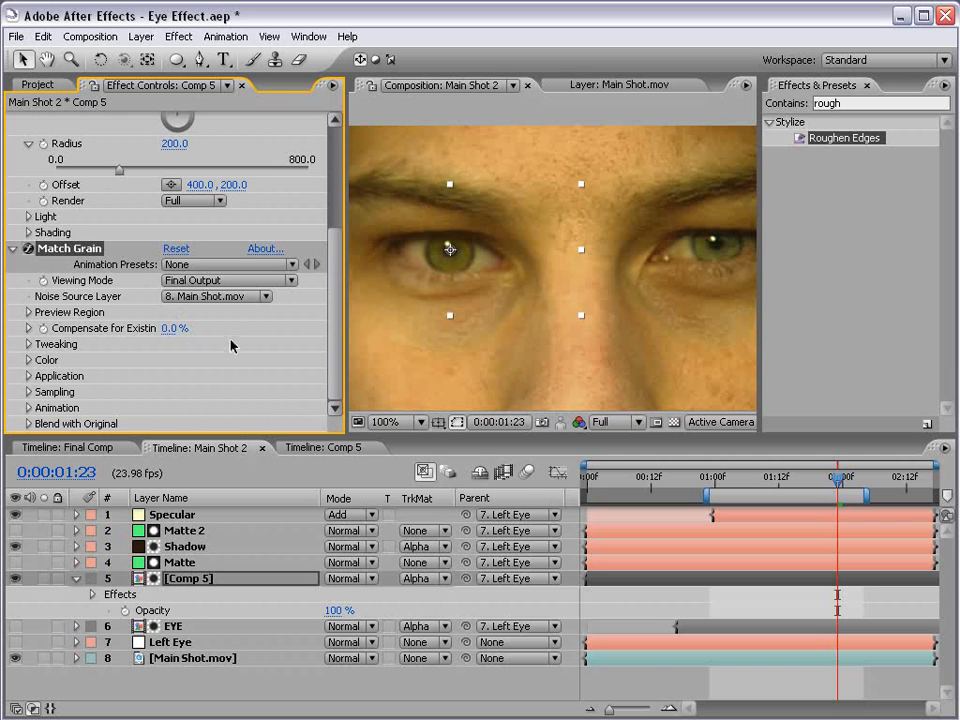
Step: Set the Match Grain tweaking intensity on the Comp 5 layer to 3.310
{"action": "left_click", "coordinate": [654, 681]}
{"action": "key", "text": "period"}
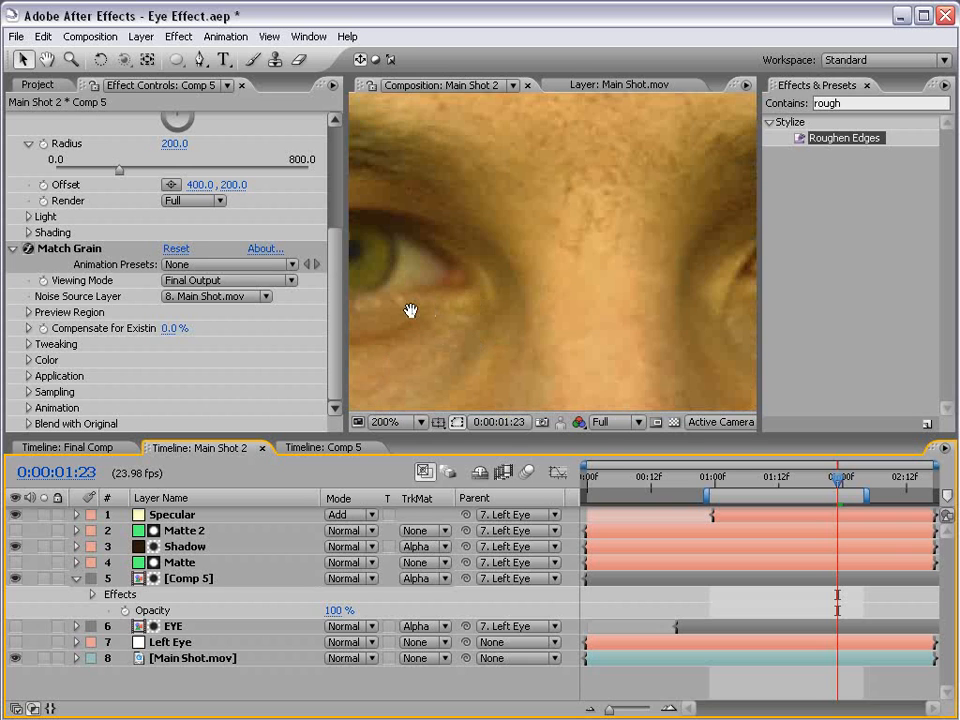
{"action": "left_click_drag", "start_coordinate": [410, 311], "coordinate": [557, 319]}
{"action": "left_click", "coordinate": [30, 328]}
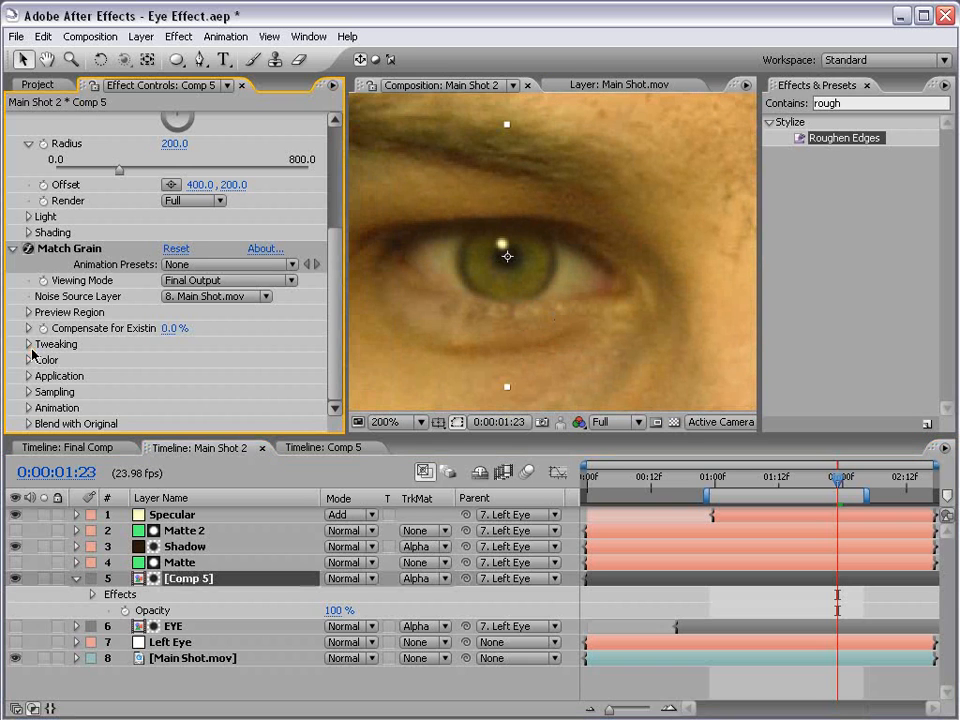
{"action": "left_click", "coordinate": [29, 343]}
{"action": "left_click_drag", "start_coordinate": [190, 344], "coordinate": [382, 328]}
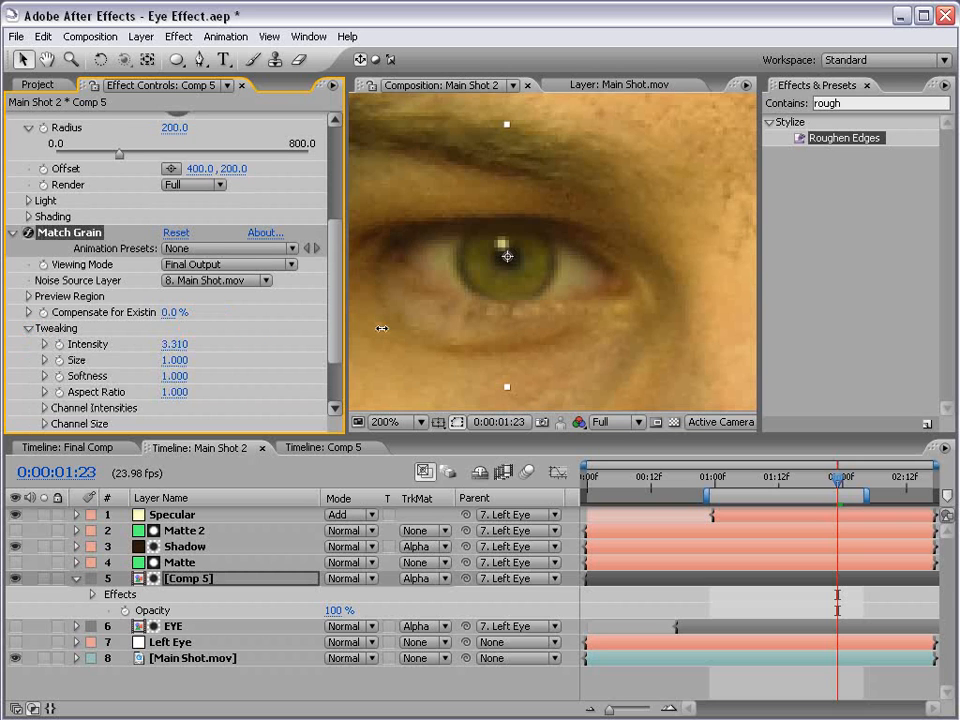
{"action": "left_click", "coordinate": [634, 692]}
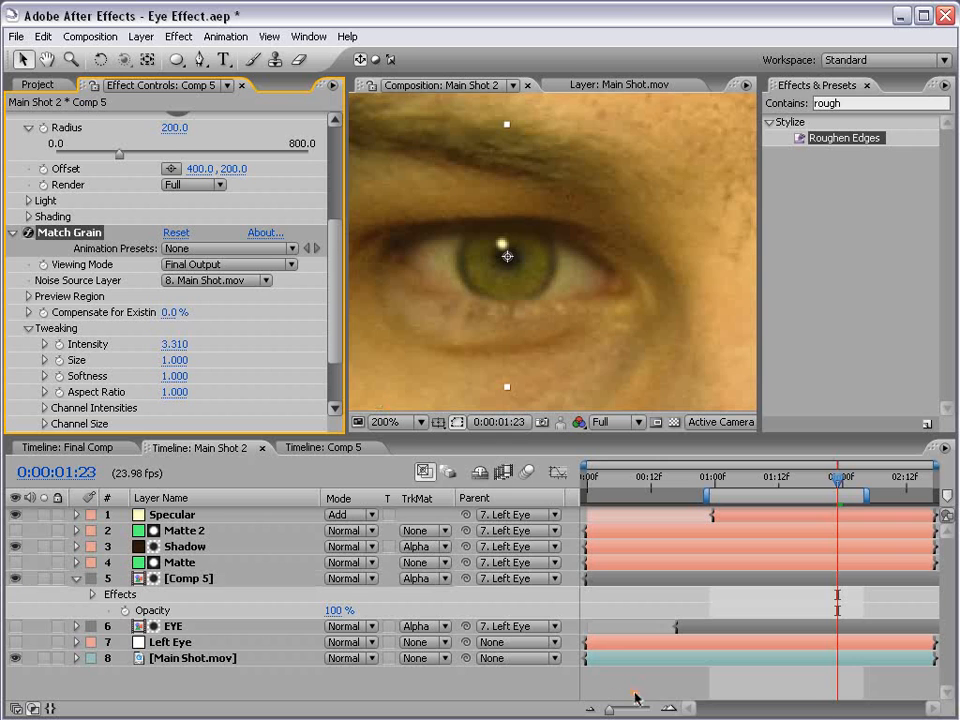
Step: Compare the grain on the replaced eye with the real eye up close in Main Shot 2
{"action": "scroll", "coordinate": [483, 302], "scroll_direction": "down", "scroll_amount": 1}
{"action": "key", "text": "space"}
{"action": "left_click_drag", "start_coordinate": [698, 327], "coordinate": [576, 326]}
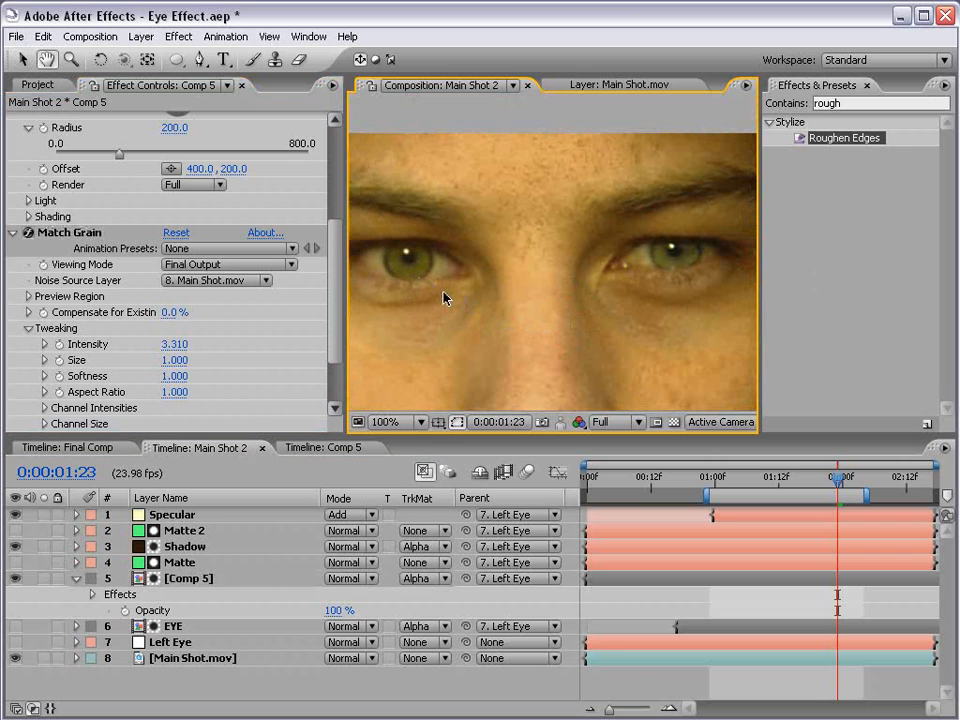
{"action": "scroll", "coordinate": [446, 299], "scroll_direction": "up", "scroll_amount": 1}
{"action": "left_click_drag", "start_coordinate": [469, 315], "coordinate": [628, 315]}
{"action": "left_click_drag", "start_coordinate": [695, 346], "coordinate": [437, 343]}
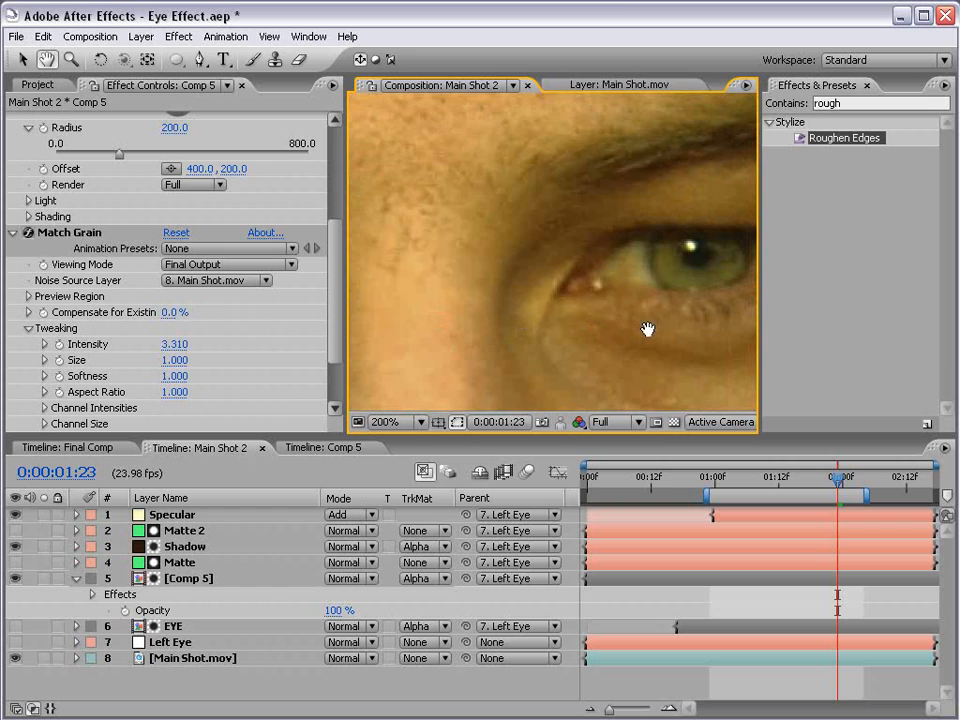
{"action": "scroll", "coordinate": [648, 329], "scroll_direction": "down", "scroll_amount": 1}
{"action": "scroll", "coordinate": [561, 326], "scroll_direction": "down", "scroll_amount": 1}
{"action": "key", "text": "v"}
Step: Save the project and check the whole face at 0:00:01:02 and 0:00:01:23
{"action": "left_click", "coordinate": [656, 684]}
{"action": "key", "text": "ctrl+s"}
{"action": "left_click_drag", "start_coordinate": [832, 492], "coordinate": [724, 492]}
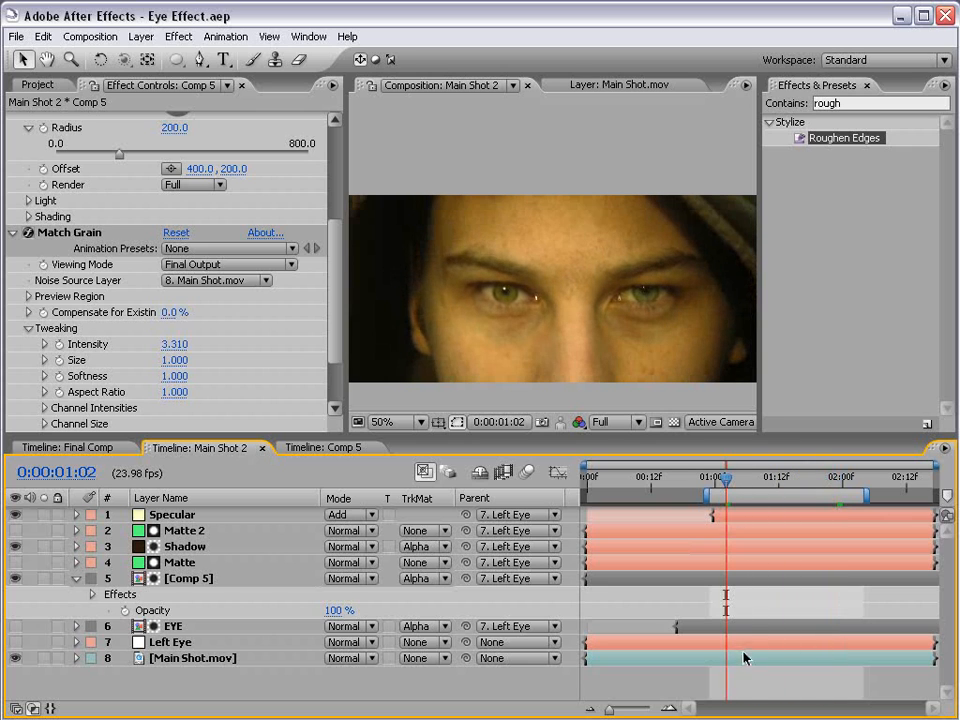
{"action": "left_click", "coordinate": [838, 487]}
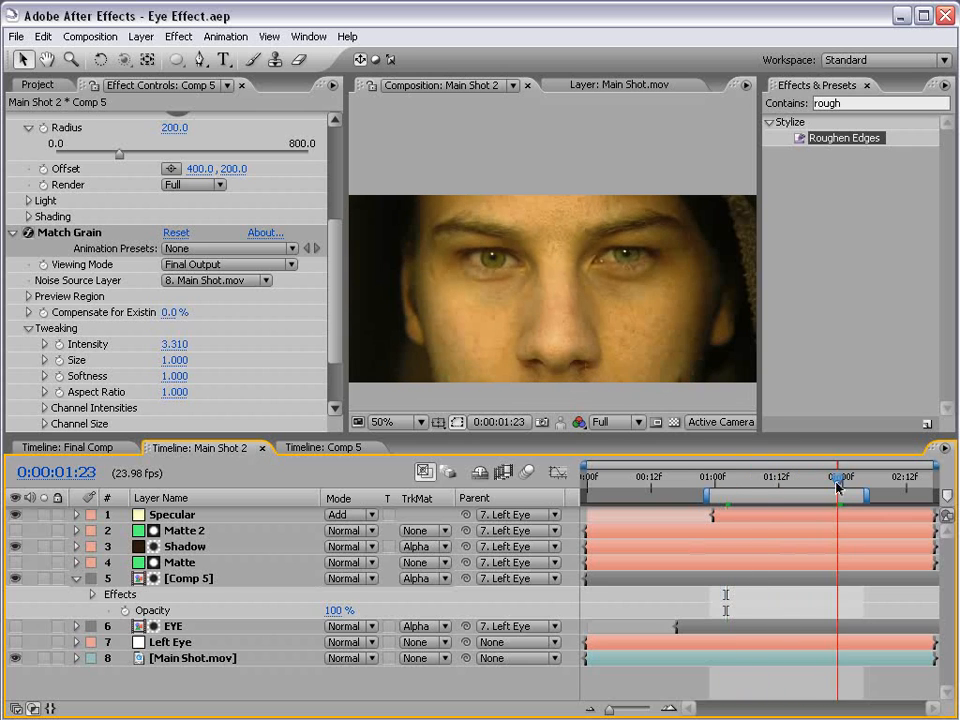